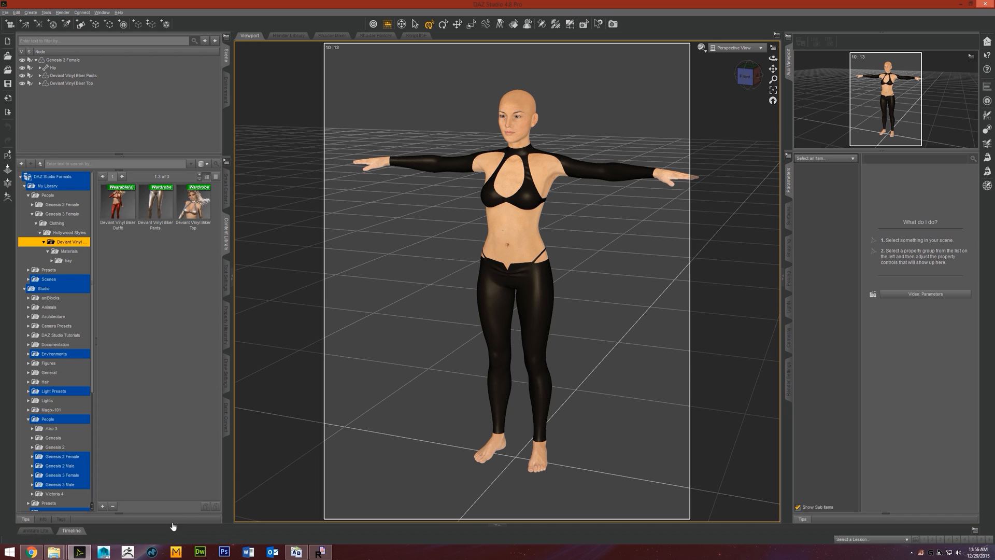
- Switch to Bulk Rename Utility, open the Deviant Vinyl Biker Outfit textures folder, and set the replacement text to HSBikerOutfit
left_click(297, 553)
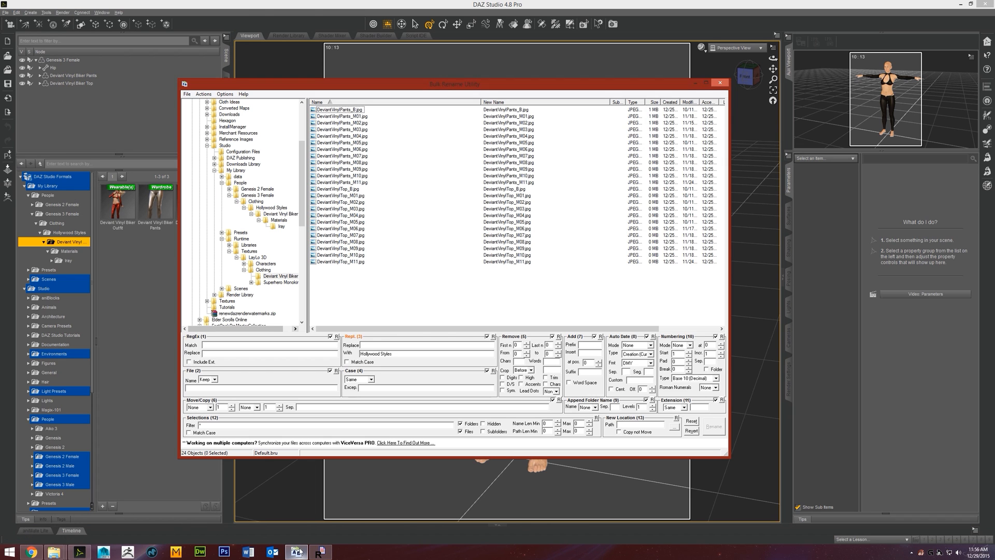
scroll(306, 146, "up", 5)
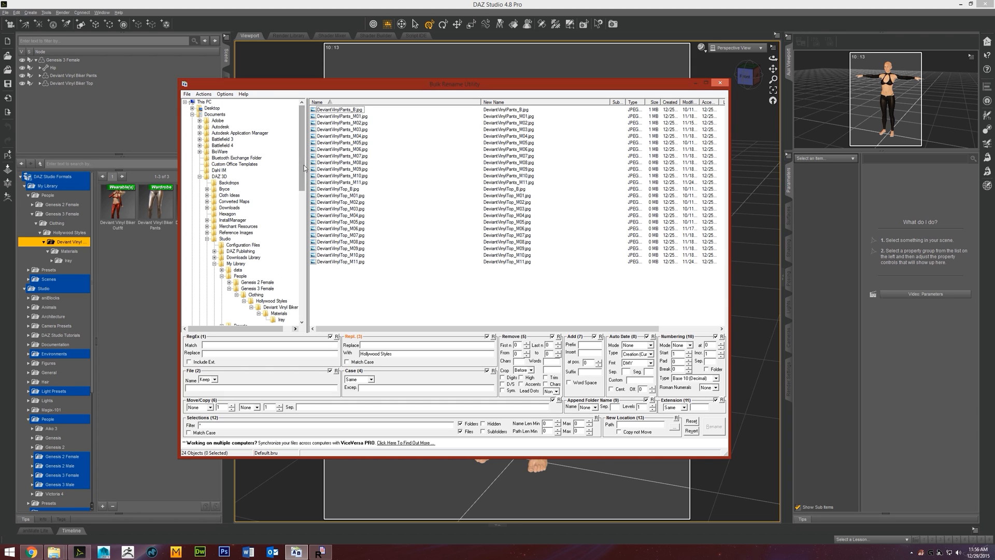
scroll(305, 169, "down", 4)
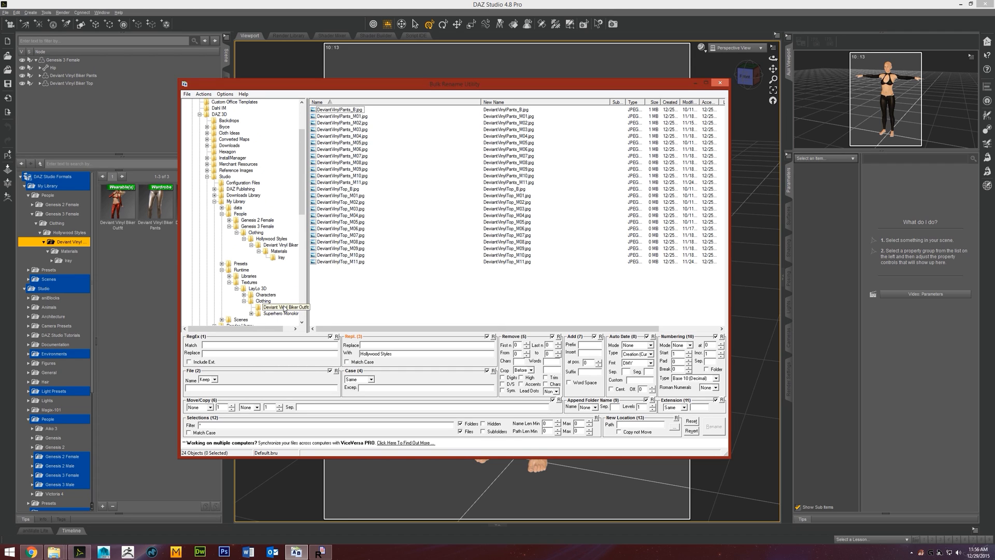
left_click(283, 307)
left_click_drag(392, 353, 361, 362)
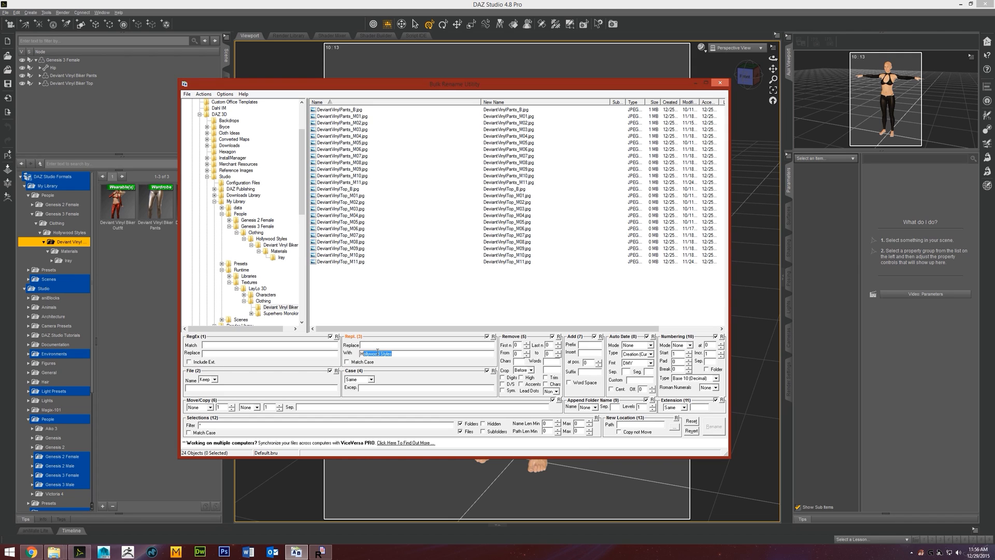
type("SBikerOutfit")
- Copy DeviantVinyl from the first texture's file name and enter it as the text to replace
left_click(331, 110)
right_click(337, 111)
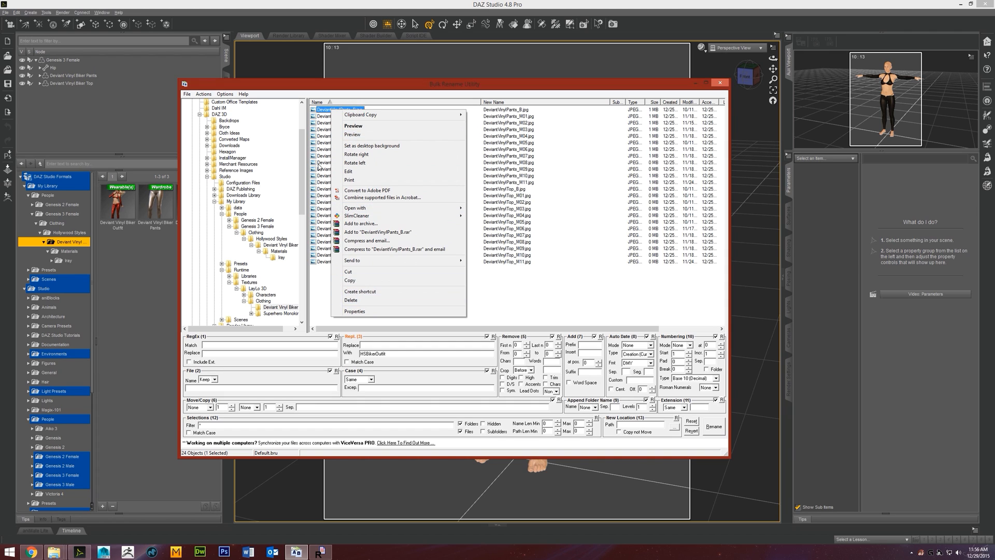
left_click(330, 111)
left_click(329, 113)
left_click_drag(339, 110, 294, 115)
key("ctrl+x")
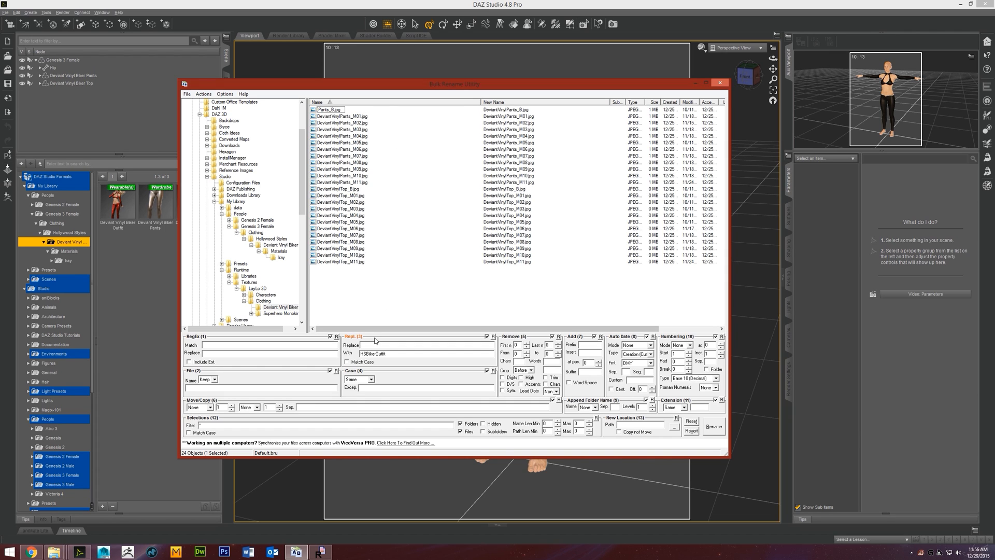
key("Escape")
left_click_drag(341, 109, 311, 113)
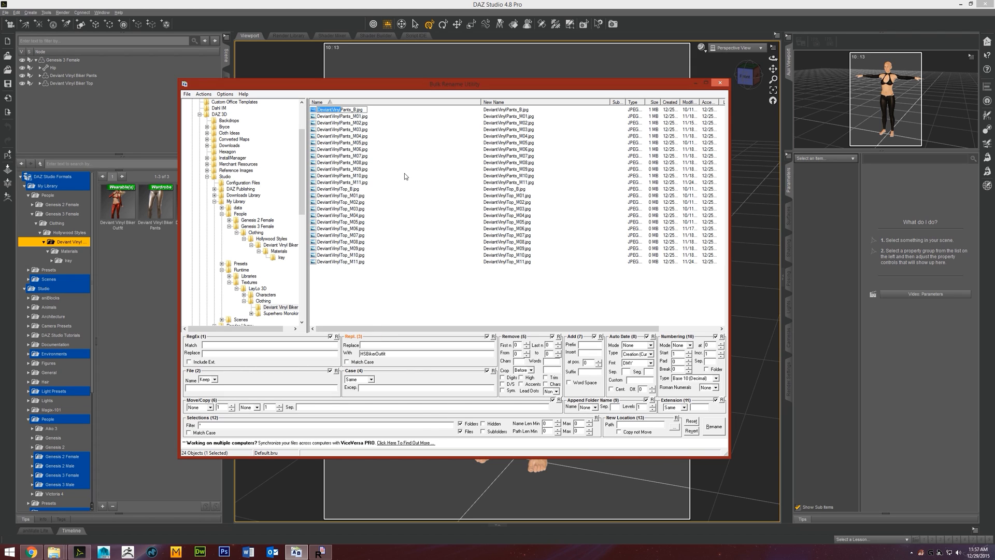
left_click(378, 345)
key("ctrl+v")
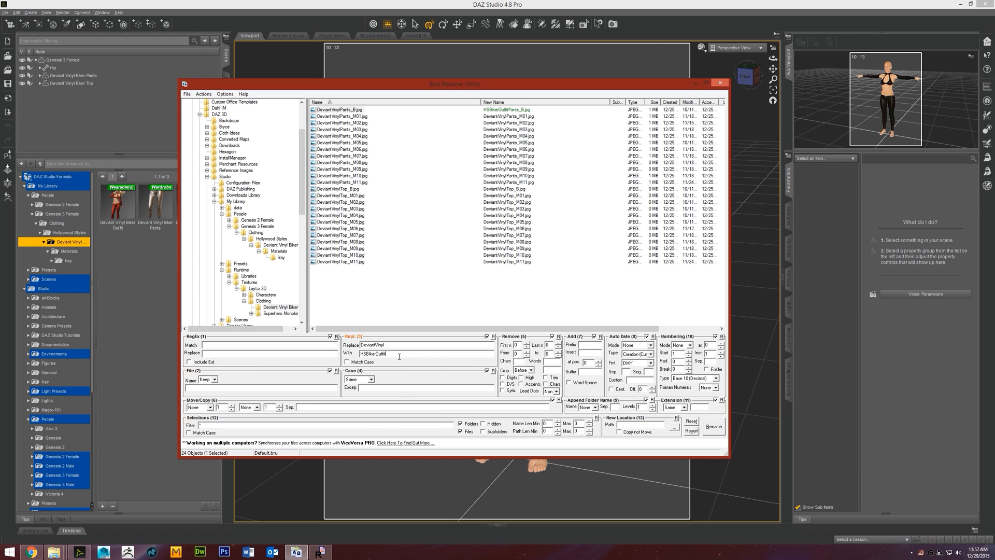
left_click(393, 343)
- Select every texture from the first Pants file to the last Top file and run the batch rename
left_click(343, 110)
left_click(340, 262, "shift")
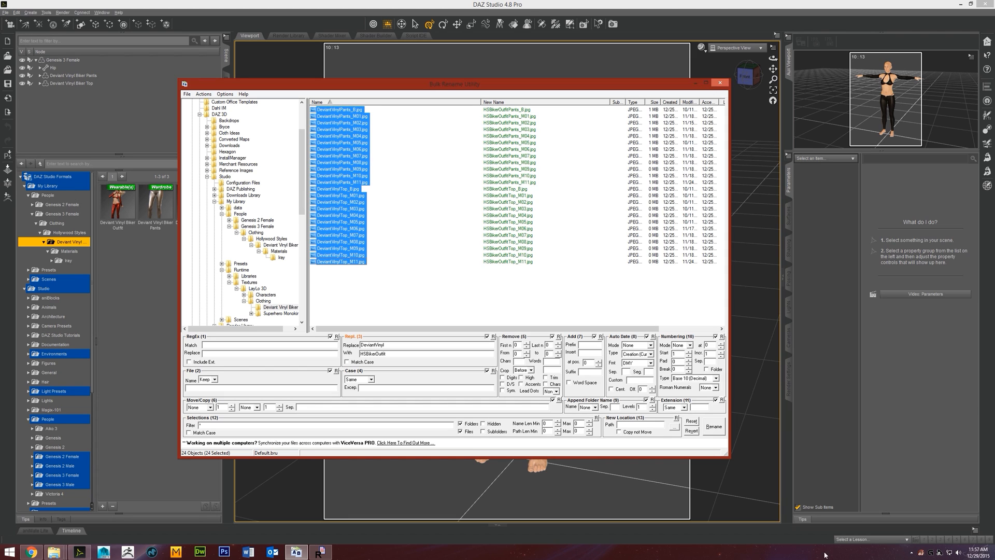
left_click(713, 426)
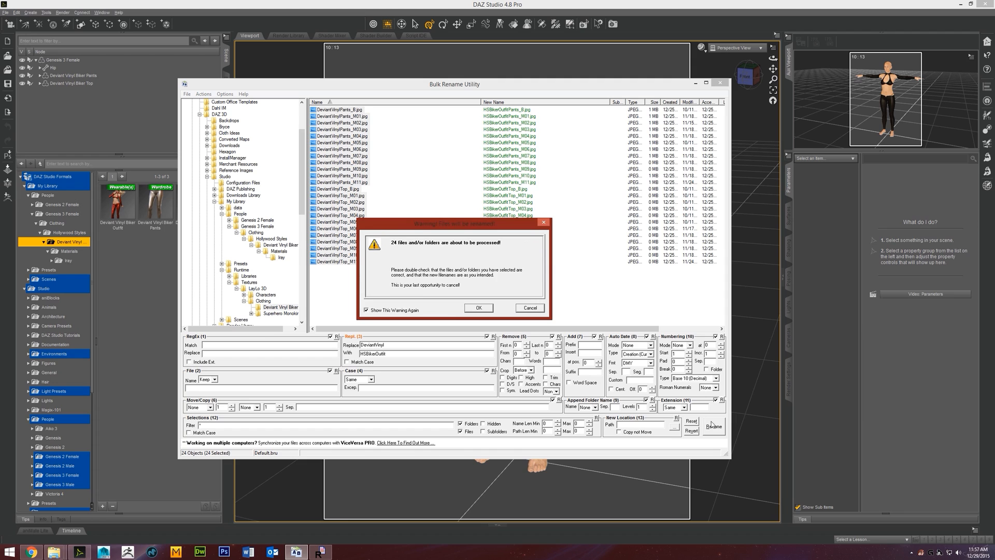
left_click(480, 308)
left_click(482, 309)
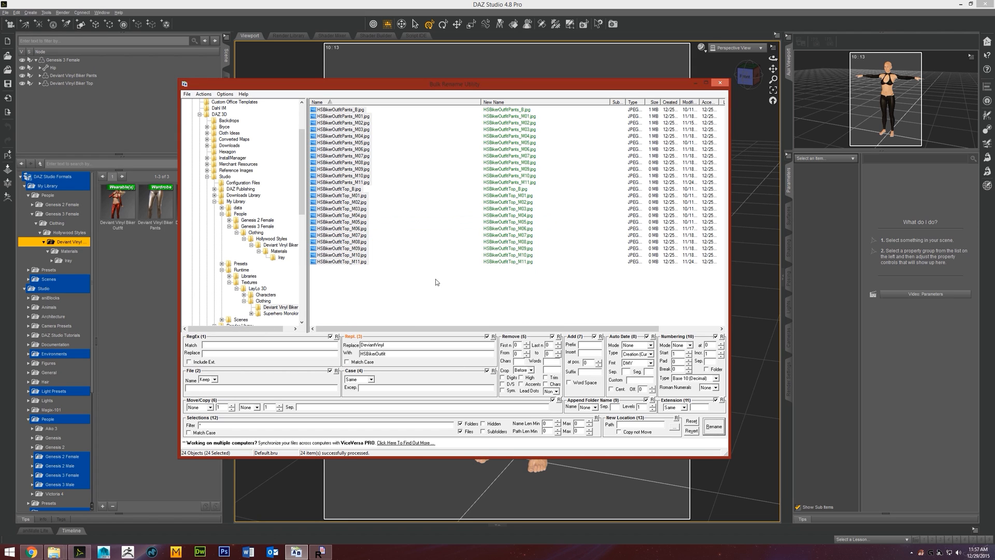
left_click(372, 300)
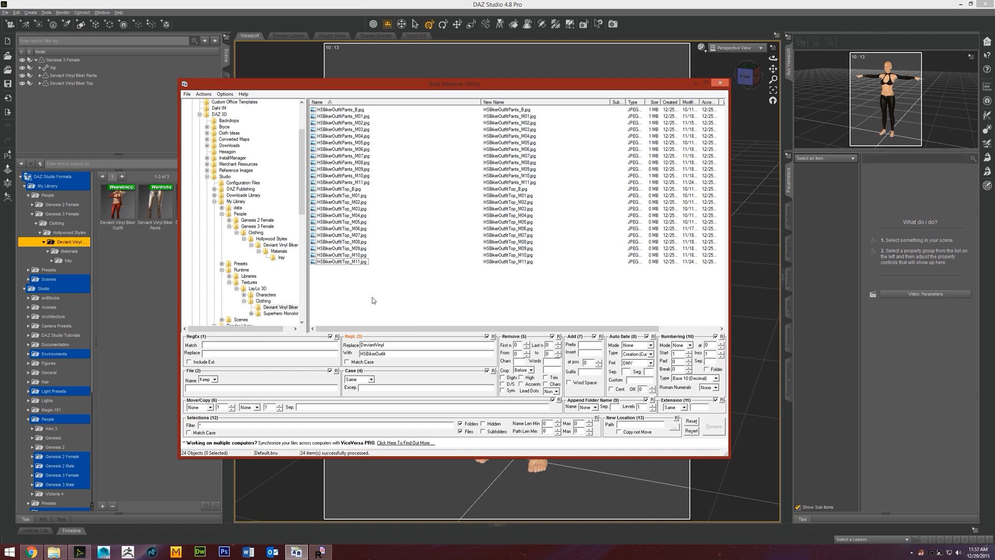
- Switch to File Explorer and rename the Deviant Vinyl Biker Outfit folder under Textures > LayLo 3D > Clothing to Hollywood Styles Biker Outfit
left_click(272, 309)
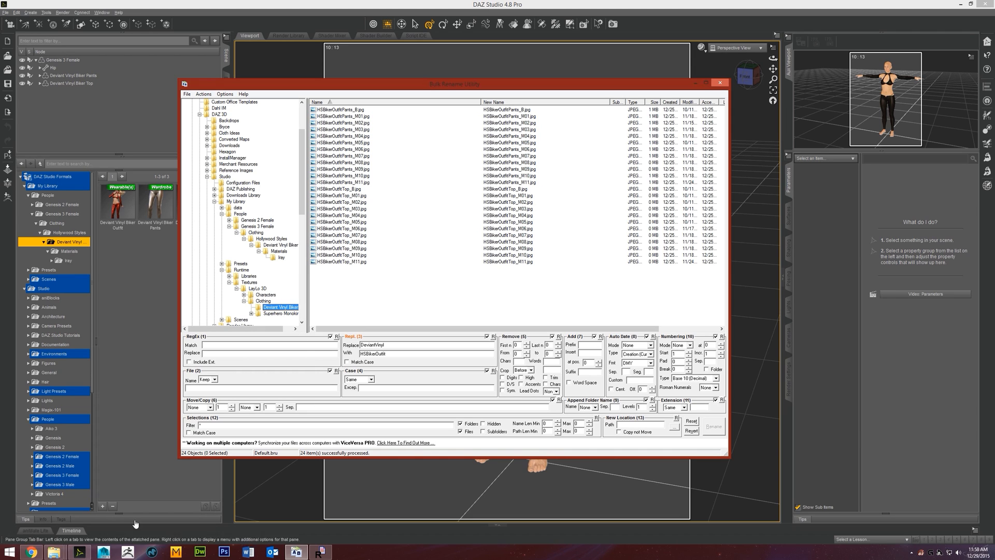
left_click(54, 551)
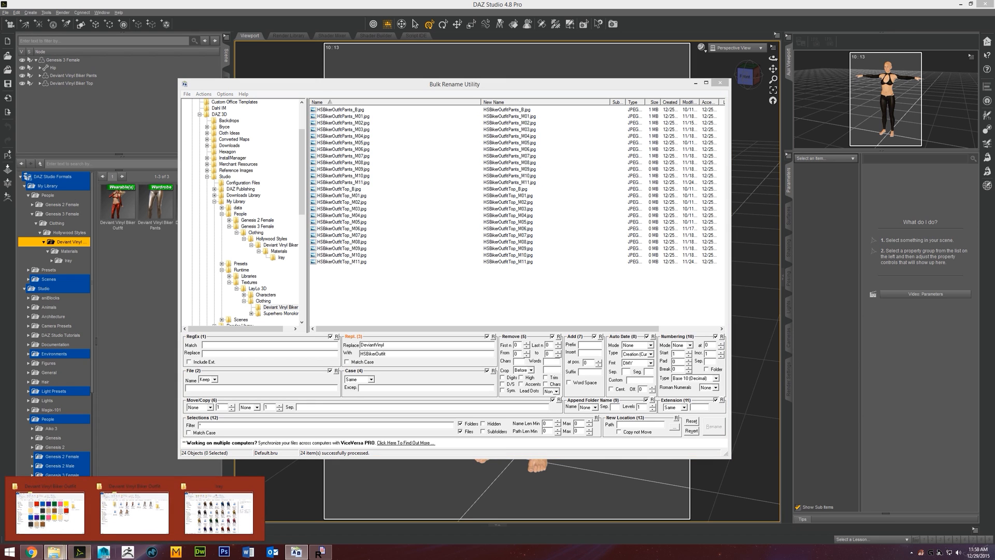
left_click(148, 511)
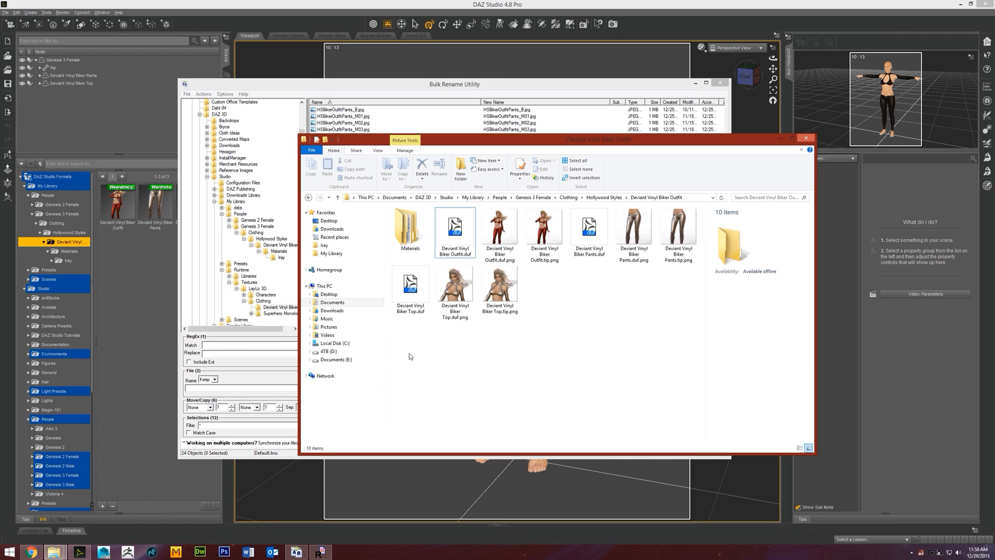
left_click(54, 552)
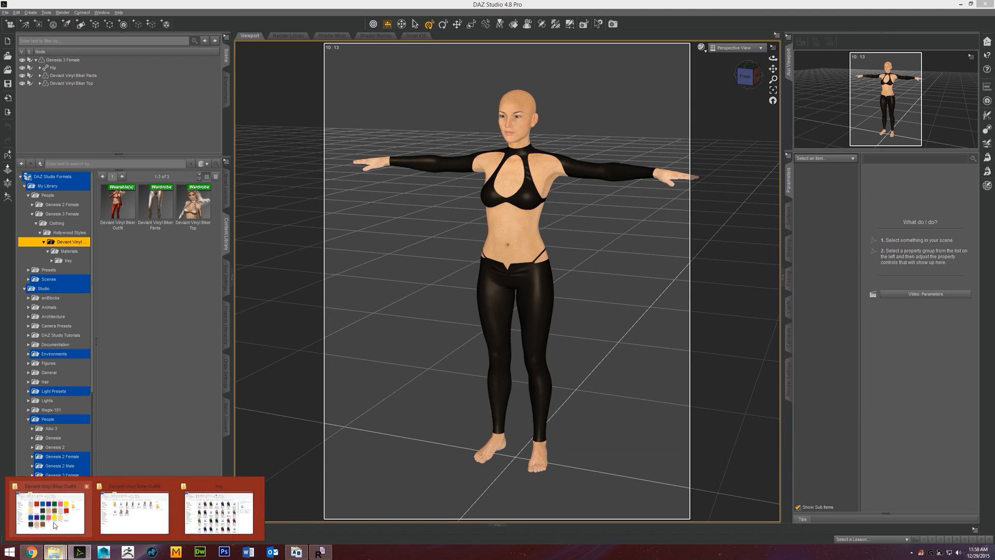
left_click(219, 514)
left_click(571, 187)
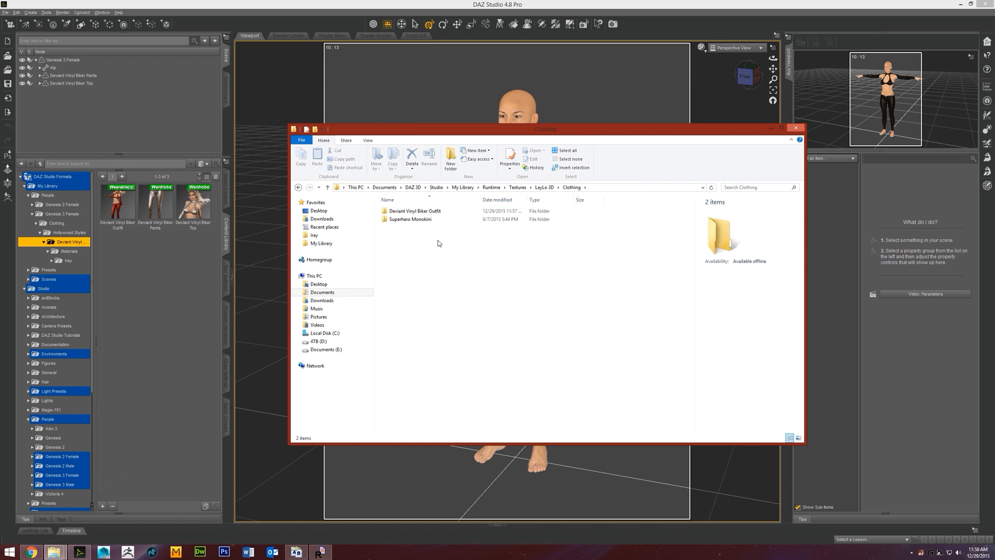
key("F2")
left_click_drag(418, 211, 366, 220)
type("Holl")
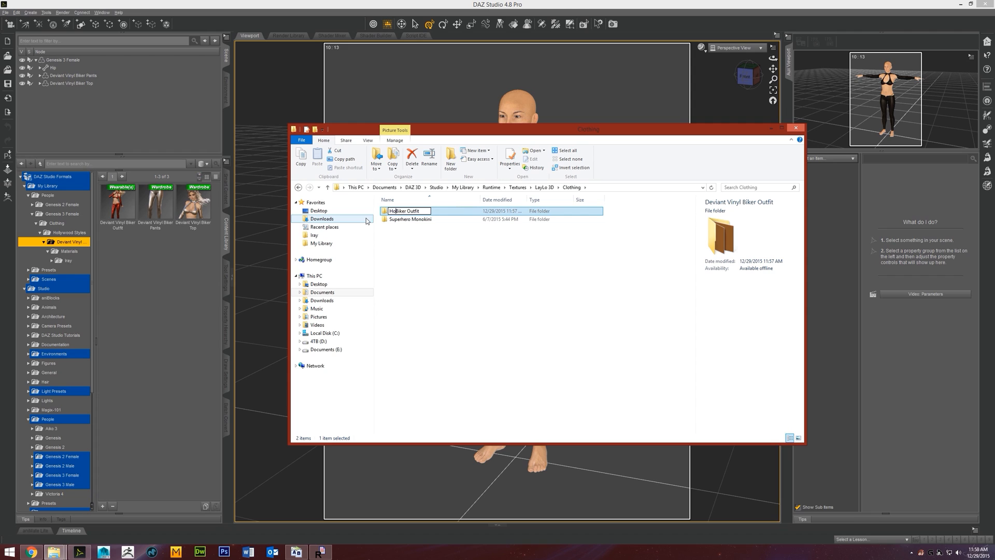
type("ywood Styles")
key("Return")
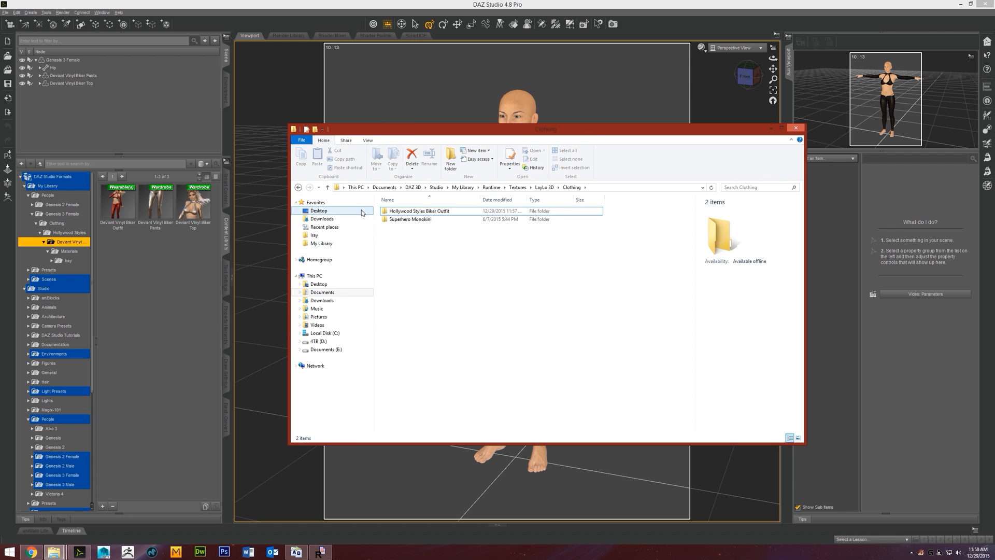
- Check the textures in the Hollywood Styles Biker Outfit folder and bring up the Genesis 3 Female Deviant Vinyl Biker Outfit folder window
double_click(412, 212)
key("ctrl+v")
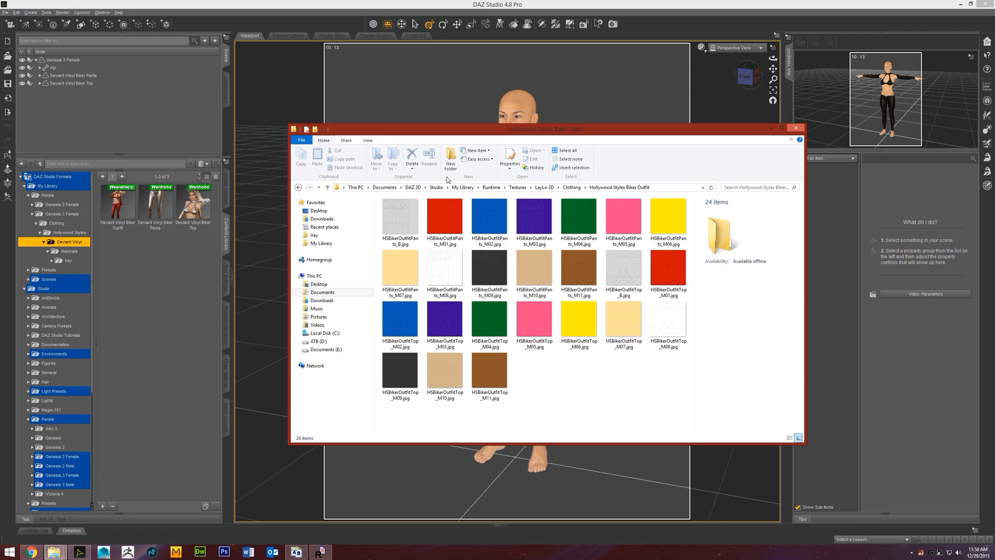
left_click(299, 187)
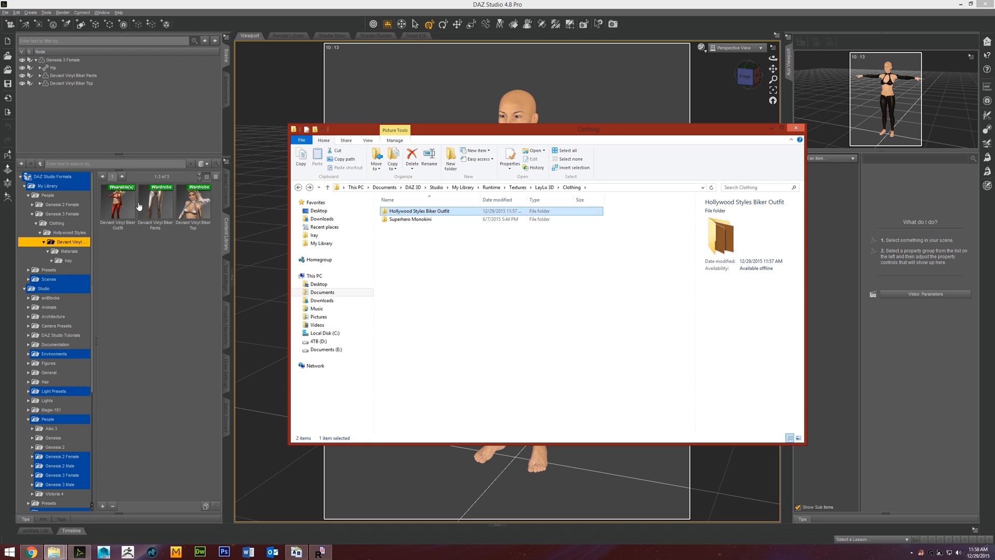
left_click(551, 290)
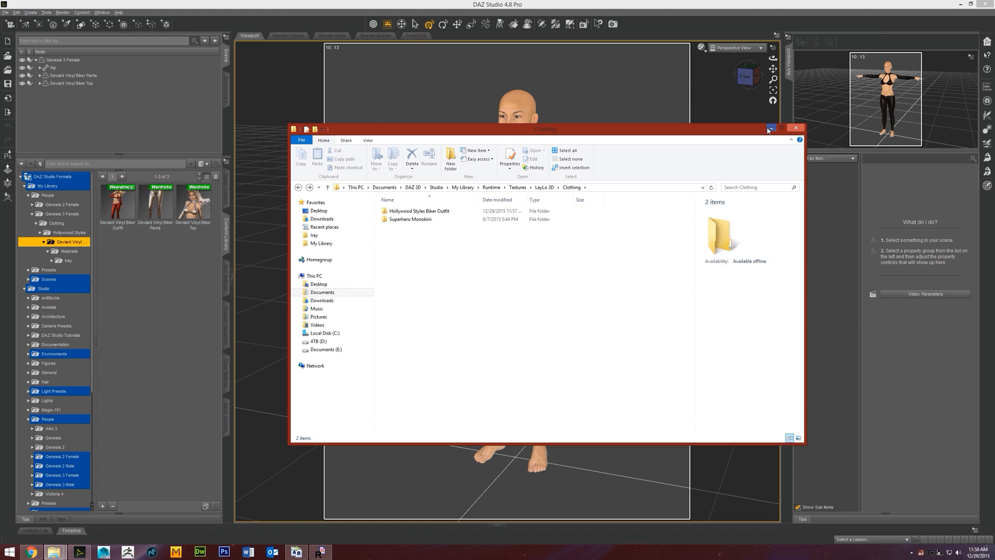
left_click(55, 552)
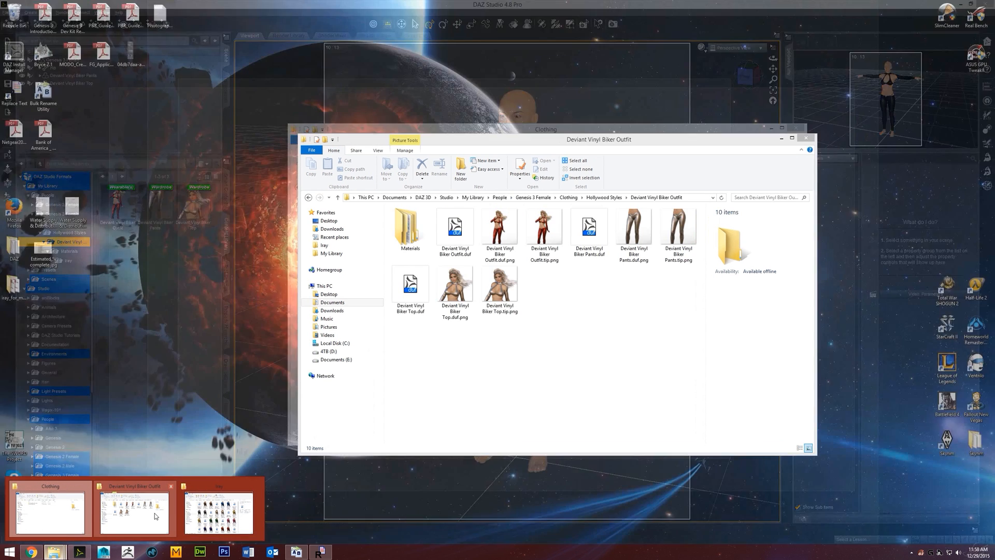
left_click(135, 510)
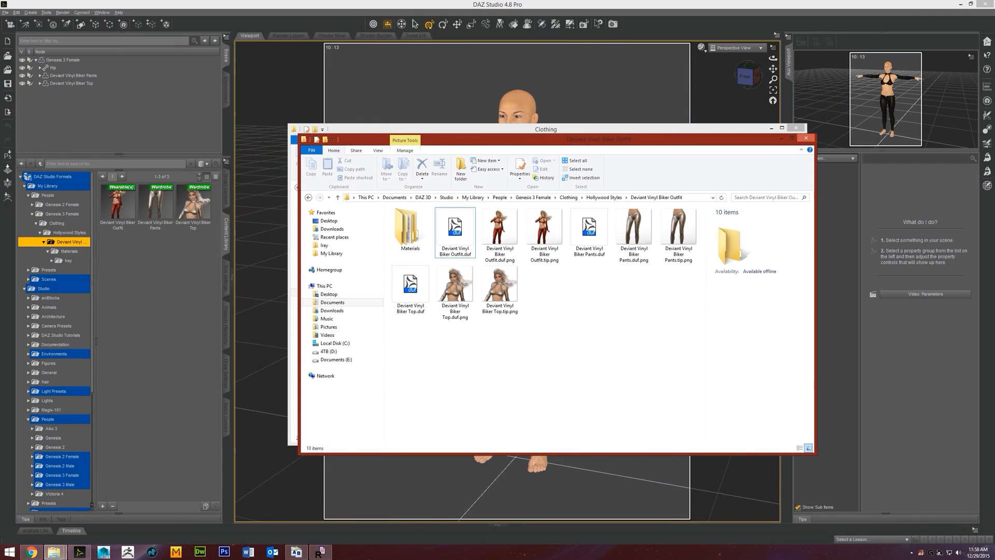
- Switch to Ecobyte Replace Text and add a new replace group with a new file/folder entry
left_click(313, 554)
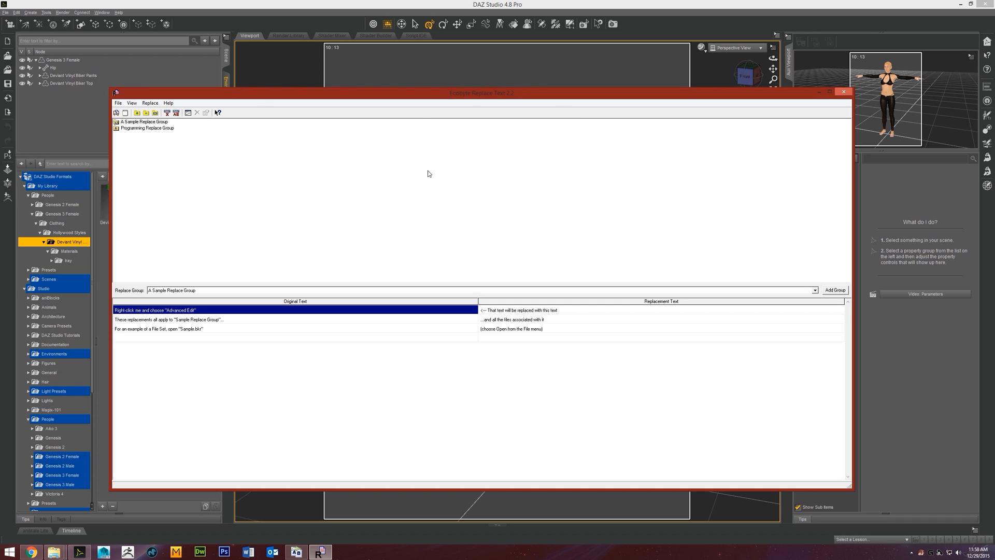
left_click(405, 178)
left_click(137, 113)
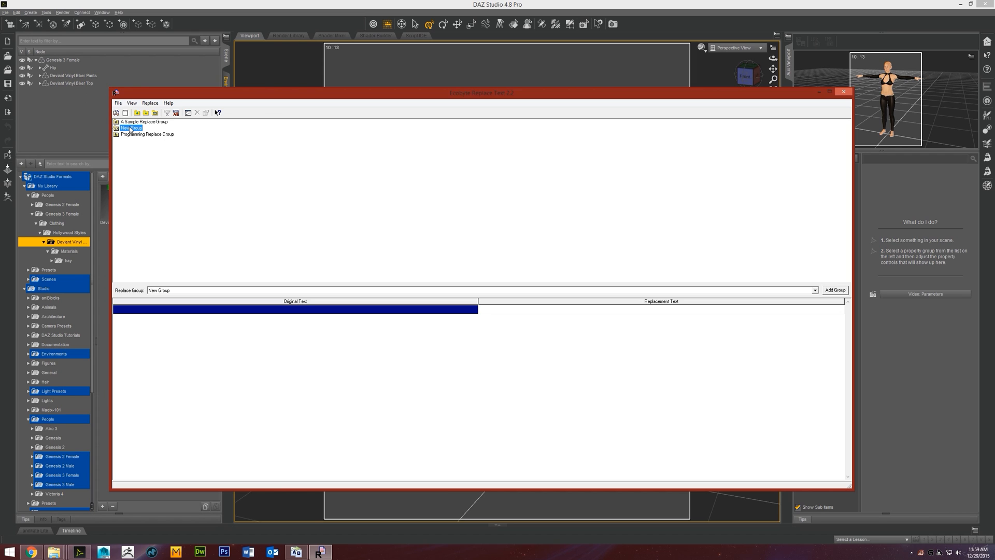
right_click(131, 130)
left_click(165, 143)
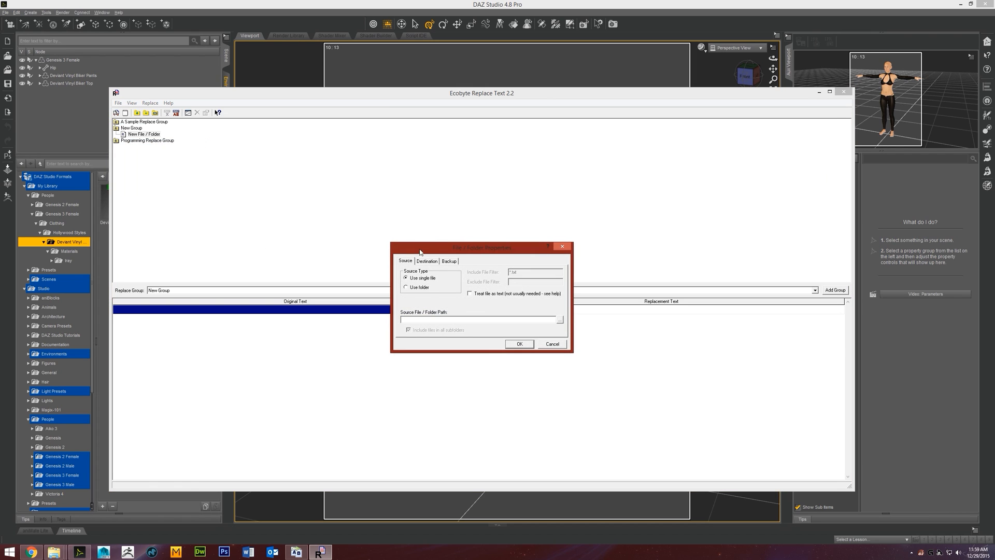
- Set the entry's source type to a folder with the include filter *.duf, disable file backup, and review the destination settings
left_click(418, 287)
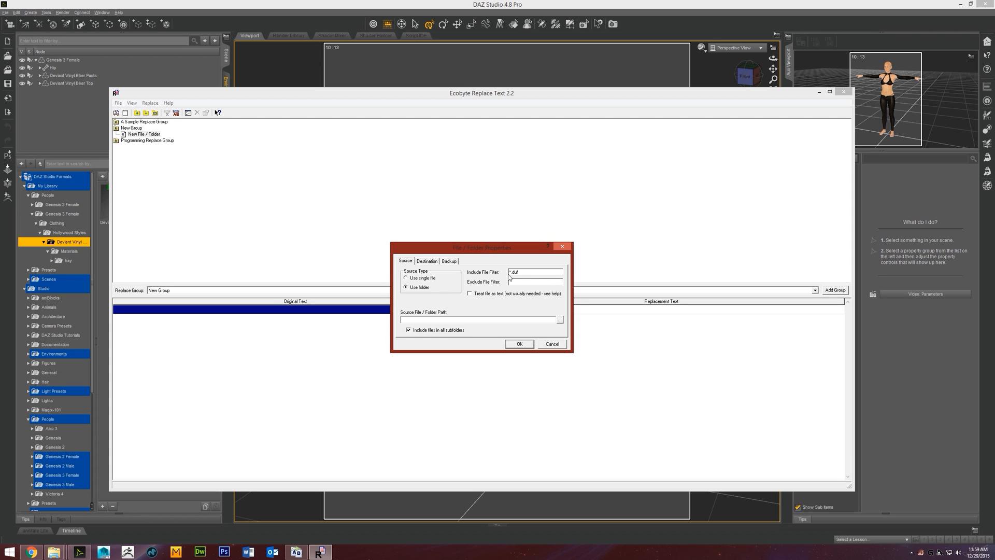
left_click(450, 261)
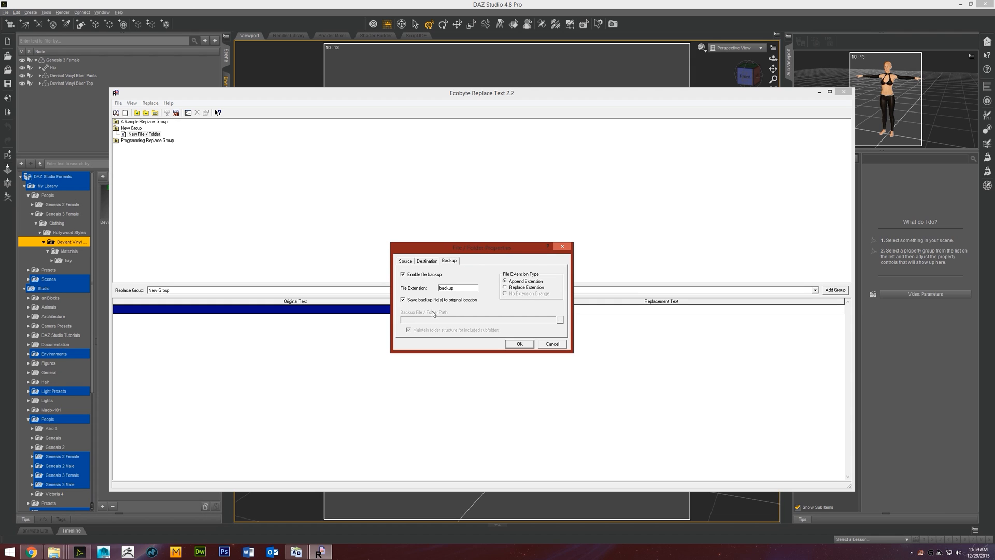
left_click(424, 275)
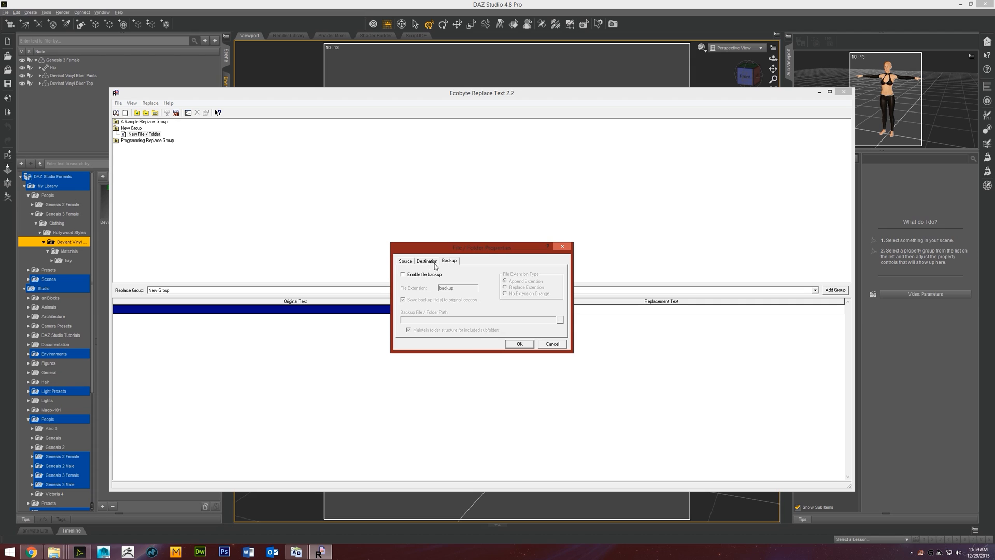
left_click(429, 263)
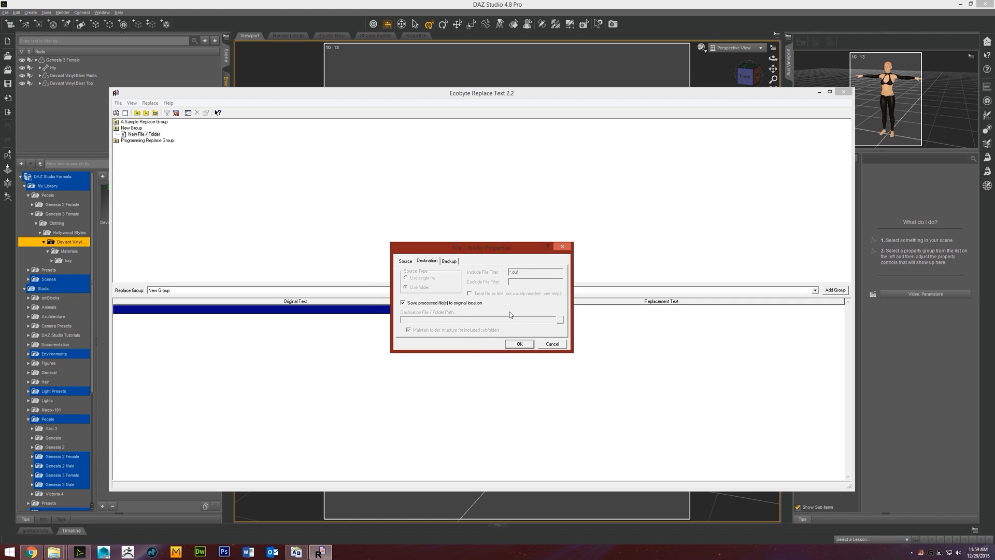
left_click(406, 261)
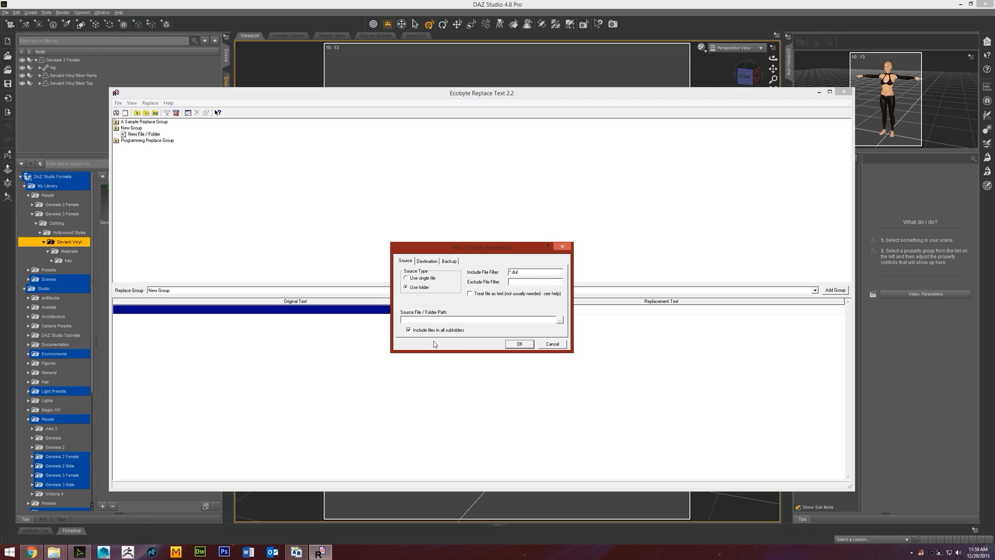
- Browse for the entry's source folder and expand Documents > DAZ 3D > Studio > My Library
left_click(560, 321)
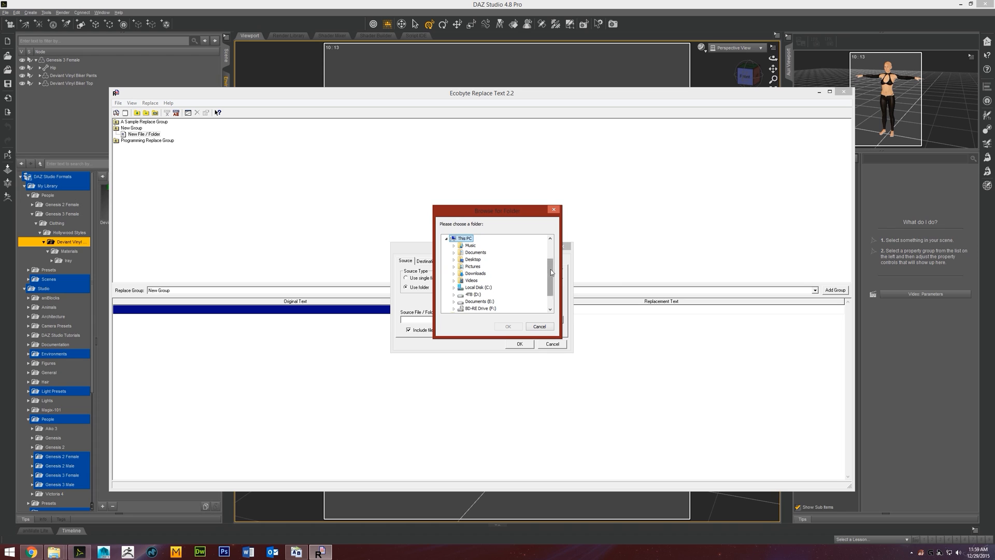
scroll(551, 272, "down", 1)
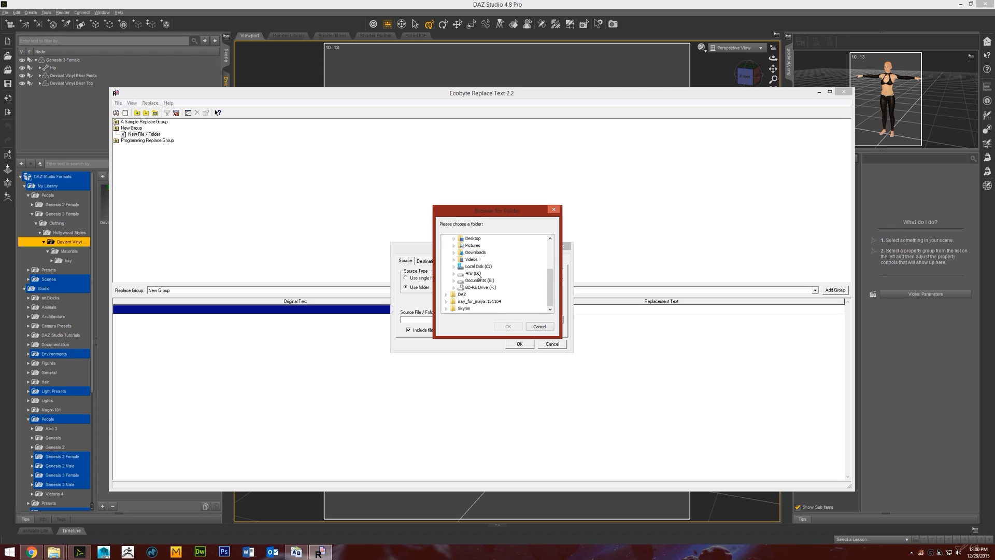
scroll(485, 273, "up", 1)
left_click(481, 287)
scroll(511, 284, "down", 1)
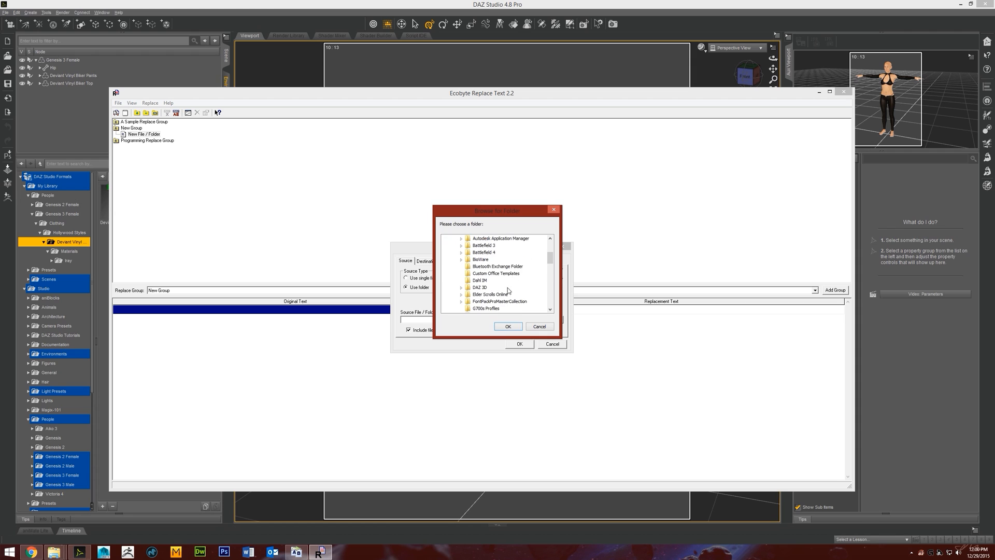
left_click(480, 288)
scroll(510, 290, "down", 1)
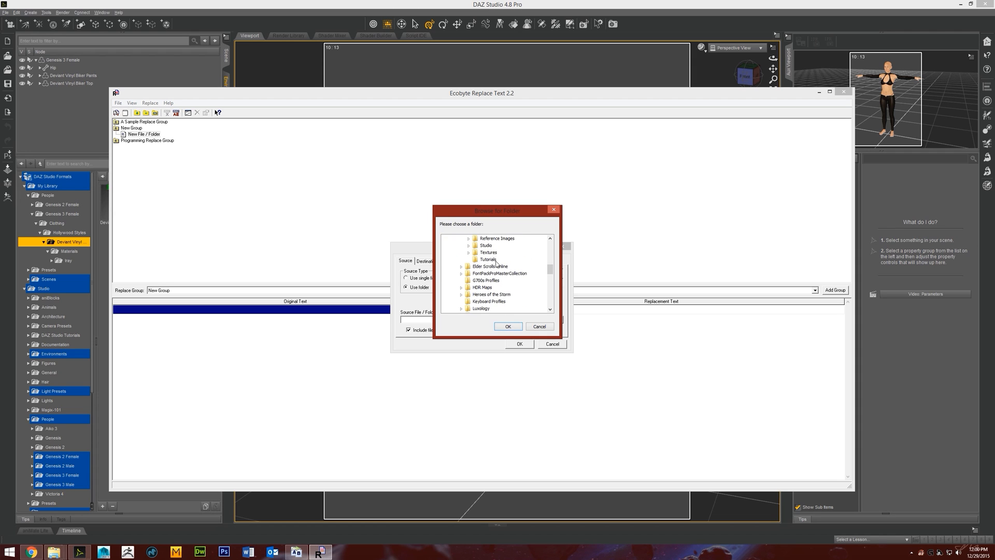
scroll(499, 275, "up", 1)
left_click(489, 288)
left_click(506, 303)
scroll(507, 298, "down", 1)
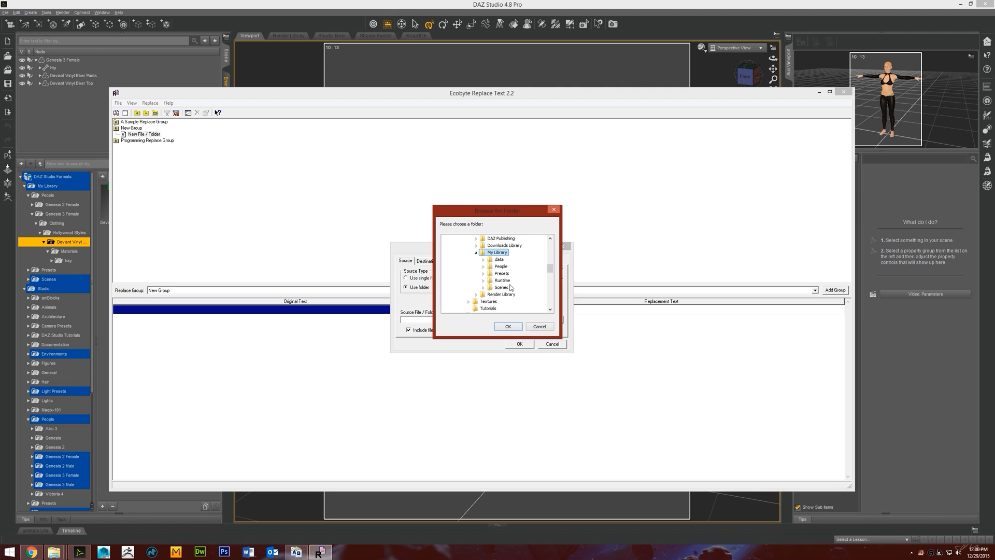
- Set the source path to People > Genesis 3 Female > Clothing > Hollywood Styles > Deviant Vinyl Biker Outfit > Materials > Iray and confirm the entry
left_click(501, 266)
left_click(516, 281)
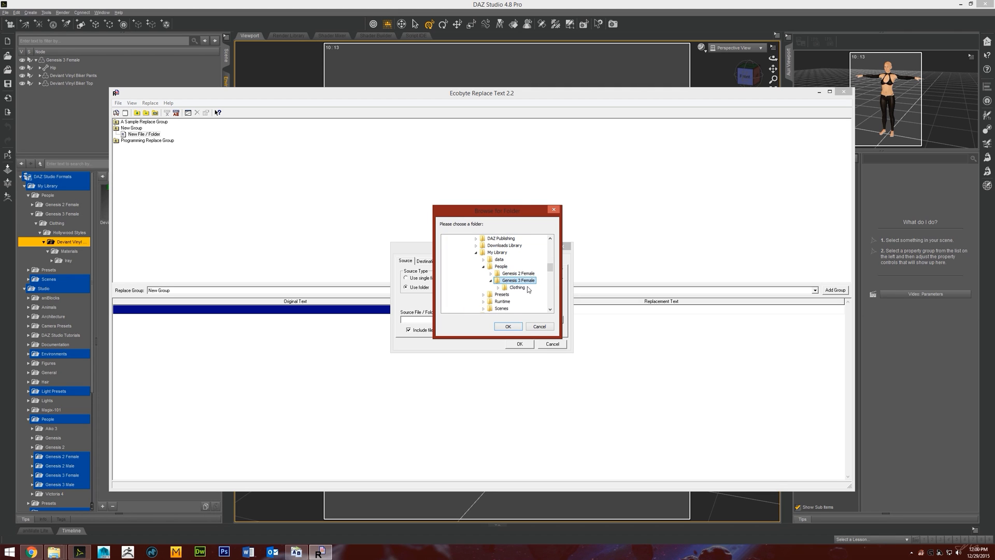
left_click(520, 288)
left_click(529, 294)
left_click(539, 301)
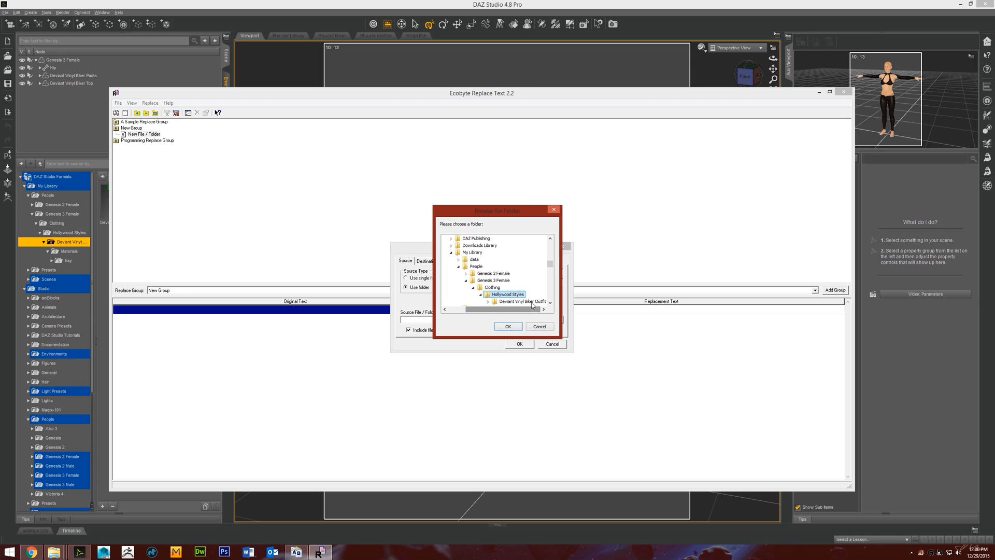
left_click_drag(550, 264, 551, 273)
left_click(515, 240)
left_click(518, 246)
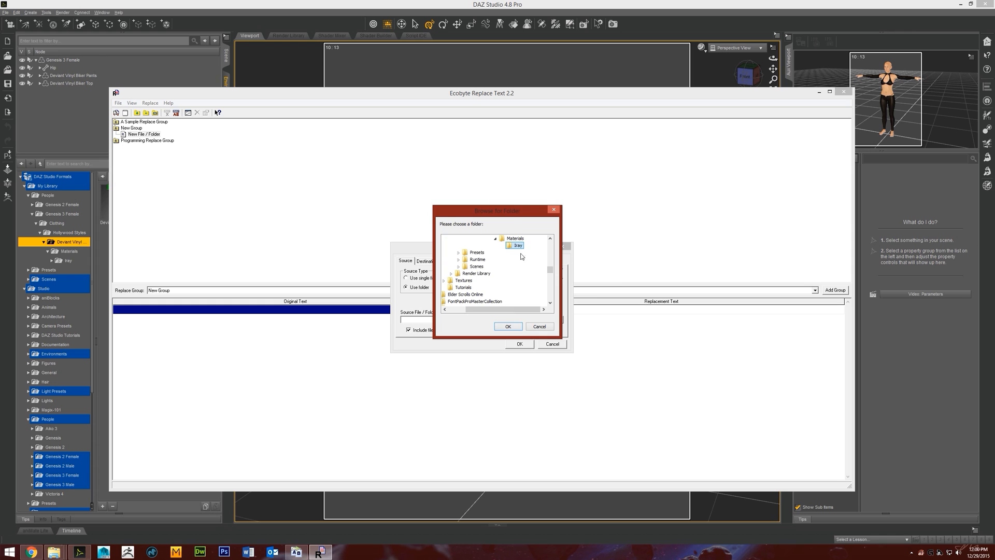
left_click_drag(551, 273, 550, 262)
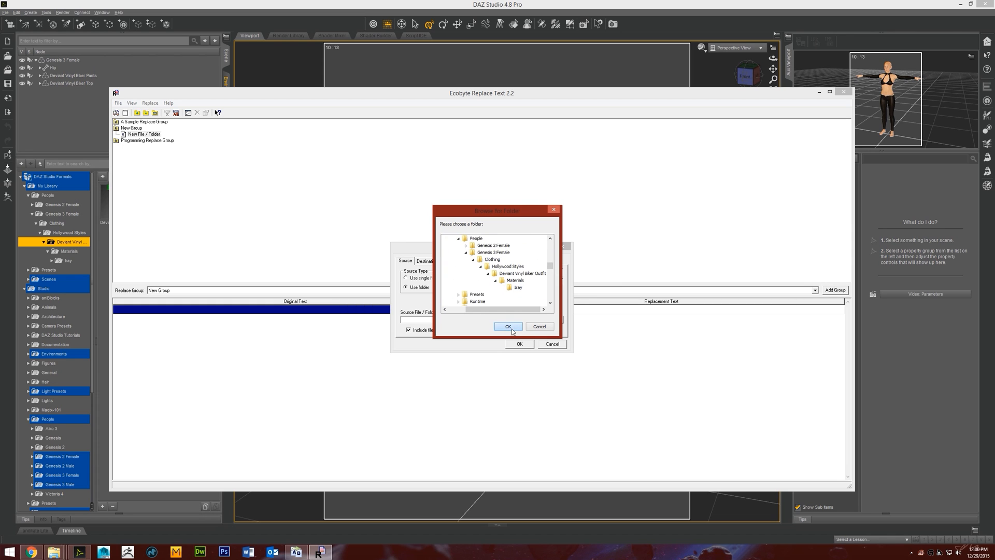
left_click(508, 327)
left_click(524, 346)
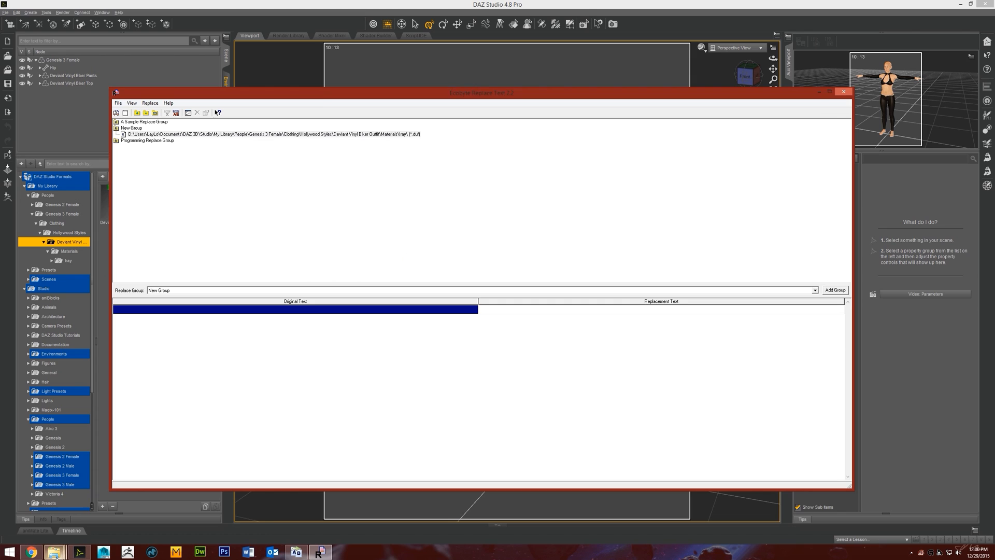
- Switch to File Explorer, go into Materials > Iray of the Deviant Vinyl Biker Outfit folder, and select Deviant Vinyl Biker Pants - Bronze.duf
mouse_move(54, 551)
mouse_move(45, 508)
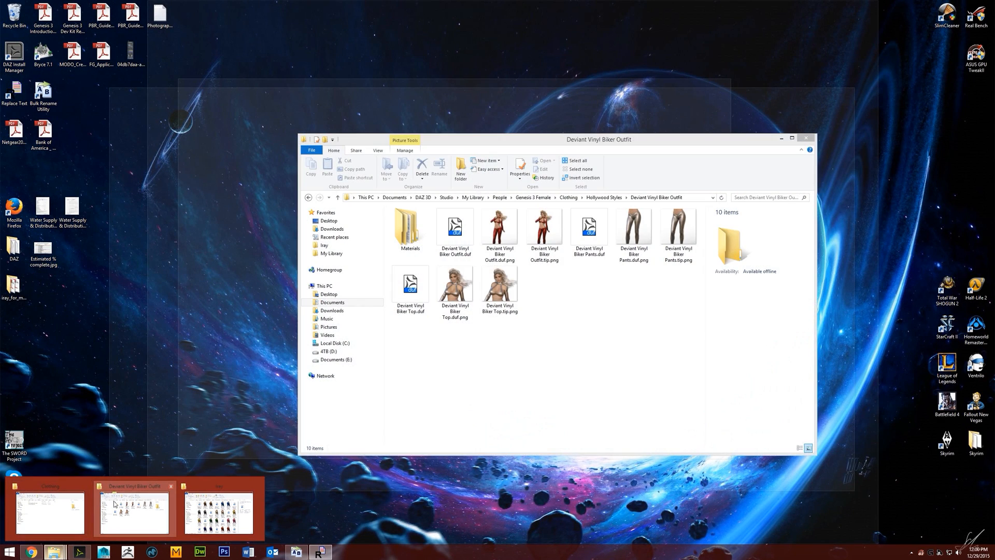
left_click(135, 513)
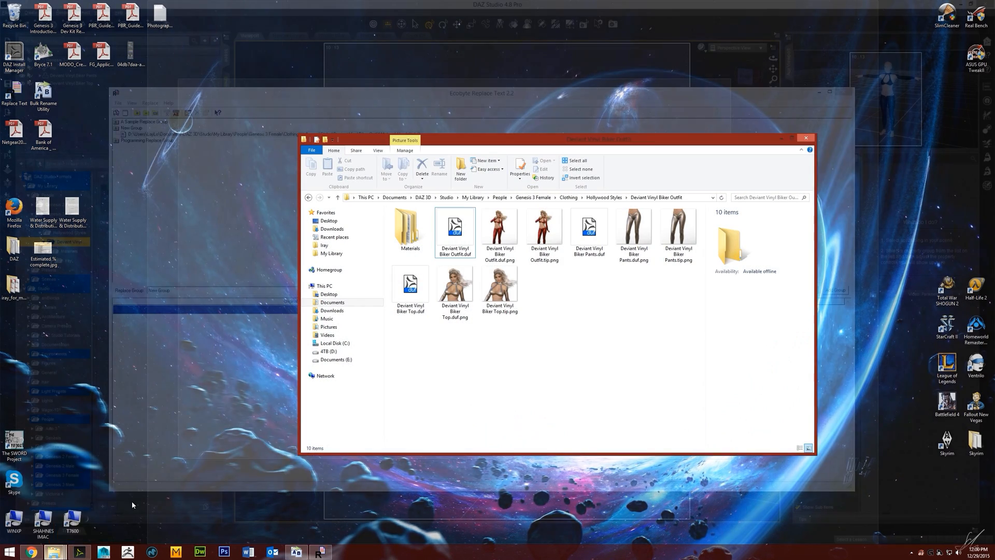
double_click(395, 232)
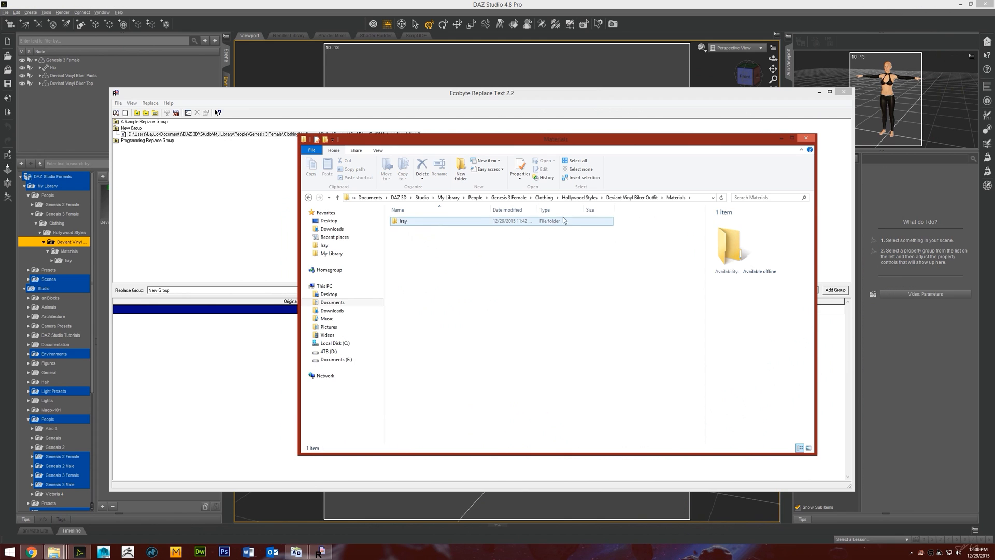
double_click(417, 221)
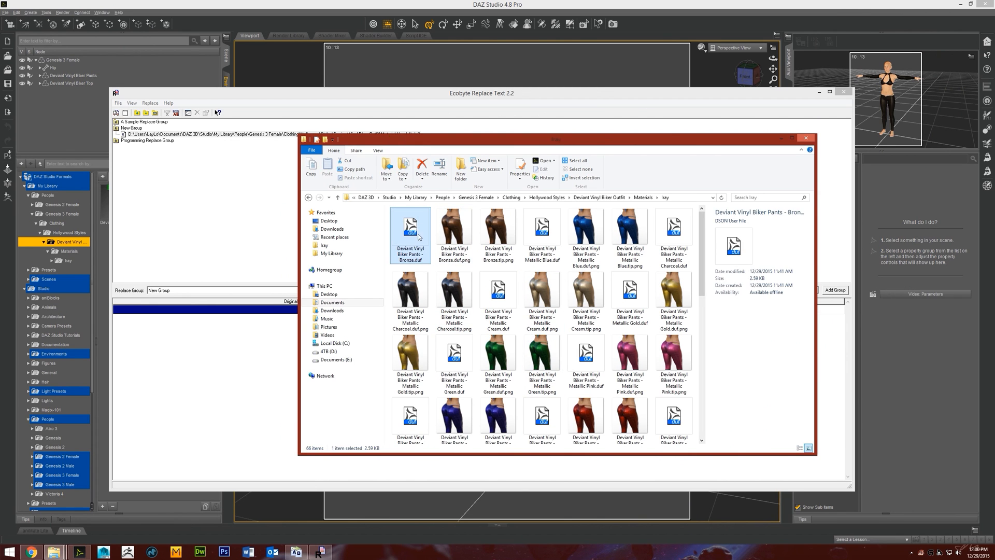
left_click(559, 233)
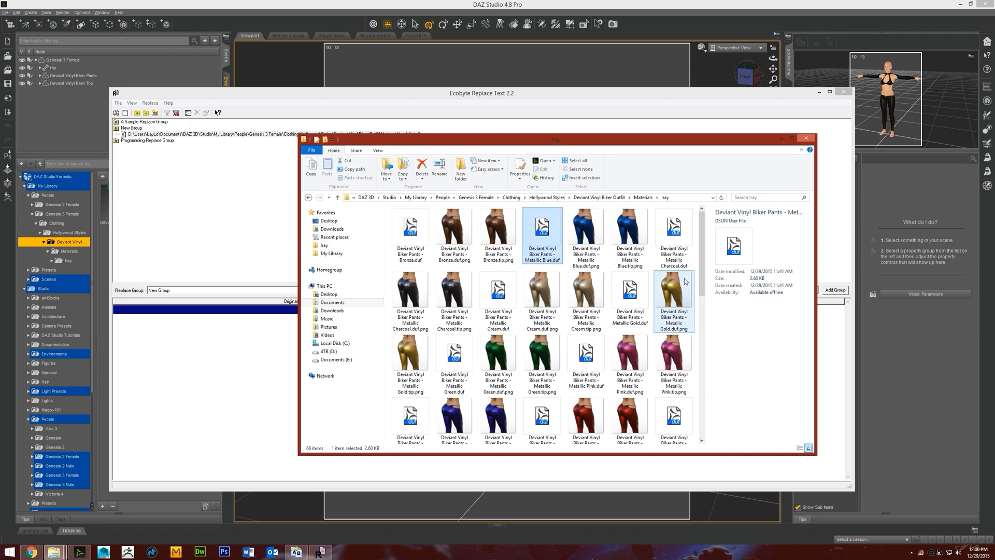
left_click_drag(703, 291, 704, 258)
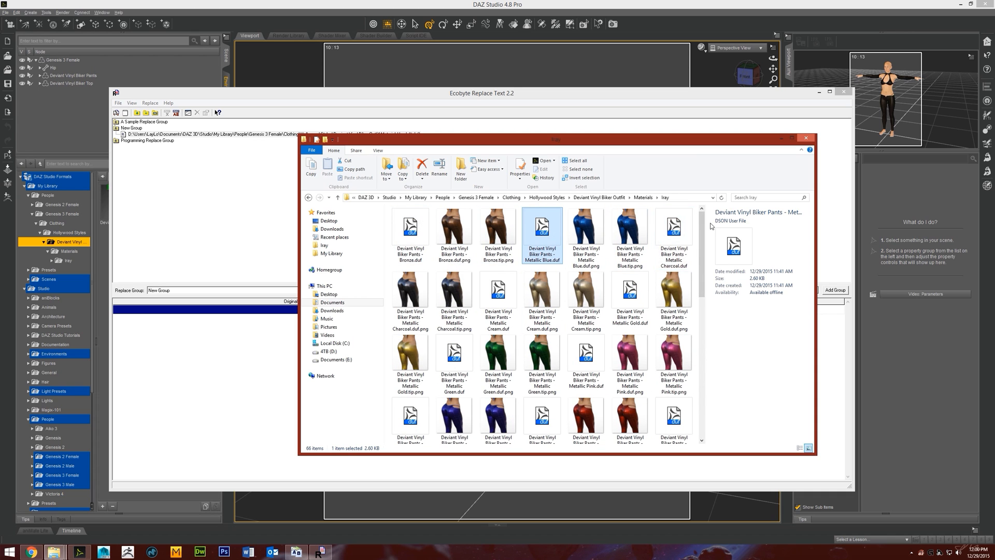
left_click(409, 226)
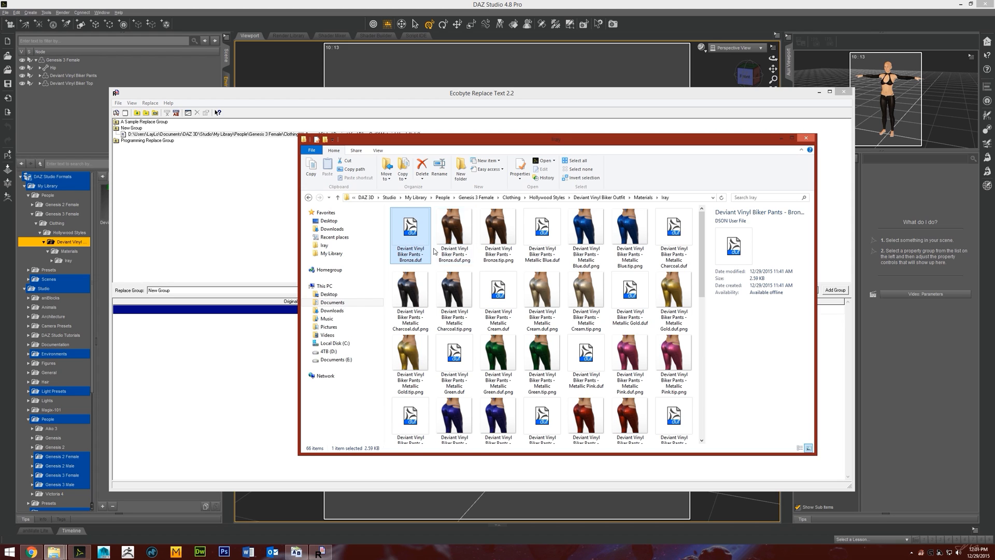
right_click(410, 232)
mouse_move(511, 244)
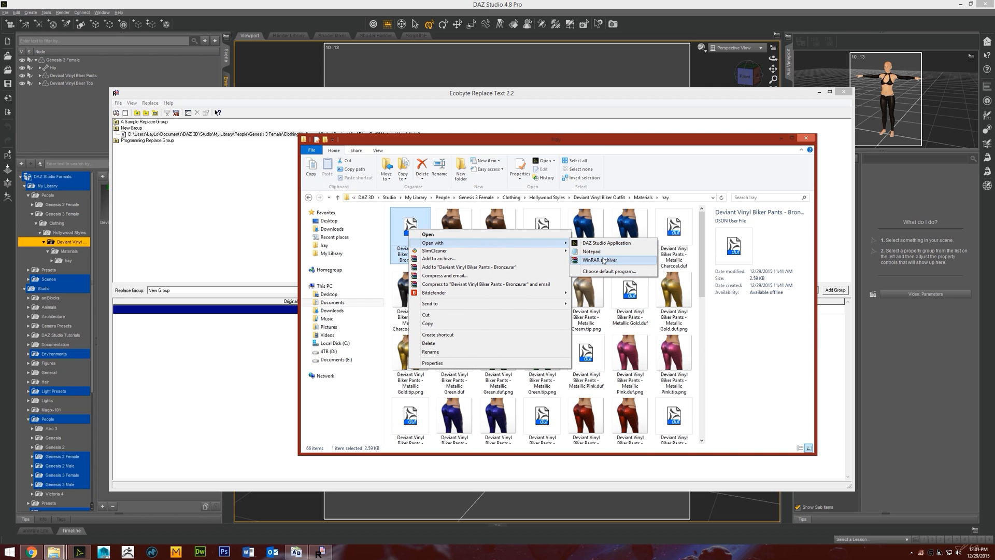
left_click(435, 208)
right_click(414, 224, "shift")
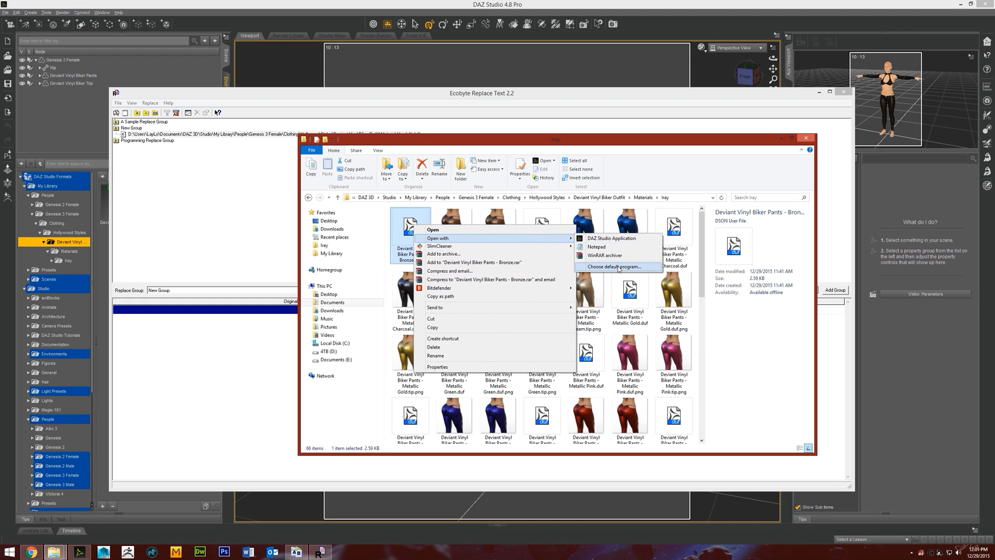
left_click(616, 268)
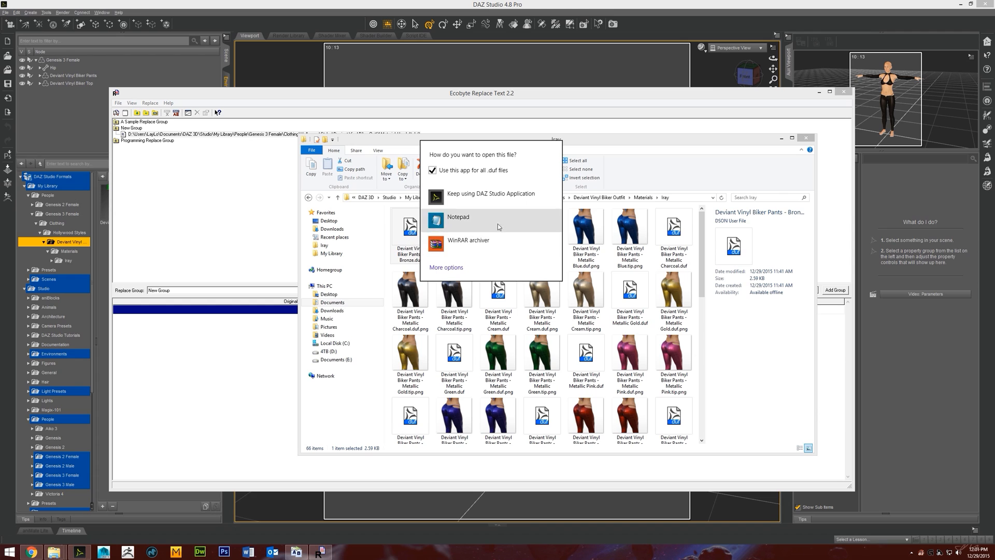
left_click(432, 170)
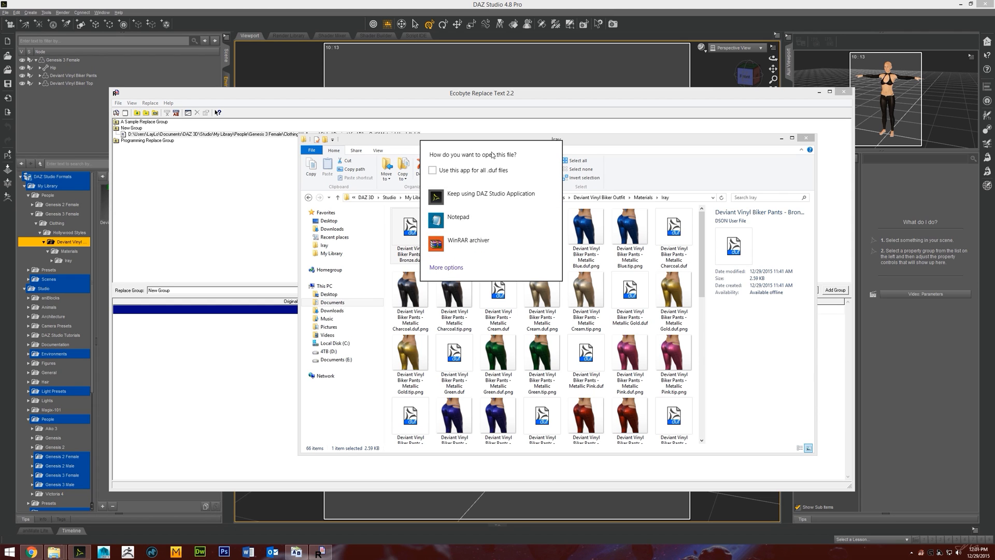
left_click(690, 172)
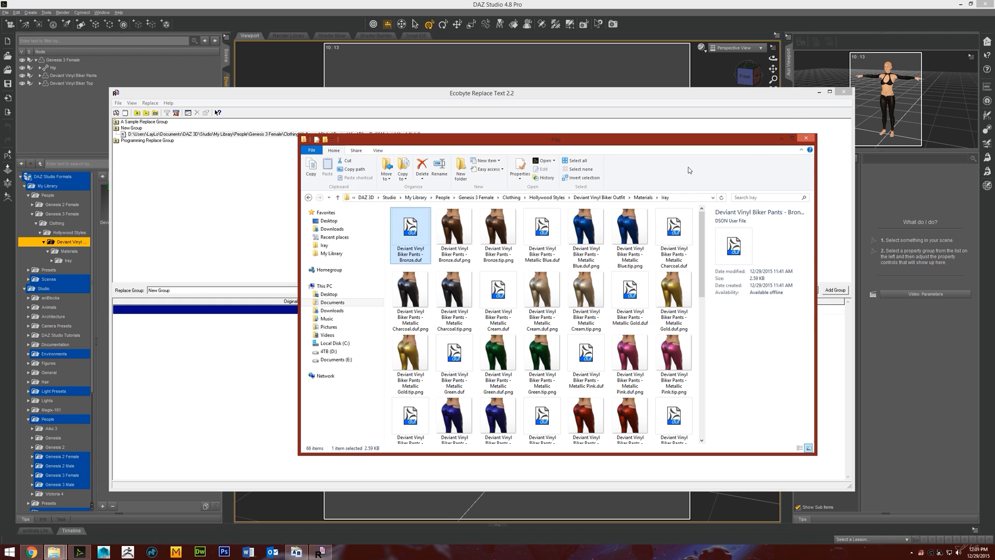
- Open Deviant Vinyl Biker Pants - Bronze.duf with WinRAR and go up one level to list the Iray folder
right_click(413, 240)
mouse_move(549, 253)
left_click(601, 270)
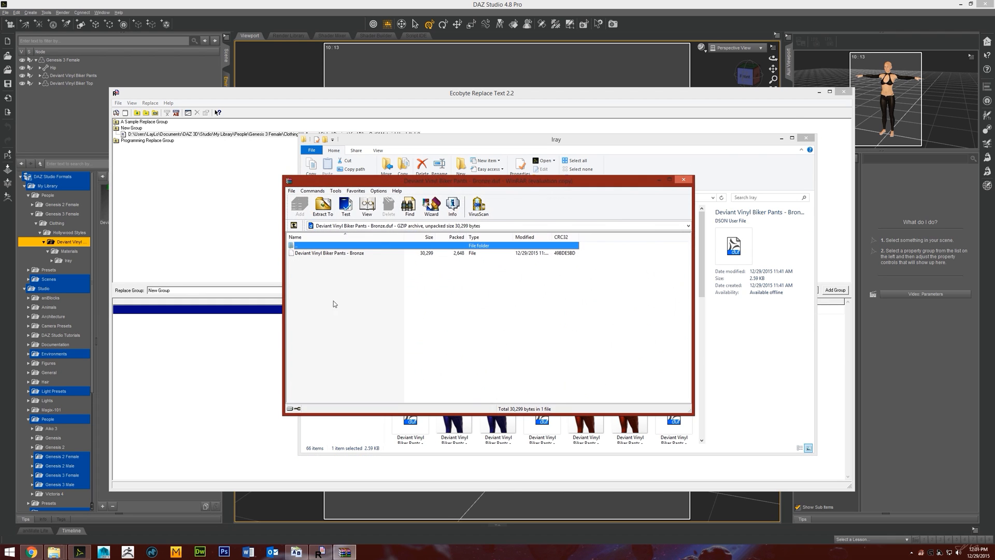
left_click(355, 254)
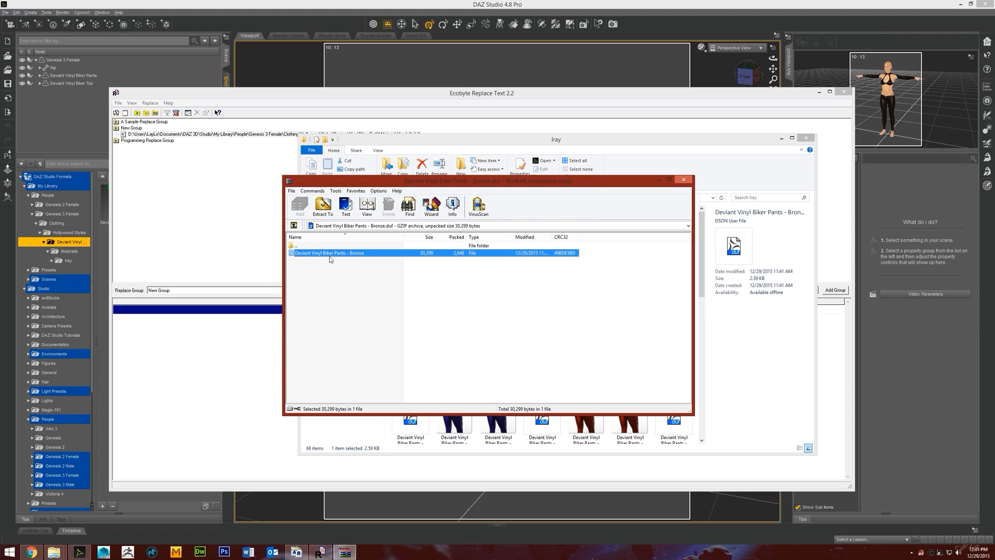
left_click(342, 245)
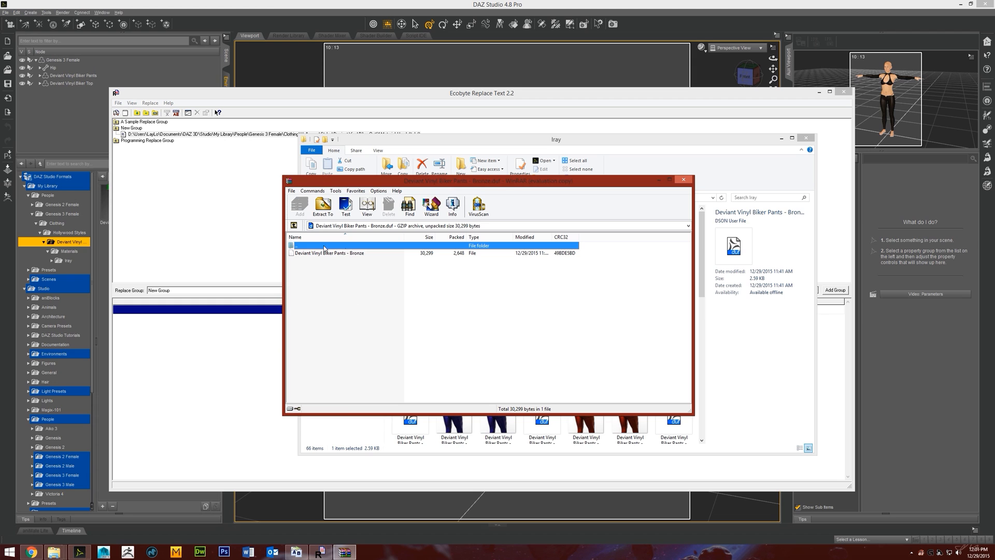
double_click(307, 245)
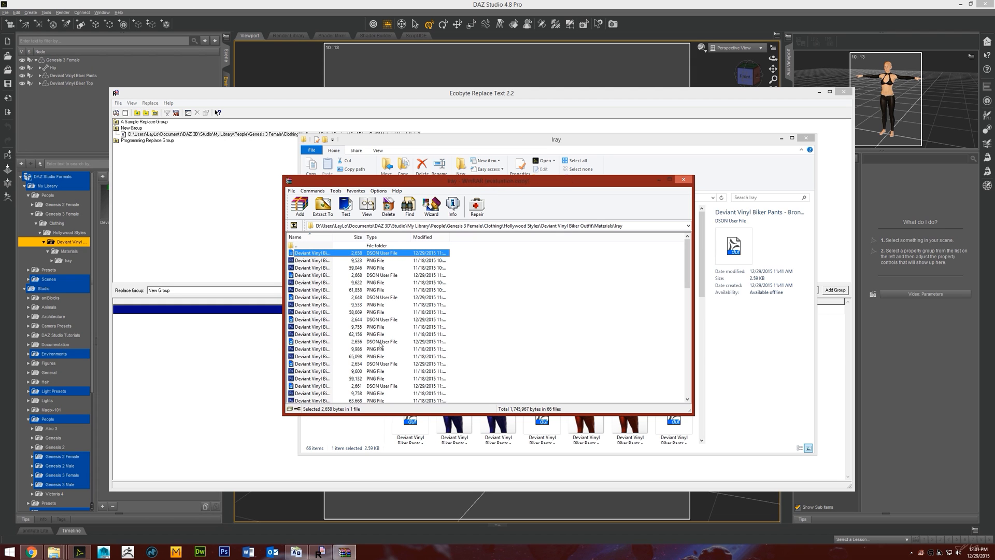
- Widen the name column and select every Deviant Vinyl Biker Pants .duf file, from Bronze through Metallic Tan
left_click_drag(334, 237, 465, 237)
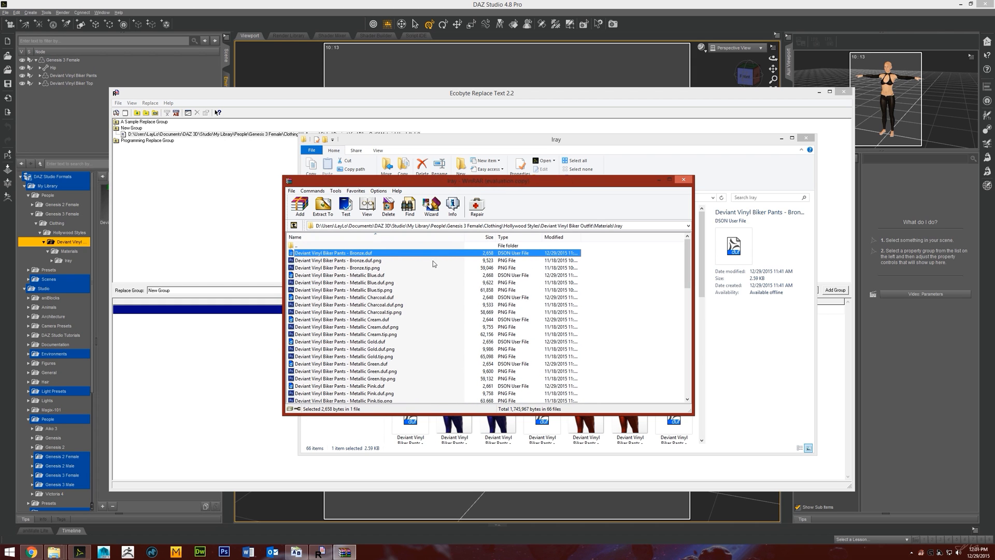
left_click(307, 275, "ctrl")
left_click(316, 297, "ctrl")
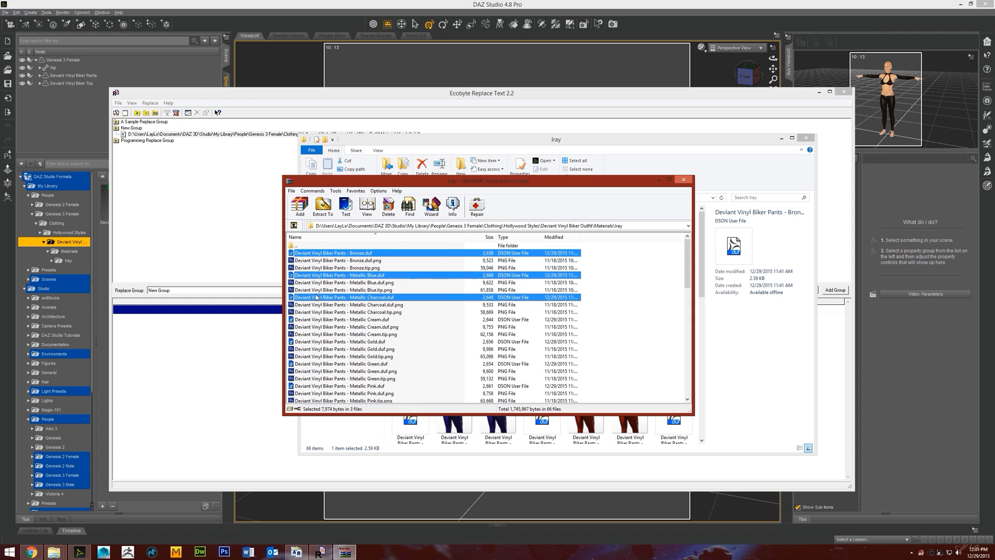
left_click(317, 320, "ctrl")
scroll(324, 326, "down", 1)
left_click(319, 320, "ctrl")
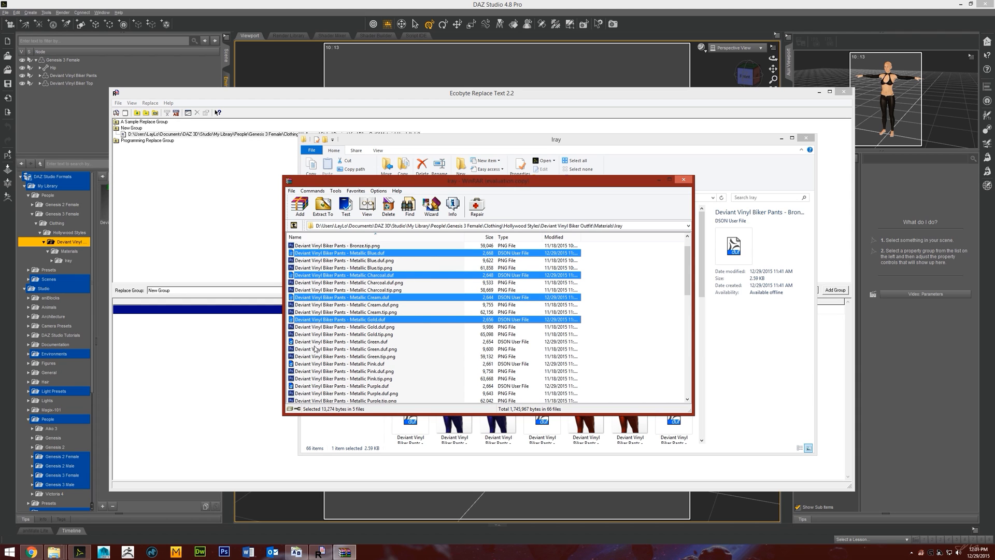
left_click(316, 342, "ctrl")
left_click(307, 365, "ctrl")
left_click(306, 387, "ctrl")
scroll(345, 389, "down", 1)
left_click(322, 387, "ctrl")
scroll(320, 384, "down", 2)
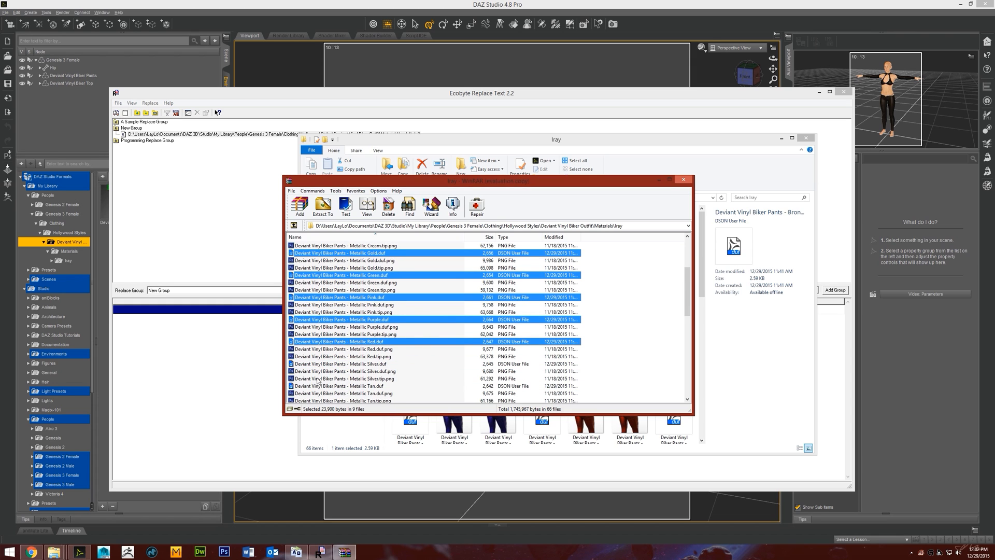
left_click(313, 364, "ctrl")
left_click(308, 386, "ctrl")
scroll(315, 381, "down", 2)
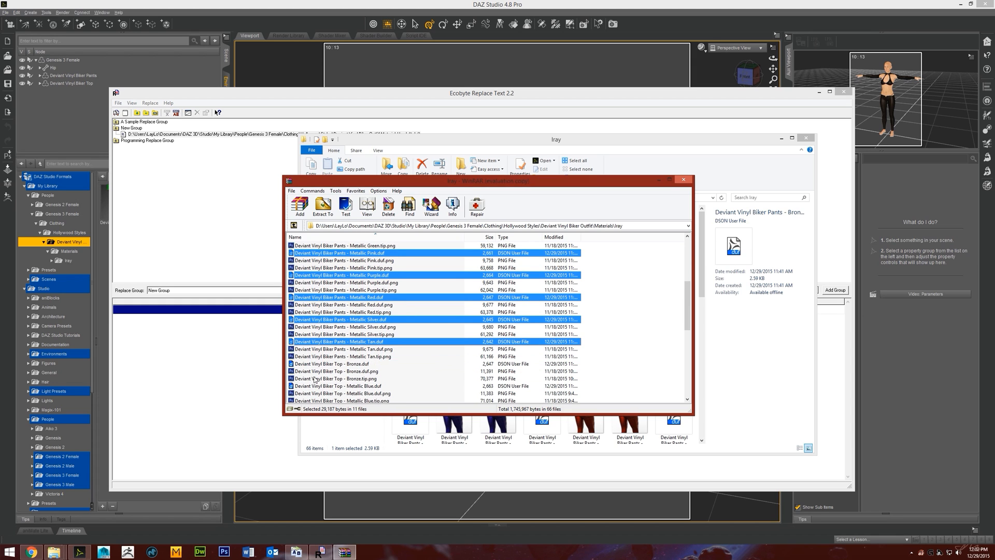
- Add every Deviant Vinyl Biker Top .duf file, from Bronze through Metallic Tan, to the selection
left_click(311, 364, "ctrl")
left_click(310, 386, "ctrl")
scroll(354, 377, "down", 4)
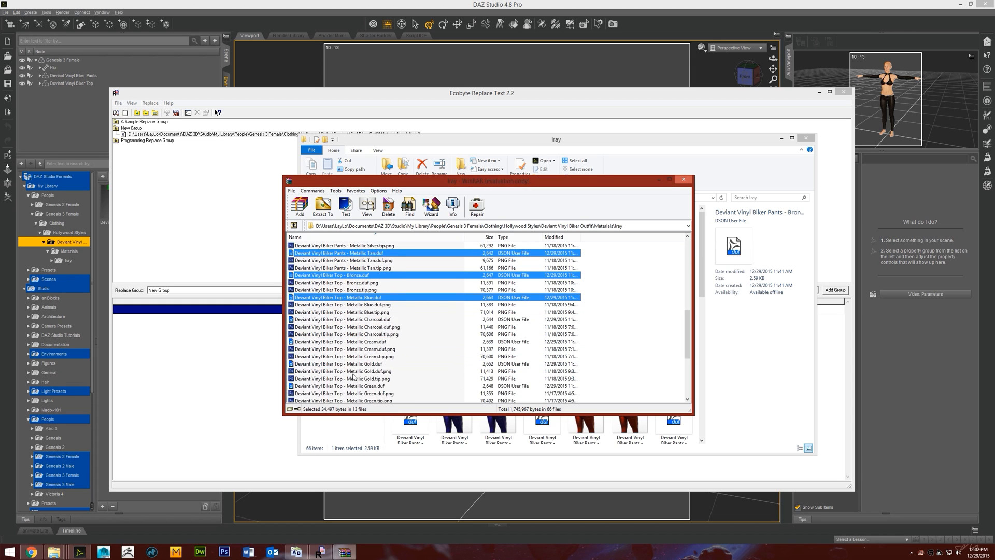
left_click(310, 320, "ctrl")
left_click(314, 342, "ctrl")
left_click(316, 363, "ctrl")
left_click(318, 386, "ctrl")
scroll(321, 379, "down", 6)
left_click(324, 290, "ctrl")
left_click(327, 312, "ctrl")
left_click(329, 334, "ctrl")
left_click(305, 358, "ctrl")
left_click(313, 379, "ctrl")
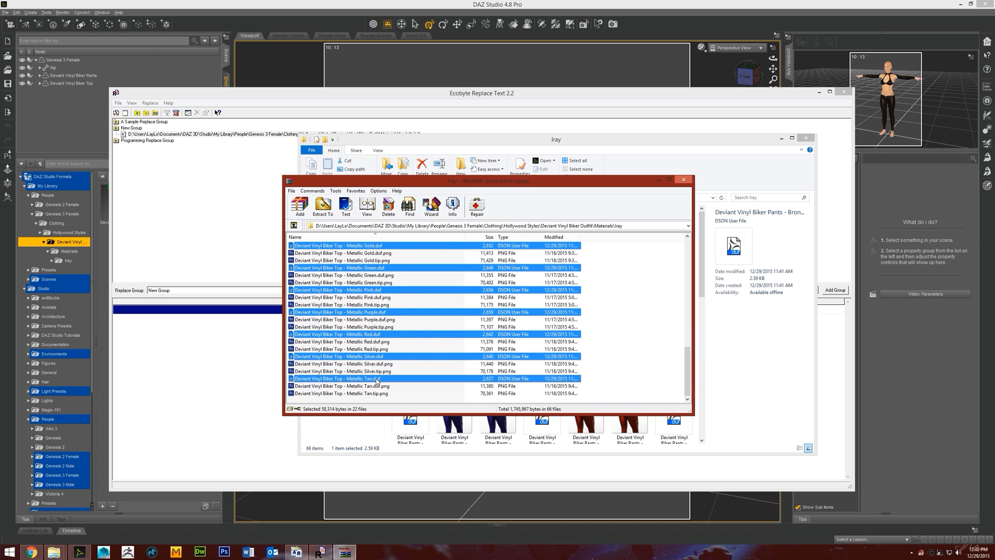
- Extract the selected Deviant Vinyl Biker .duf files into a Temp subfolder of the Iray folder and minimize WinRAR
scroll(378, 381, "up", 10)
scroll(377, 381, "down", 5)
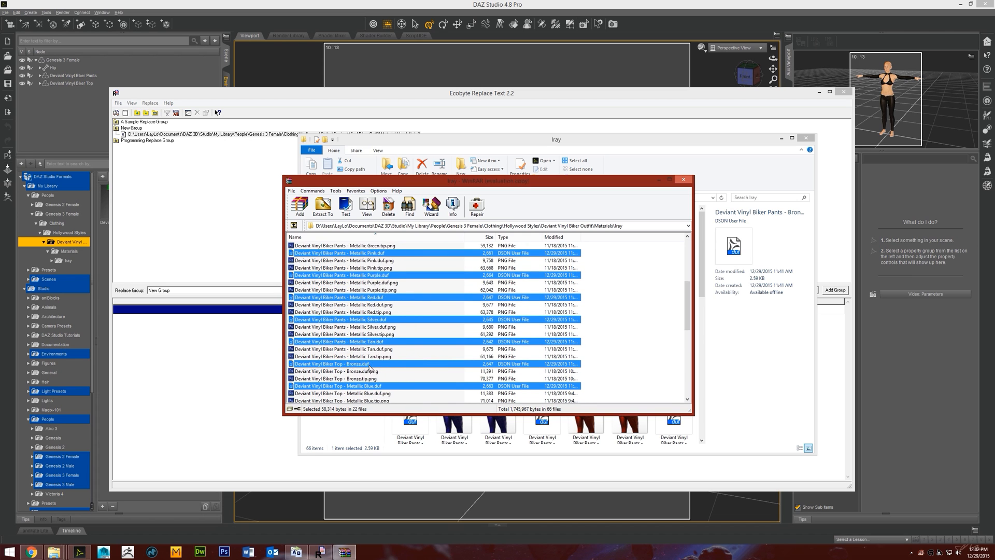
left_click(323, 206)
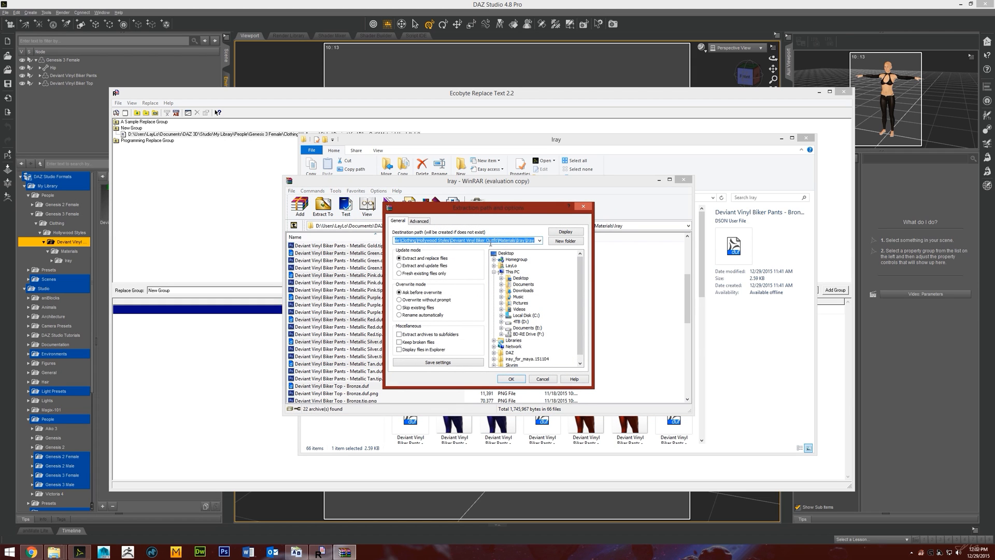
left_click(527, 240)
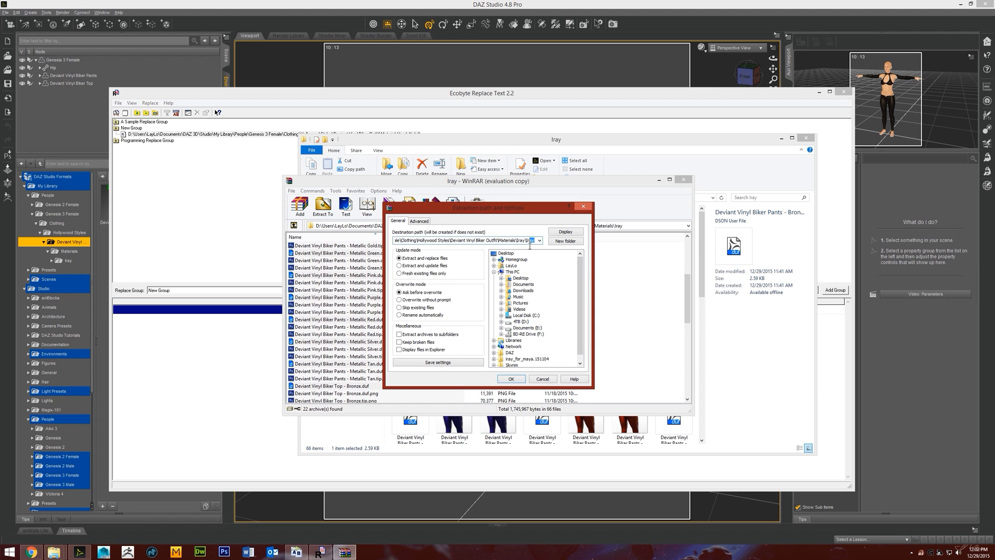
type("Temp")
left_click(518, 380)
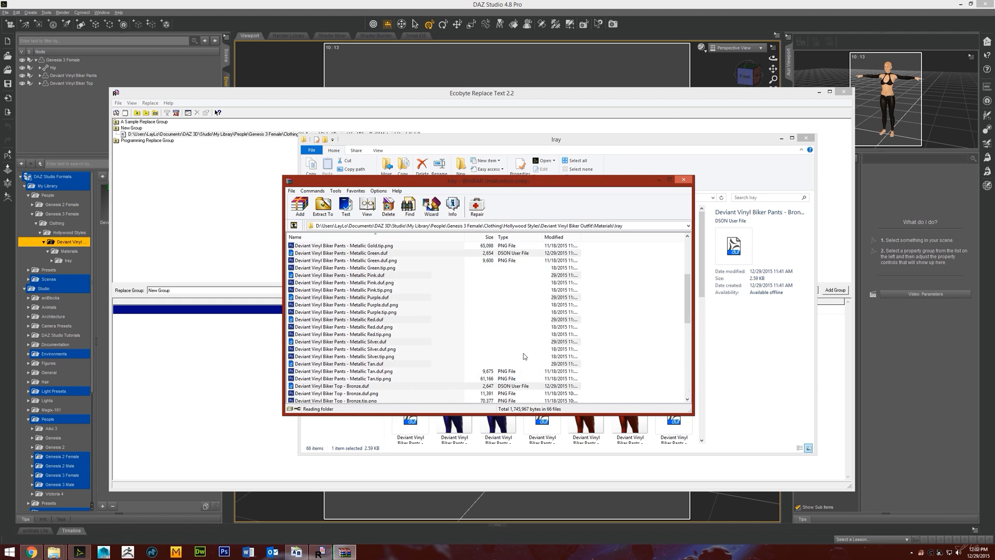
left_click(659, 180)
- In Replace Text, change the New Group entry's source folder from Iray to its Temp subfolder
left_click(225, 221)
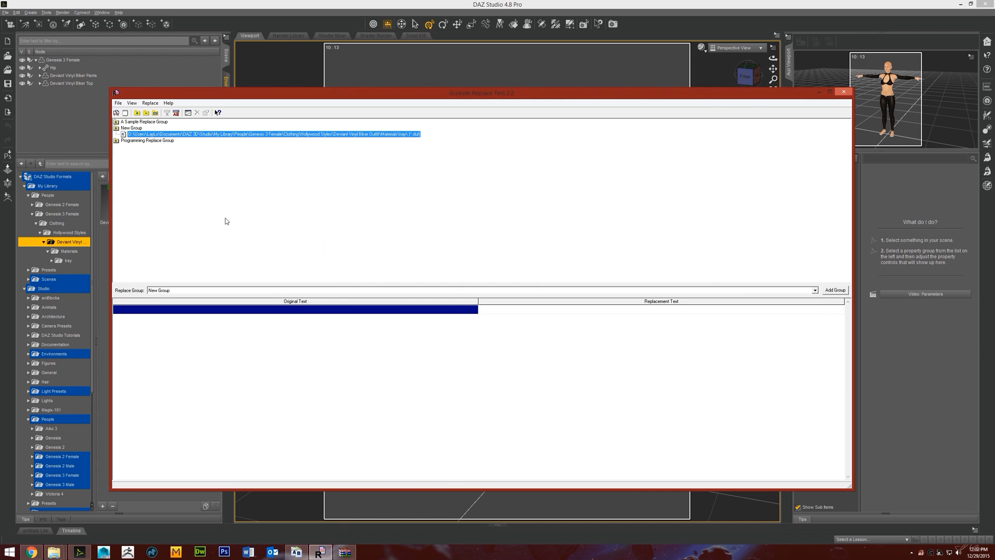
double_click(225, 136)
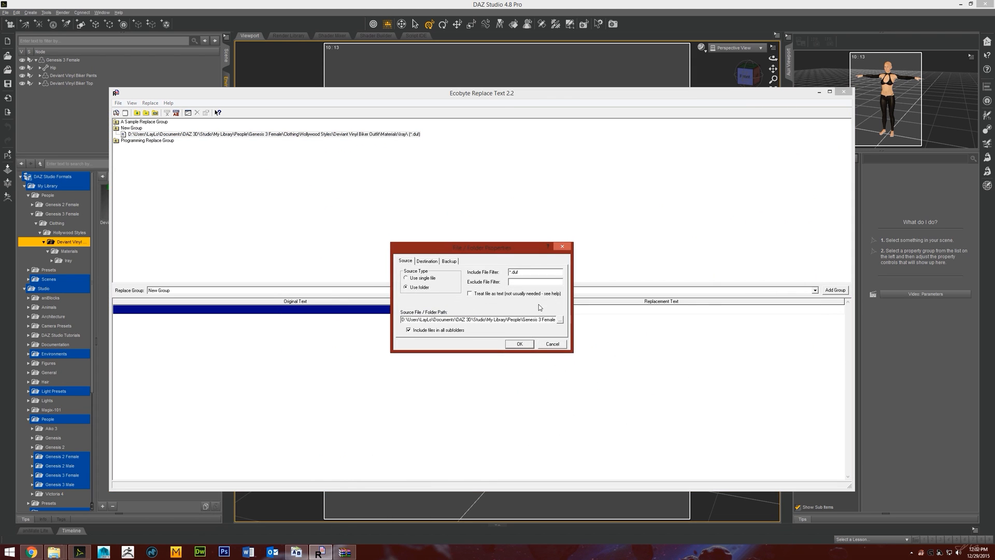
left_click_drag(534, 319, 614, 316)
left_click(560, 319)
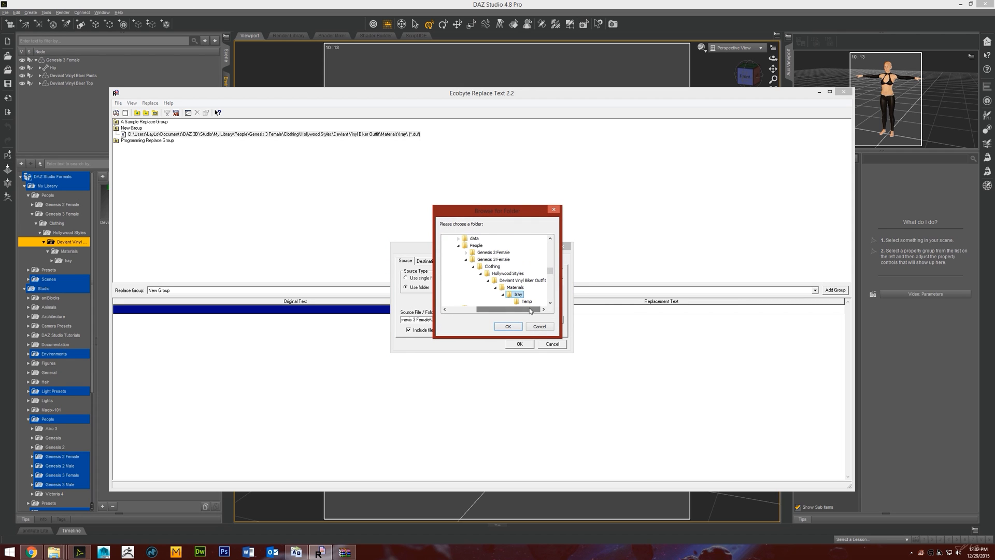
left_click_drag(552, 274, 552, 276)
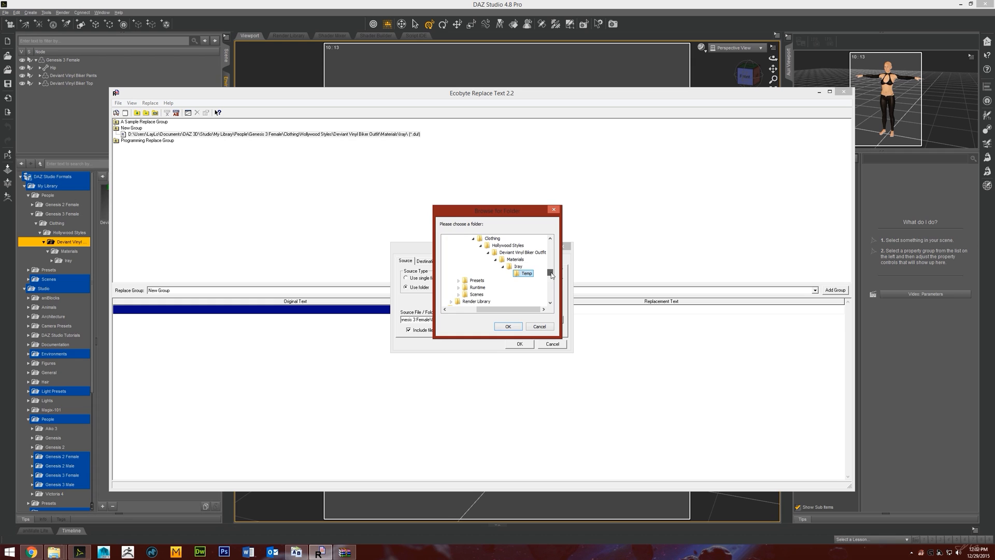
left_click(509, 327)
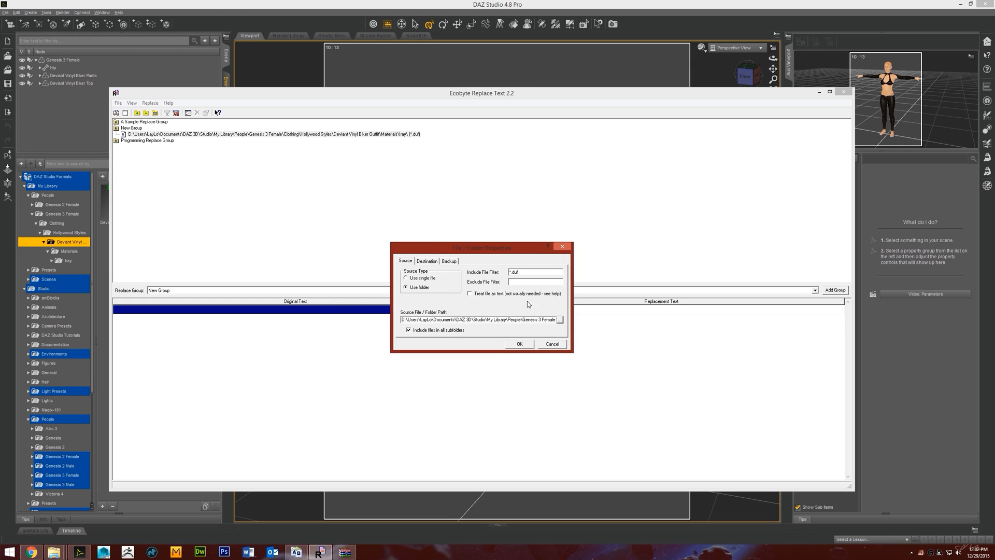
left_click(449, 261)
left_click(405, 261)
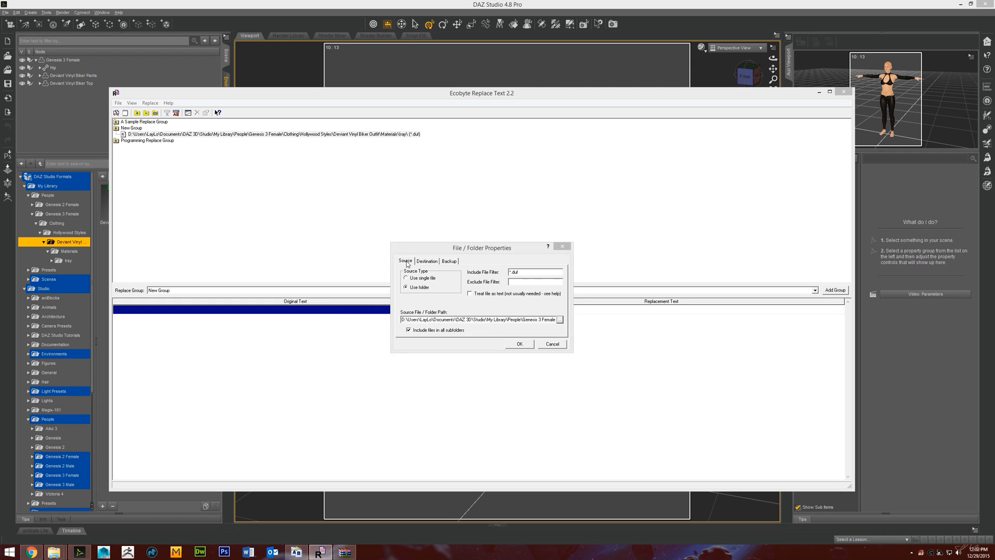
left_click_drag(513, 319, 667, 321)
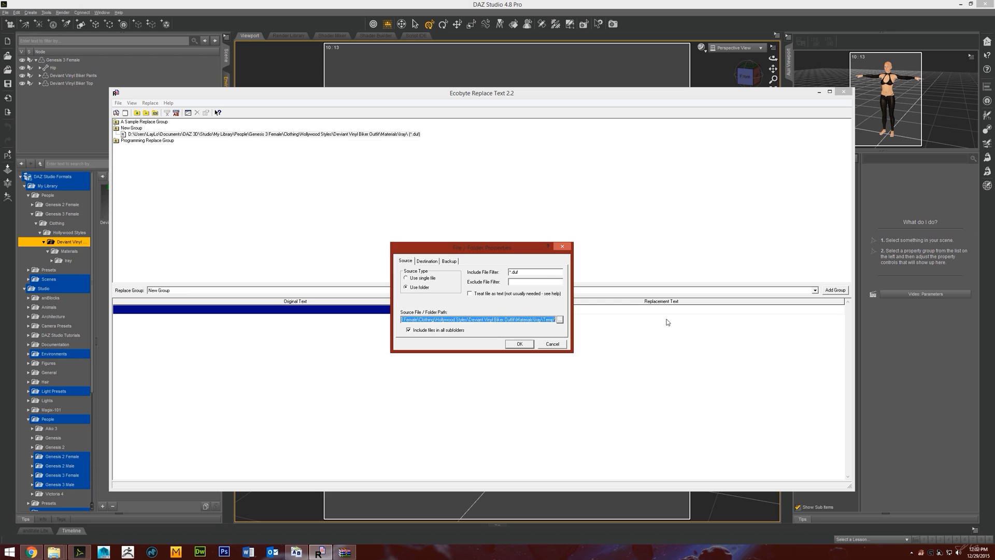
left_click(520, 344)
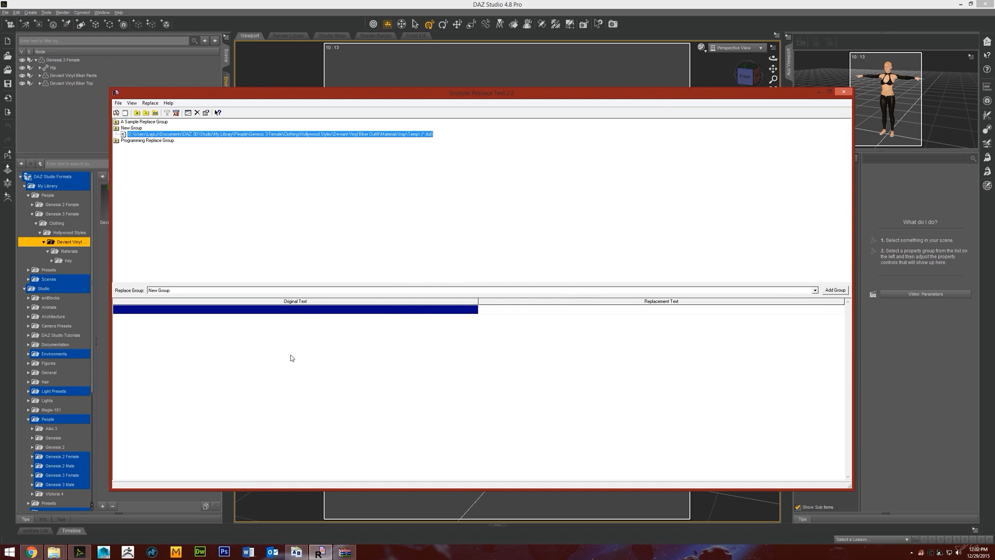
- Switch to File Explorer, open the Temp folder inside Iray, and widen the name column to show full file names
left_click(54, 551)
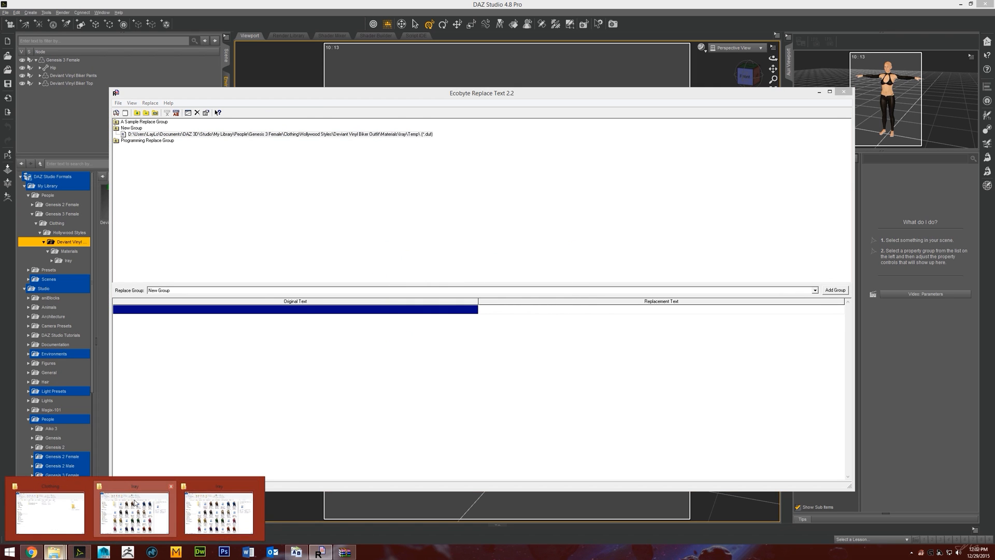
left_click(219, 513)
double_click(410, 231)
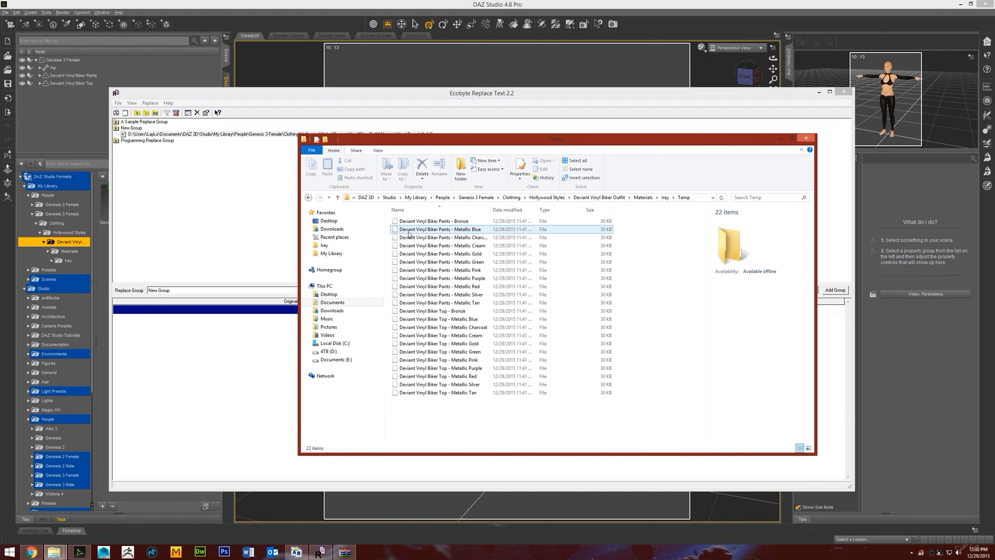
left_click_drag(492, 207, 526, 206)
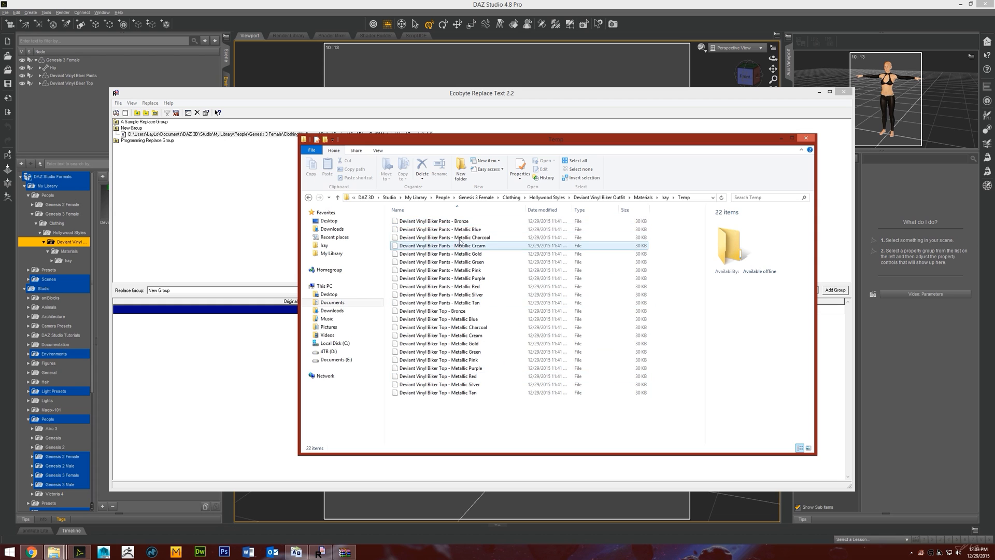
- Open the extracted Deviant Vinyl Biker Pants - Bronze file in Notepad
left_click(464, 221)
right_click(468, 222)
left_click(448, 420)
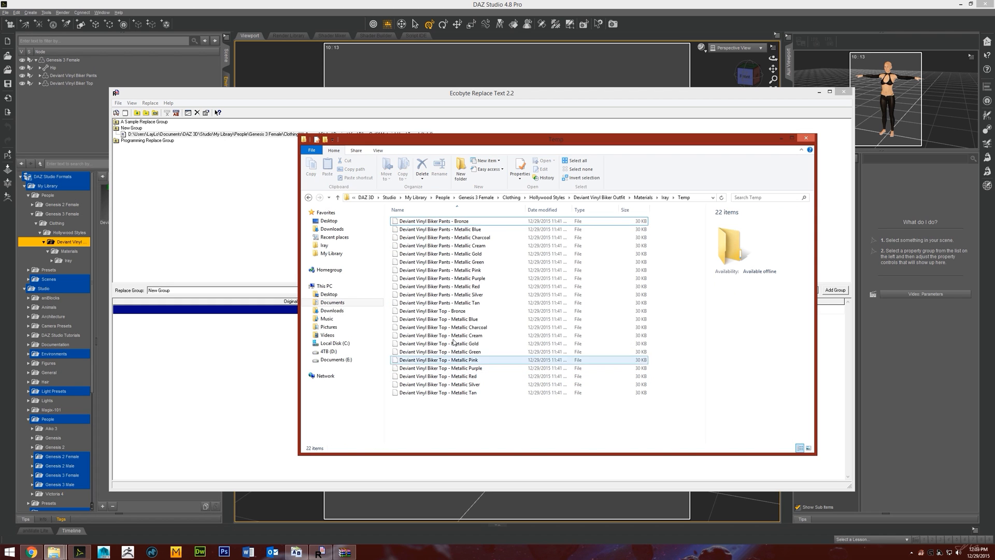
double_click(459, 221)
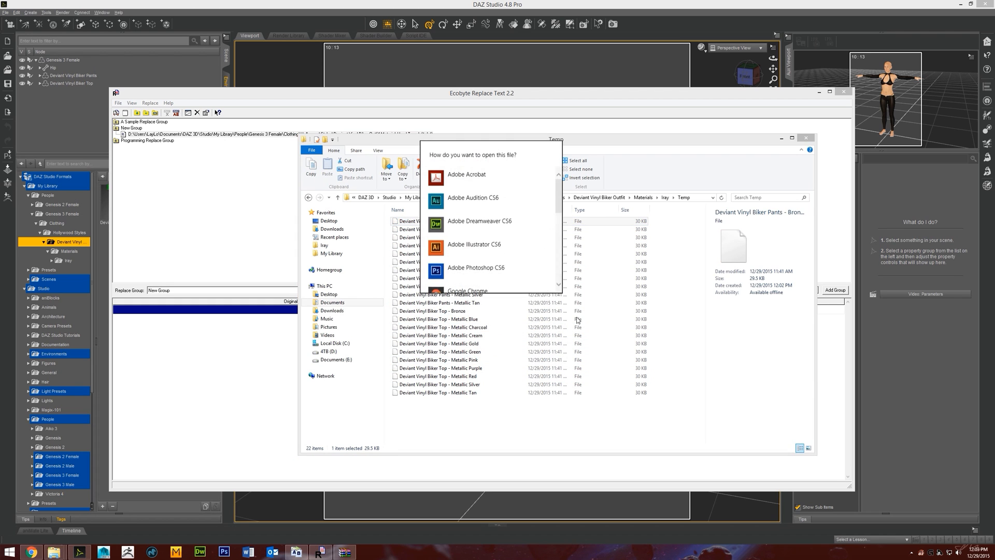
mouse_move(559, 195)
left_mouse_down()
mouse_move(556, 264)
mouse_move(558, 195)
mouse_move(557, 223)
left_mouse_up()
left_click(456, 236)
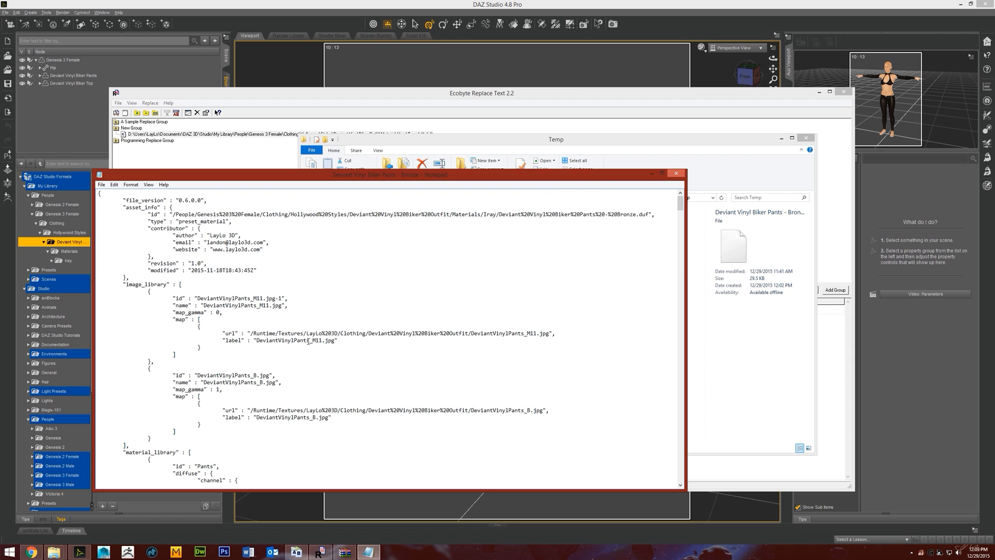
mouse_move(310, 341)
left_mouse_down()
mouse_move(202, 347)
mouse_move(294, 341)
left_mouse_up()
- Switch to the Clothing textures window, open Hollywood Styles Biker Outfit, and copy HSBikerOutfit from the name of HSBikerOutfitPants_B.jpg without renaming it
mouse_move(54, 552)
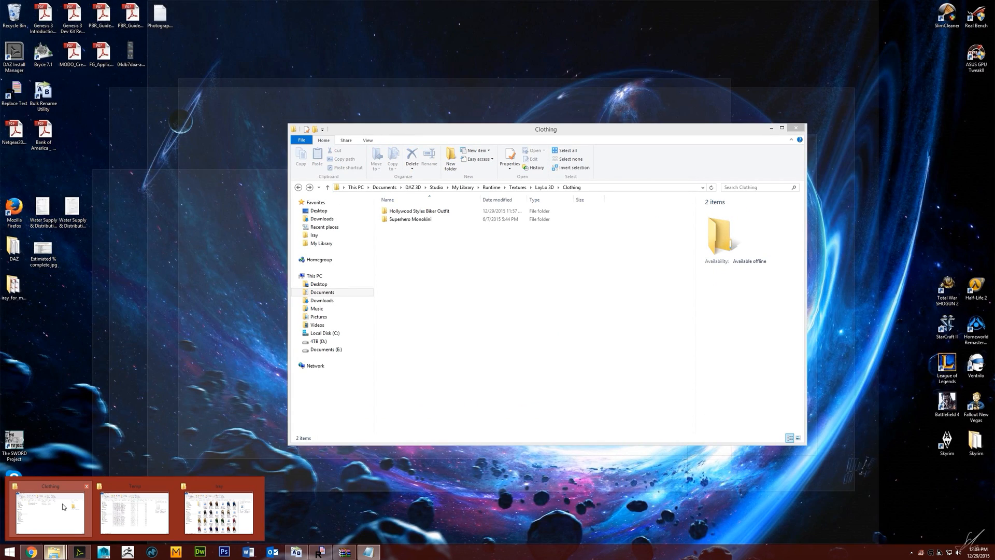
left_click(76, 517)
double_click(439, 211)
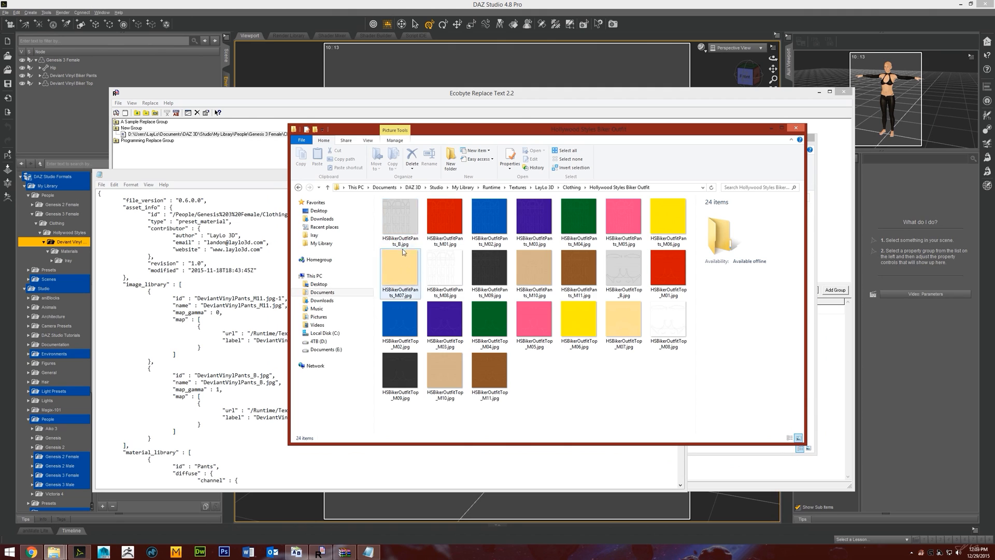
left_click(489, 220)
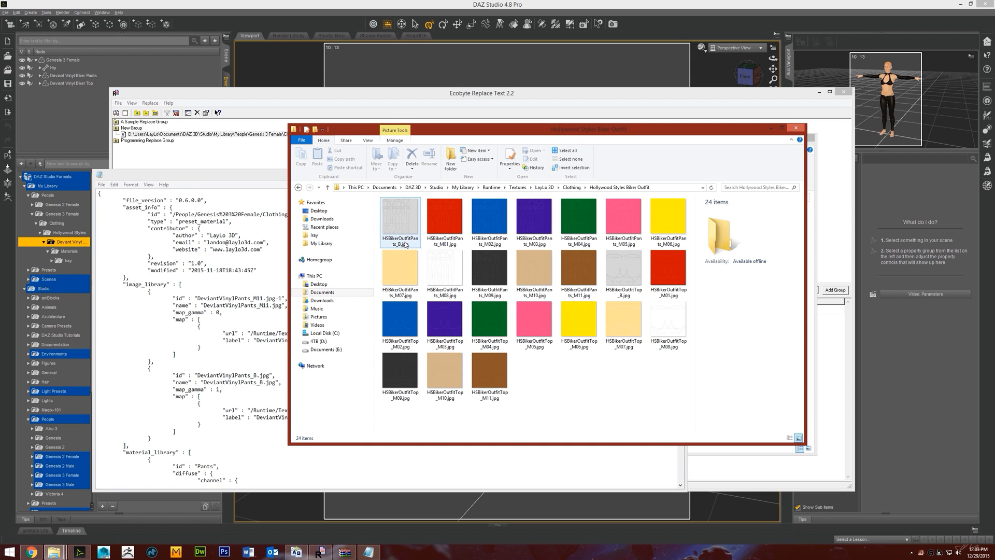
left_click(400, 220)
left_click(401, 241)
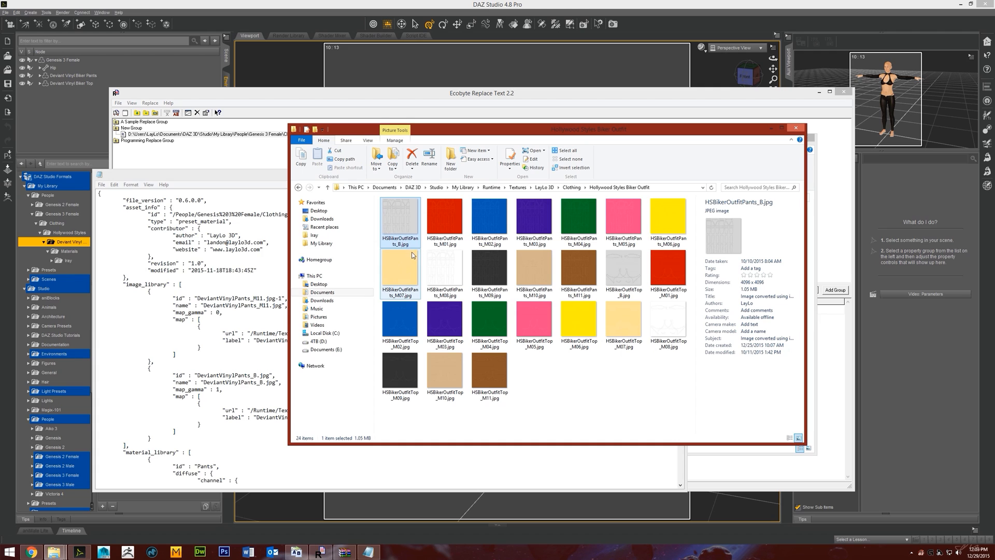
left_click_drag(410, 240, 420, 244)
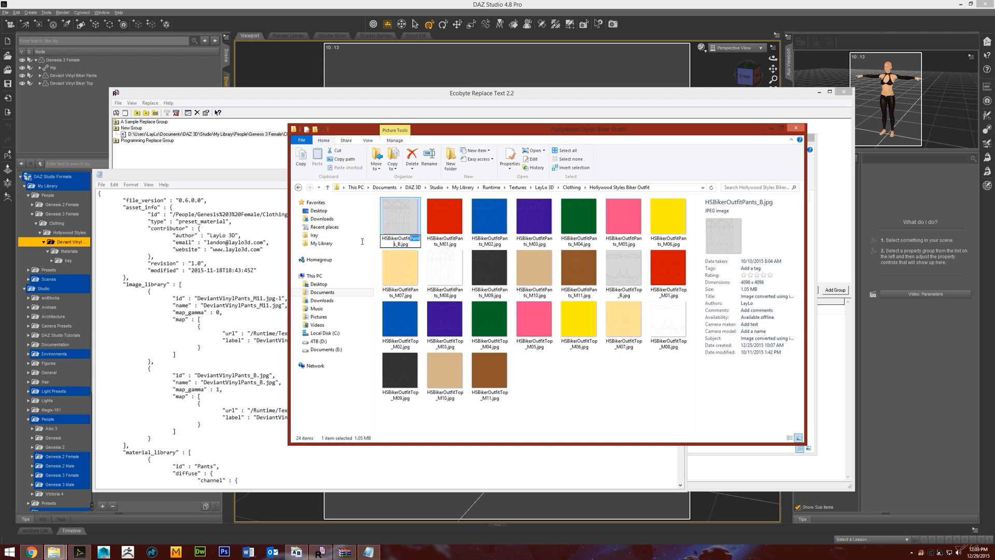
left_click_drag(407, 239, 382, 239)
key("ctrl+c")
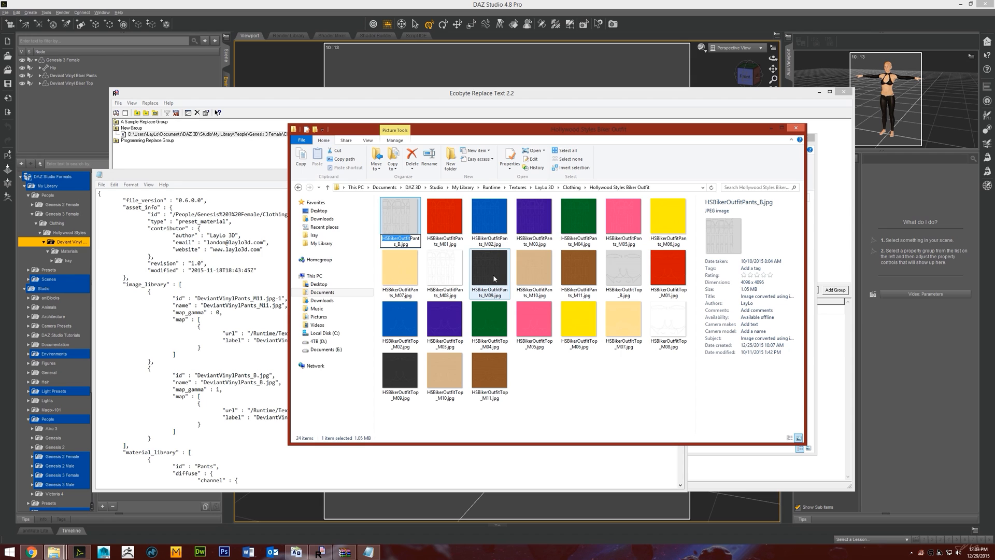
left_click(580, 388)
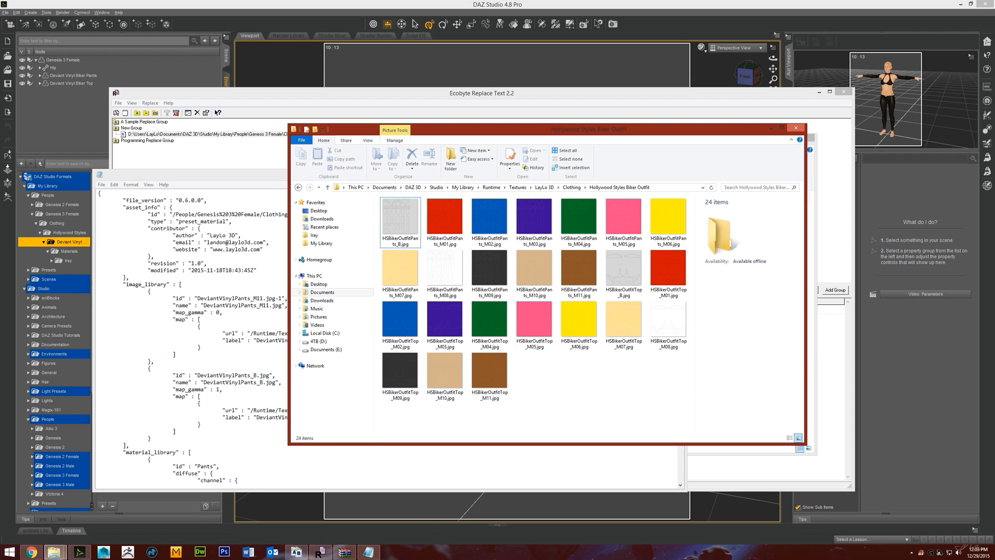
- Switch to Replace Text and enter HSBikerOutfit as the replacement text in the first row of New Group
left_click(321, 552)
left_click(507, 310)
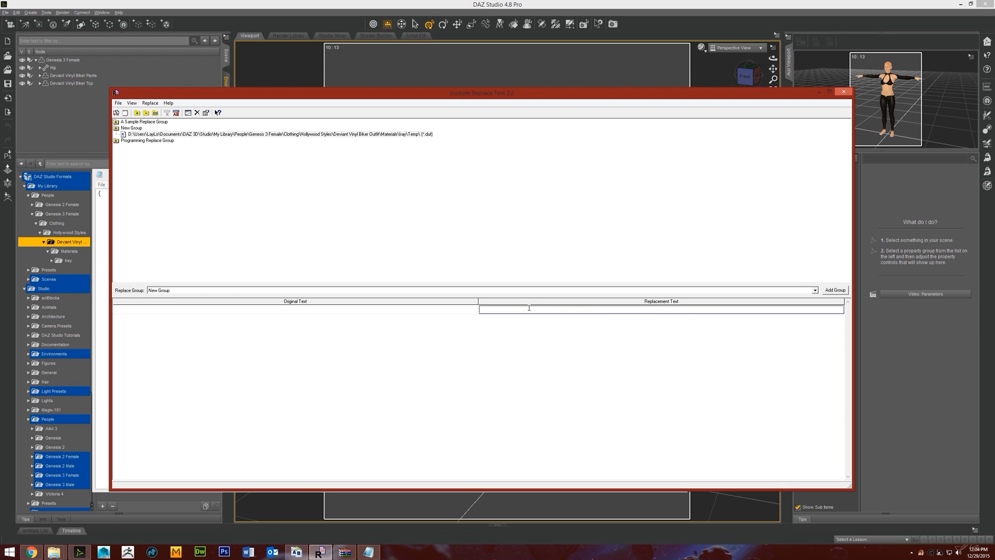
key("ctrl+v")
key("Return")
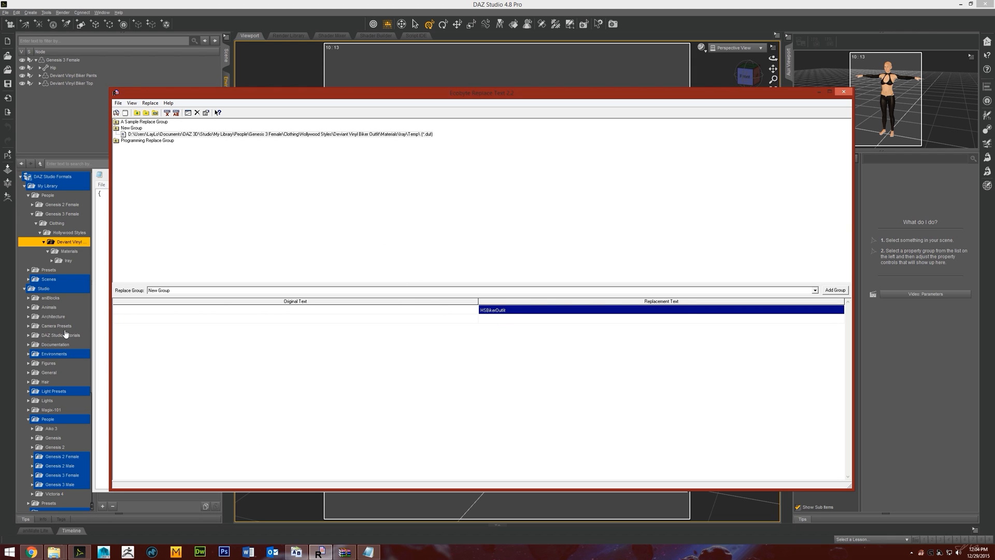
- Copy DeviantVinyl from the DeviantVinylPants_M11.jpg label in Notepad and enter it as the original text for the HSBikerOutfit row in Replace Text
left_click(98, 318)
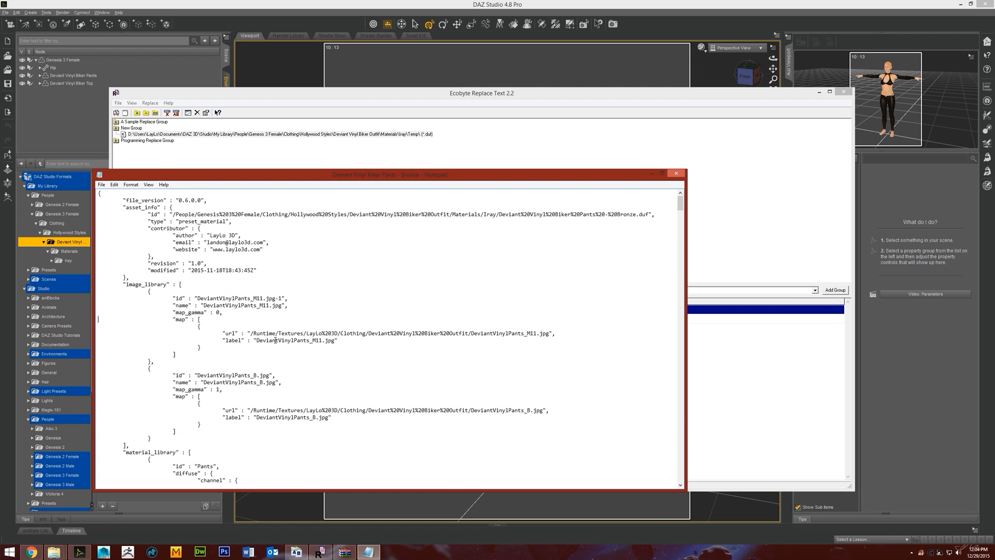
mouse_move(292, 340)
left_mouse_down()
mouse_move(278, 347)
mouse_move(293, 341)
left_mouse_up()
right_click(273, 340)
left_click(291, 365)
left_click(318, 309)
left_click(319, 310)
left_click(307, 311)
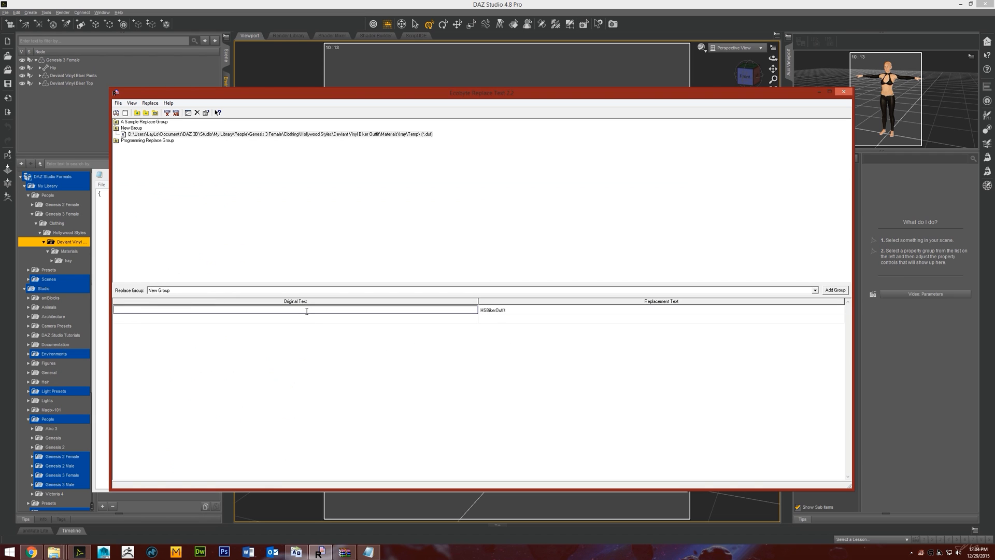
key("ctrl+v")
key("Return")
- Examine the asset id path and the texture url path in the Notepad file, and close Notepad
left_click(99, 248)
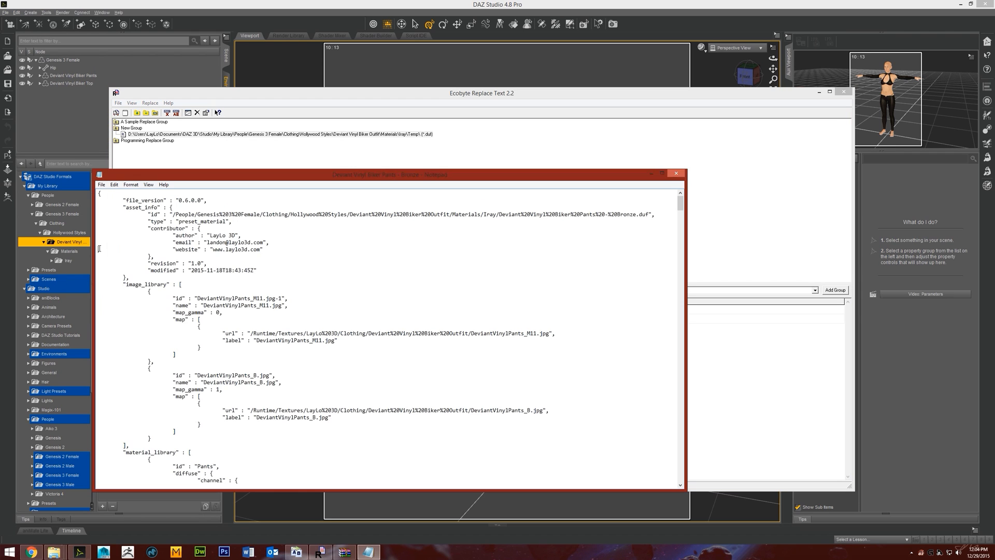
left_click_drag(200, 214, 647, 213)
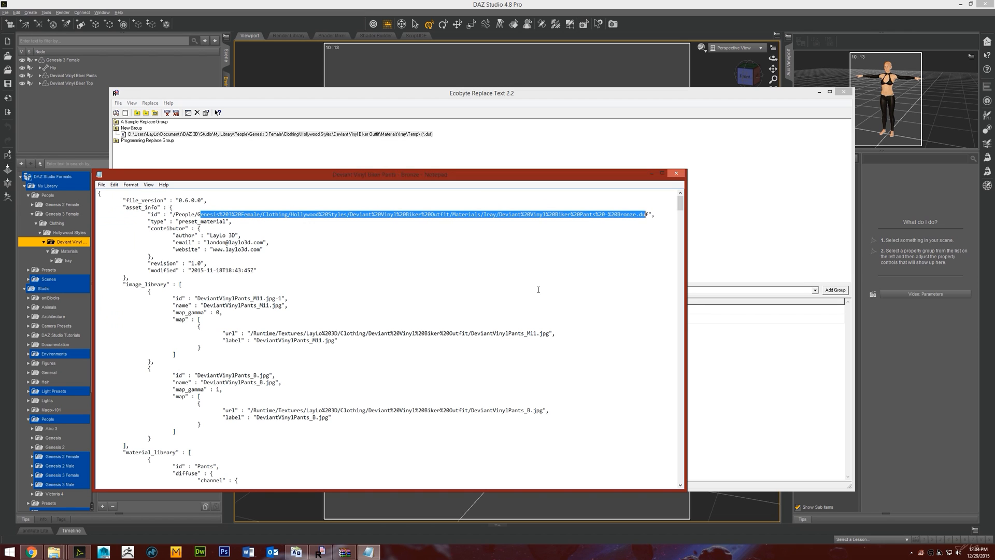
left_click(379, 333)
left_click_drag(248, 334, 545, 333)
left_click(311, 382)
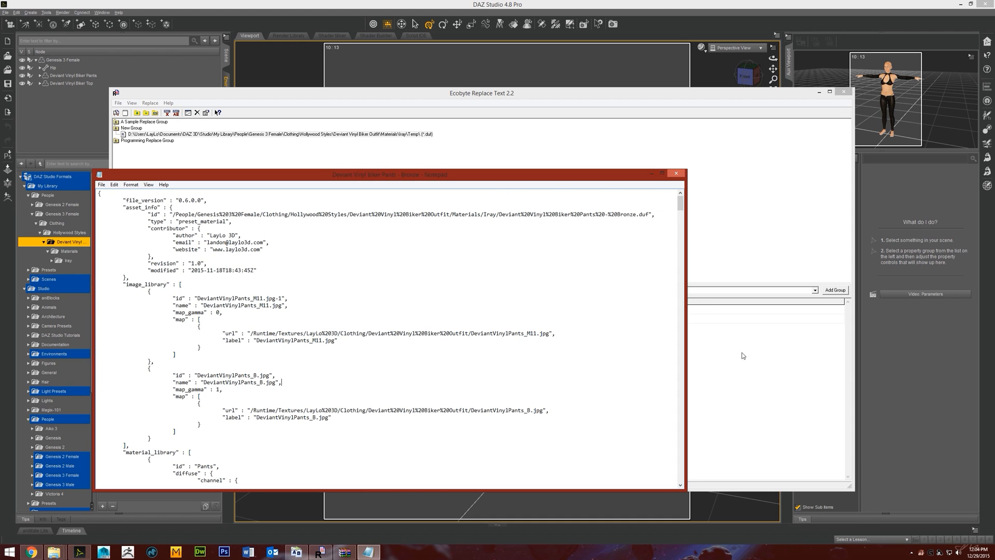
left_click(767, 352)
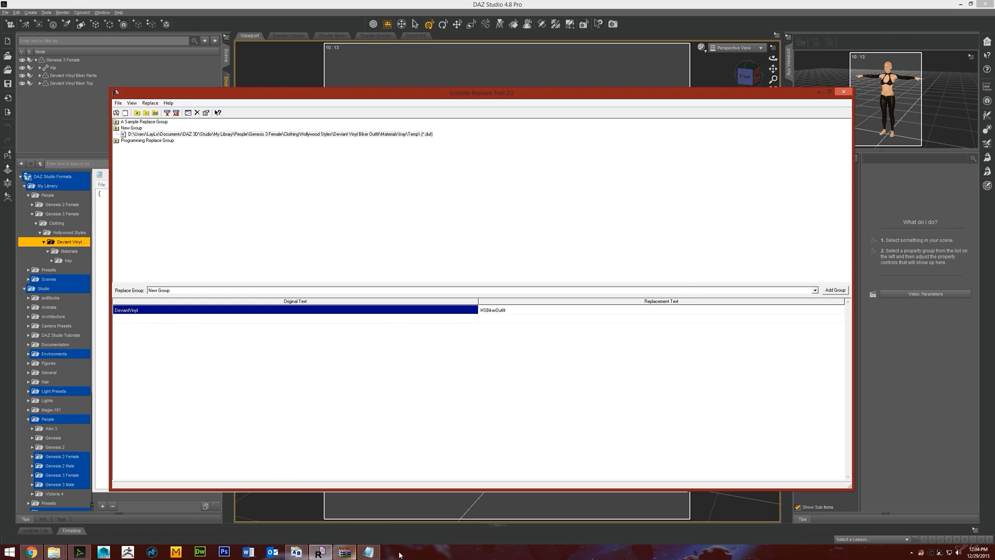
left_click(369, 552)
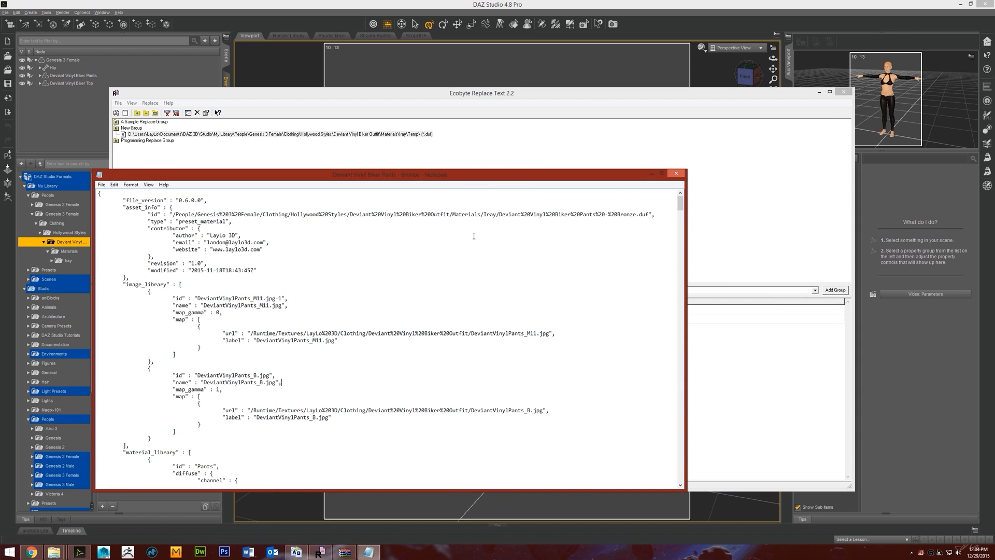
left_click(676, 173)
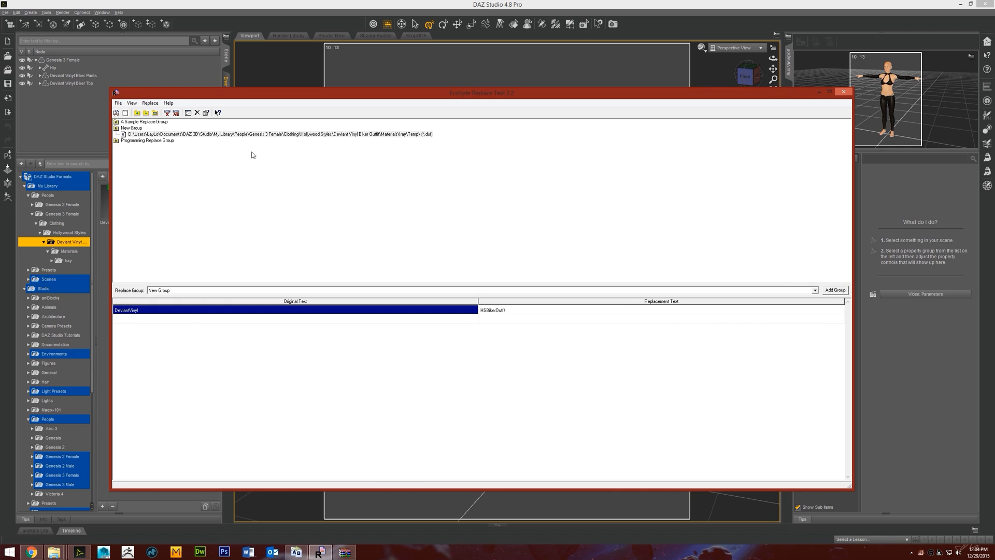
- Run the replace operation on New Group in Replace Text and close its log
left_click(116, 112)
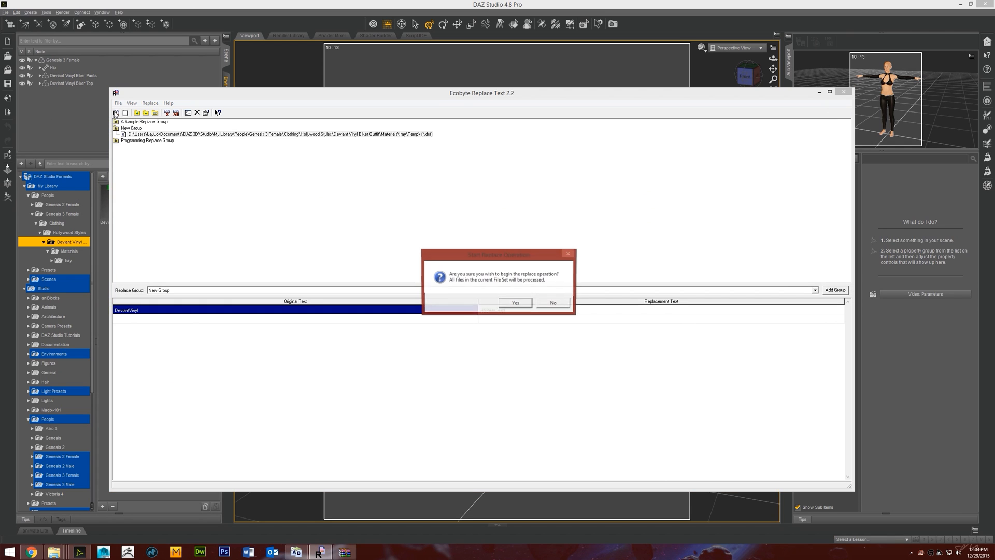
left_click(518, 304)
left_click(515, 304)
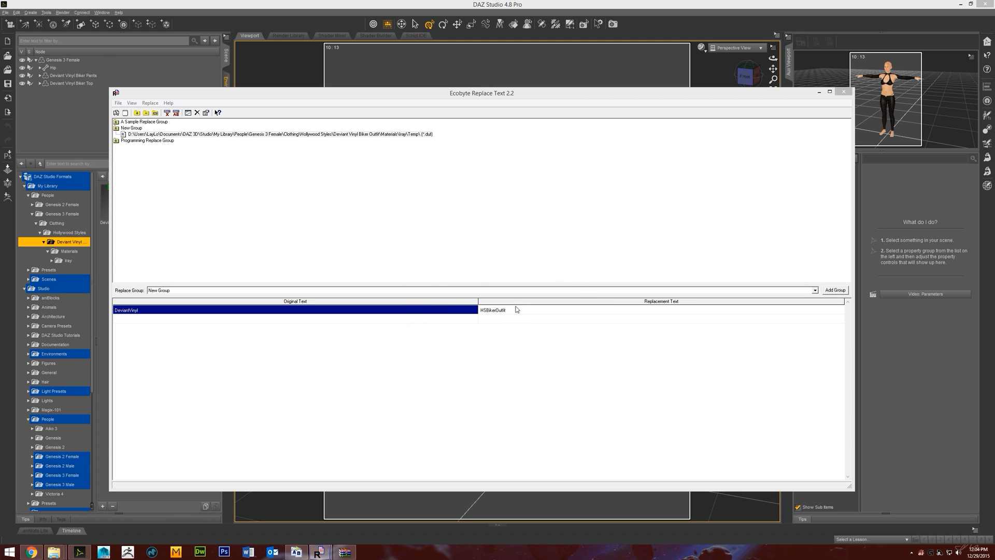
mouse_move(326, 553)
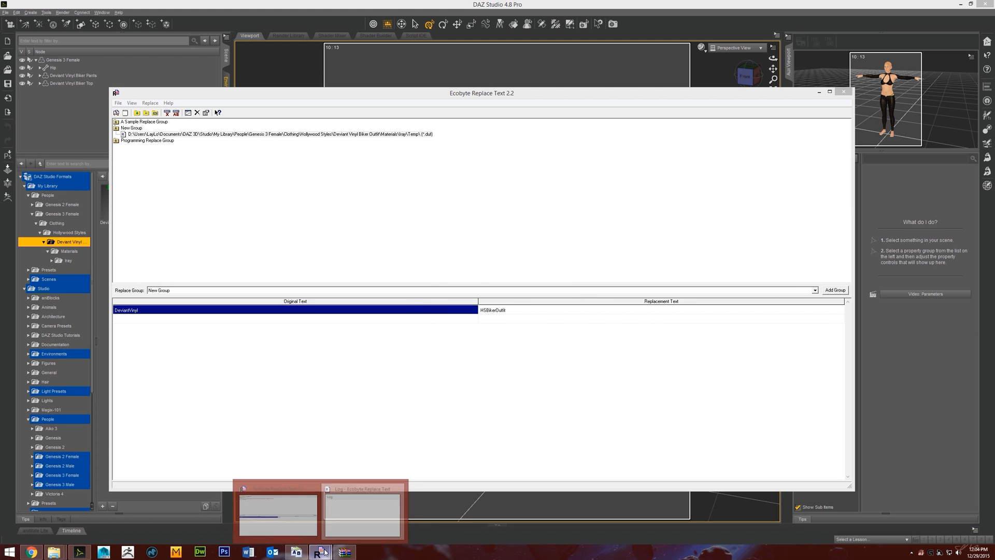
mouse_move(402, 486)
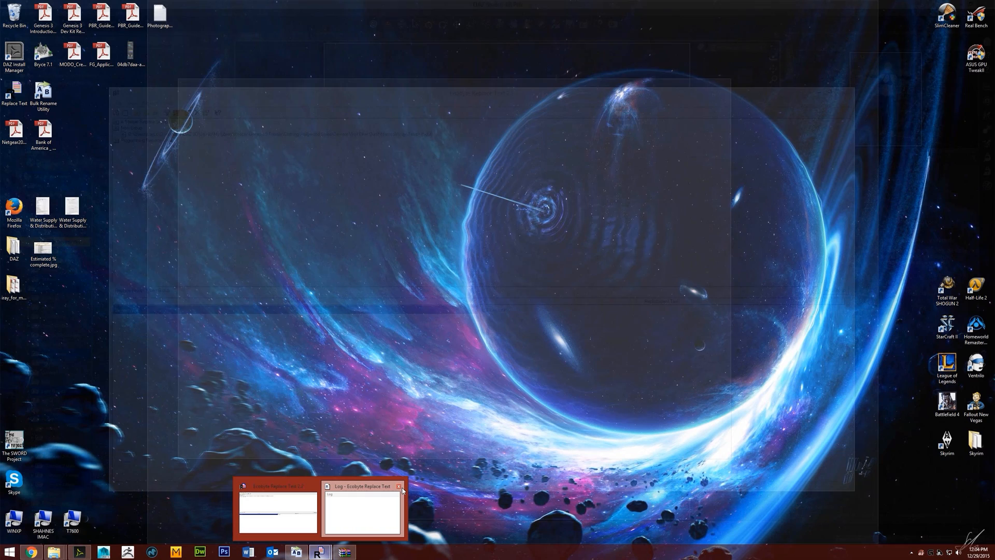
left_click(399, 487)
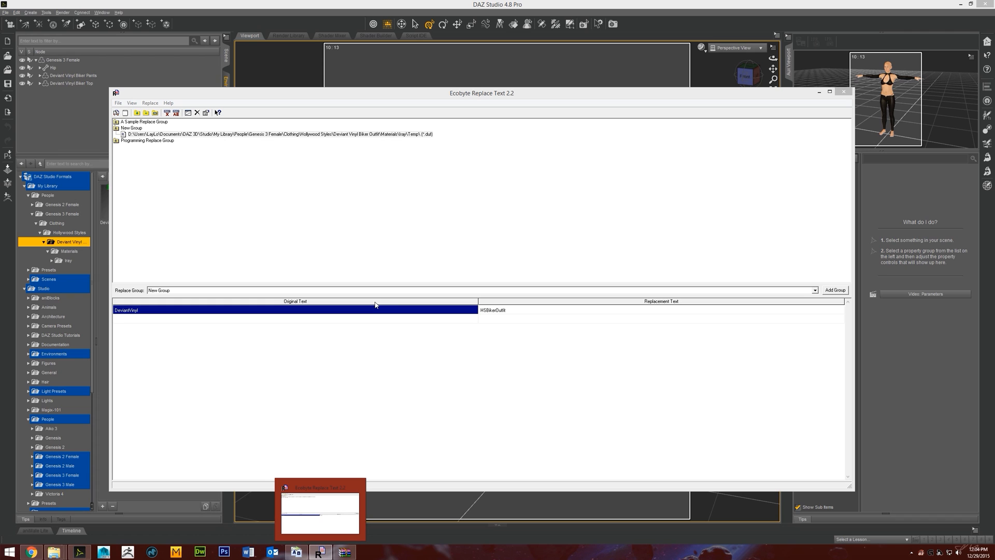
left_click(460, 355)
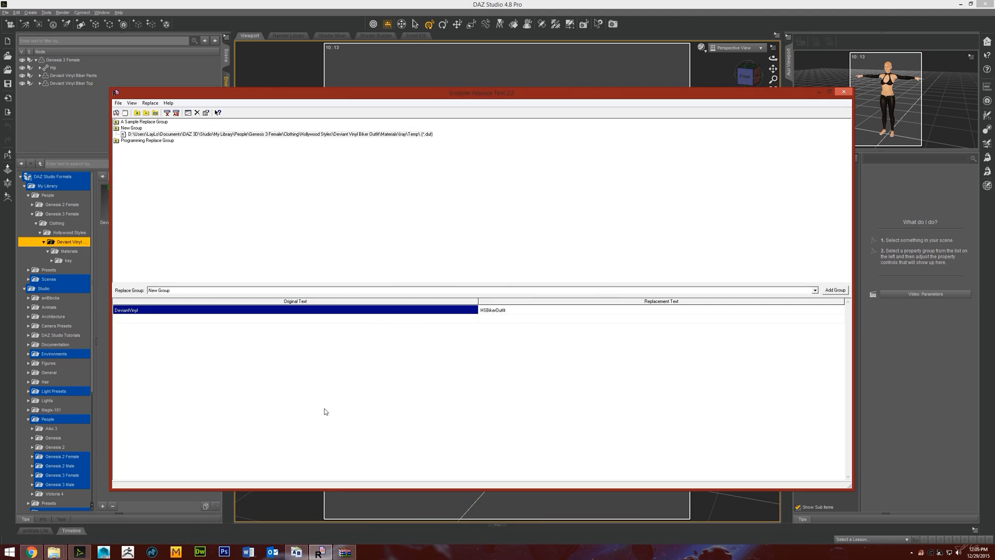
- Open Deviant Vinyl Biker Pants - Bronze from the Temp folder in Notepad, check its texture names, and close it
mouse_move(54, 552)
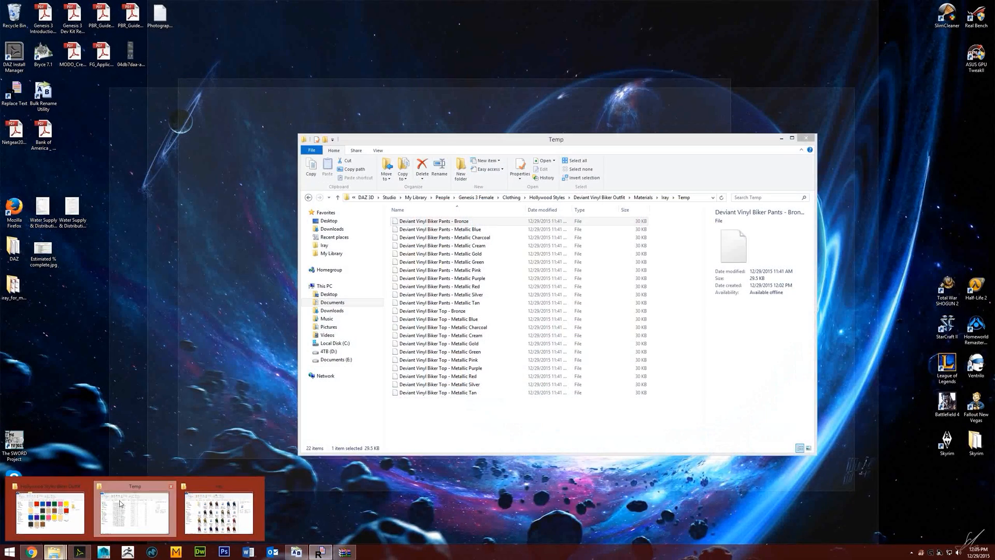
left_click(119, 503)
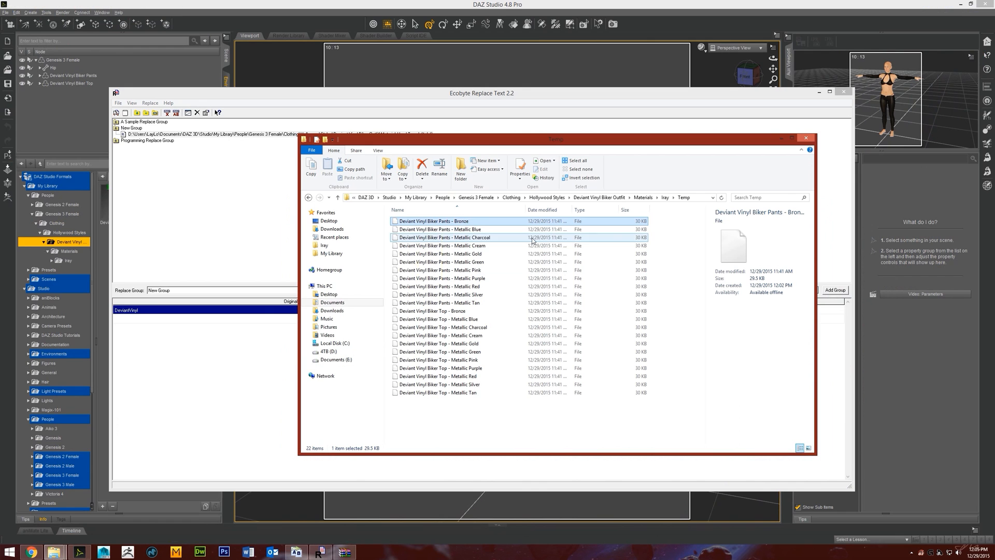
double_click(472, 225)
scroll(554, 190, "down", 3)
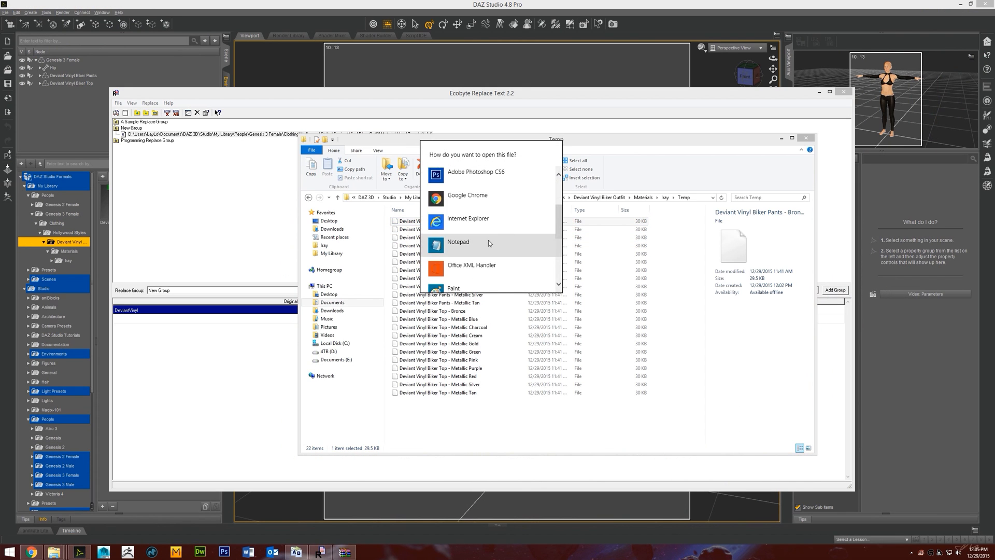
left_click(501, 241)
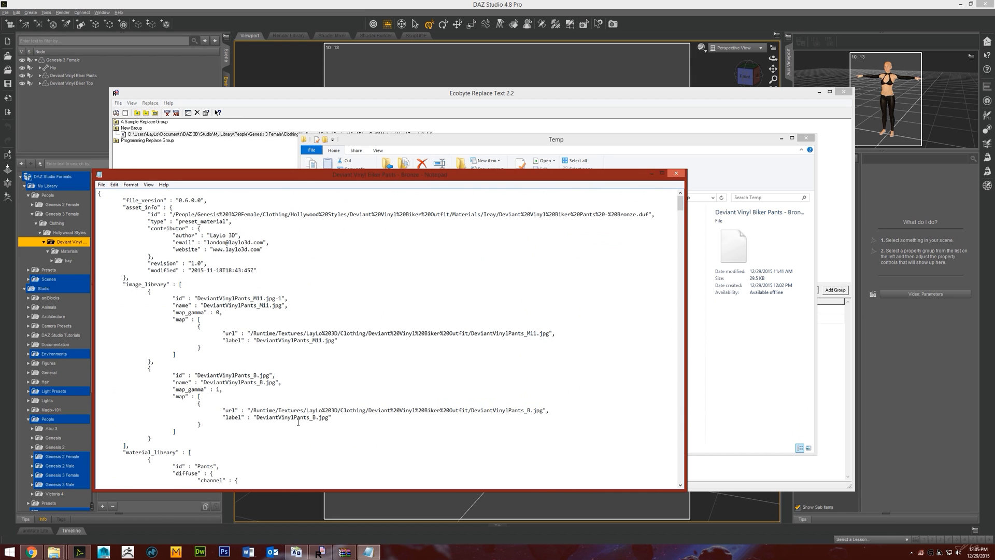
left_click(676, 175)
- Try clearing the include file filter of New Group's Temp folder entry in Replace Text, and restore it to *.duf
left_click(202, 204)
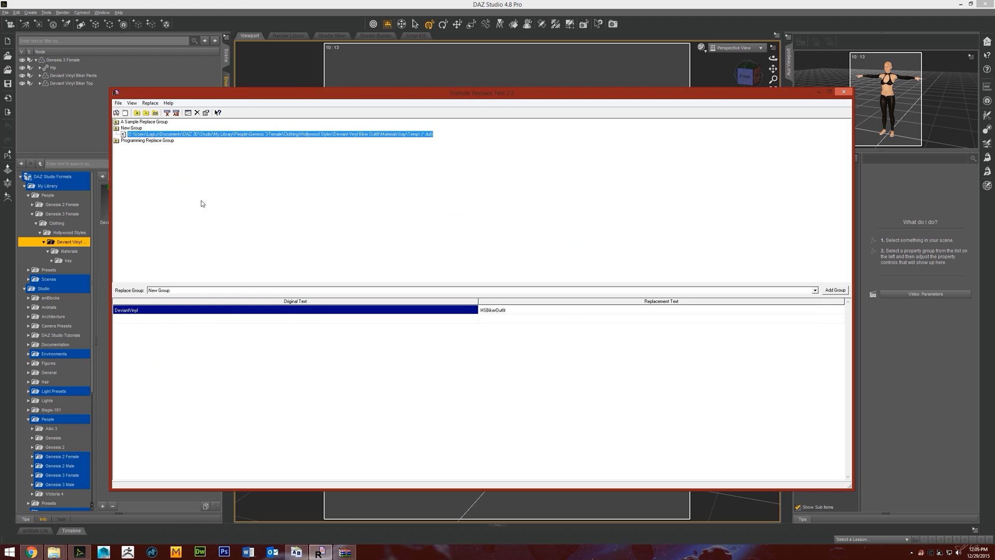
double_click(427, 136)
left_click_drag(529, 271, 479, 277)
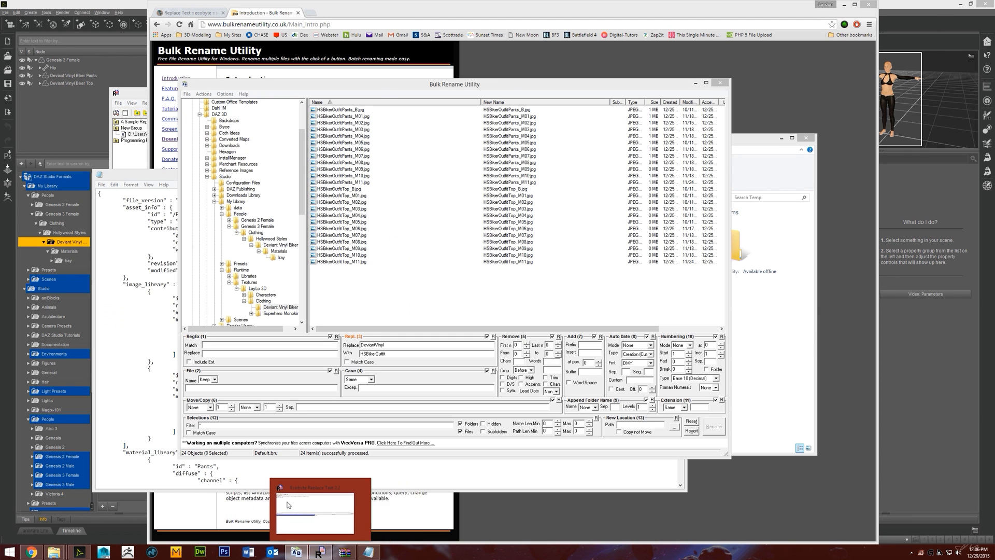
left_click(295, 513)
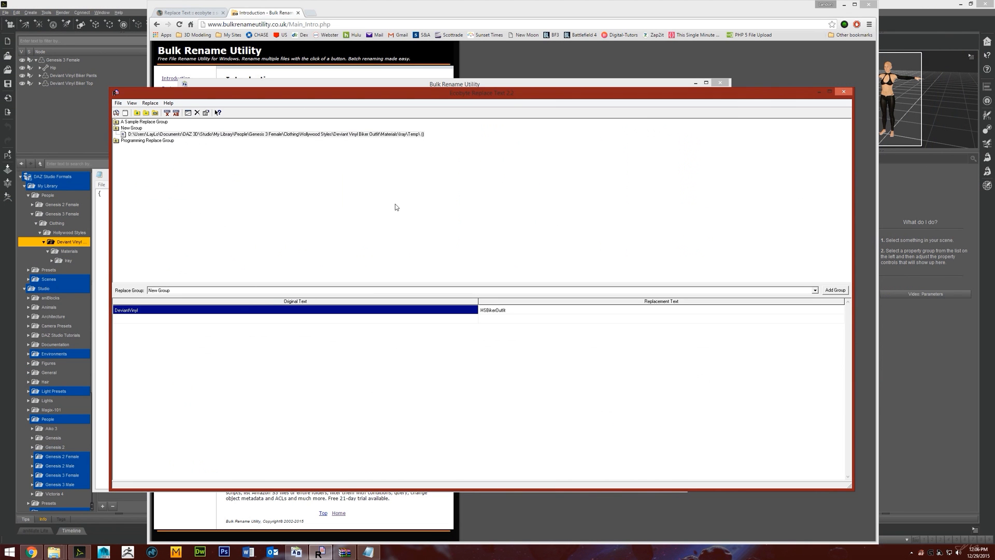
double_click(210, 134)
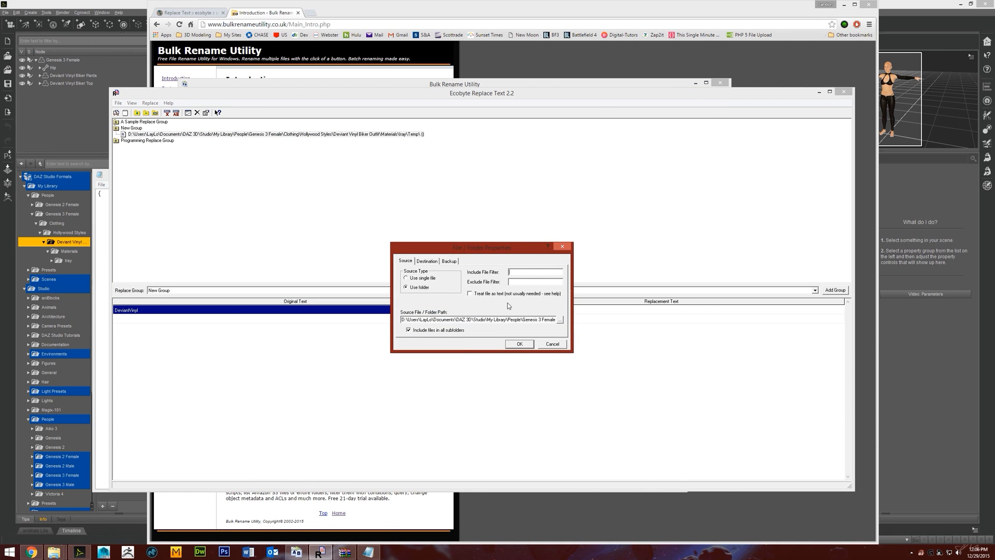
- Switch to Bulk Rename Utility and try to open the Temp folder inside the outfit's Materials/Iray folder
left_click(297, 551)
left_click(282, 257)
left_click(329, 111)
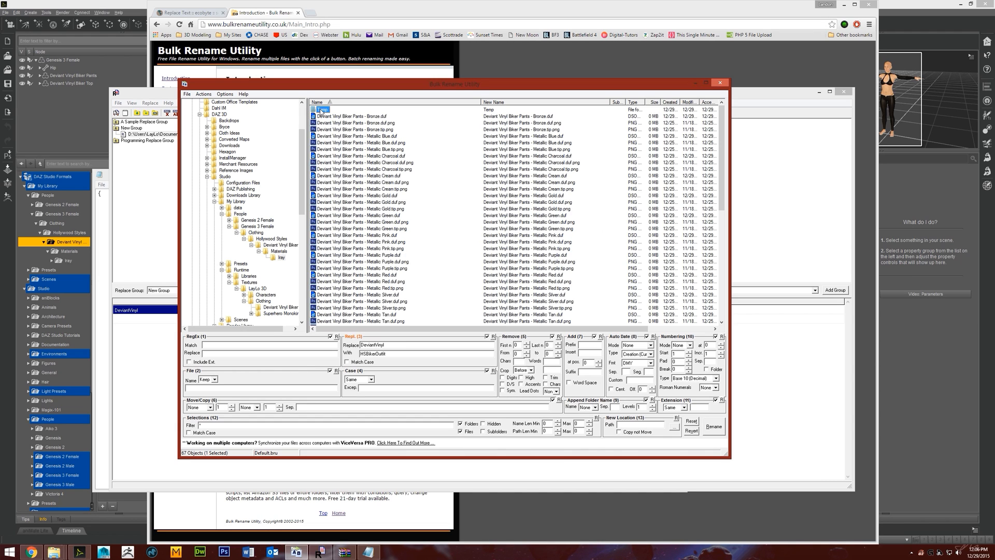
right_click(268, 219)
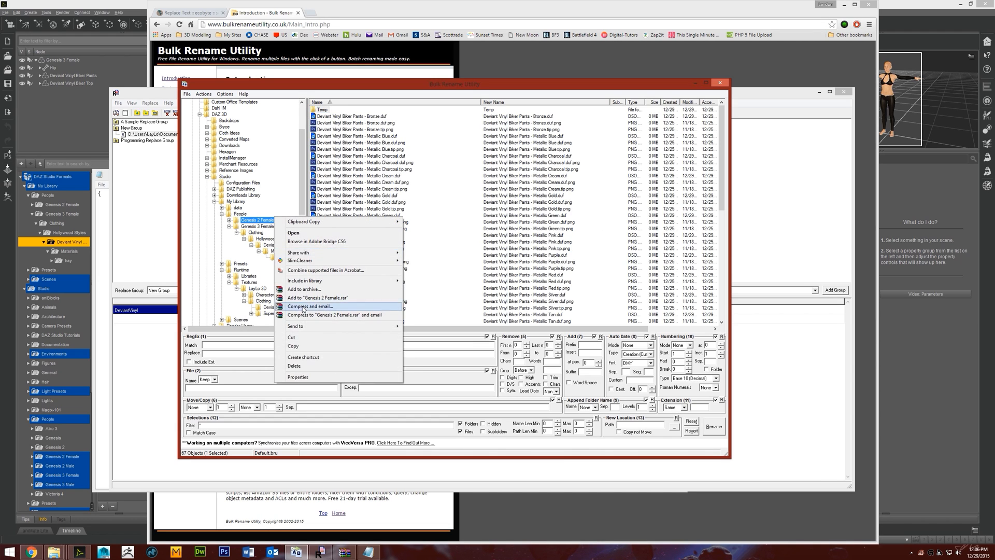
left_click(281, 258)
right_click(280, 259)
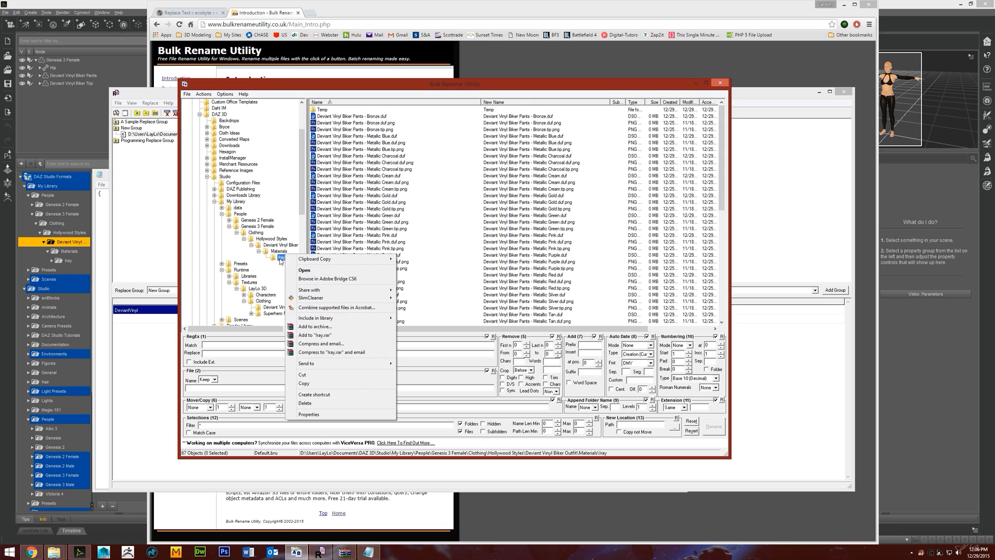
left_click(279, 252)
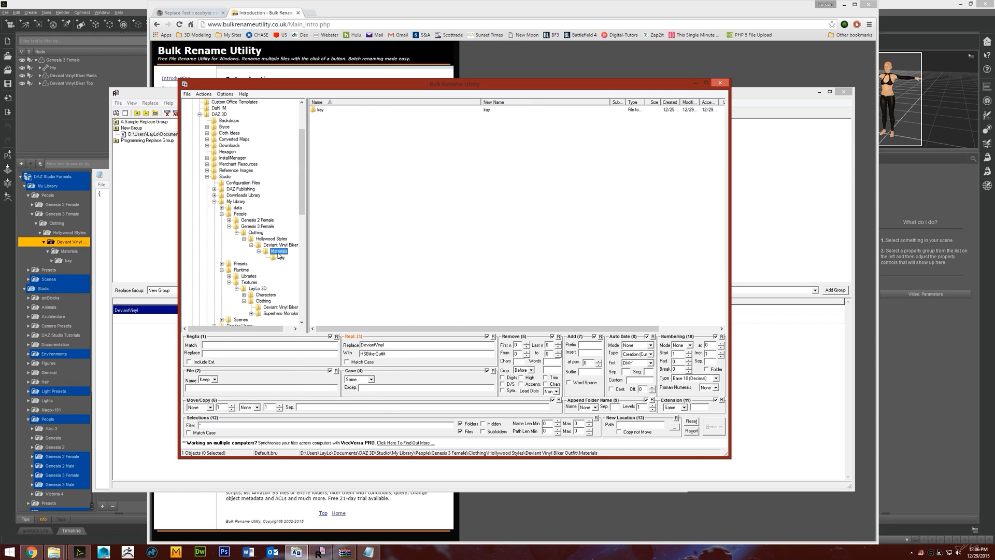
double_click(320, 110)
left_click(323, 110)
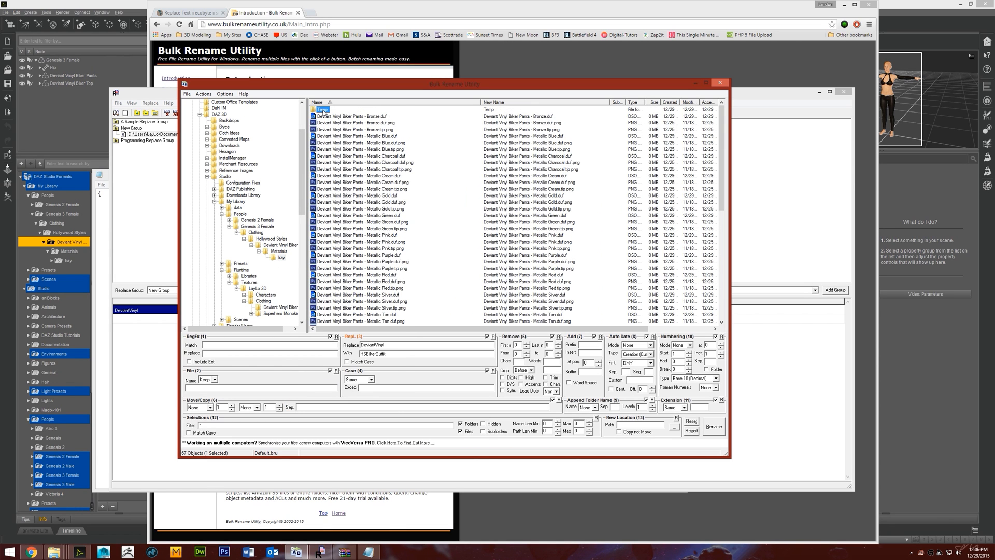
- Restart Bulk Rename Utility from the desktop and open the Temp folder inside Iray
left_click(721, 84)
left_click(844, 5)
left_click(961, 5)
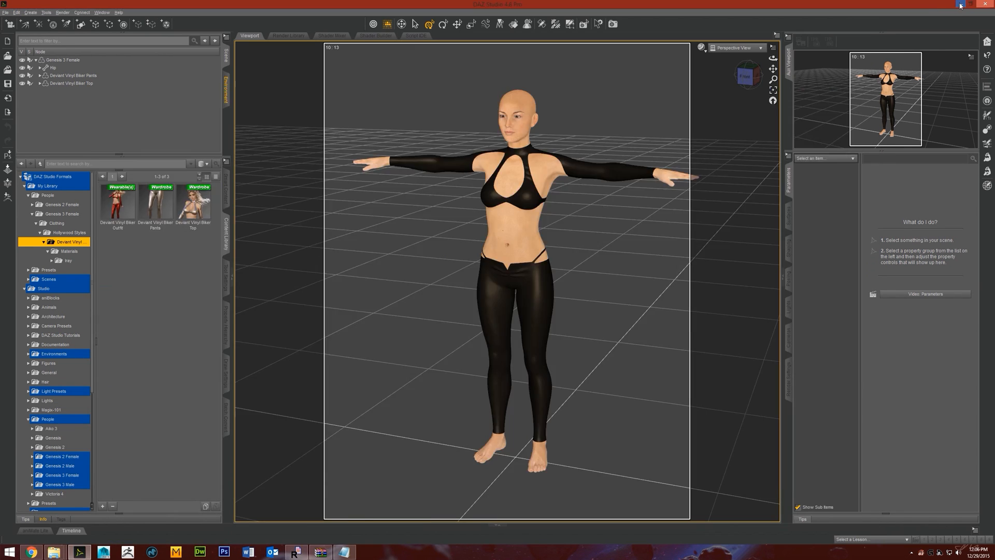
left_click(961, 5)
left_click(19, 78)
double_click(36, 94)
left_click(324, 110)
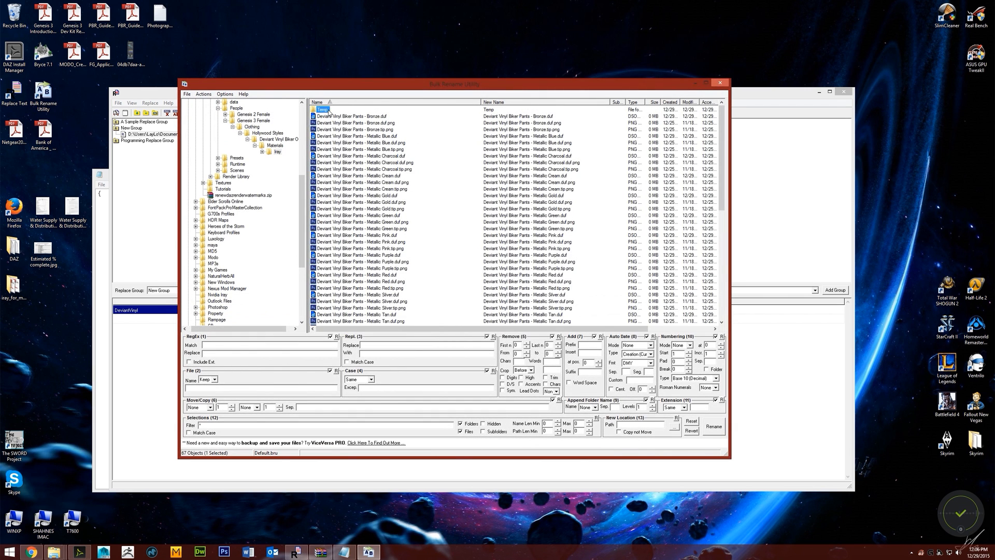
double_click(329, 111)
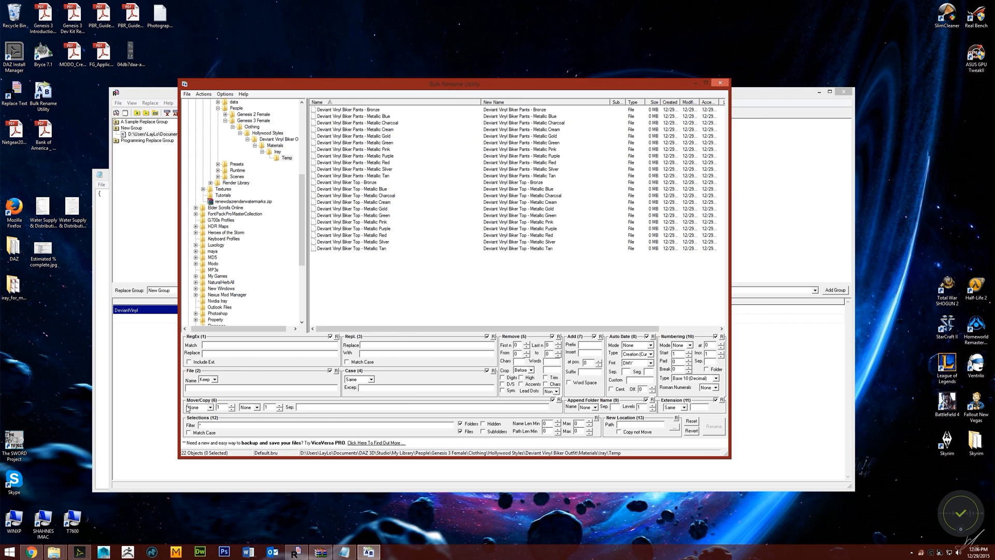
- Add the suffix .duf to the names of all files in the Temp folder and carry out the rename
left_click(376, 109)
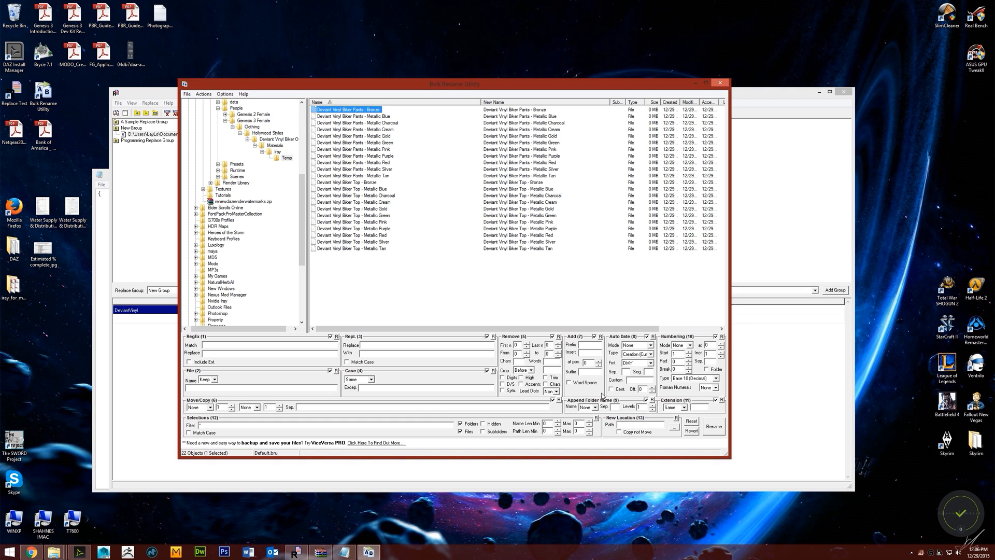
left_click(586, 374)
type(".duf")
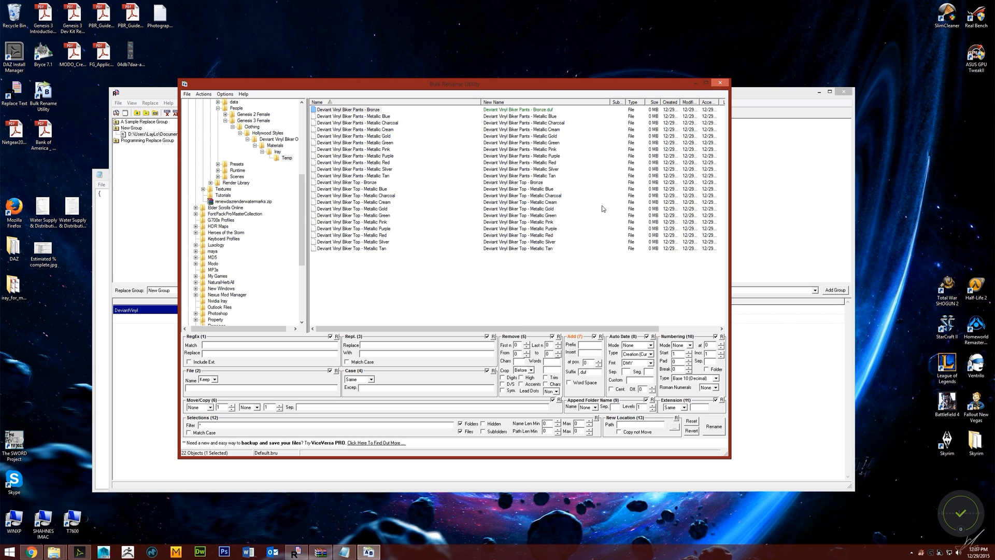
left_click(371, 110)
key("ctrl+a")
left_click(714, 428)
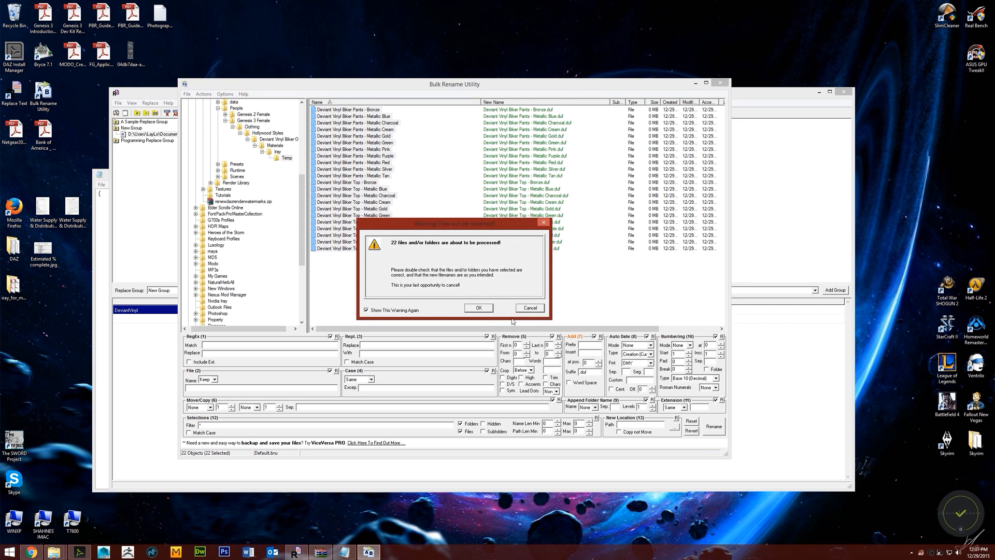
left_click(489, 305)
left_click(477, 310)
- Switch to Replace Text and run New Group's replacement of DeviantVinyl with HSBikerOutfit on the Temp folder's .duf files
key("alt+Tab")
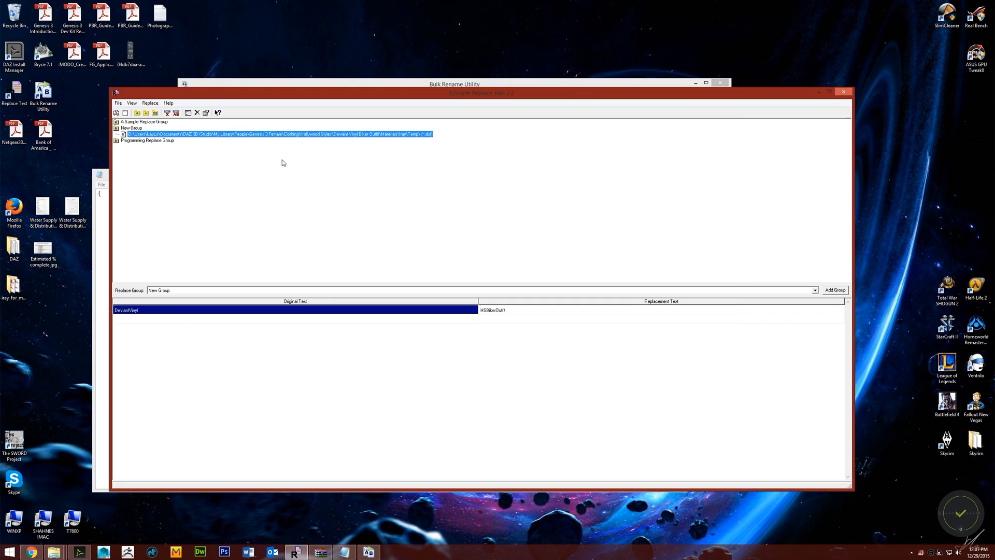
left_click(123, 112)
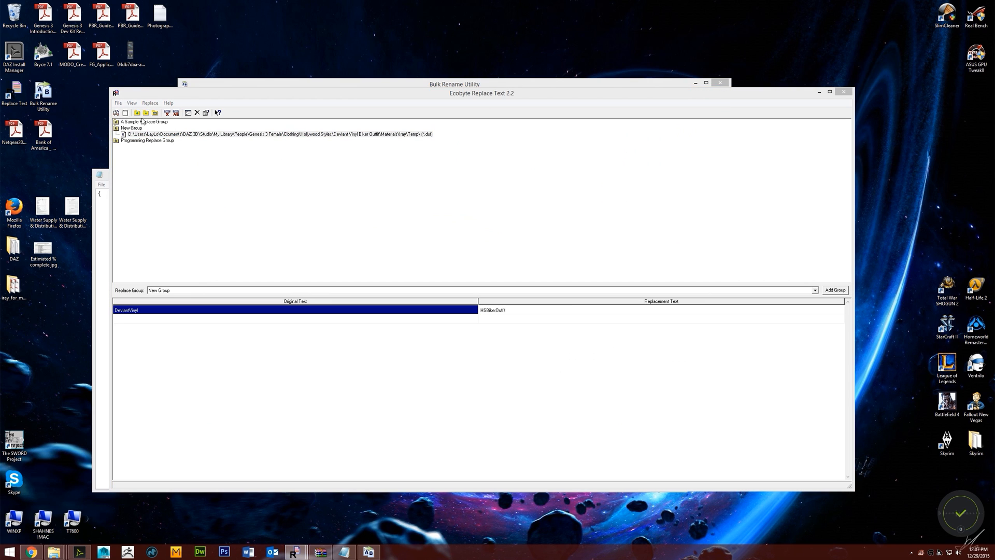
left_click(116, 113)
left_click(514, 303)
- Open Deviant Vinyl Biker Pants - Bronze.duf from the Temp folder in Notepad and check the replaced name in the M11 texture label
mouse_move(54, 552)
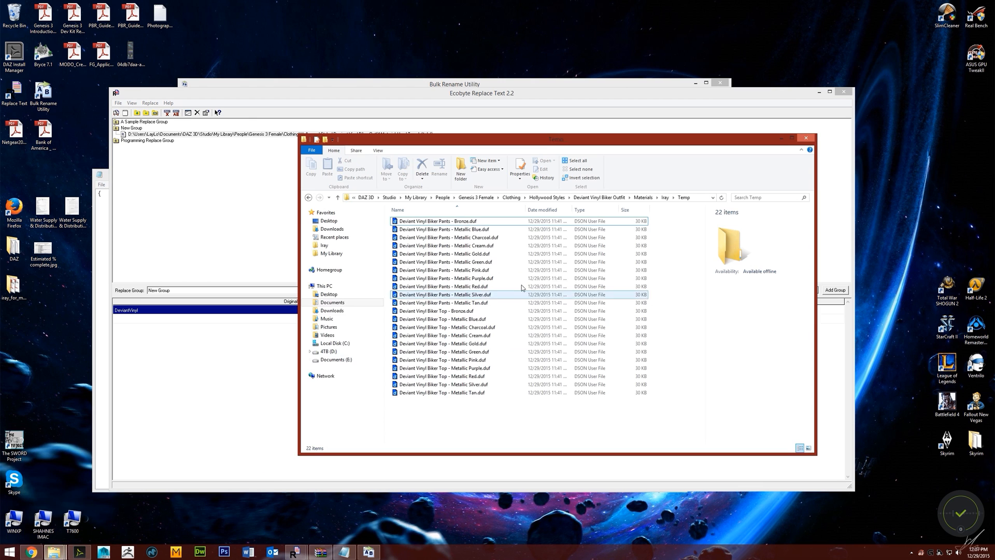
right_click(461, 221)
mouse_move(546, 239)
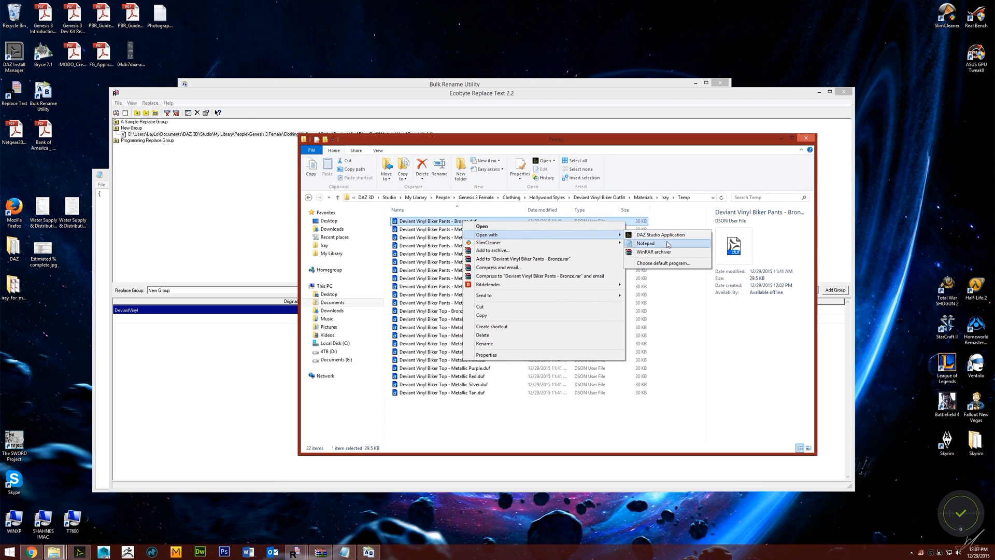
left_click(664, 243)
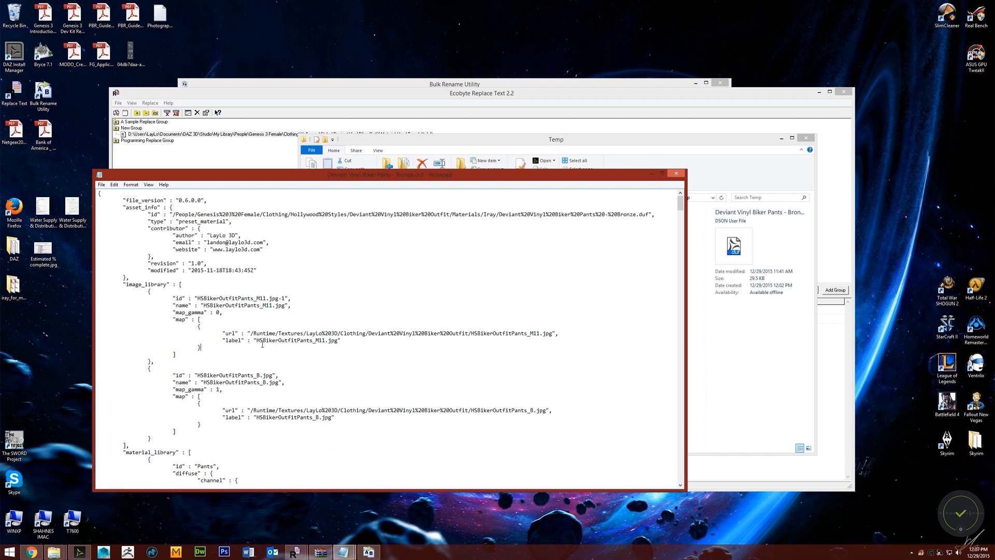
left_click_drag(254, 342, 312, 342)
left_click(737, 377)
left_click(216, 264)
- Copy the asset_info id path from /People/ through Materials/ in the Bronze pants preset
left_click_drag(173, 214, 649, 213)
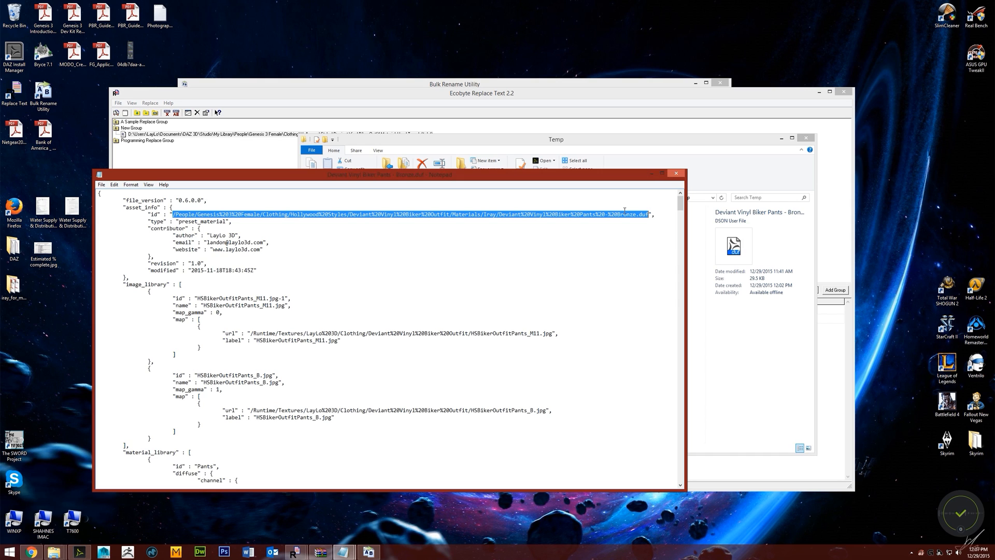
left_click(482, 242)
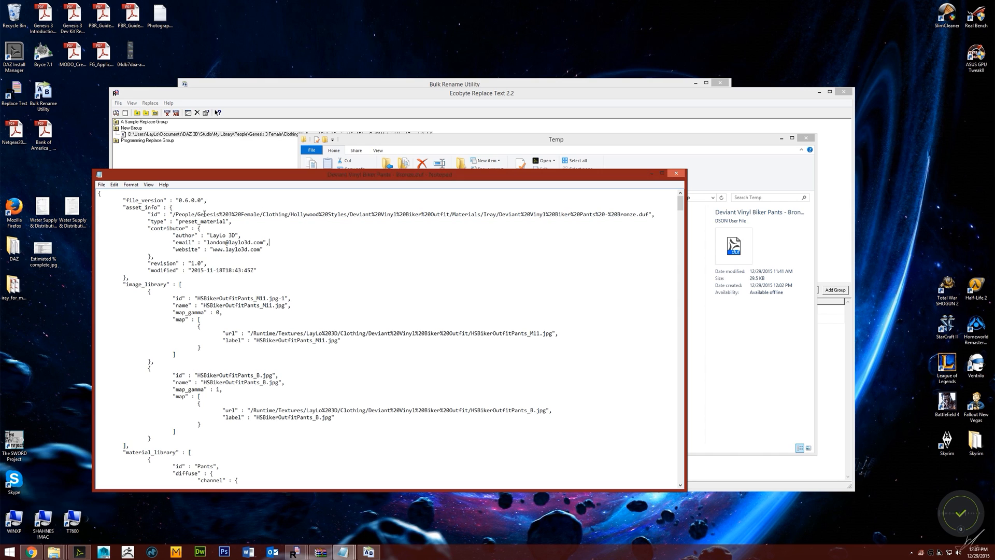
left_click_drag(618, 214, 649, 215)
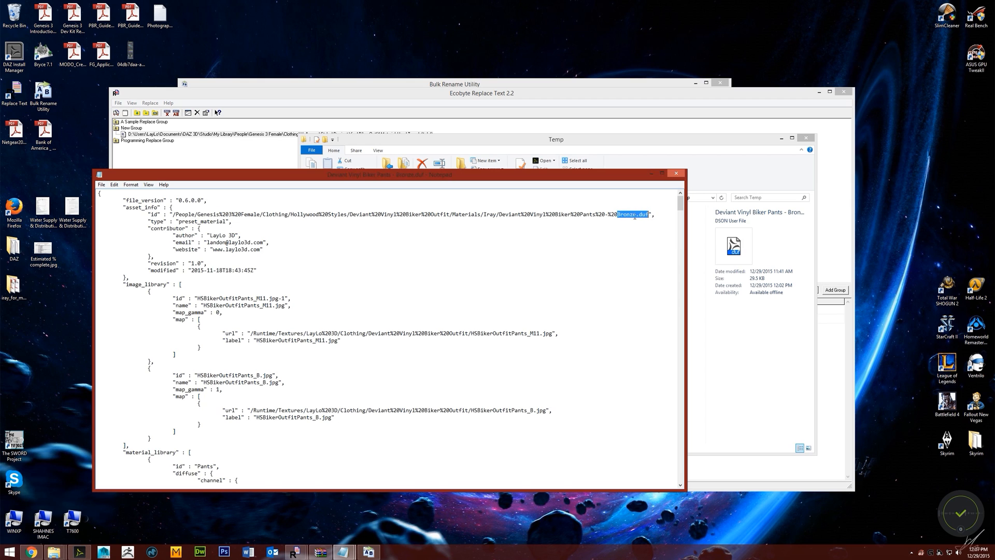
left_click(605, 215)
left_click_drag(173, 214, 483, 213)
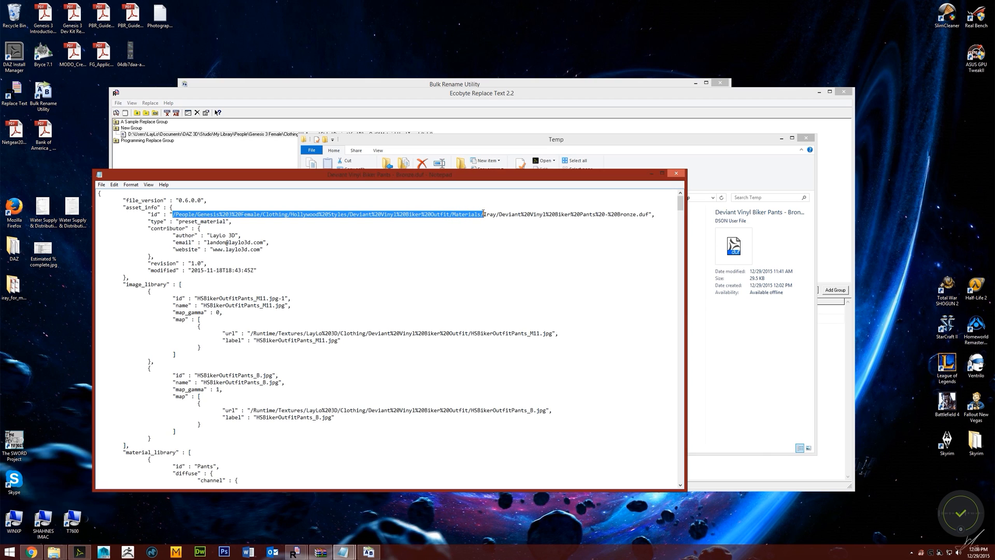
right_click(459, 210)
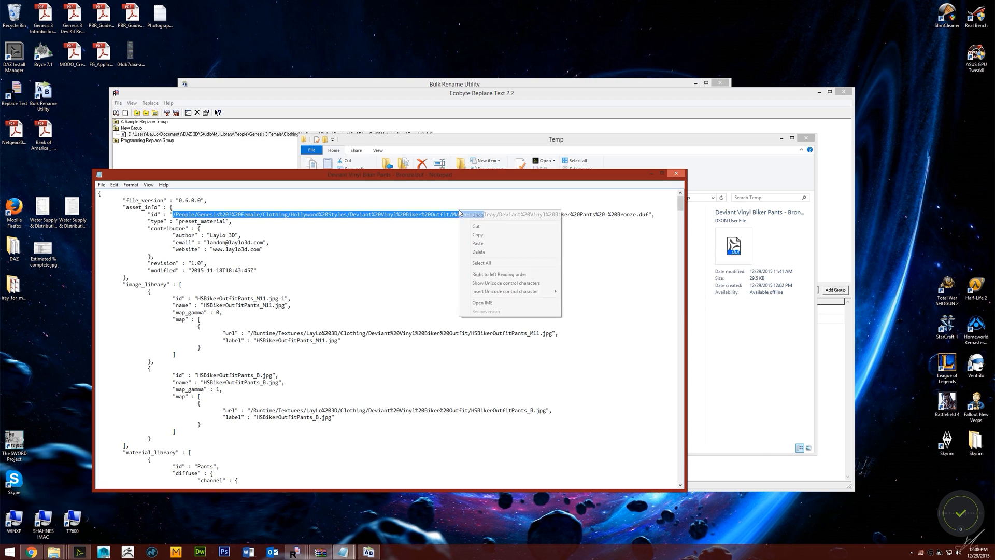
left_click(485, 233)
- Switch to Replace Text and paste the copied Materials path as both the original and the replacement text of New Group
left_click(832, 380)
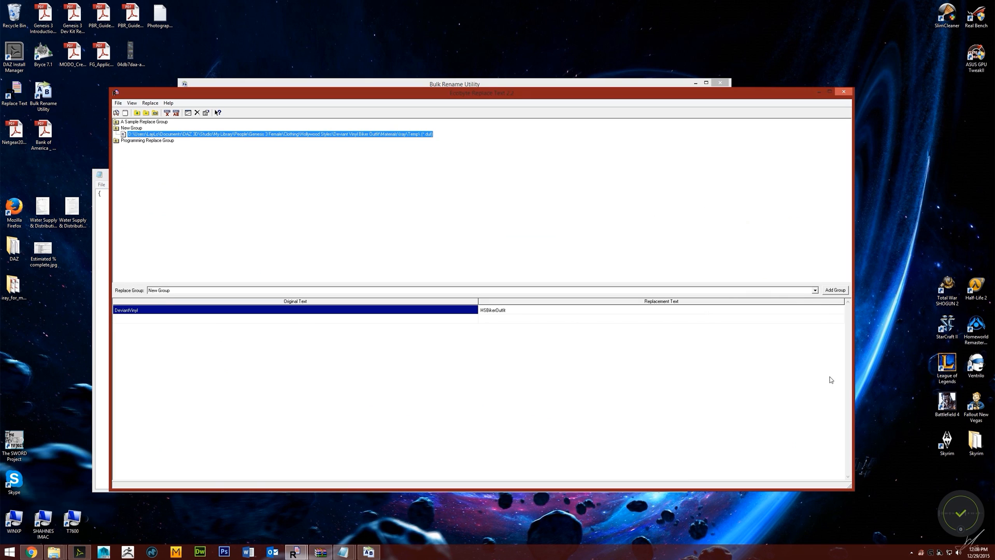
left_click(254, 309)
key("ctrl+v")
key("Return")
left_click(505, 311)
left_click(505, 310)
key("ctrl+v")
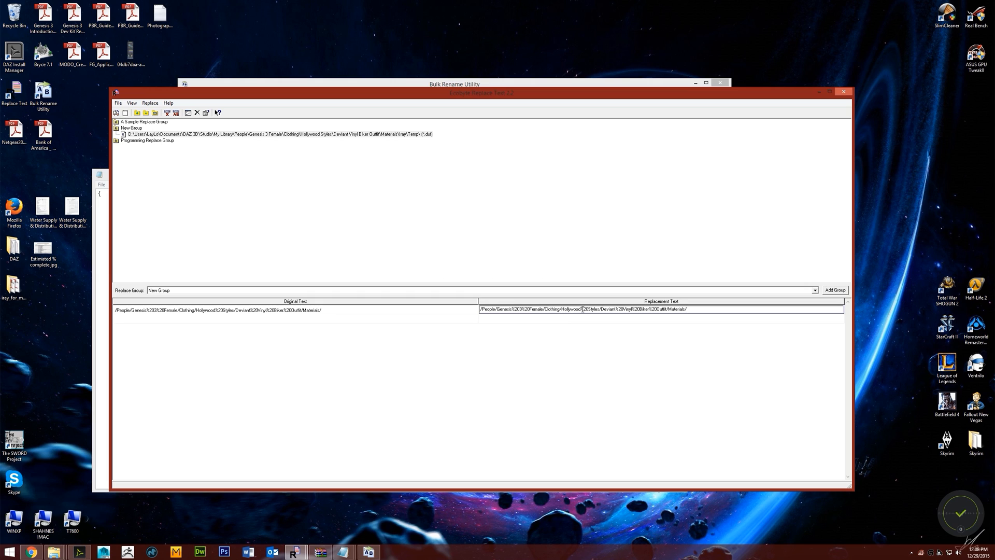
- Shorten the replacement path so that Hollywood%20Styles is followed directly by %20Vinyl%20Biker%20Outfit/Materials/, without Deviant
left_click_drag(580, 309, 587, 309)
left_click(616, 309)
left_click_drag(621, 311, 603, 314)
left_click(621, 309)
key("BackSpace")
key("Return")
left_click(421, 309)
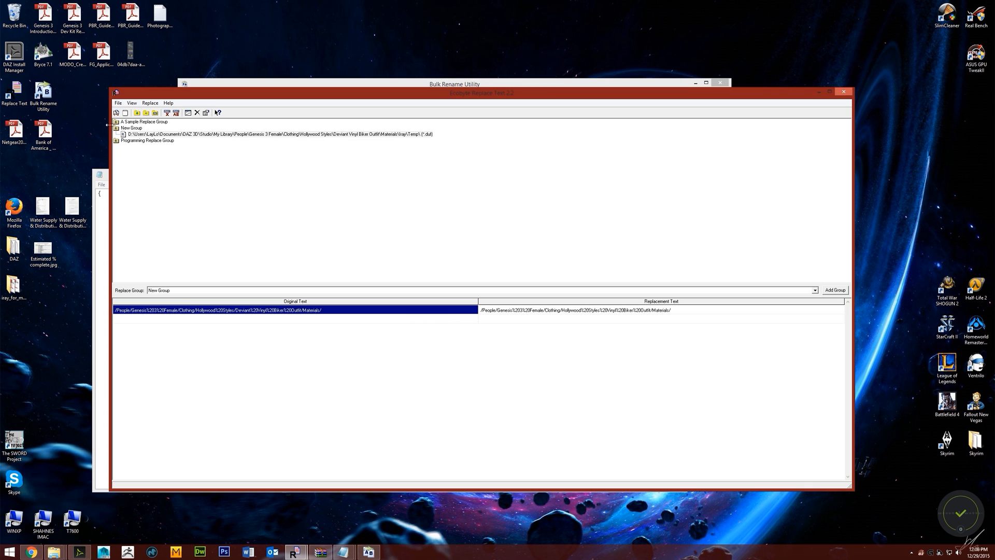
- Close the Bronze pants preset in Notepad and run New Group's path replacement on the Temp folder's .duf files
left_click(344, 551)
mouse_move(344, 550)
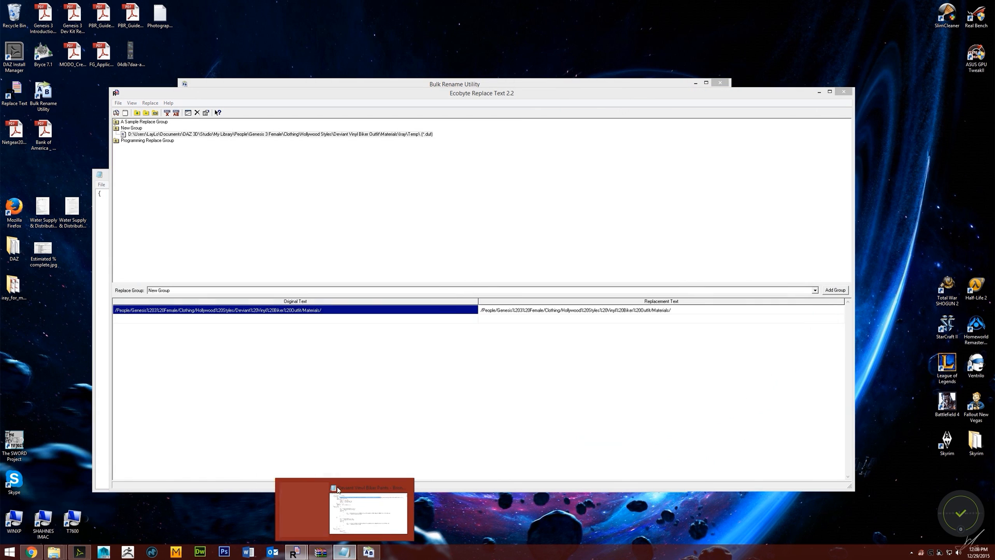
left_click(378, 492)
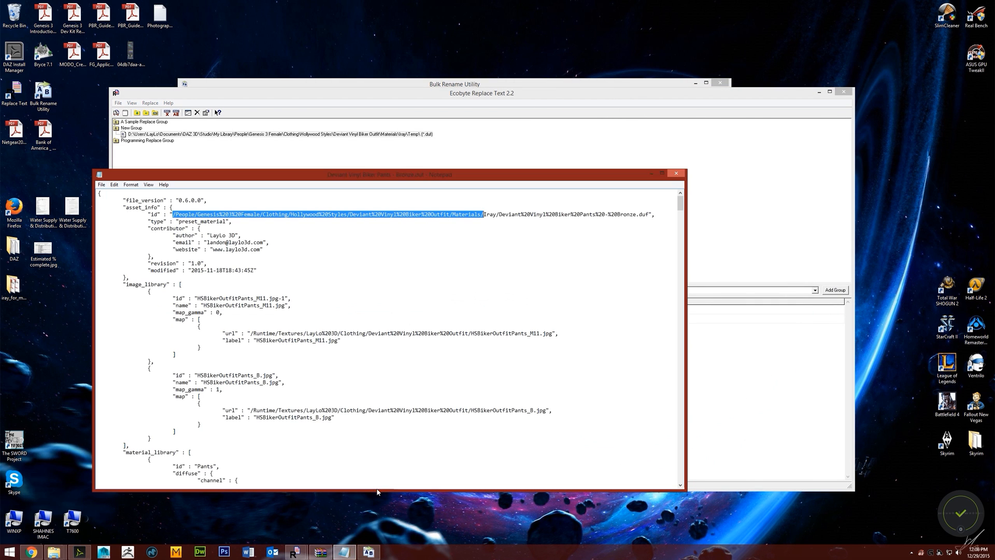
left_click(676, 173)
left_click(117, 113)
left_click(505, 303)
- Reopen Deviant Vinyl Biker Pants - Bronze.duf from the Temp folder in Notepad
mouse_move(54, 551)
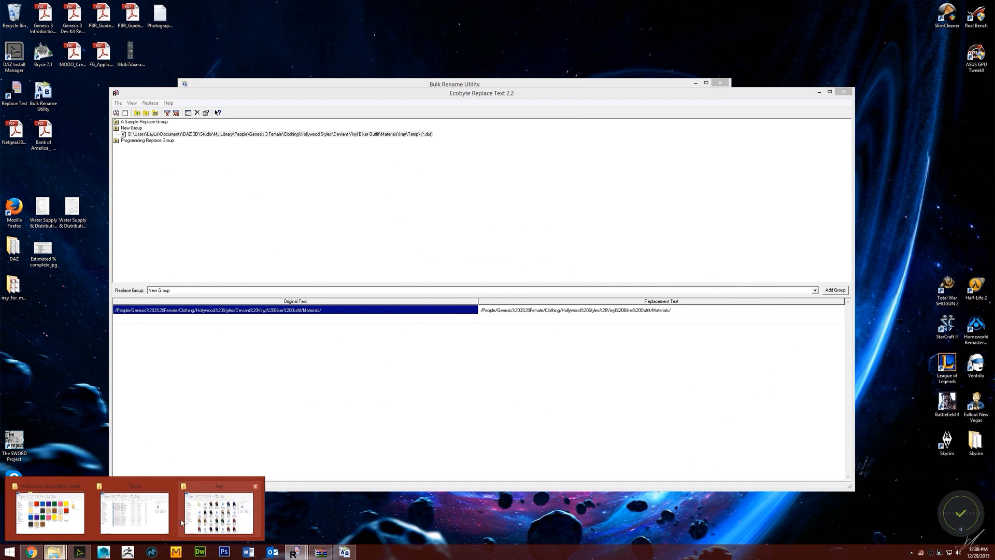
left_click(153, 521)
right_click(470, 217)
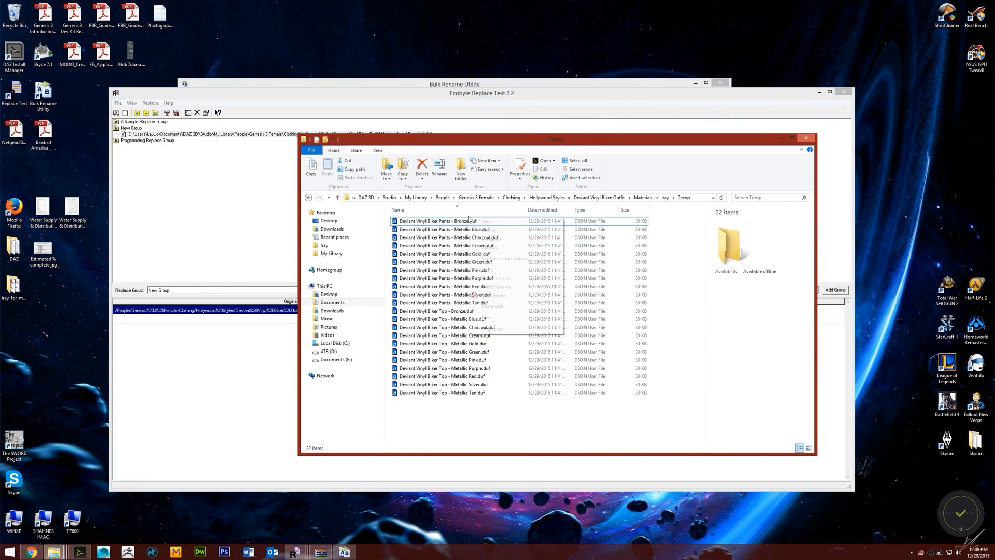
right_click(431, 224)
mouse_move(563, 239)
left_click(613, 245)
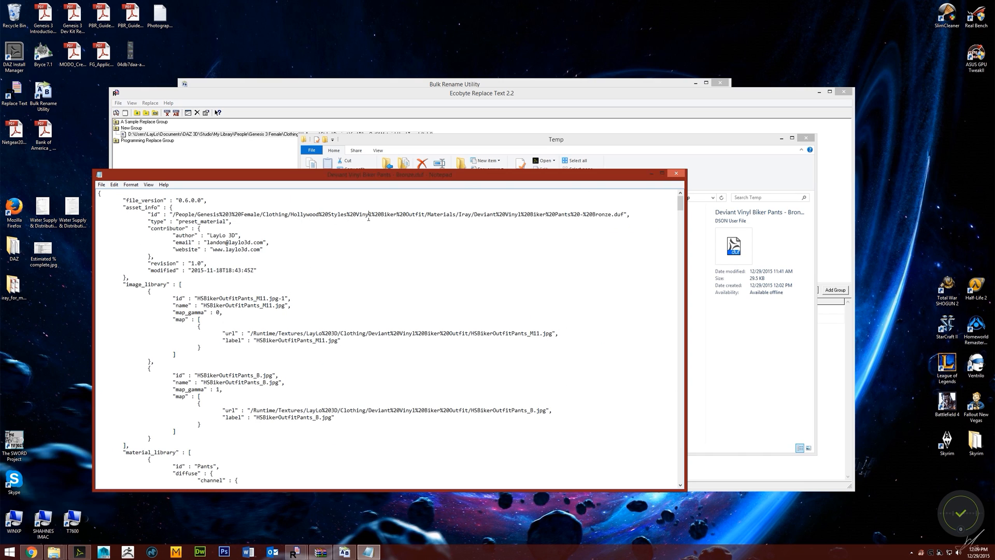
- Check the Vinyl part of the asset id path and copy the path from /People/ through Materials/
left_click_drag(356, 214, 382, 215)
left_click(369, 222)
left_click_drag(458, 214, 174, 214)
right_click(174, 215)
left_click(194, 239)
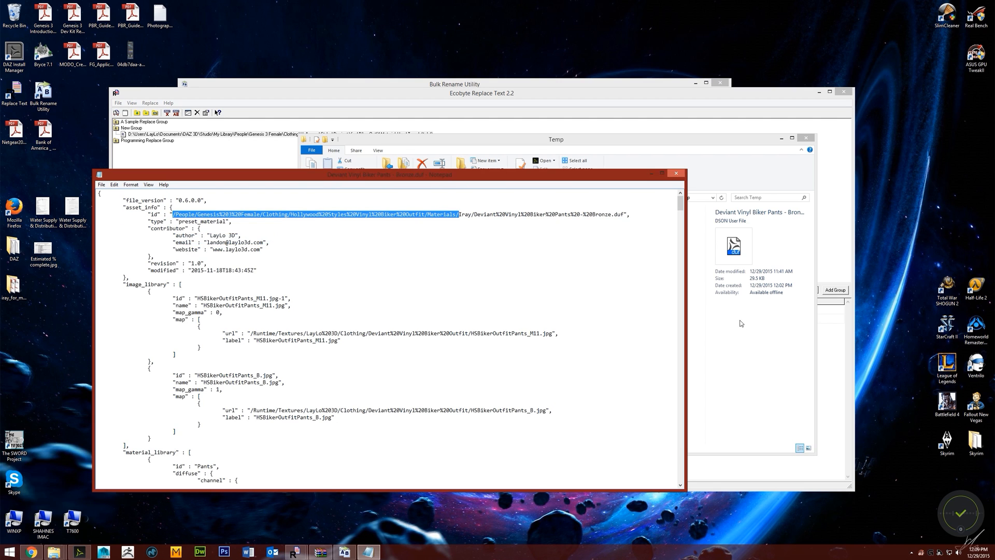
- Return to Replace Text and paste the path containing Styles%20Vinyl%20Biker%20Outfit as both New Group's original and replacement text
key("alt+Tab")
left_click(215, 169)
left_click(212, 309)
key("ctrl+v")
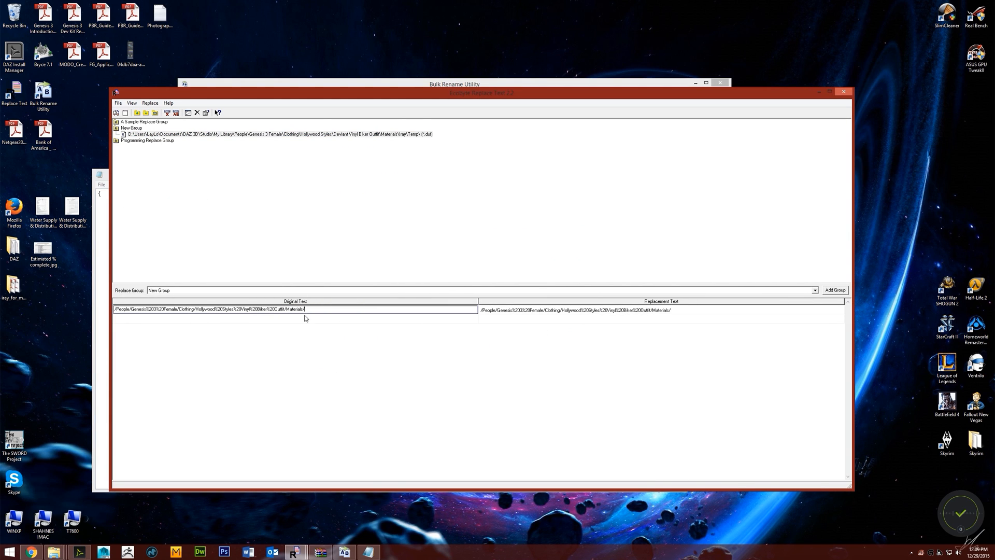
left_click(548, 309)
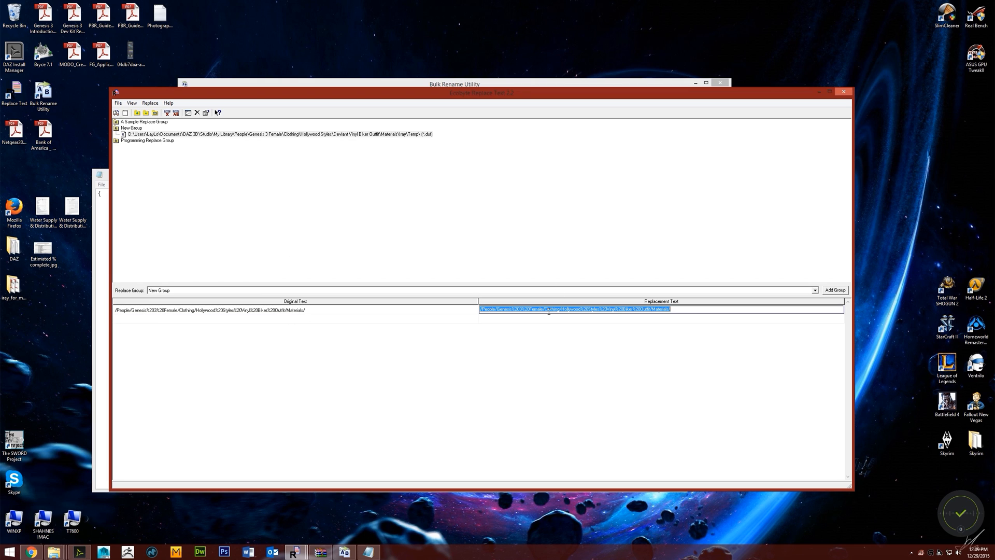
key("ctrl+v")
left_click(628, 337)
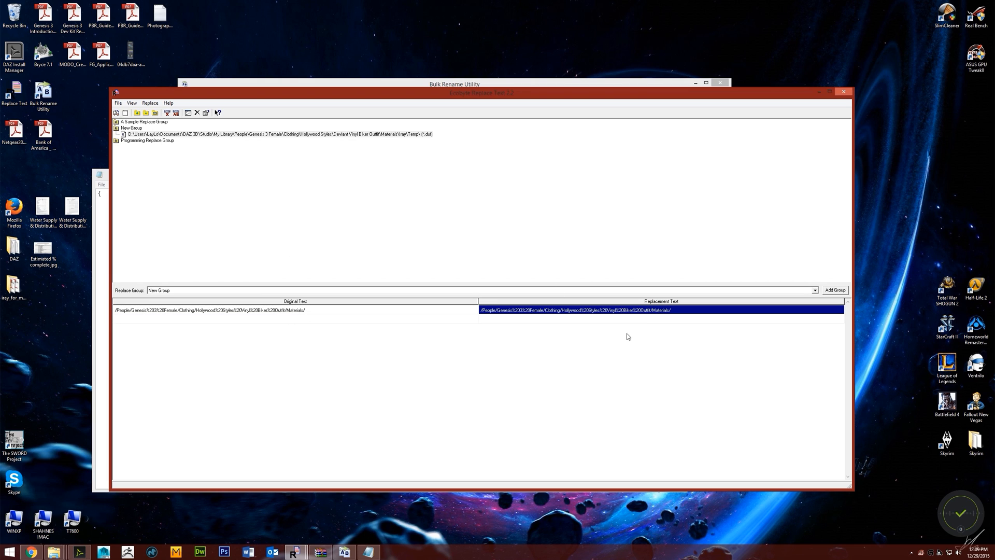
- Remove %20Vinyl from the replacement path, leaving Hollywood%20Styles%20Biker%20Outfit, and run the replacement on the Temp folder's files
left_click(610, 310)
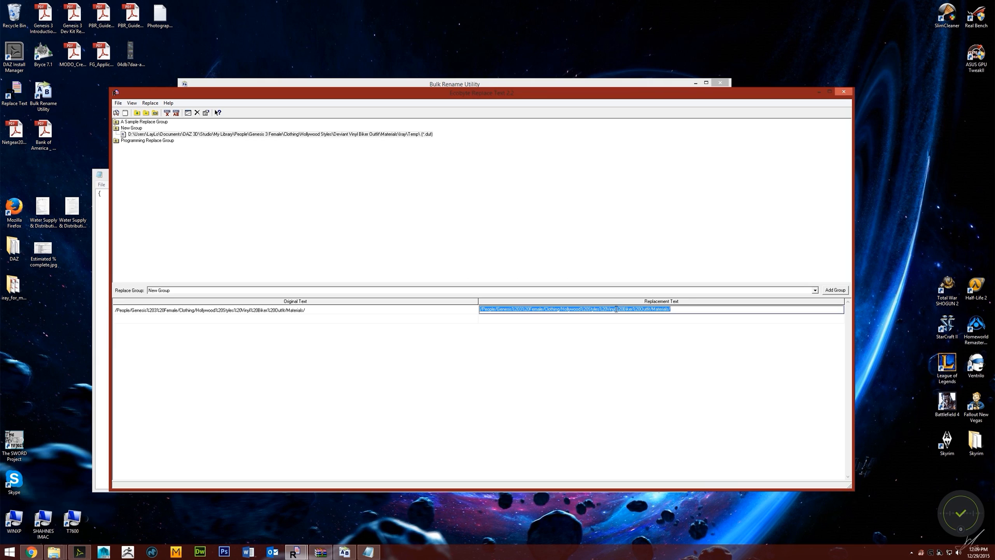
left_click(616, 310)
key("BackSpace")
key("BackSpace")
key("BackSpace")
key("BackSpace")
key("BackSpace")
key("BackSpace")
key("BackSpace")
key("BackSpace")
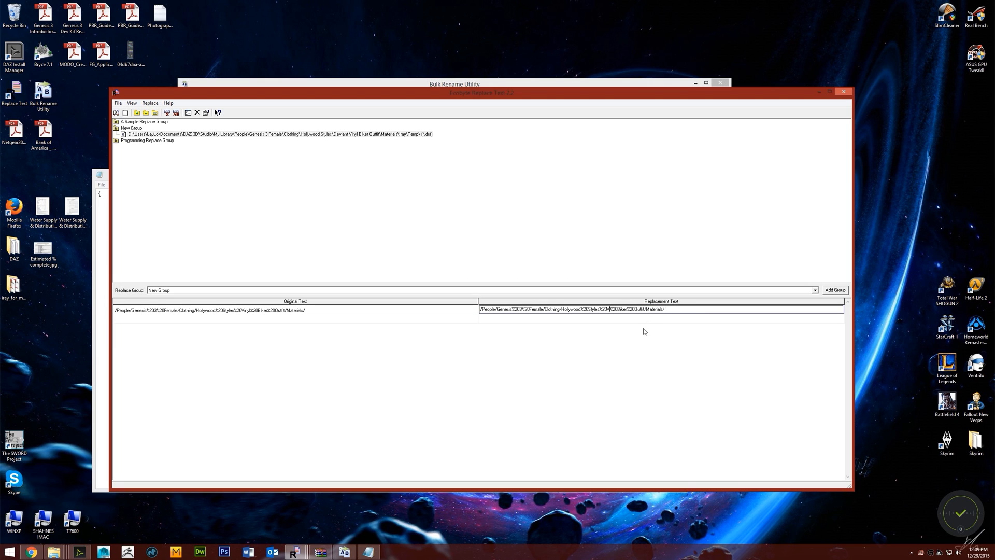
key("Return")
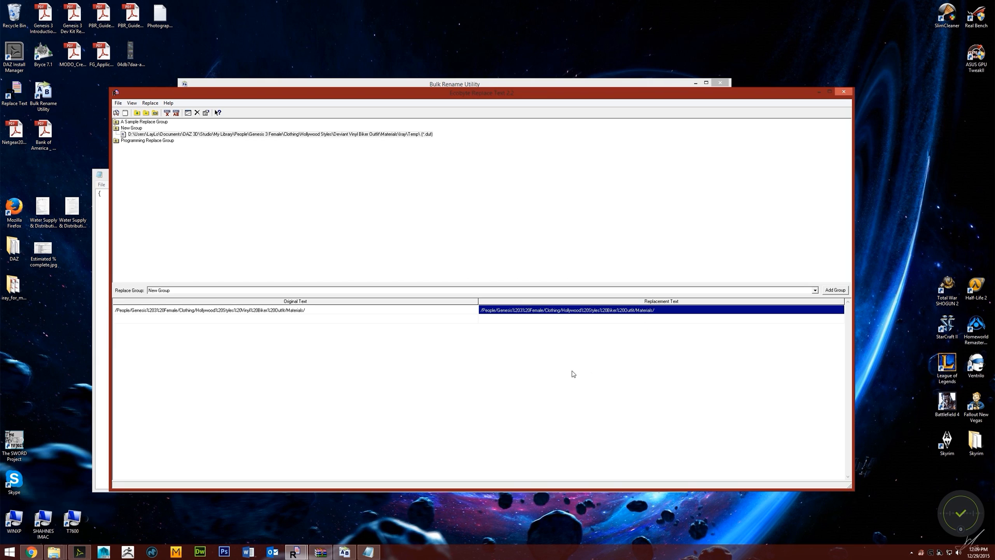
left_click(116, 113)
left_click(514, 304)
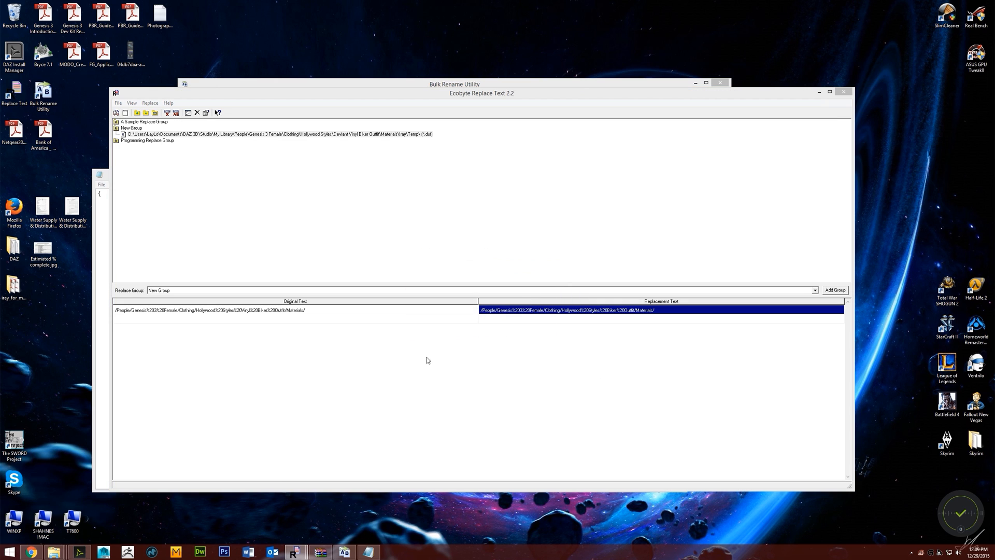
- Close the outdated Bronze pants preset and reopen it from the Temp folder in Notepad
left_click(368, 552)
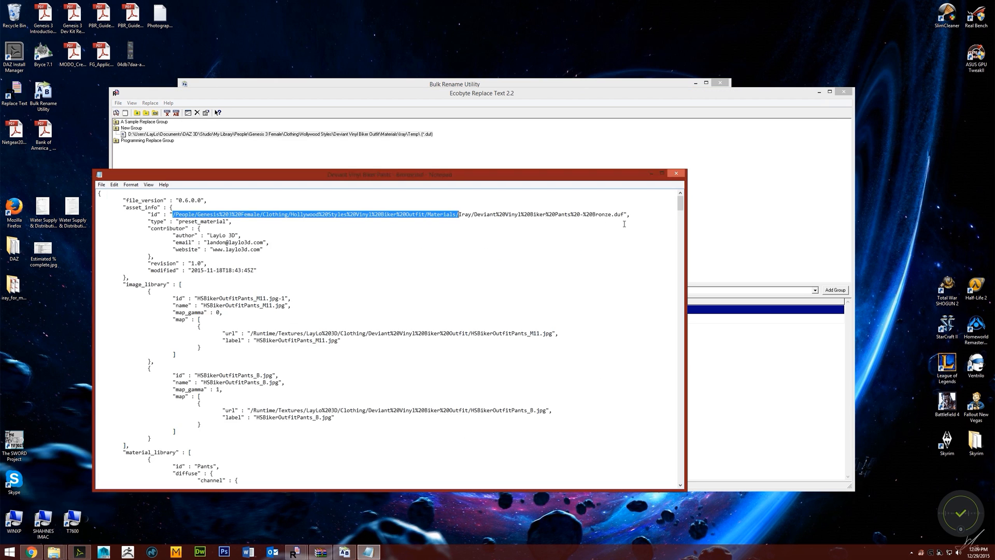
left_click(675, 175)
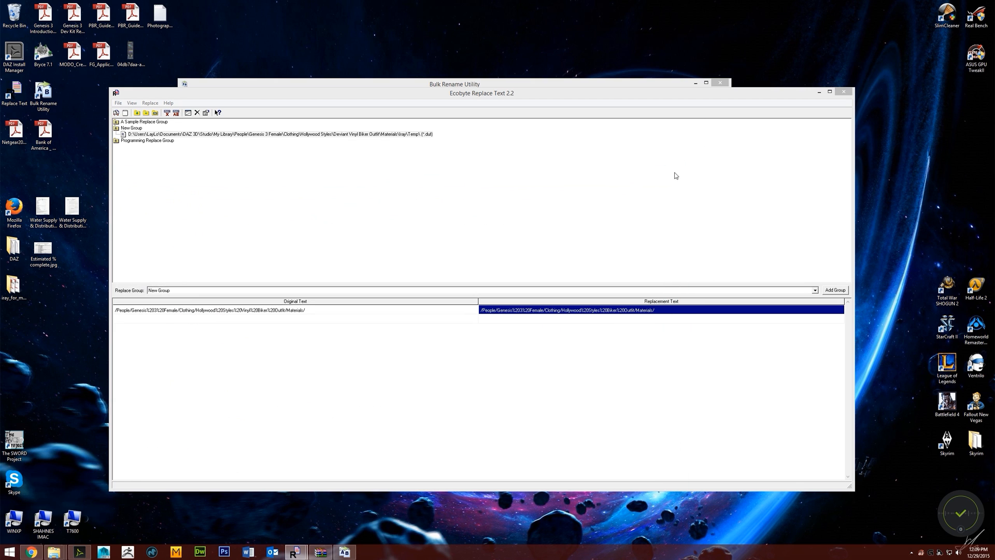
mouse_move(54, 552)
left_click(133, 506)
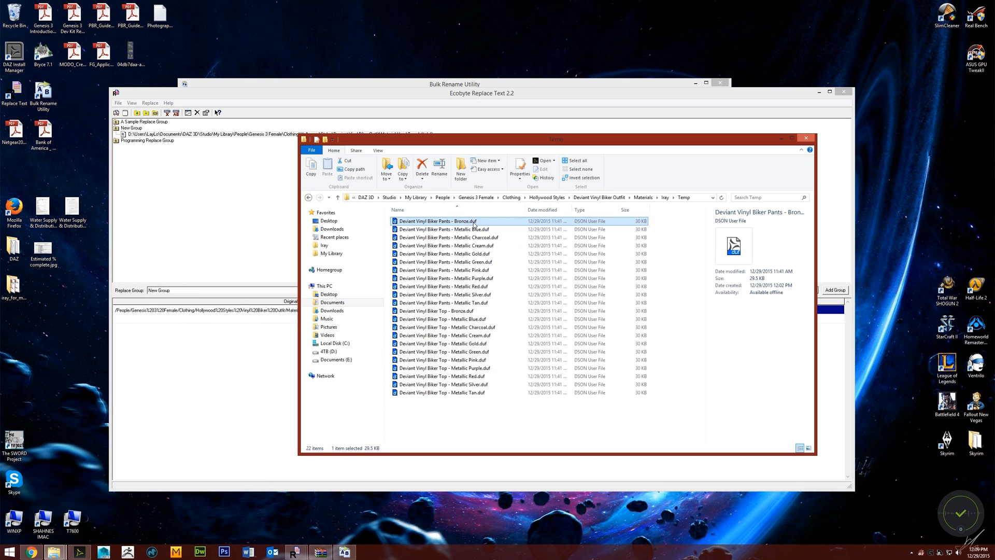
right_click(473, 224)
mouse_move(596, 235)
left_click(646, 244)
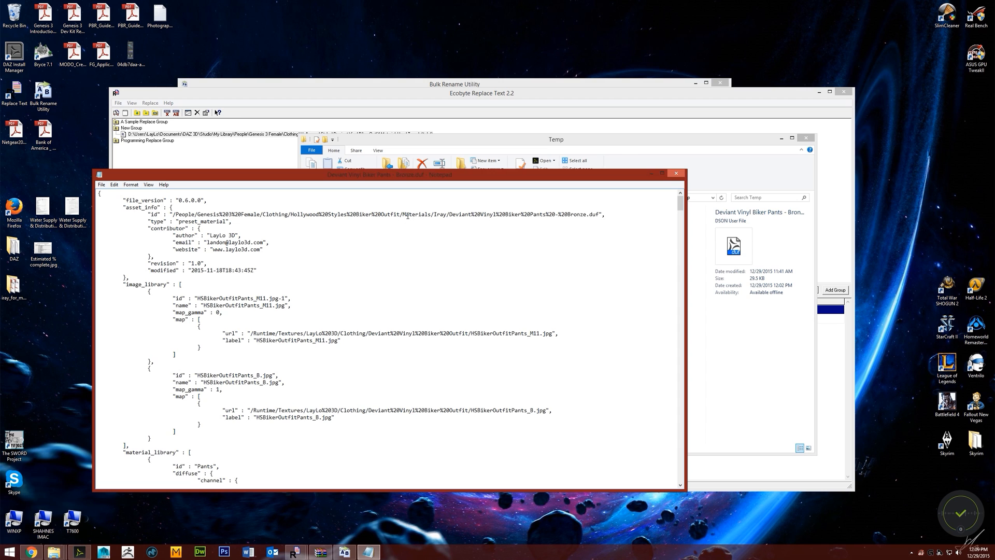
- Copy the M11 texture's folder path /Runtime/Textures/LayLo%203D/Clothing/Deviant%20Vinyl%20Biker%20Outfit/ from its url entry
scroll(425, 318, "down", 2)
scroll(213, 361, "up", 2)
left_click_drag(250, 333, 471, 333)
key("ctrl+c")
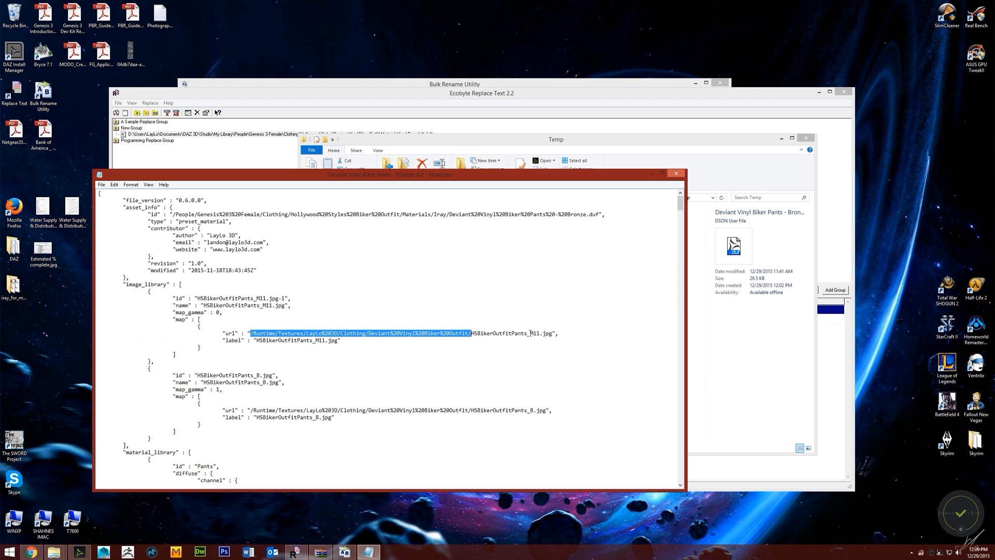
left_click_drag(530, 334, 254, 336)
left_click(468, 334)
right_click(269, 333)
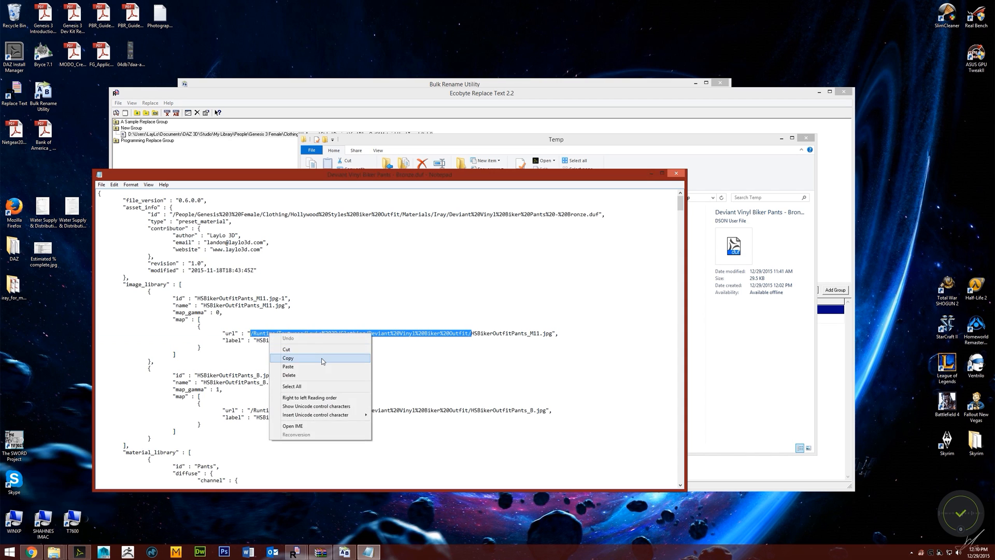
left_click(311, 358)
left_click(176, 354)
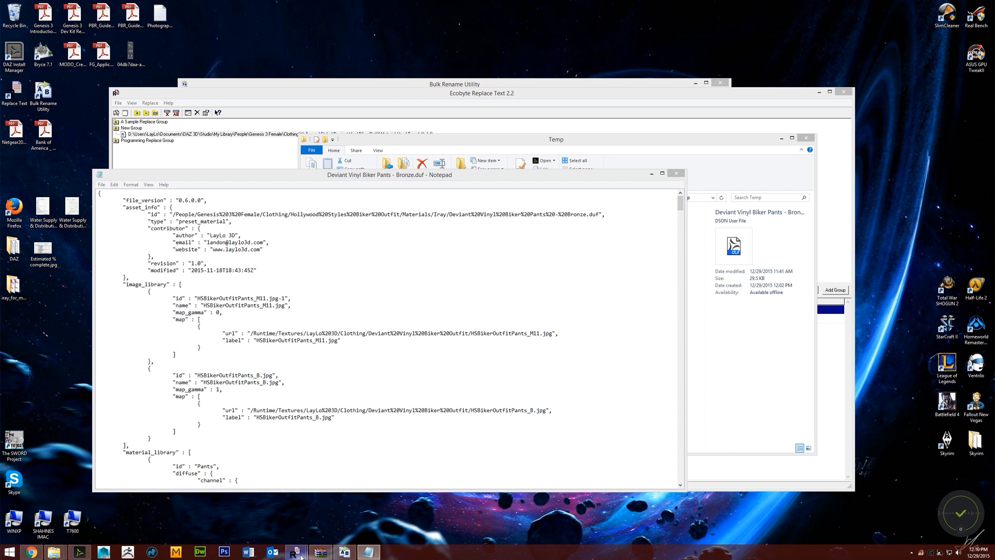
- Switch to Replace Text and replace New Group's original text with the copied /Runtime/Textures/ folder path
mouse_move(295, 552)
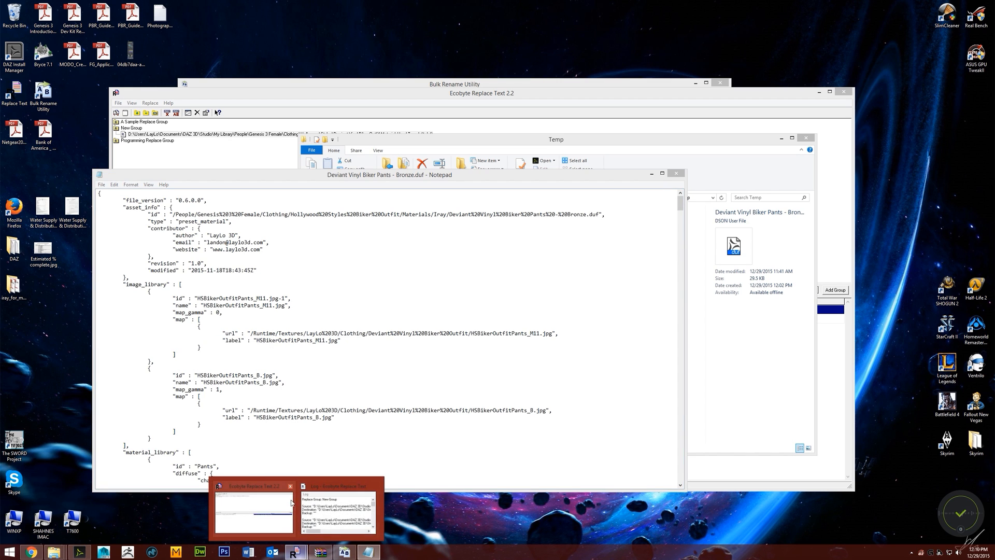
left_click(377, 487)
left_click(267, 514)
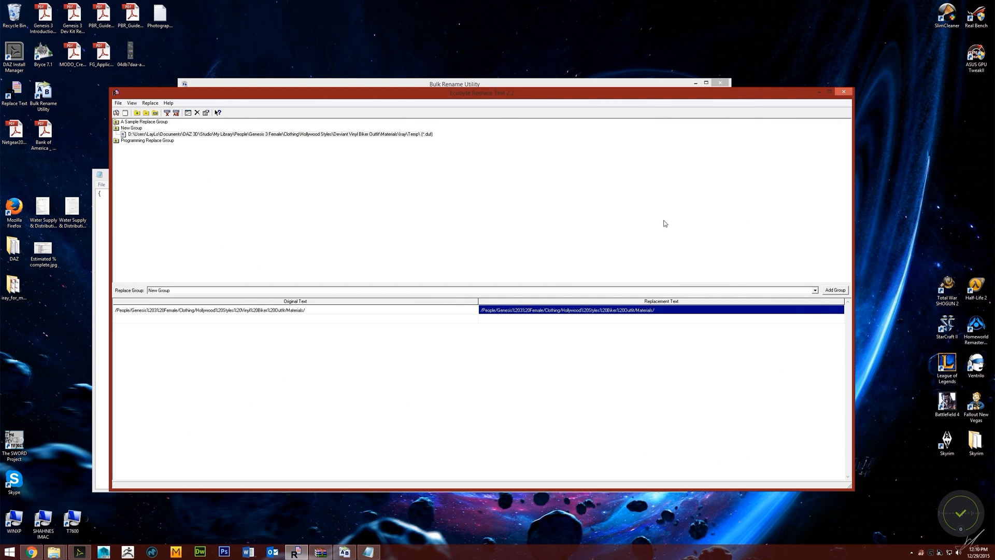
double_click(296, 310)
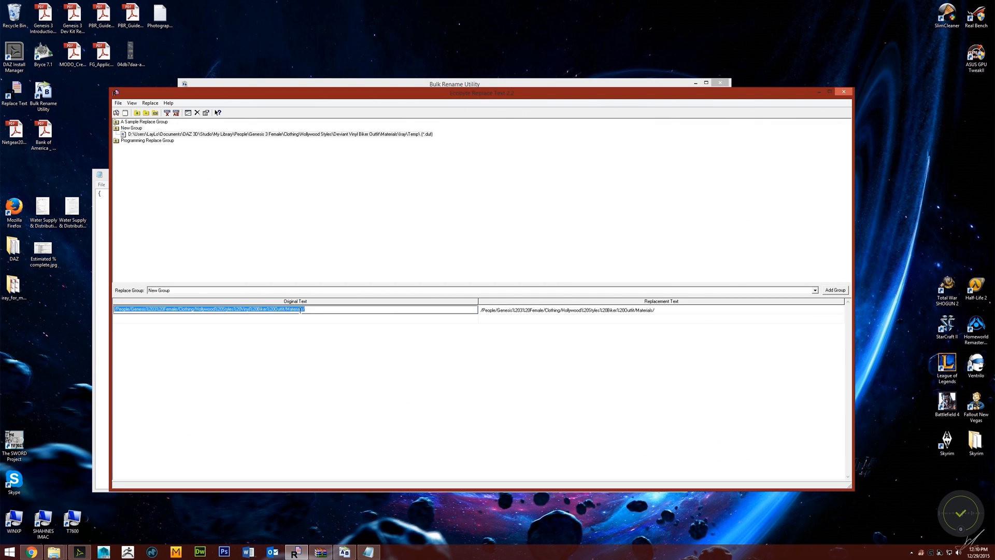
key("ctrl+v")
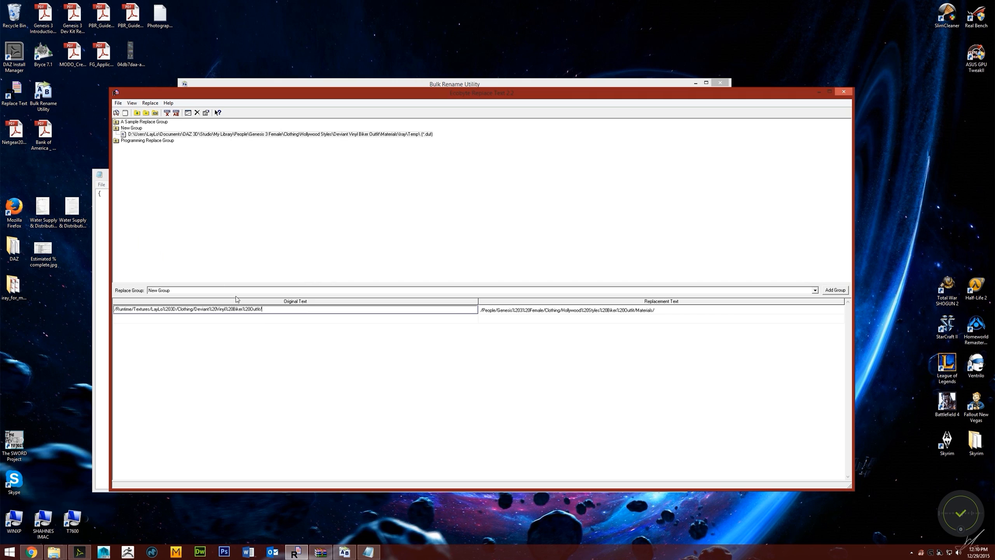
- Check the full folder path of the renamed Hollywood Styles Biker Outfit textures in File Explorer, returning to Replace Text
mouse_move(62, 554)
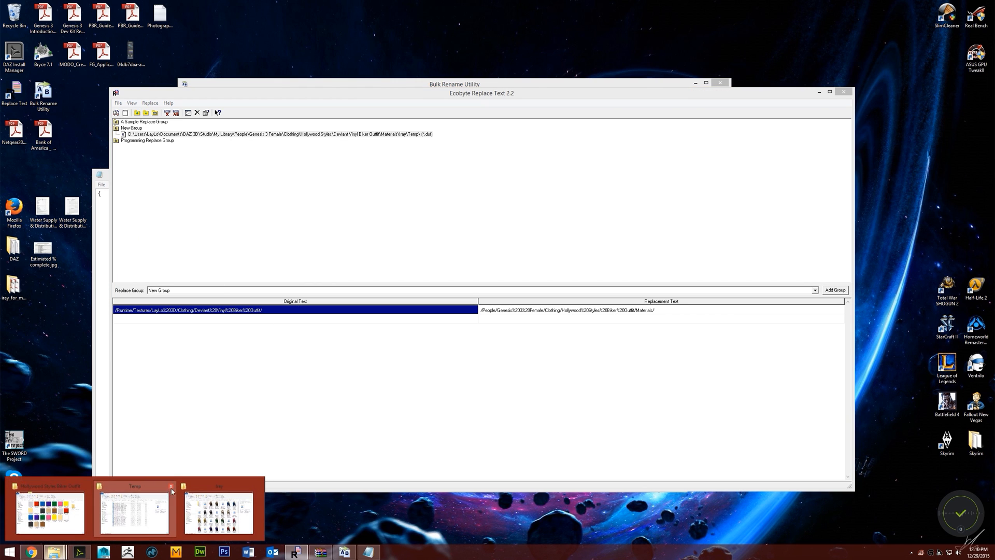
left_click(48, 507)
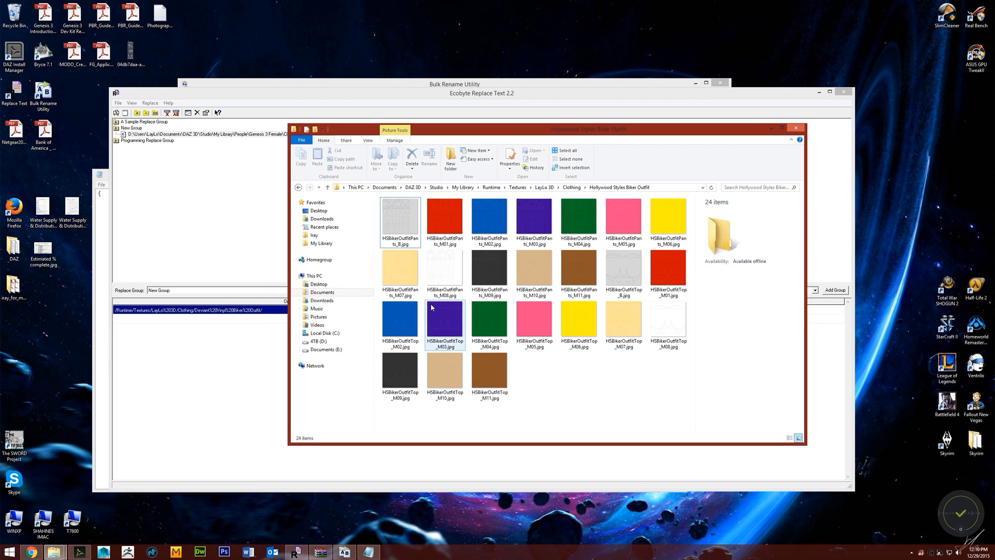
left_click(661, 189)
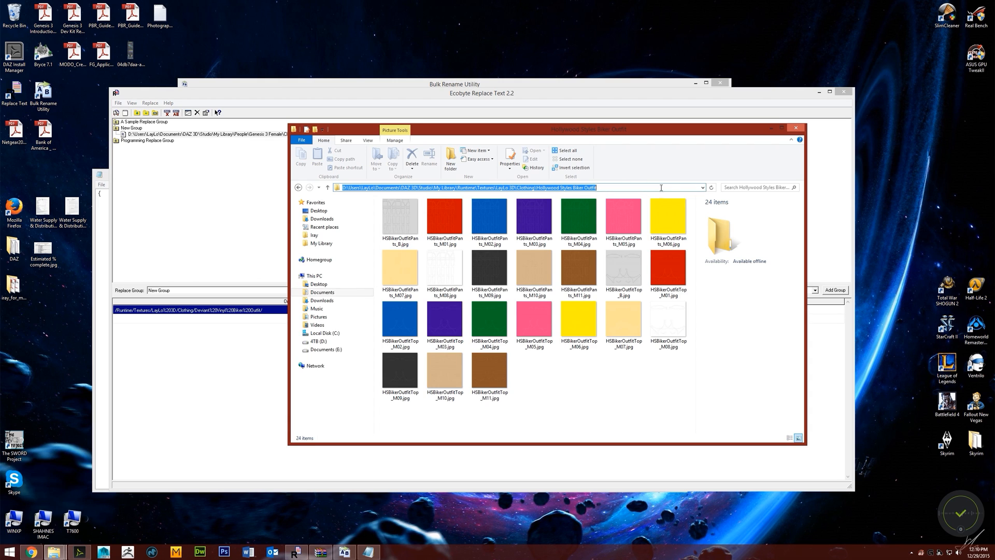
left_click(627, 189)
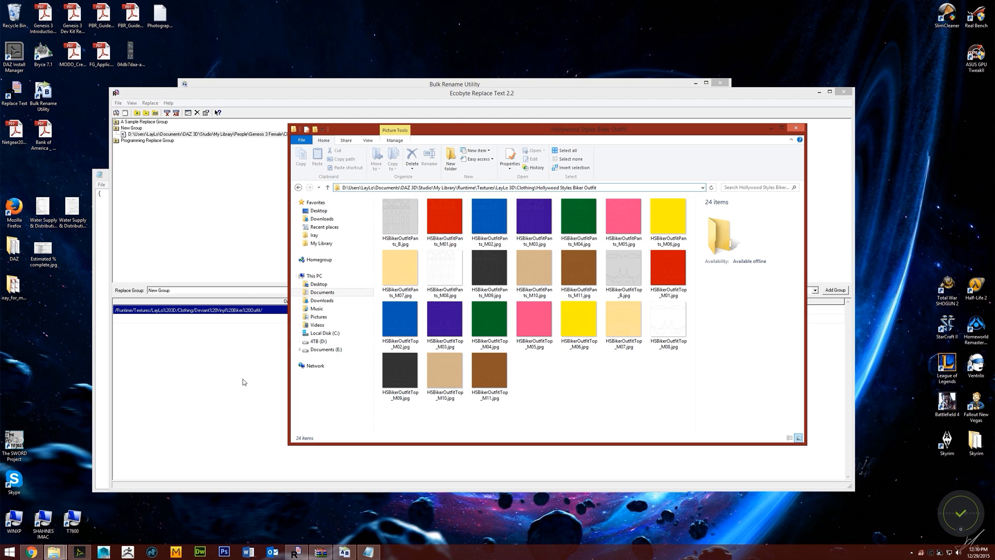
left_click(223, 345)
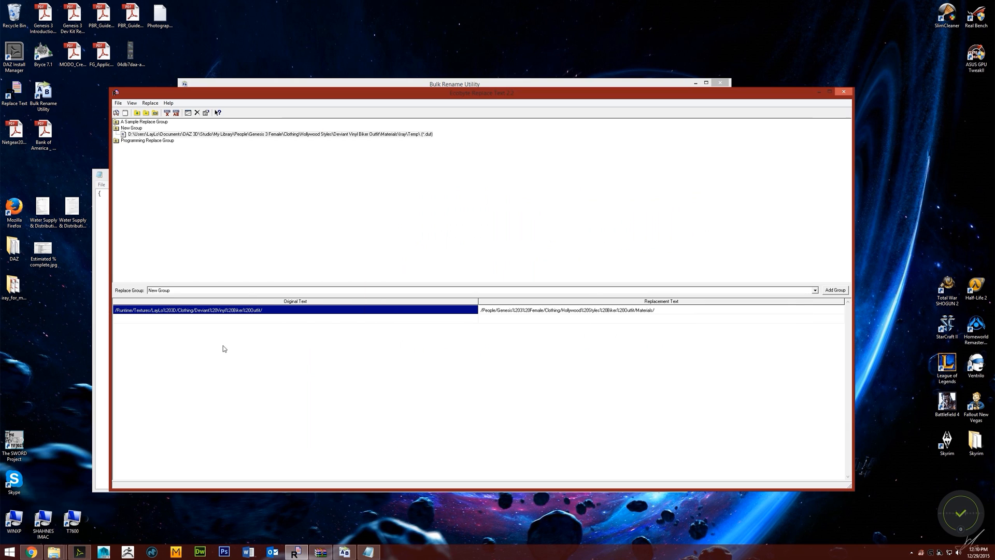
- Copy New Group's original /Runtime/Textures/ path over its replacement text
left_click(267, 311)
key("ctrl+c")
left_click(622, 310)
left_click(622, 310)
key("ctrl+v")
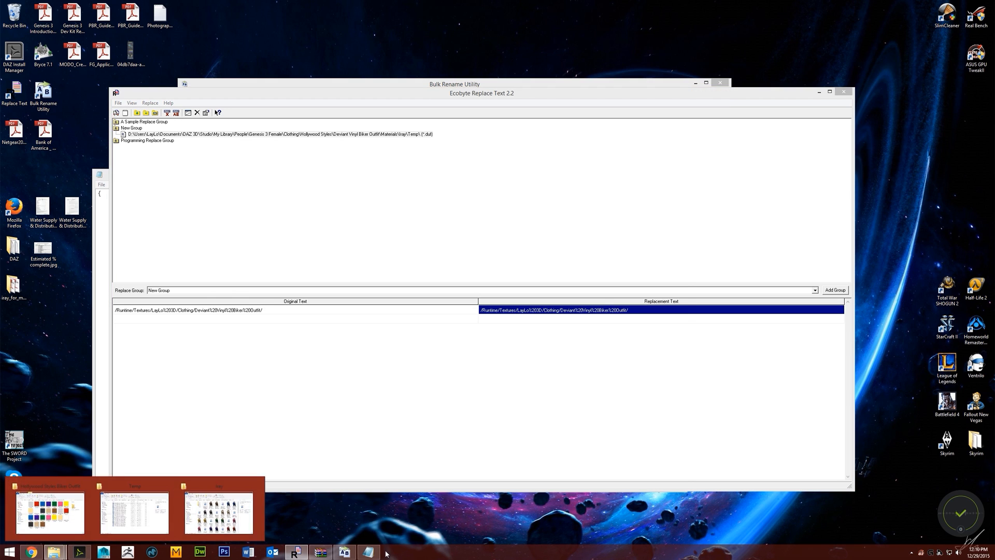
- Switch to the Bronze pants preset in Notepad and copy /Hollywood%20Styles%20Biker%20Outfit/ from its asset id path
left_click(365, 553)
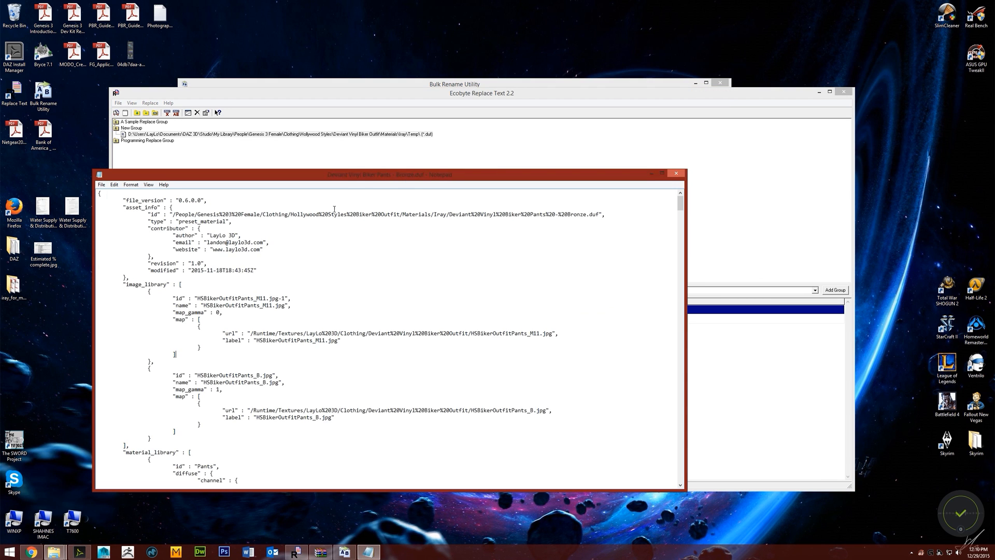
left_click_drag(289, 214, 400, 214)
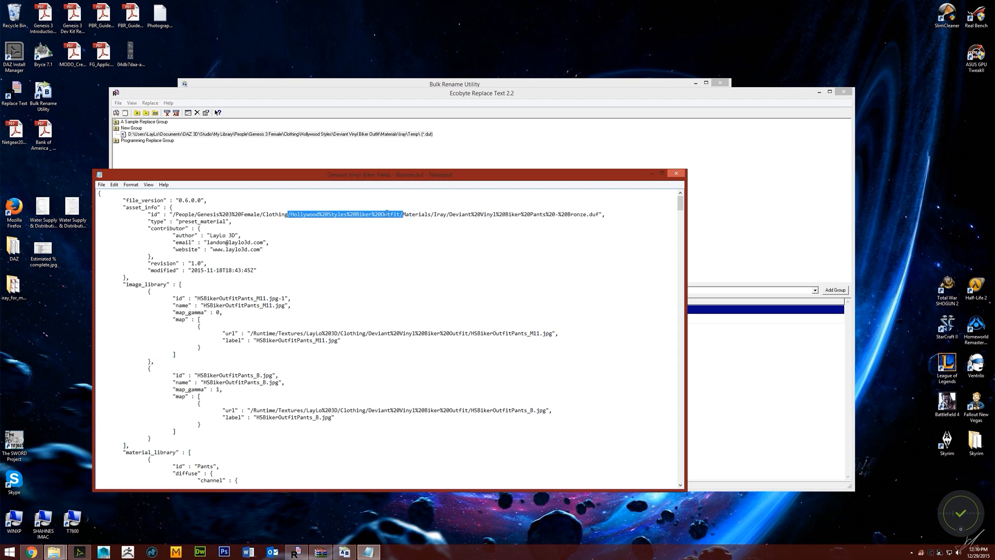
right_click(387, 215)
left_click(412, 234)
- Back in Replace Text, replace the Deviant Vinyl folder in the replacement path, giving /Runtime/Textures/LayLo%203D/Clothing/Hollywood%20Styles%20Biker%20Outfit/
left_click(702, 355)
left_click(591, 311)
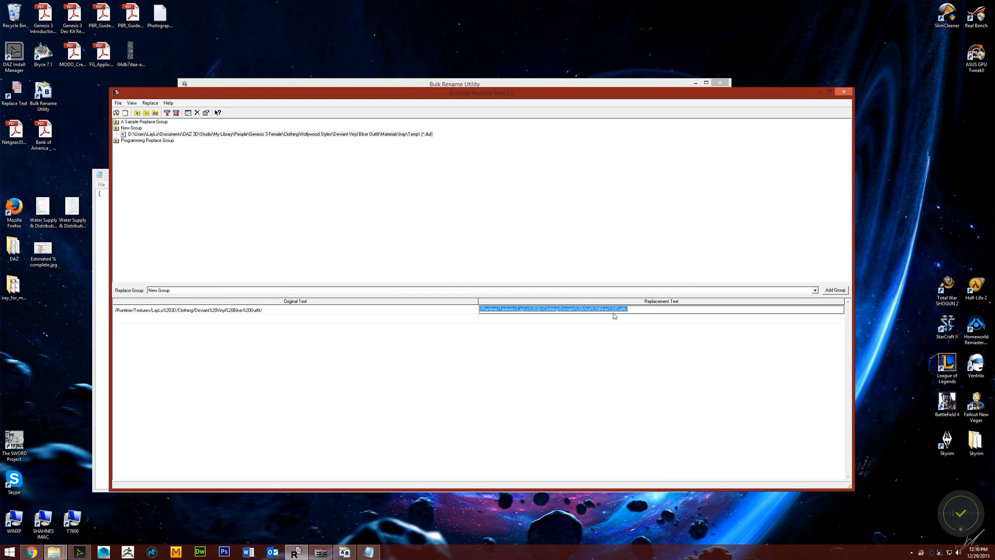
left_click(639, 309)
left_click_drag(626, 311, 568, 319)
right_click(574, 309)
left_click(540, 311)
left_click_drag(629, 309, 552, 324)
key("ctrl+v")
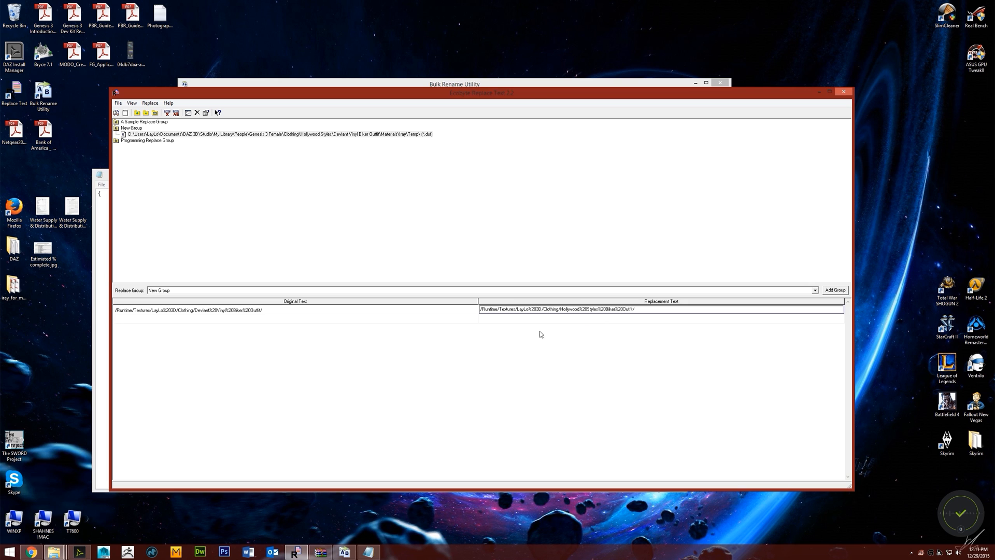
key("Return")
- Compare the new replacement path with the location of the Hollywood Styles Biker Outfit textures folder in File Explorer
mouse_move(54, 552)
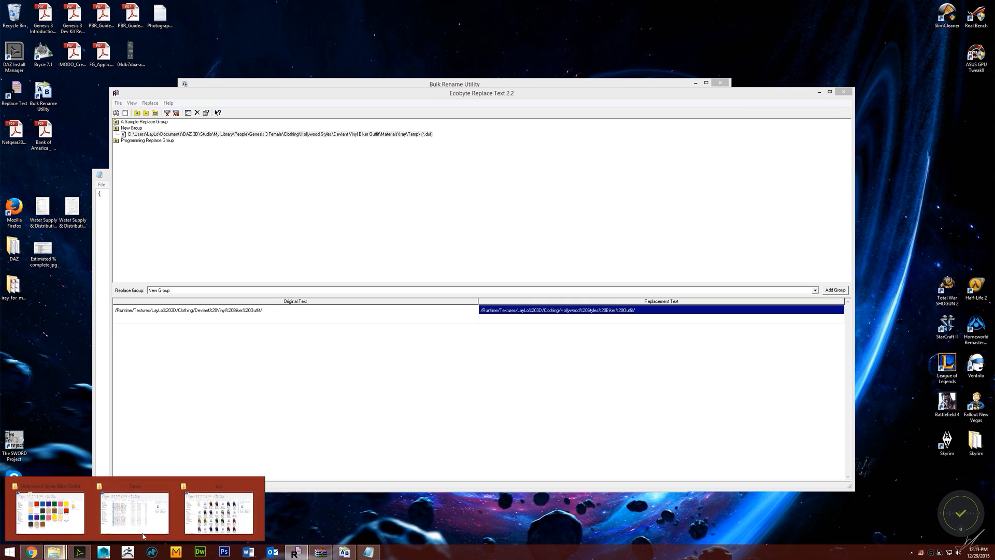
left_click(120, 512)
left_click(54, 552)
left_click(44, 515)
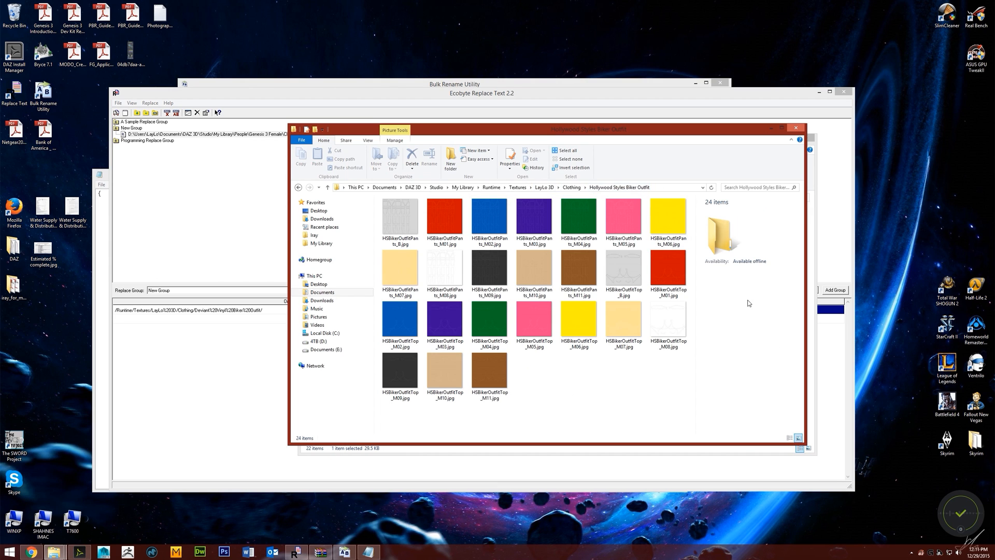
left_click(825, 383)
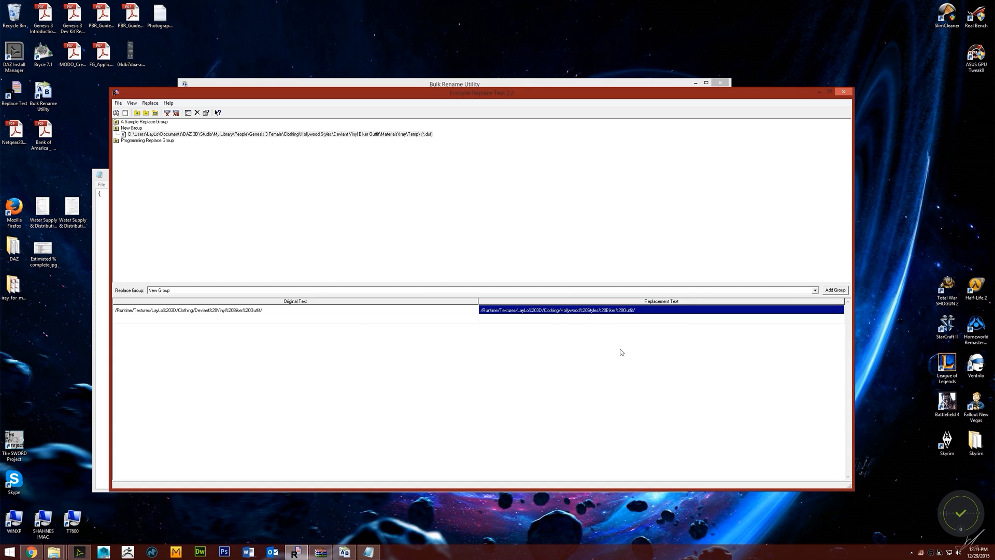
- Run the texture path replacement on the .duf files in the Temp folder
left_click(310, 134)
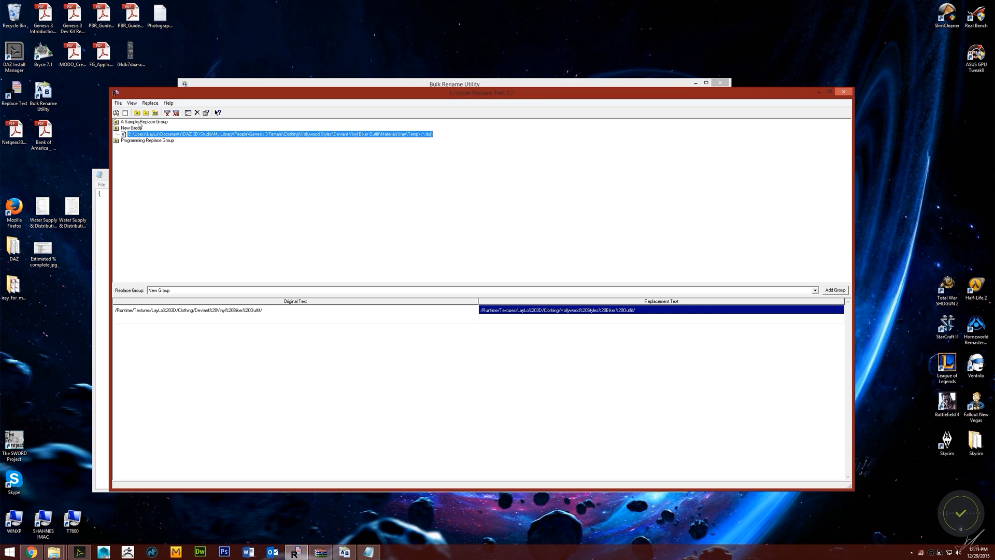
left_click(116, 113)
left_click(515, 304)
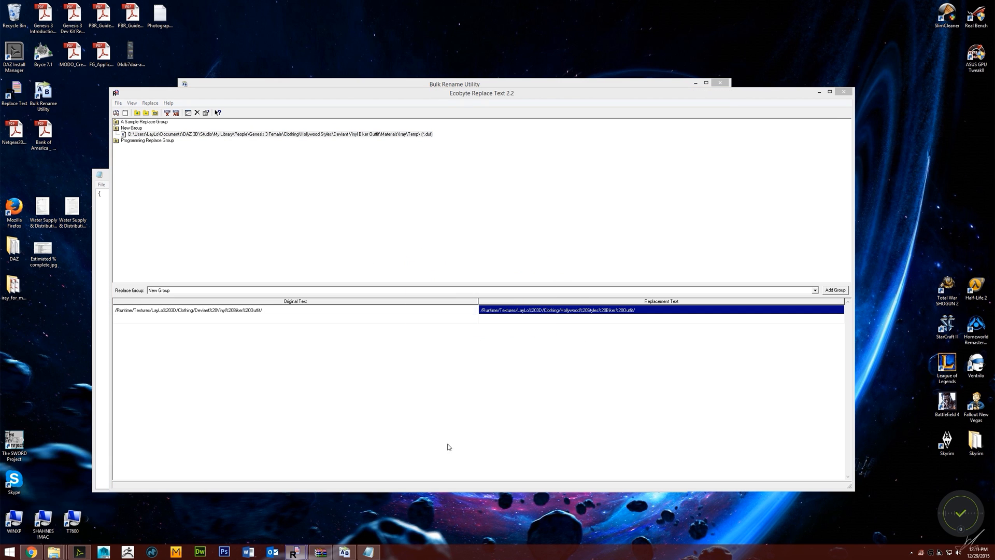
- Close the outdated Bronze pants preset and open its updated copy from the Temp folder in Notepad
left_click(368, 551)
left_click(677, 176)
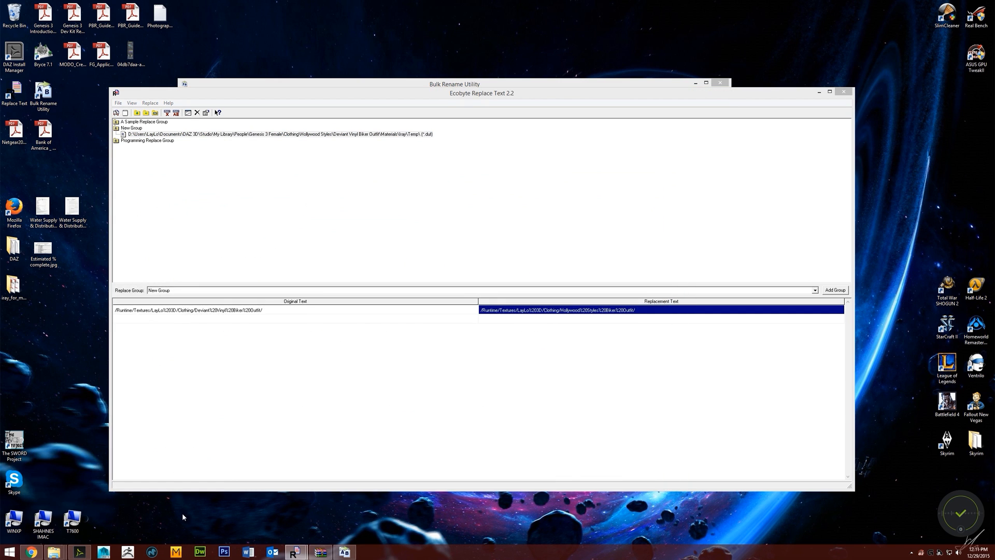
mouse_move(54, 551)
left_click(135, 508)
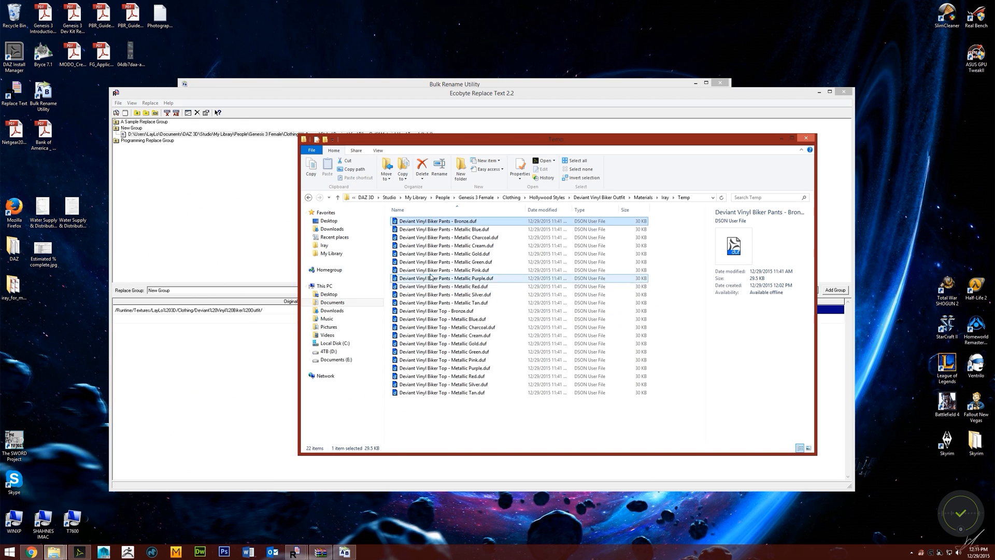
right_click(495, 221)
mouse_move(559, 235)
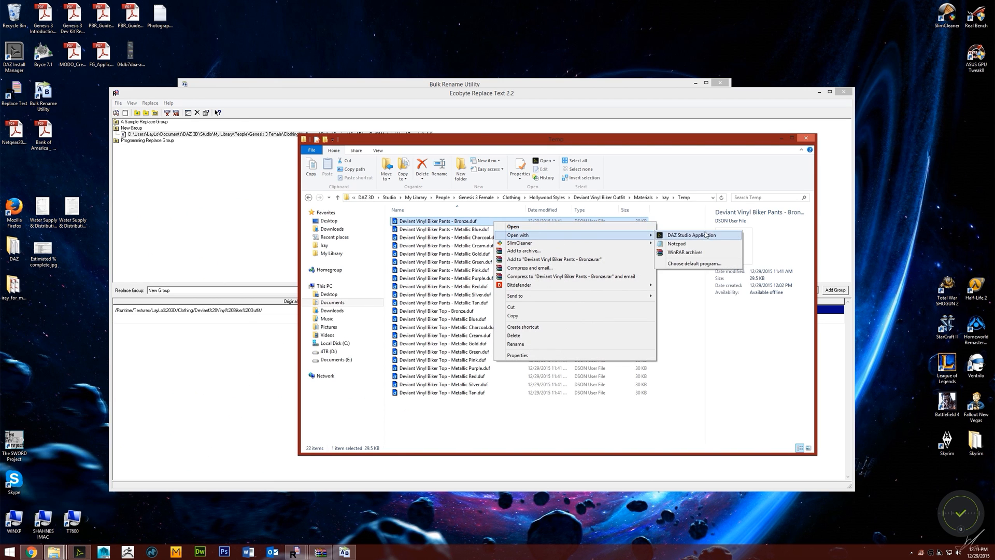
left_click(703, 243)
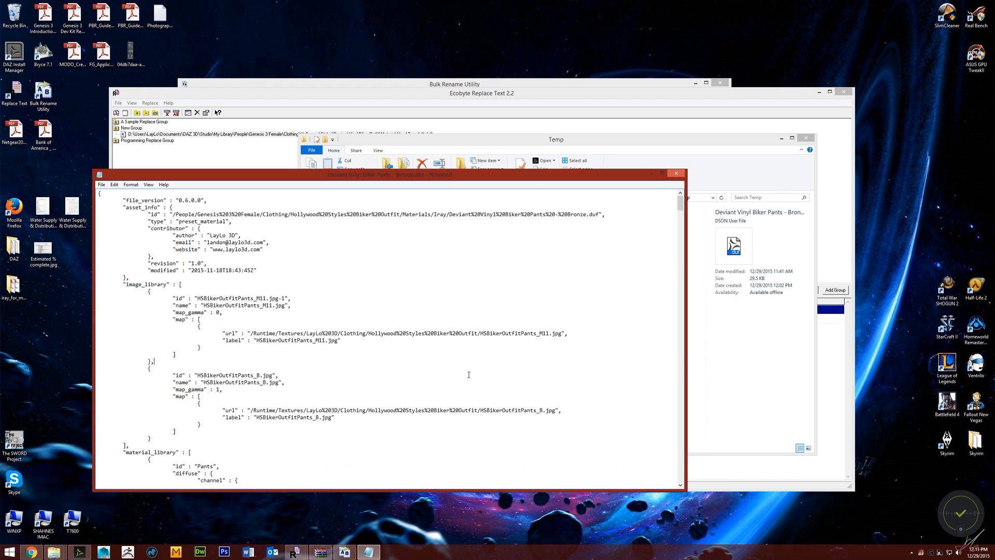
- Check the texture url paths of the M11 and B maps in the Bronze pants preset, and close Notepad
scroll(362, 402, "down", 4)
scroll(378, 398, "up", 4)
left_click_drag(481, 410, 242, 410)
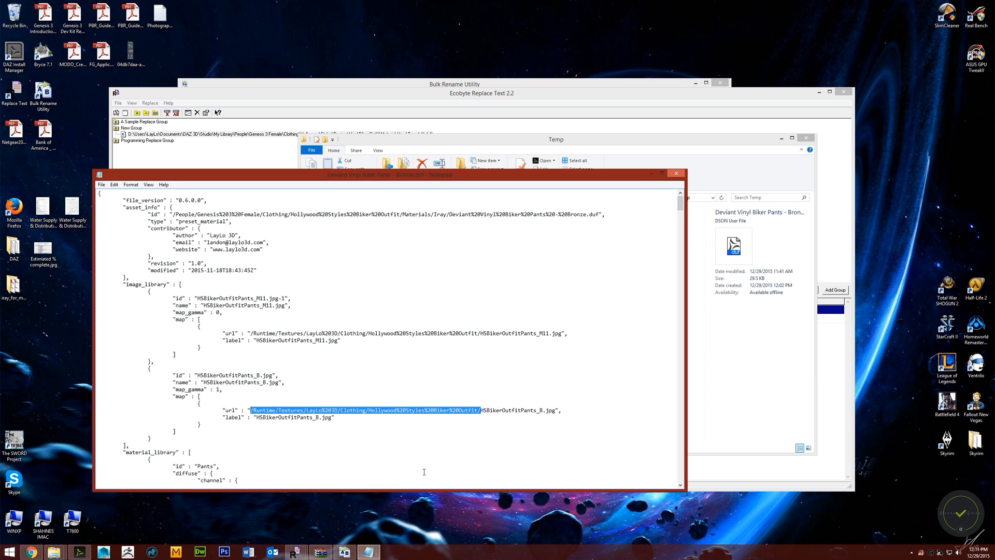
mouse_move(680, 202)
left_mouse_down()
mouse_move(660, 478)
mouse_move(671, 201)
left_mouse_up()
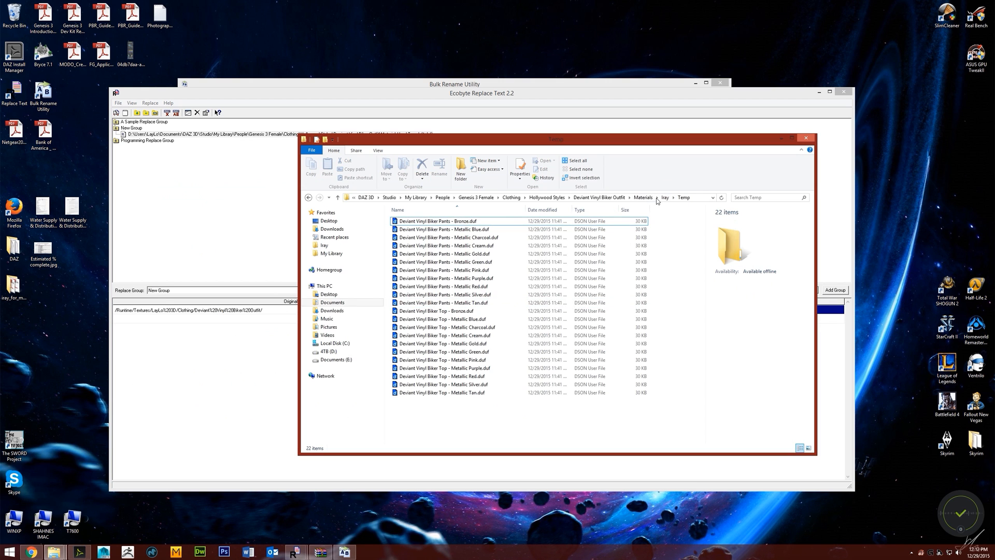
- Select the old pants and top .duf presets in the Iray folder and delete them, keeping the PNG thumbnails and Temp folder
left_click(666, 199)
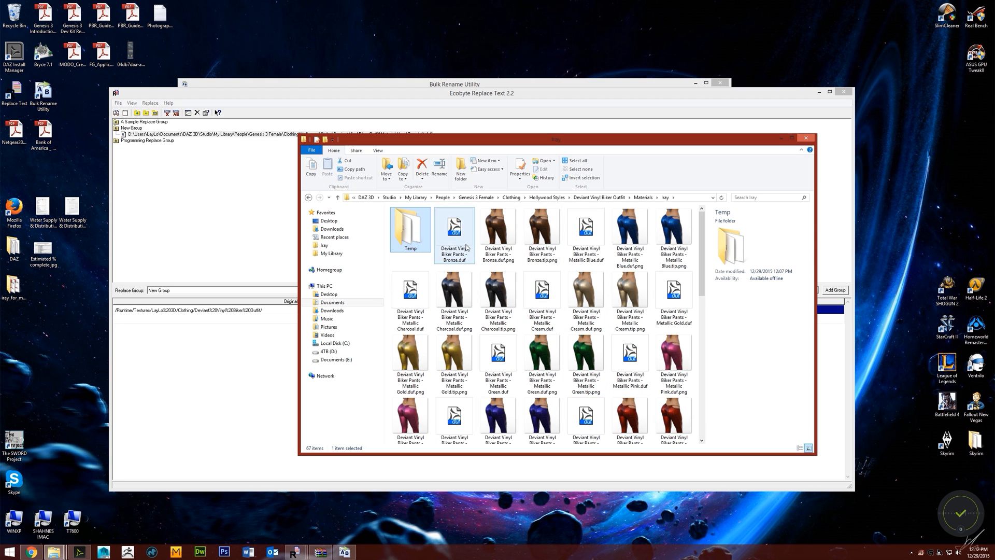
left_click(465, 249)
left_click(591, 236, "ctrl")
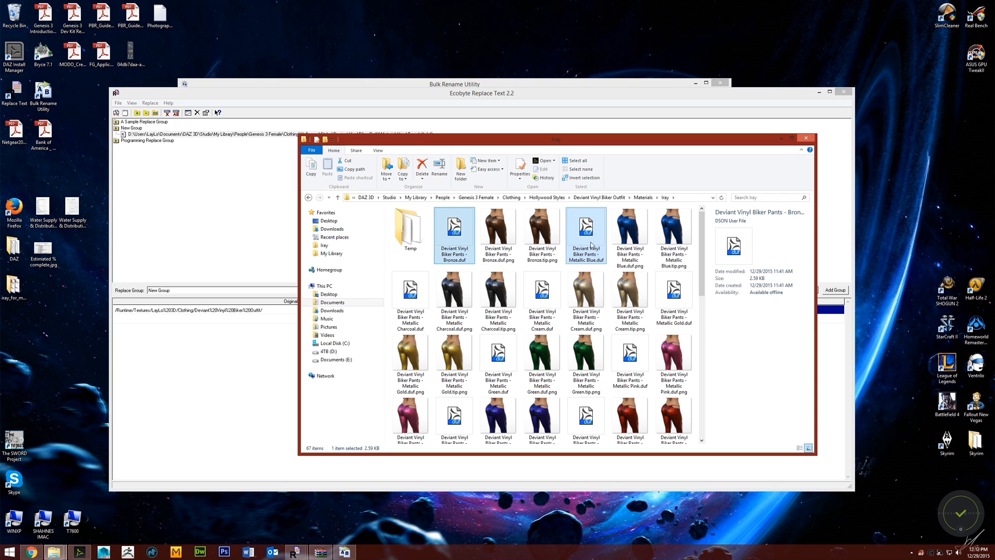
left_click(412, 293, "ctrl")
left_click(543, 295, "ctrl")
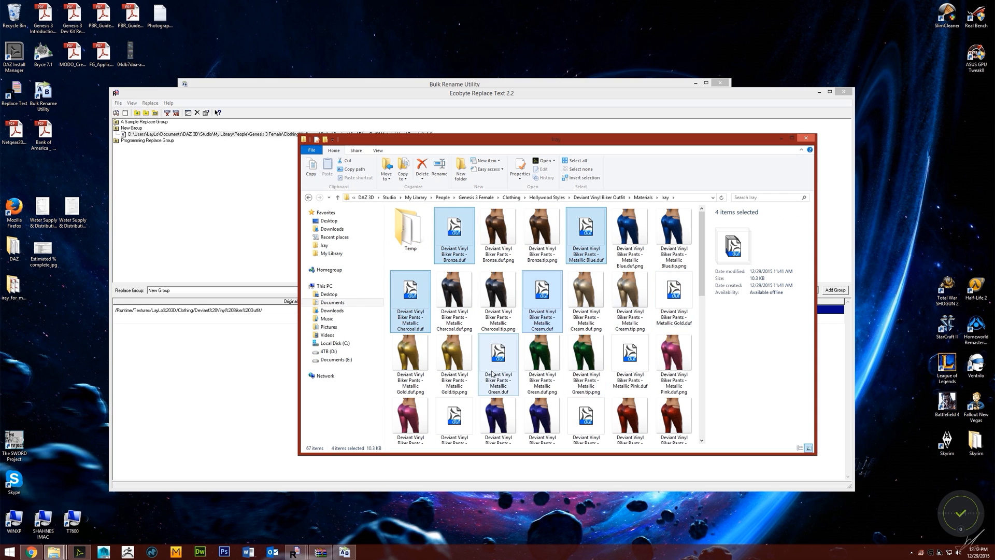
left_click(513, 357, "ctrl")
left_click(630, 362, "ctrl")
scroll(596, 373, "down", 1)
left_click(455, 353, "ctrl")
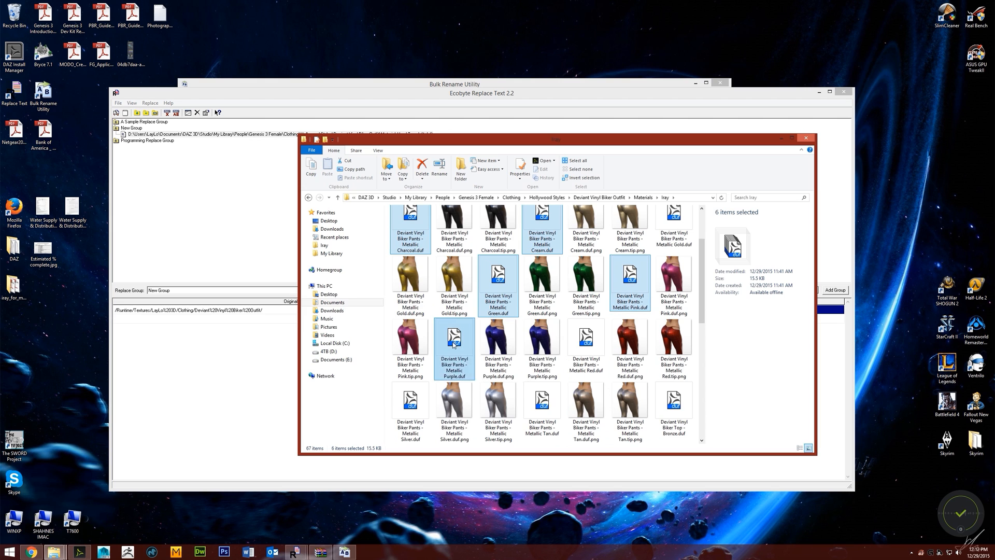
left_click(586, 352, "ctrl")
left_click(410, 404, "ctrl")
left_click(542, 404, "ctrl")
left_click(674, 407, "ctrl")
scroll(648, 394, "down", 2)
left_click(498, 344, "ctrl")
left_click(621, 349, "ctrl")
left_click(466, 410, "ctrl")
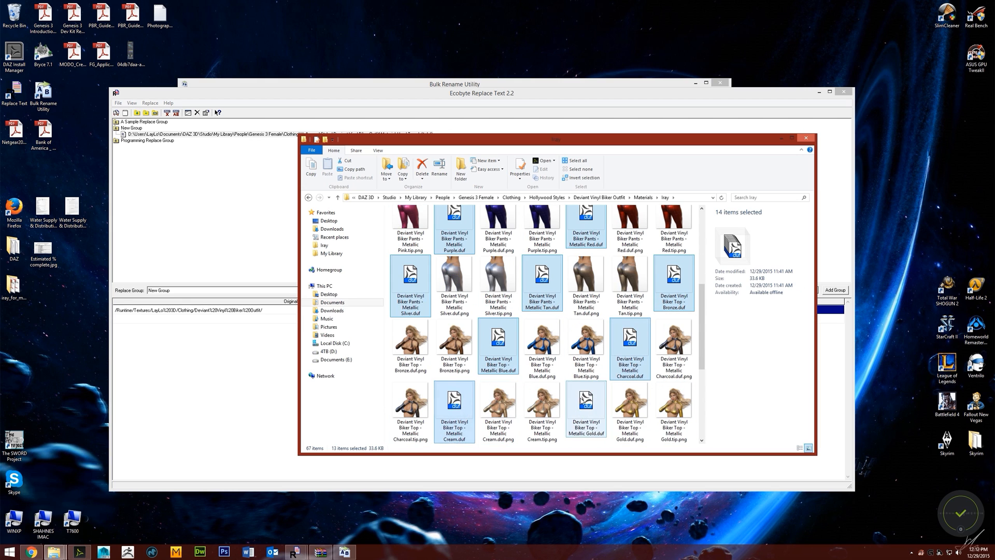
left_click(586, 407, "ctrl")
scroll(596, 402, "down", 3)
left_click(411, 283, "ctrl")
left_click(542, 282, "ctrl")
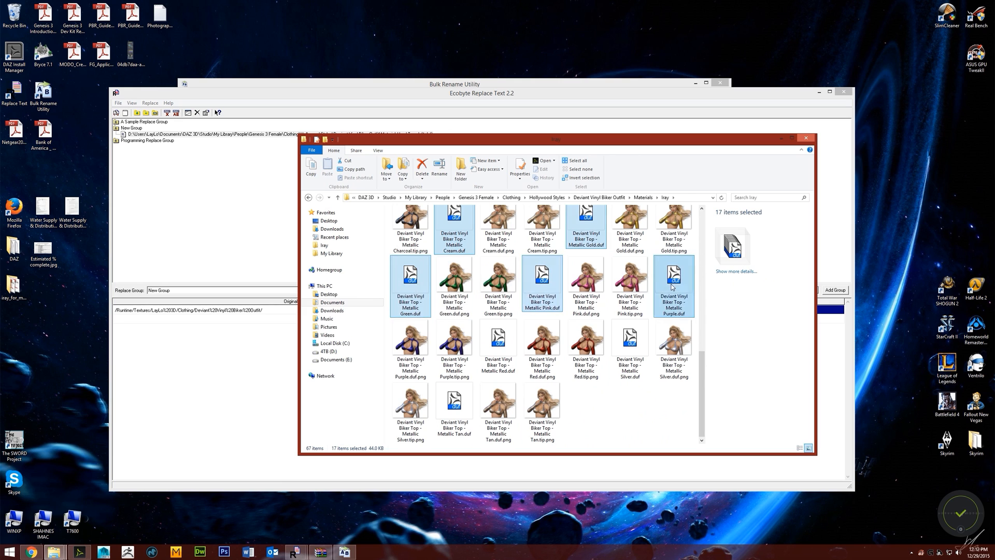
left_click(674, 282, "ctrl")
left_click(514, 346, "ctrl")
left_click(631, 342, "ctrl")
left_click(454, 405, "ctrl")
scroll(613, 414, "up", 3)
scroll(613, 415, "down", 3)
scroll(608, 418, "up", 10)
right_click(601, 242)
left_click(621, 337)
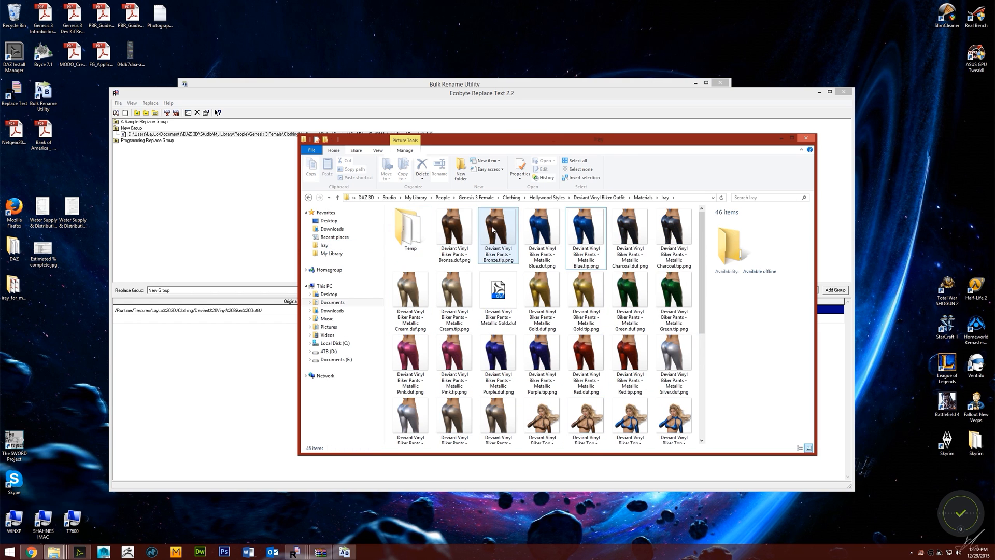
- Check the Iray folder for leftover .duf files and delete Deviant Vinyl Biker Pants - Metallic Gold.duf
scroll(685, 395, "down", 5)
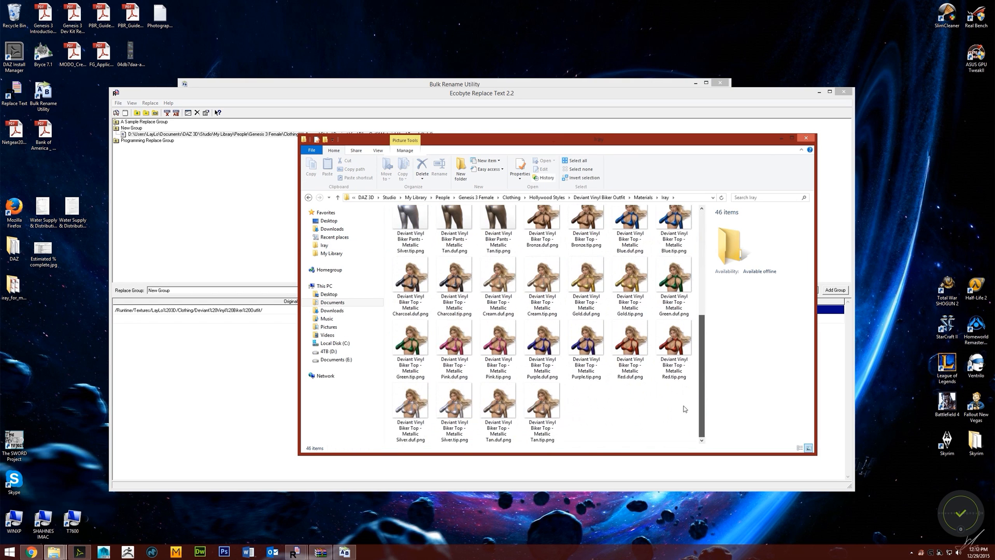
scroll(685, 333, "up", 5)
left_click(506, 310)
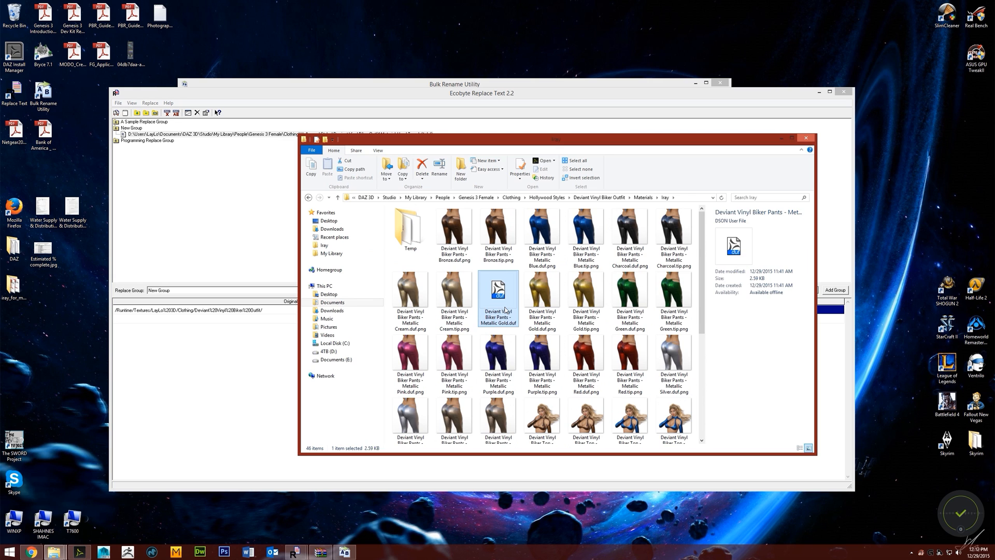
key("Delete")
scroll(532, 326, "down", 3)
scroll(532, 327, "up", 3)
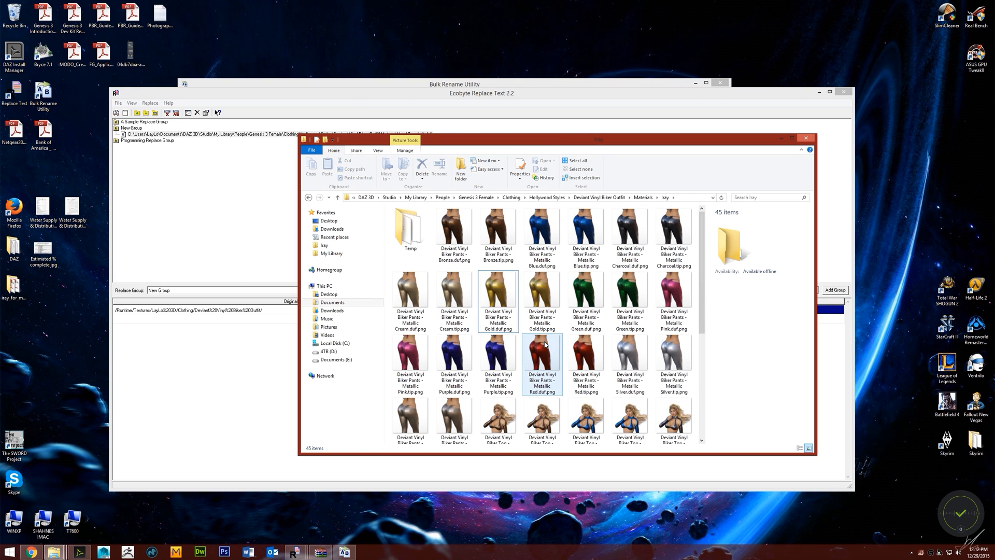
- Copy all updated .duf presets from the Temp folder and paste them into the parent Iray folder
double_click(408, 228)
left_click_drag(454, 430, 445, 216)
right_click(482, 341)
left_click(497, 373)
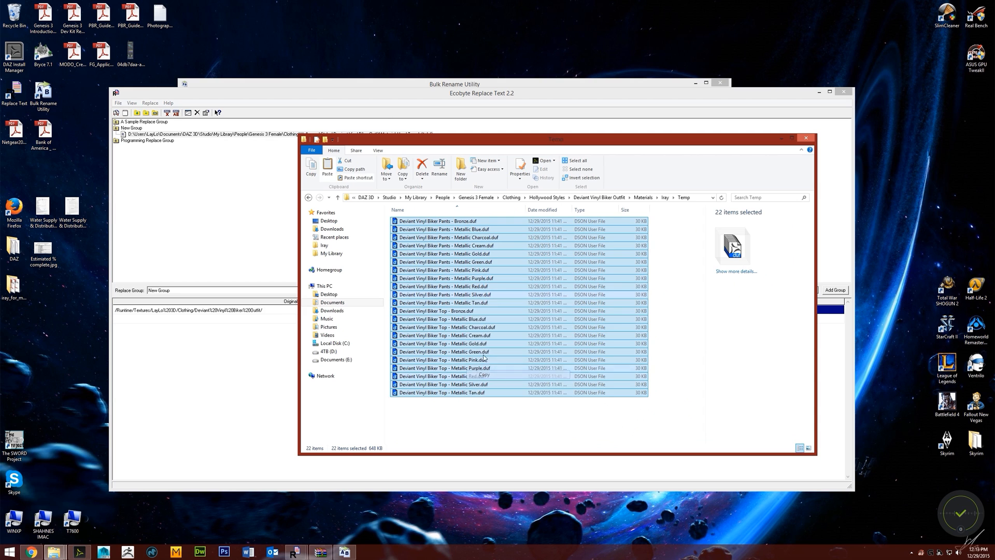
left_click(309, 197)
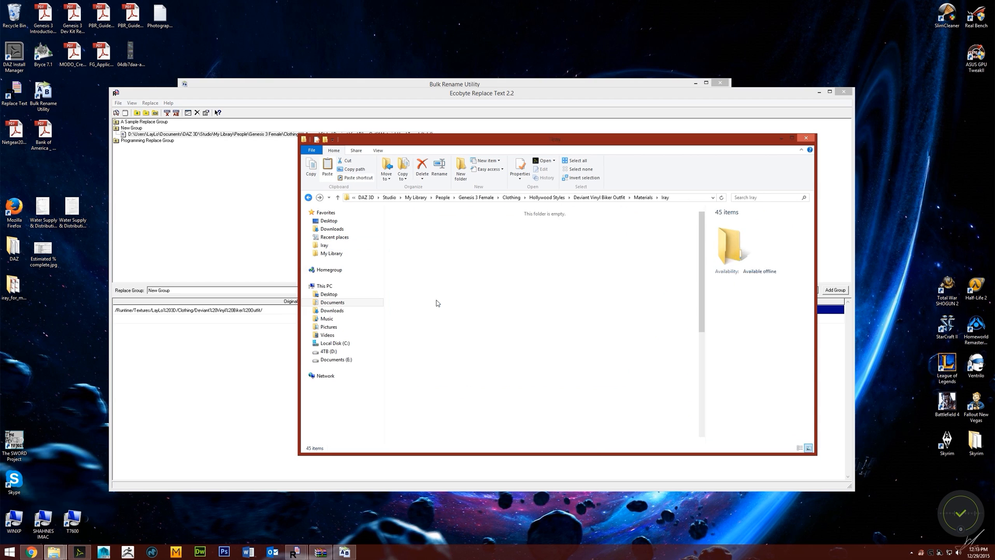
right_click(698, 291)
left_click(715, 343)
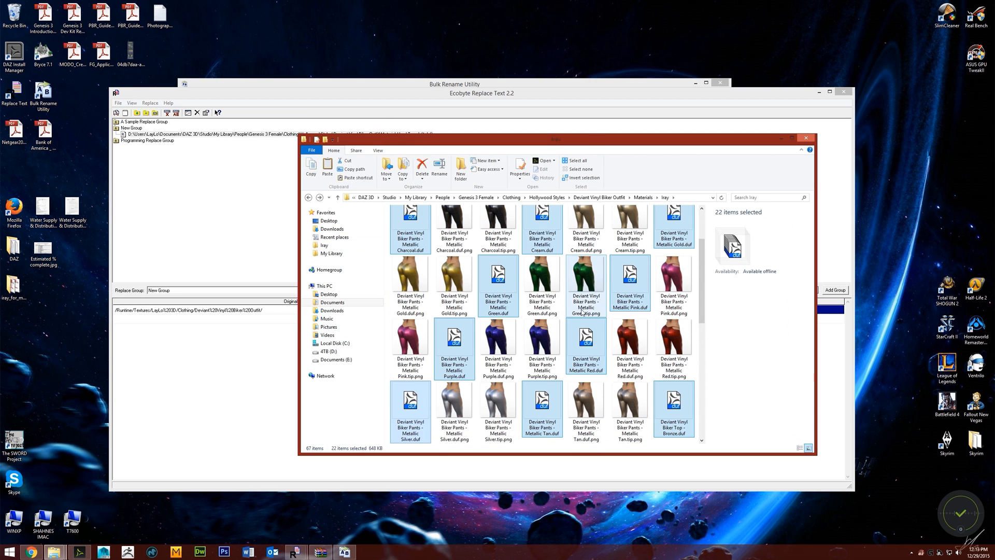
left_click(530, 289)
scroll(530, 290, "up", 2)
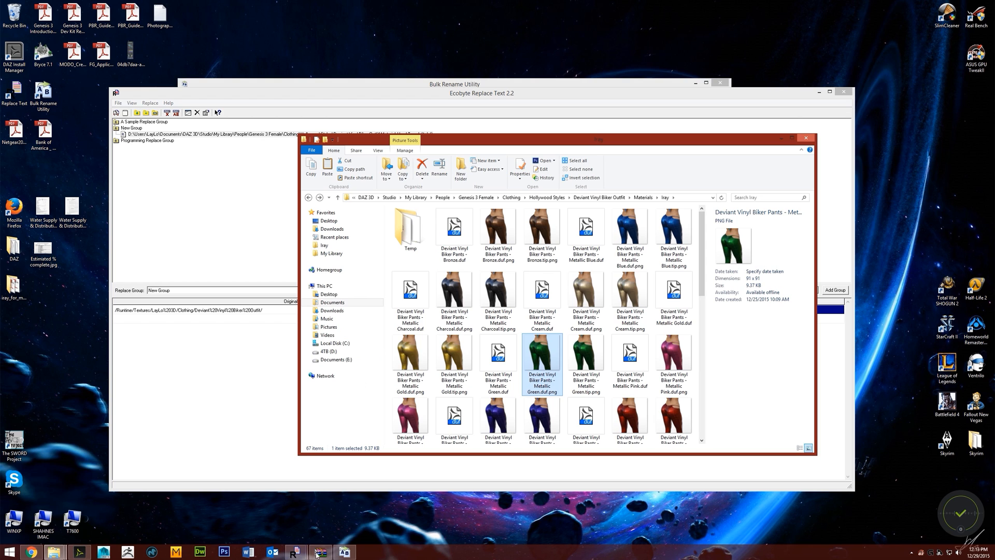
- Switch to Bulk Rename Utility and open the Iray folder under the Deviant Vinyl Biker Outfit's Materials folder
left_click(344, 552)
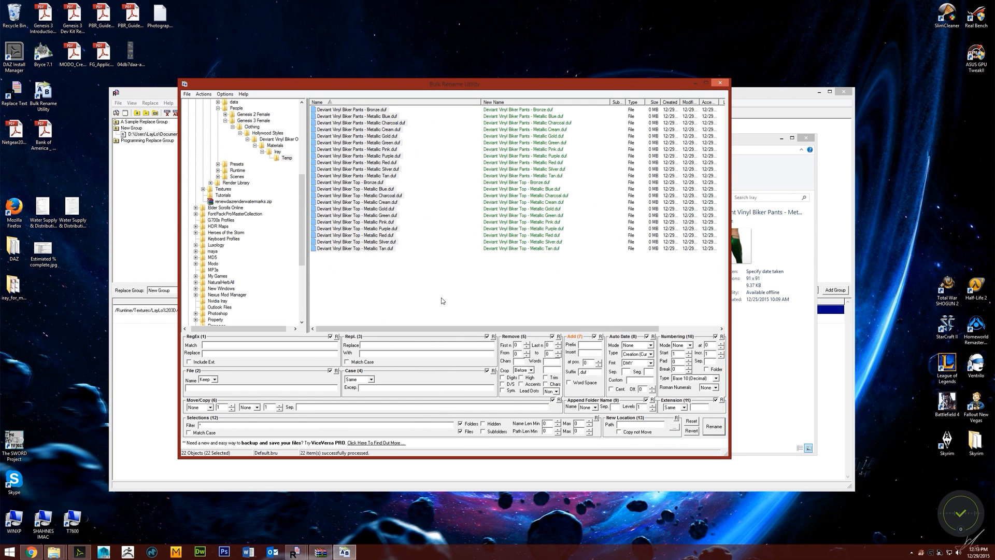
left_click_drag(303, 208, 307, 160)
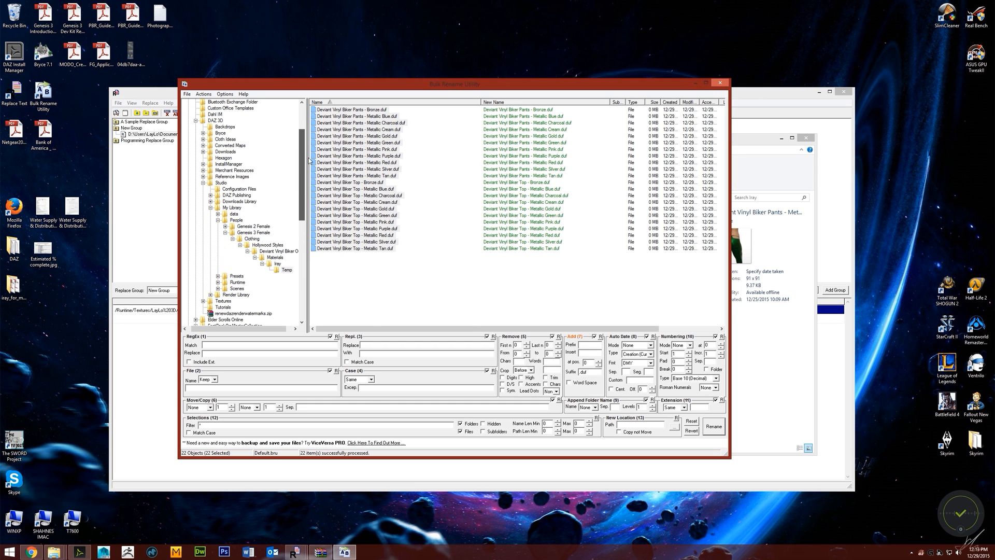
right_click(239, 239)
left_click(240, 240)
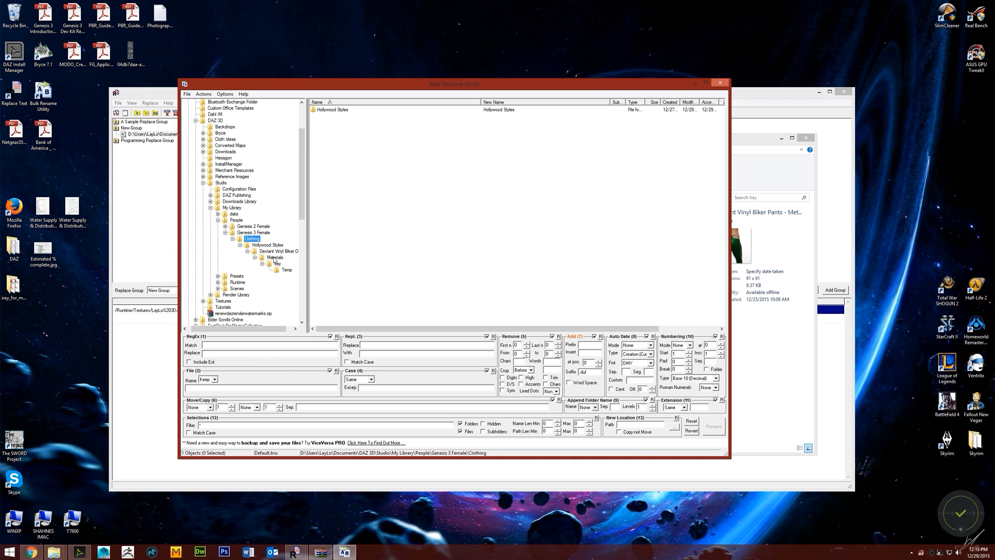
left_click(278, 264)
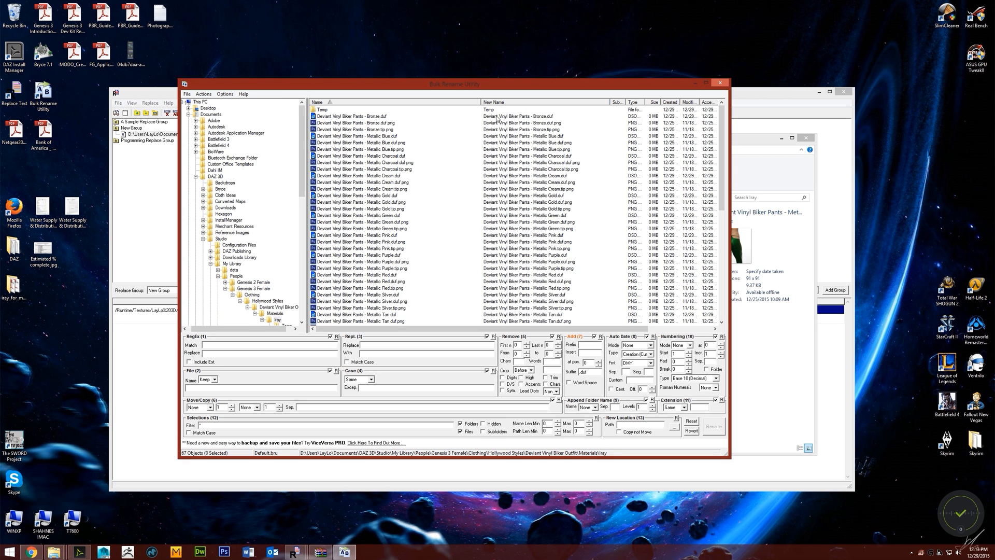
- Set up a file name replacement with Hollywood Styles, copying the words to replace from the Bronze pants preset's name
left_click(334, 116)
left_click(353, 117)
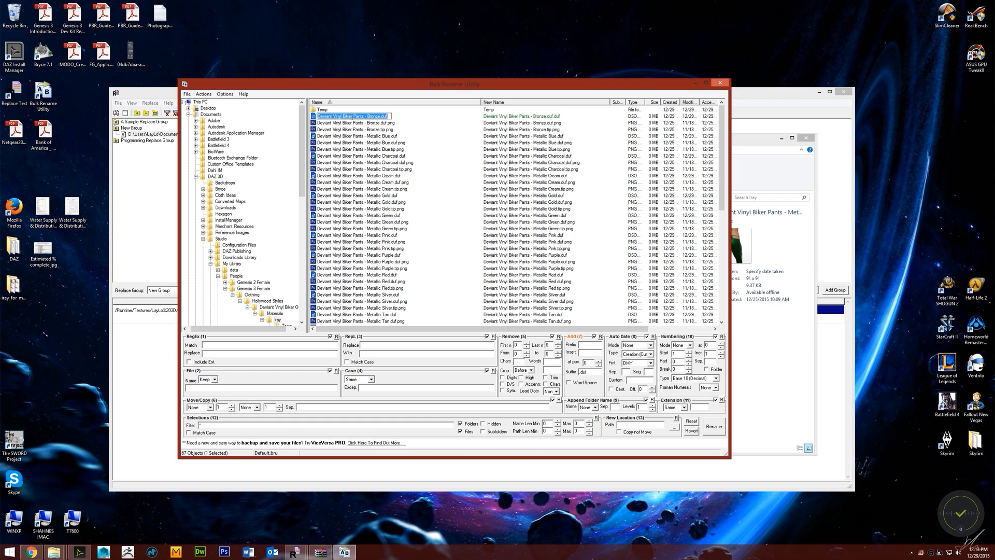
left_click_drag(341, 116, 303, 117)
key("ctrl+c")
left_click(383, 344)
key("ctrl+v")
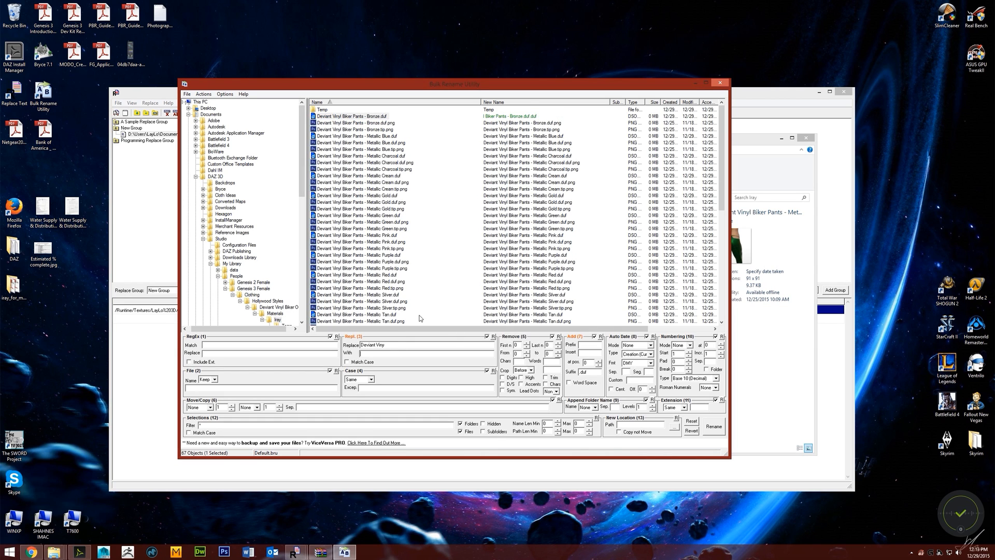
type("Hollywood Styles")
- Select all pants and top files in the Iray folder for renaming, leaving out the Temp folder
left_click(355, 124)
left_click(359, 116)
scroll(385, 287, "down", 1)
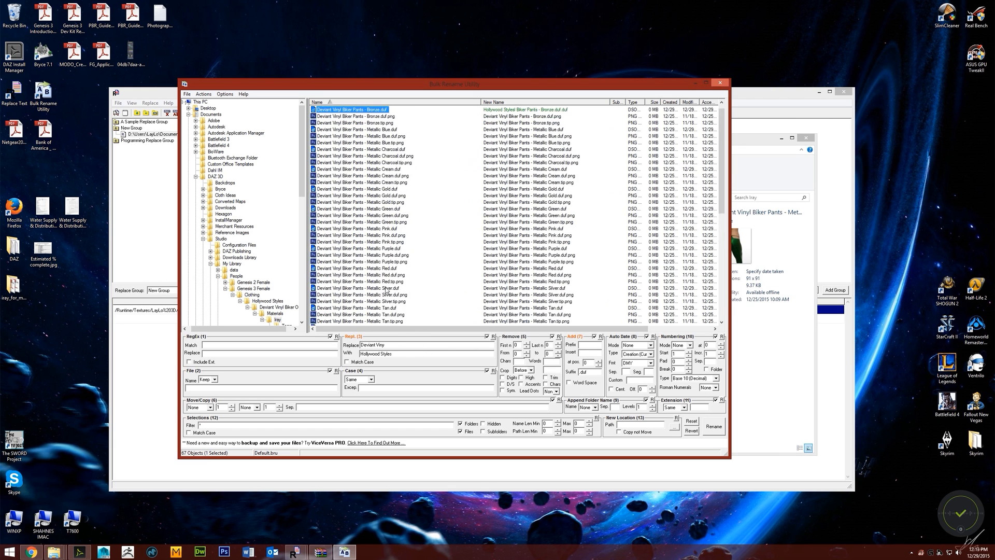
left_click(390, 321, "shift")
scroll(480, 295, "up", 12)
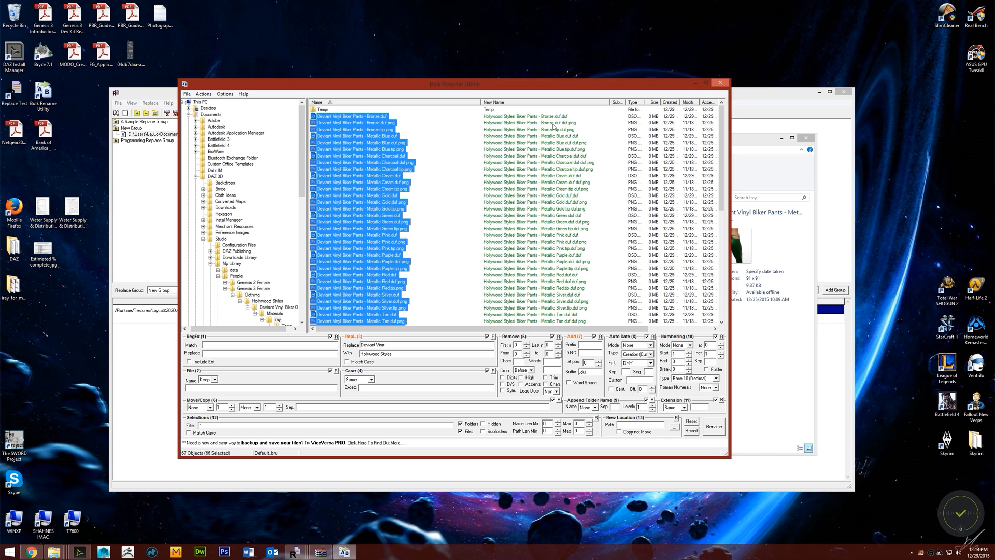
- Turn off the added duf suffix, correct the text being replaced to Deviant Vinyl, and rename the selected files
left_click(595, 337)
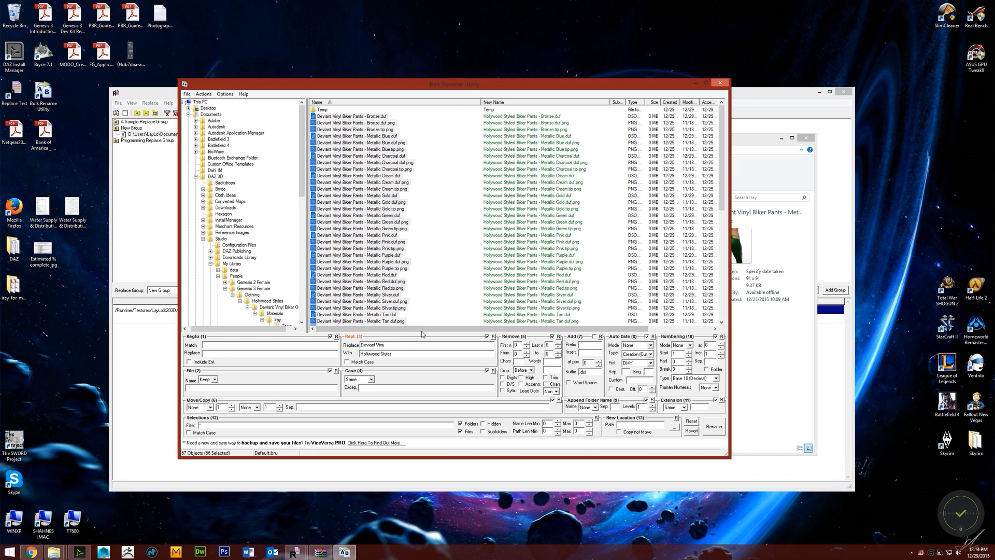
type("l")
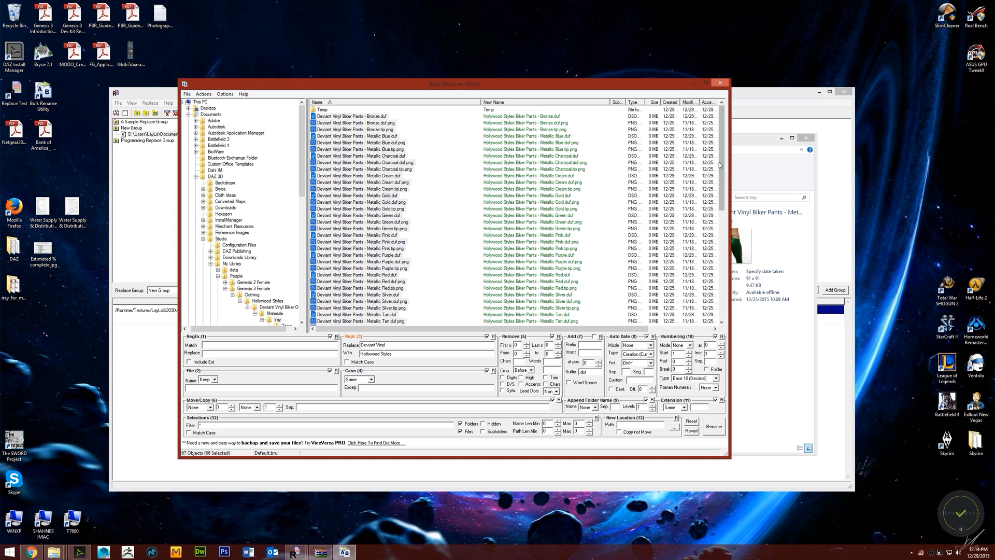
left_click(714, 426)
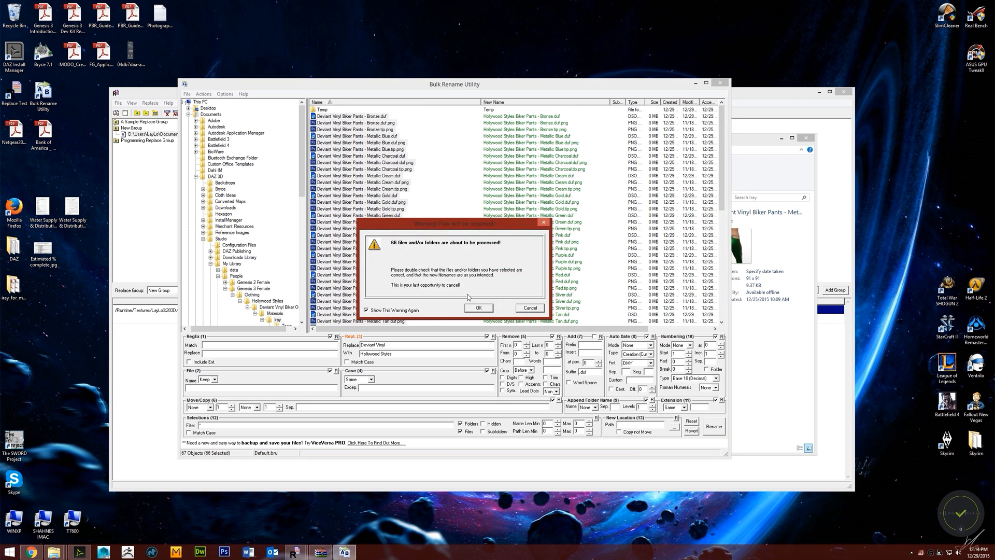
left_click(479, 309)
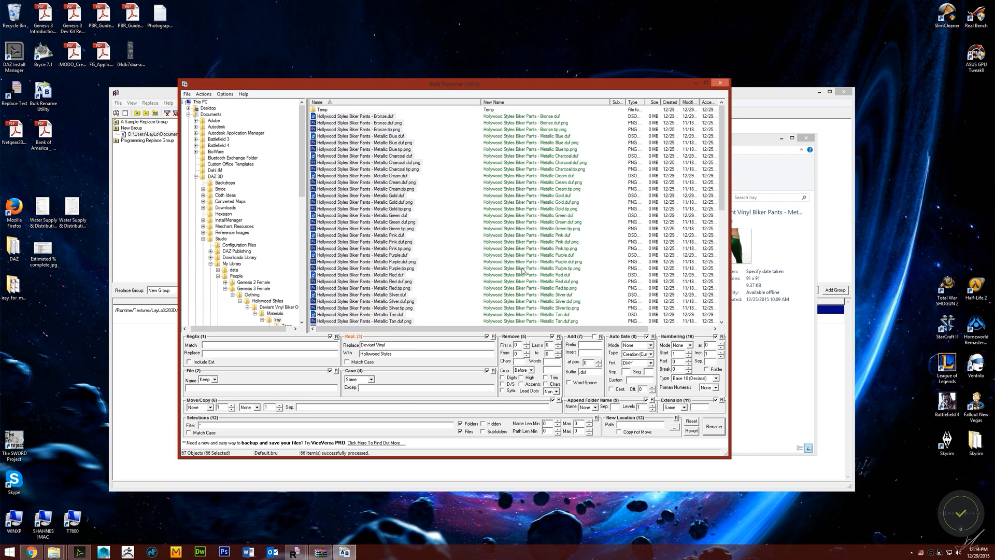
- Switch to DAZ Studio, open the outfit's Iray materials folder in the Content Library and refresh it
left_click(79, 552)
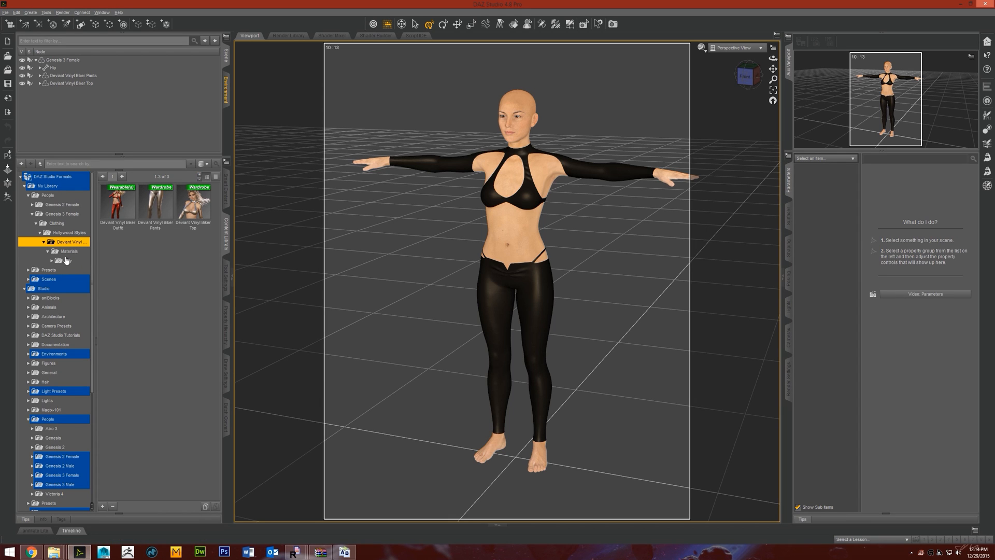
left_click(51, 261)
left_click(52, 262)
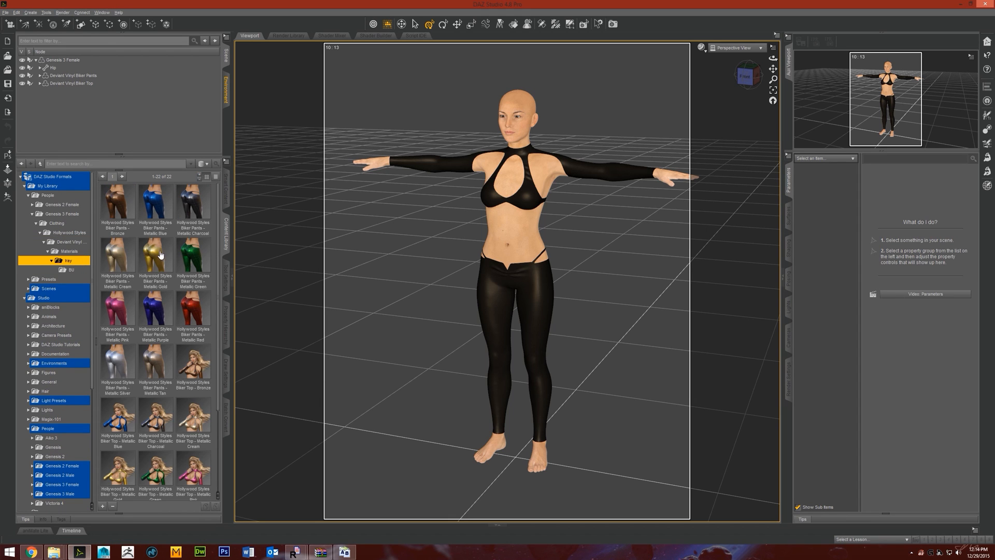
left_click(71, 271)
right_click(74, 262)
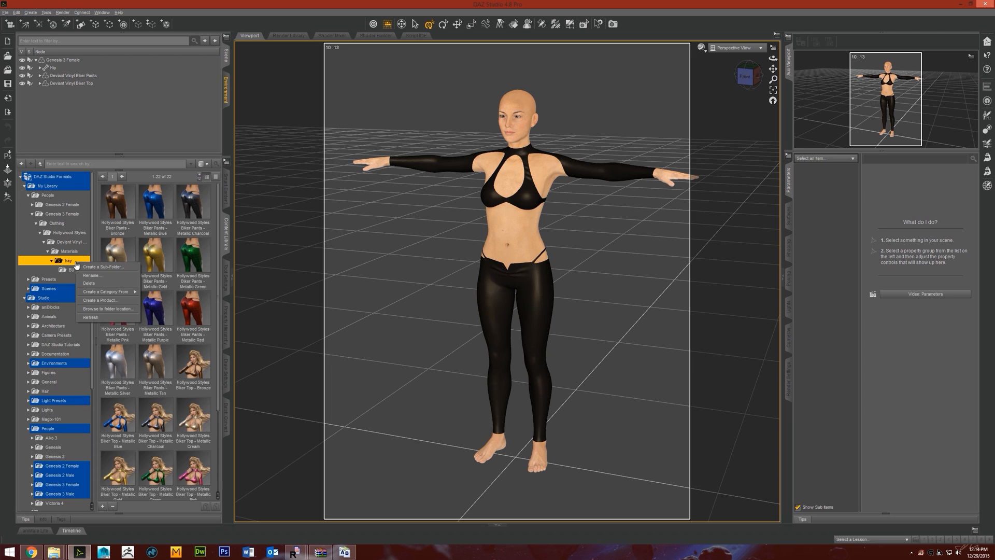
left_click(102, 318)
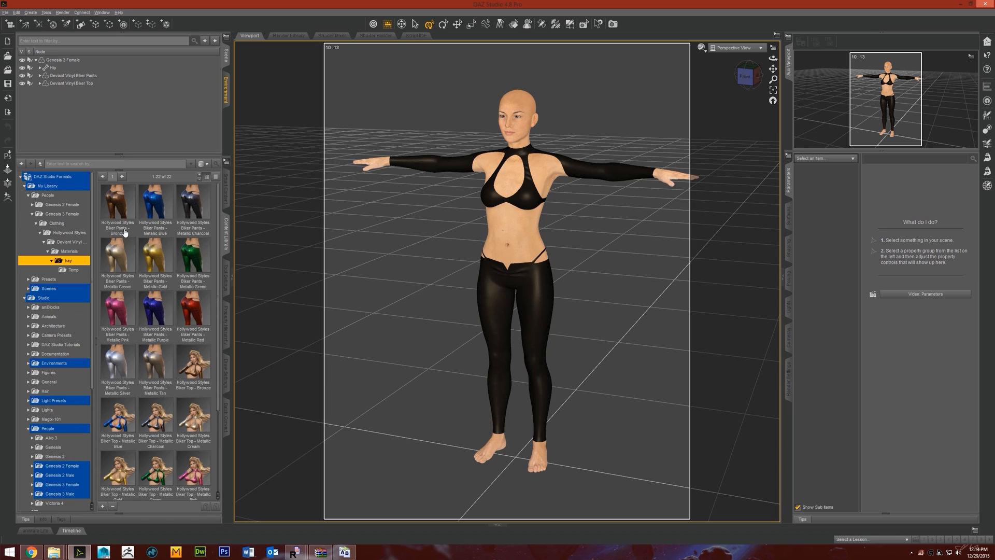
- Select Deviant Vinyl Biker Pants and apply the renamed pants presets in turn, from Bronze through Metallic Purple, to test them
left_click(73, 76)
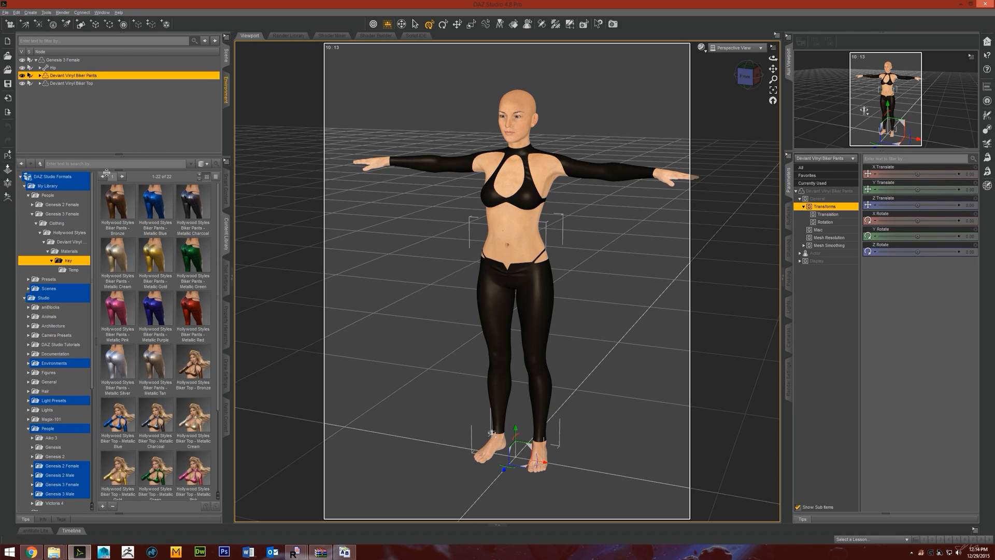
left_click(117, 209)
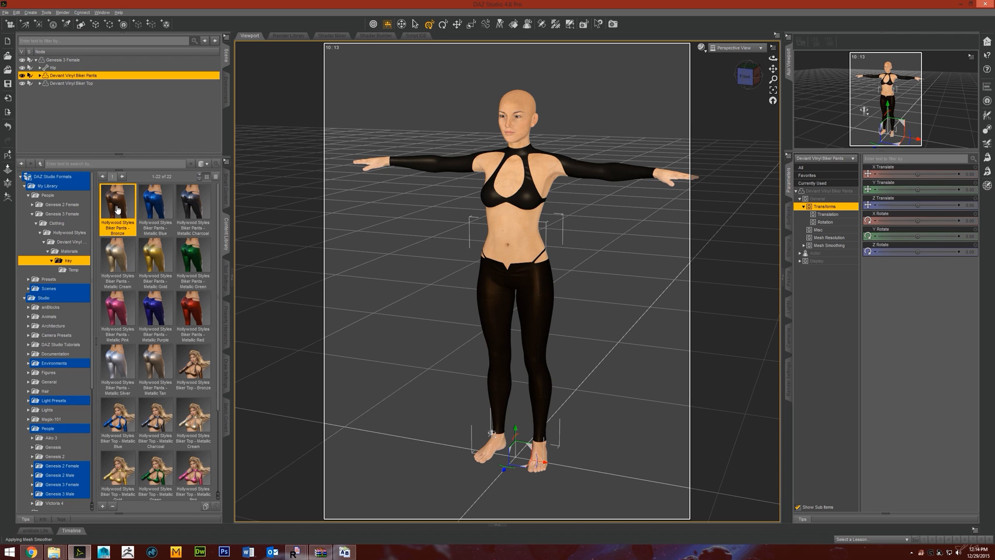
double_click(155, 207)
double_click(206, 209)
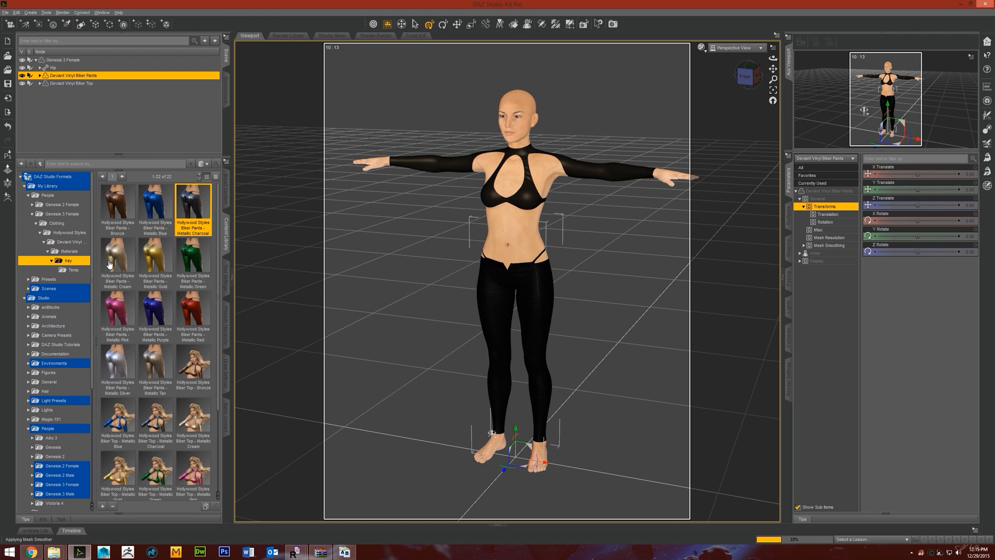
double_click(150, 258)
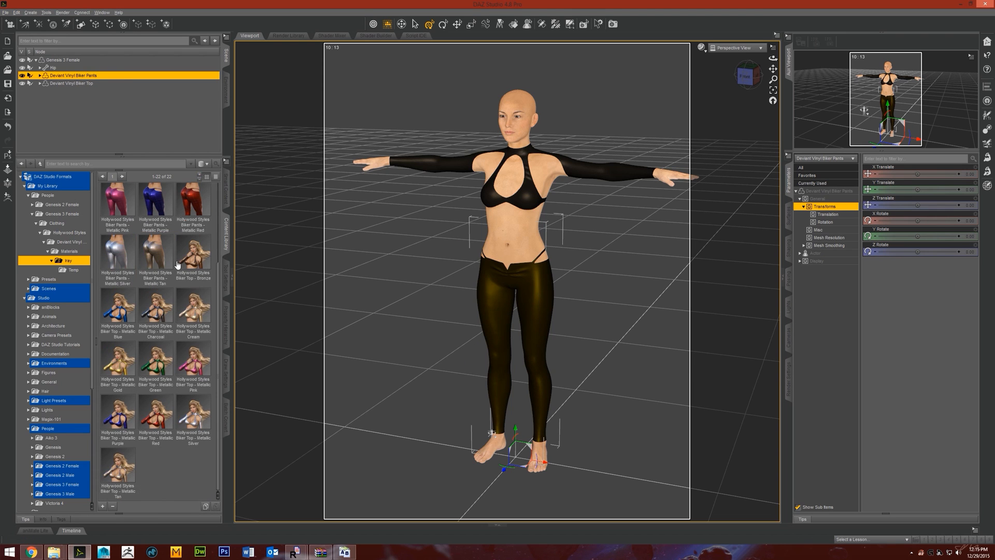
double_click(192, 256)
double_click(119, 317)
double_click(155, 310)
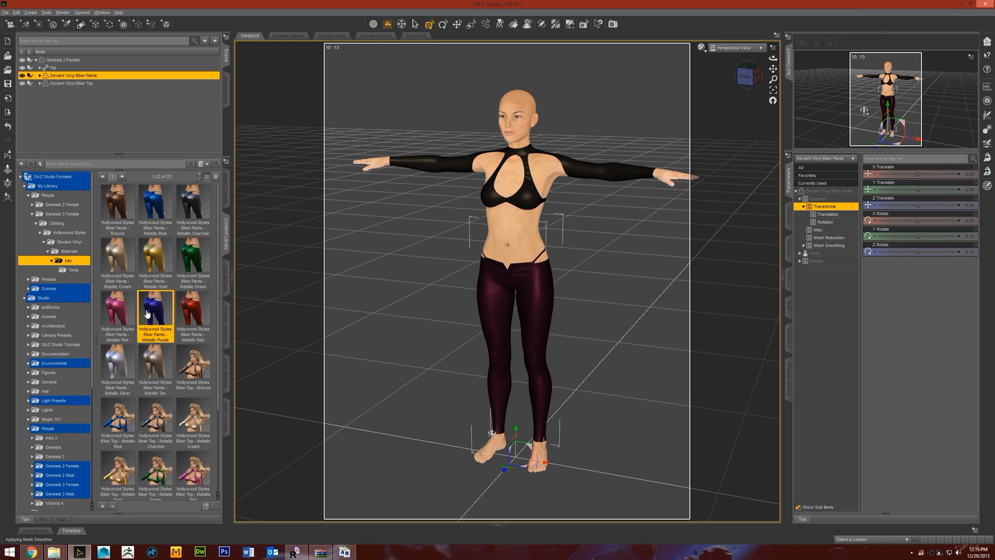
- Open the Pants surface in the Surfaces editor to check its tag text, and select the Bronze pants preset
left_click(788, 228)
left_click(797, 198)
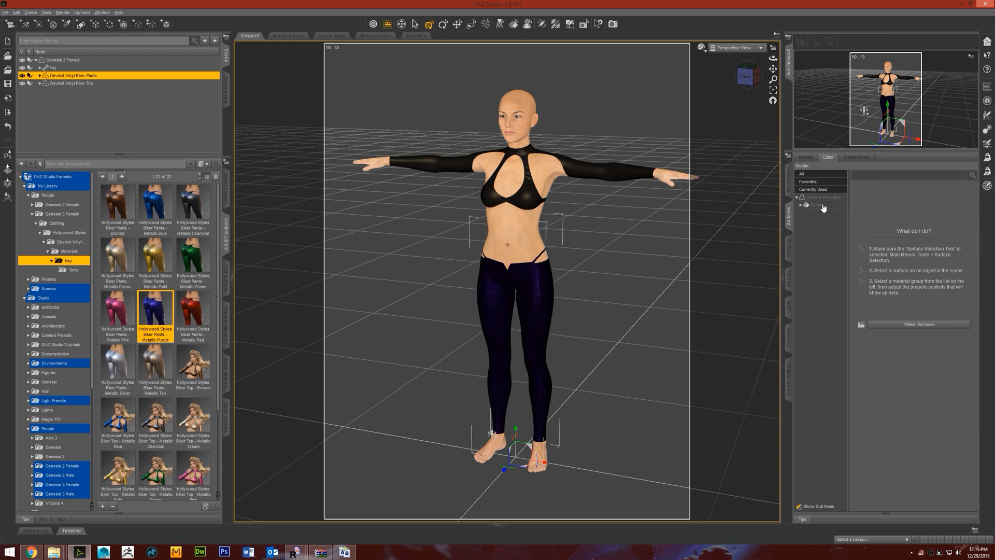
left_click(817, 205)
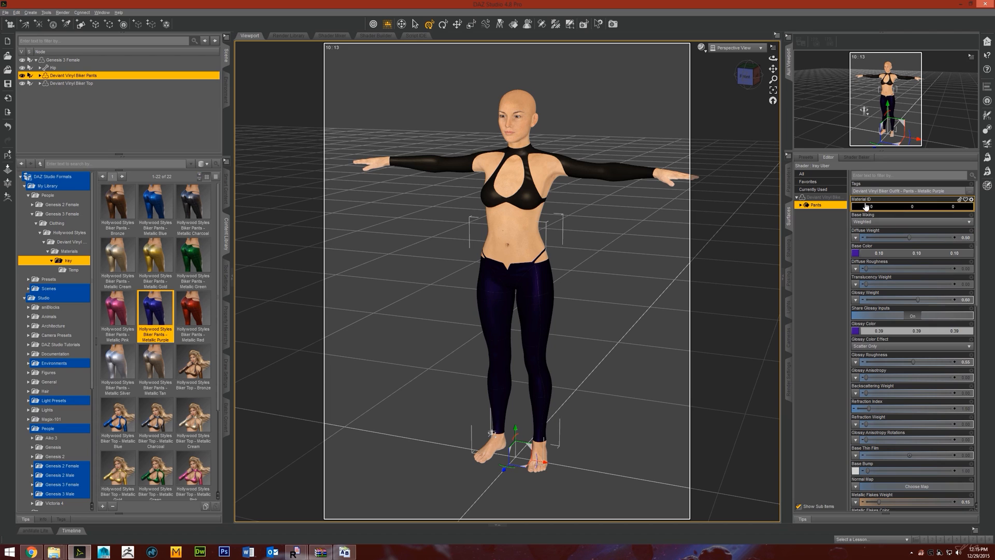
left_click(894, 191)
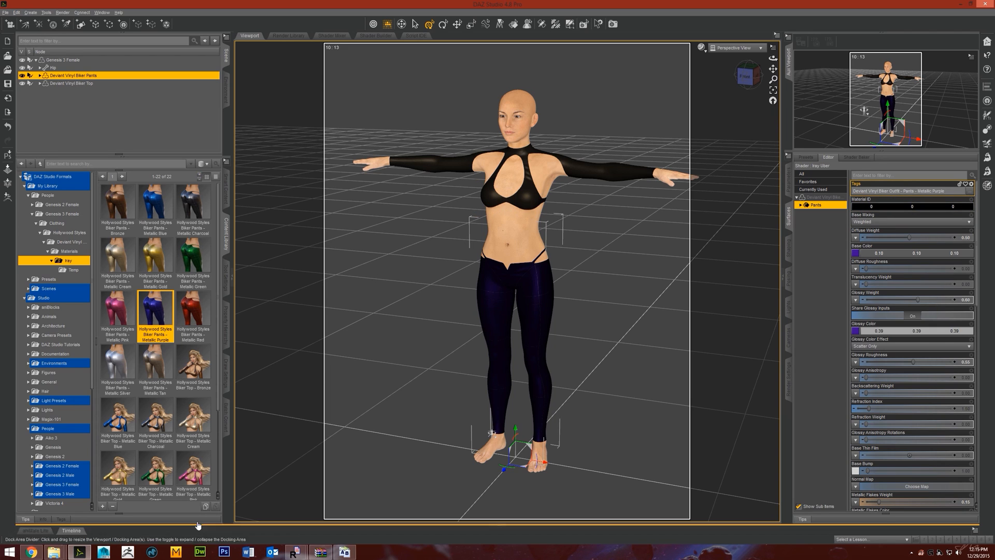
left_click(117, 206)
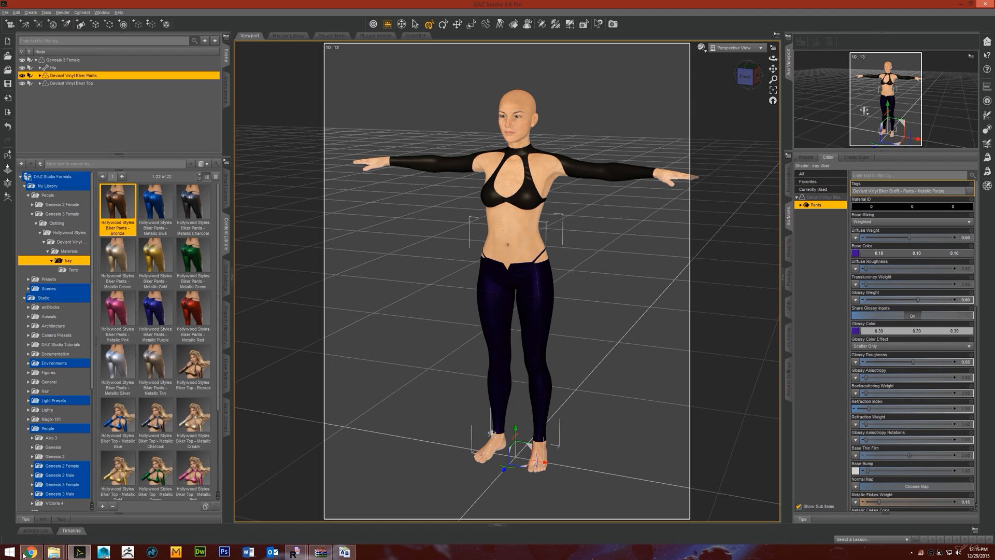
- Switch to Ecobyte Replace Text and change the .duf entry's source folder in New Group from Temp to its parent Iray folder
left_click(54, 552)
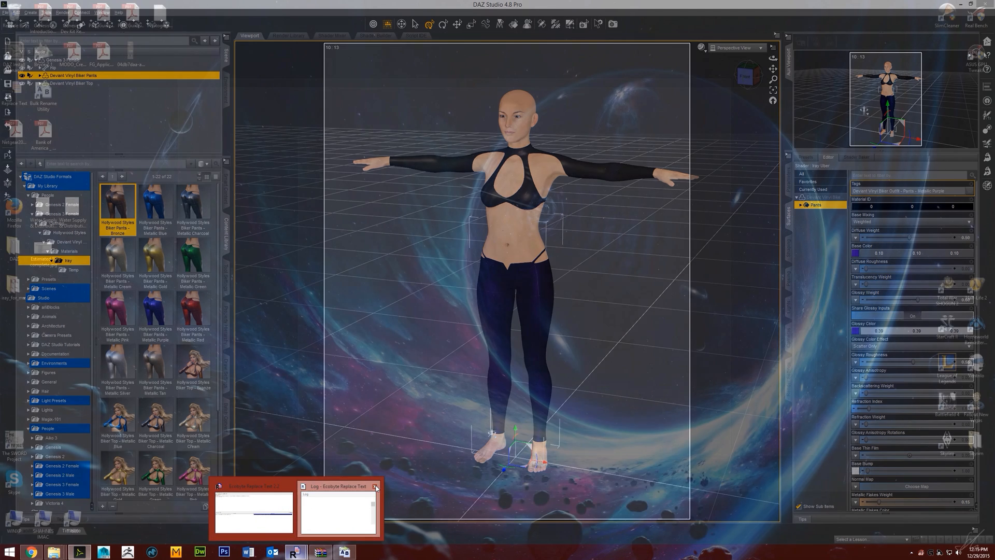
left_click(291, 510)
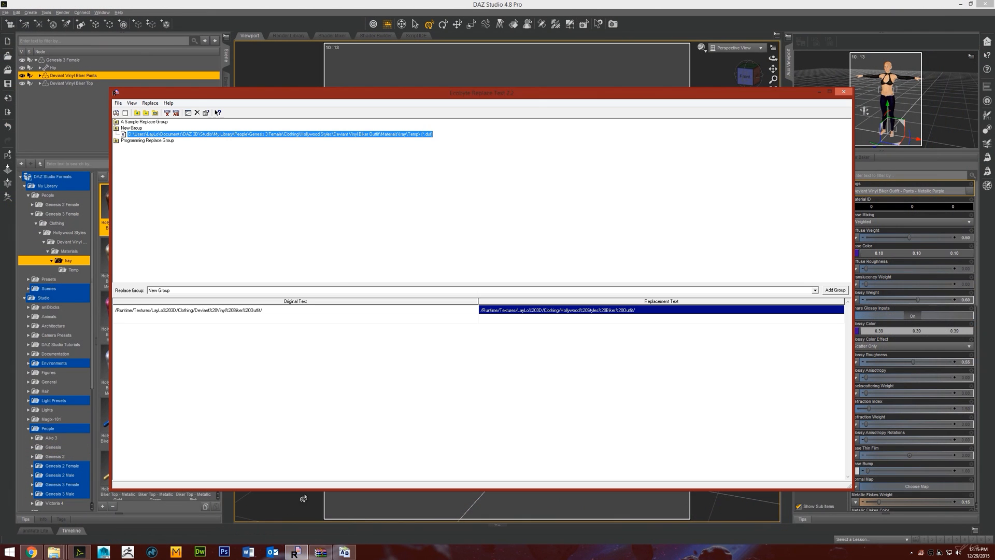
right_click(355, 136)
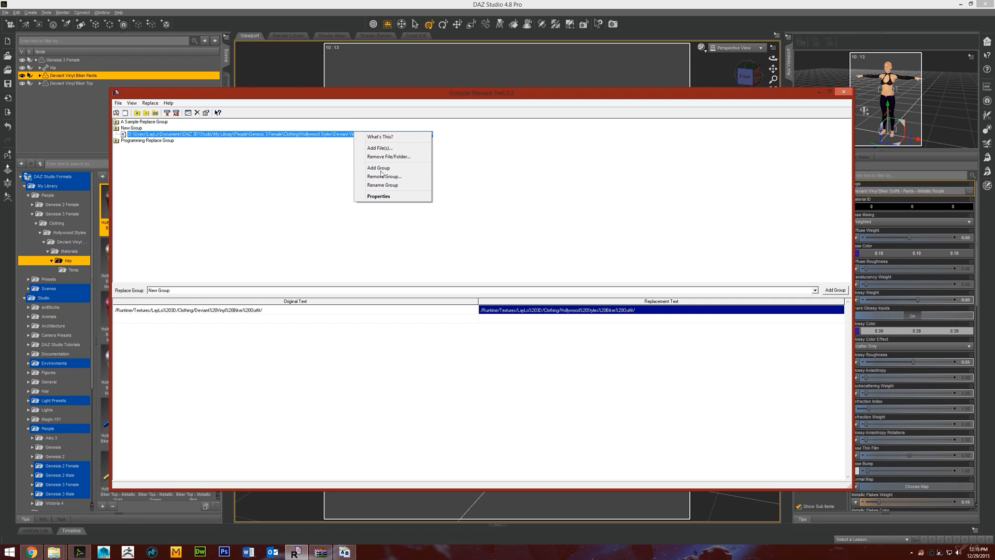
left_click(378, 196)
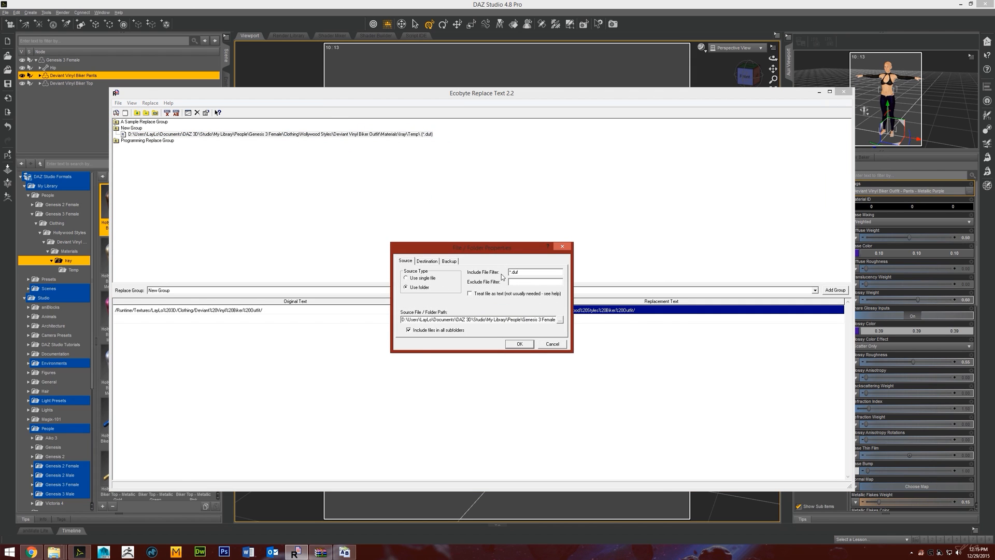
left_click(559, 320)
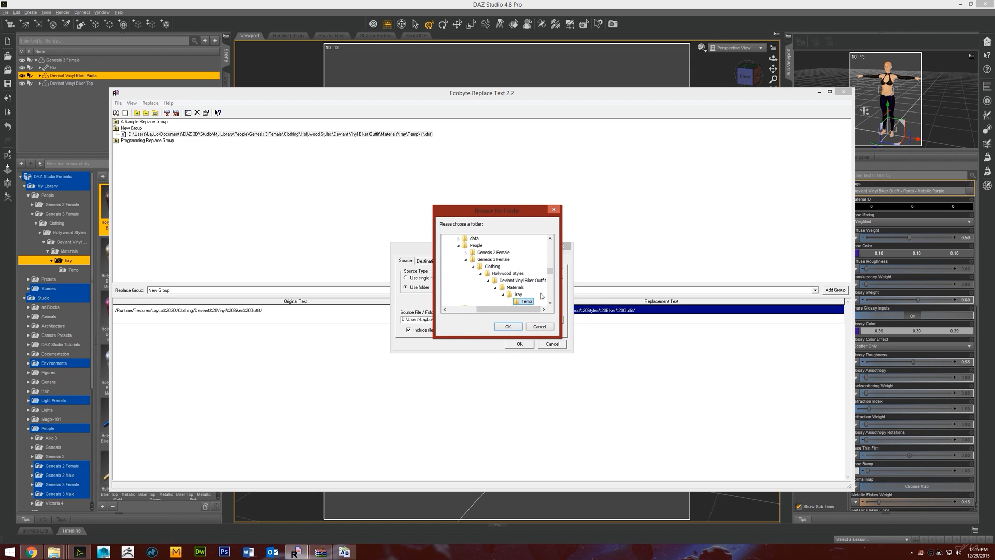
left_click(520, 294)
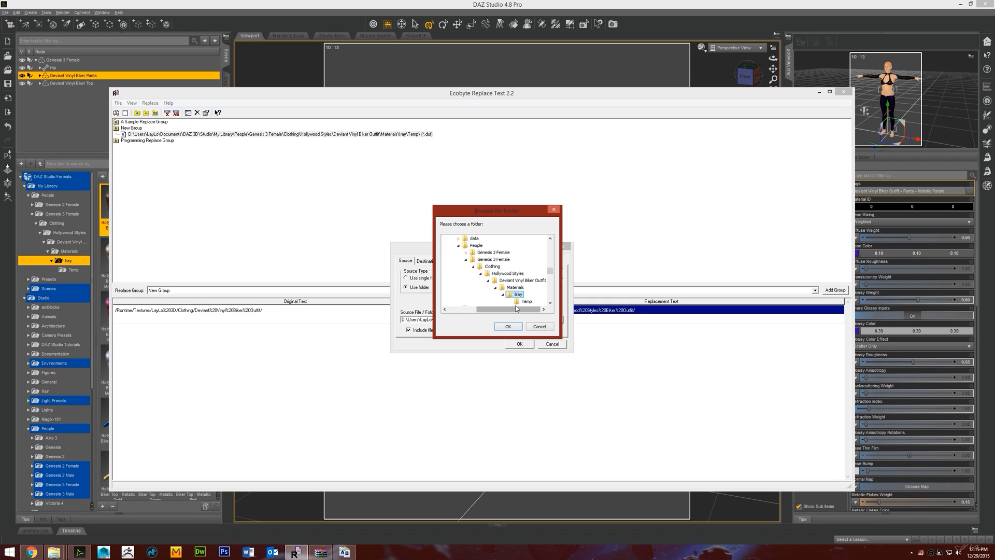
left_click_drag(533, 310, 532, 311)
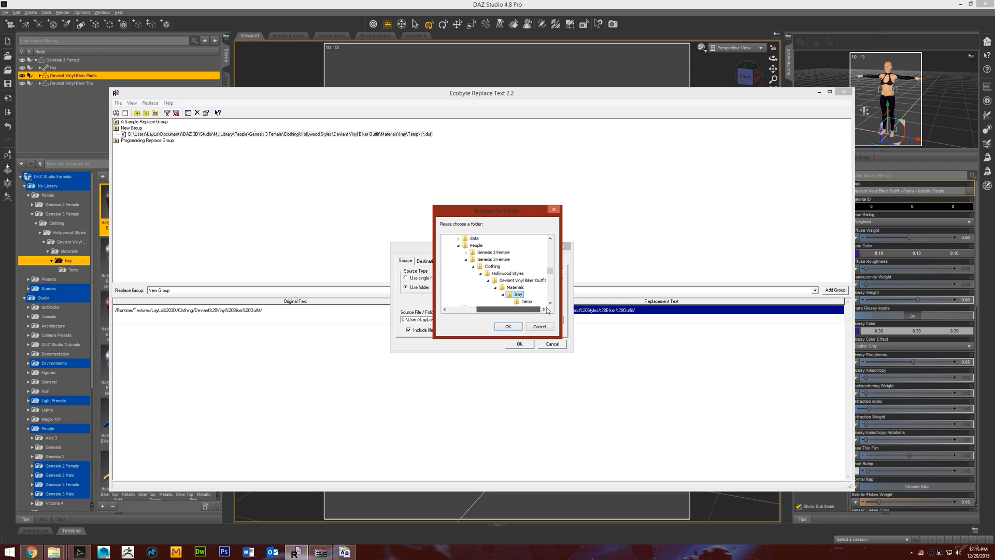
left_click(509, 327)
- Check the entry's destination, backup and source settings, and apply the file/folder properties
left_click(427, 262)
left_click(451, 262)
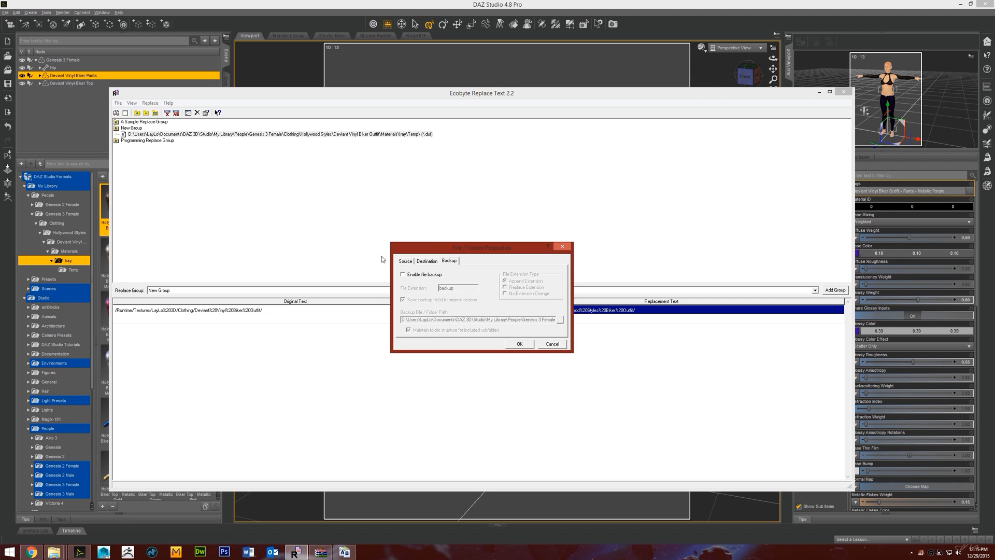
left_click(407, 263)
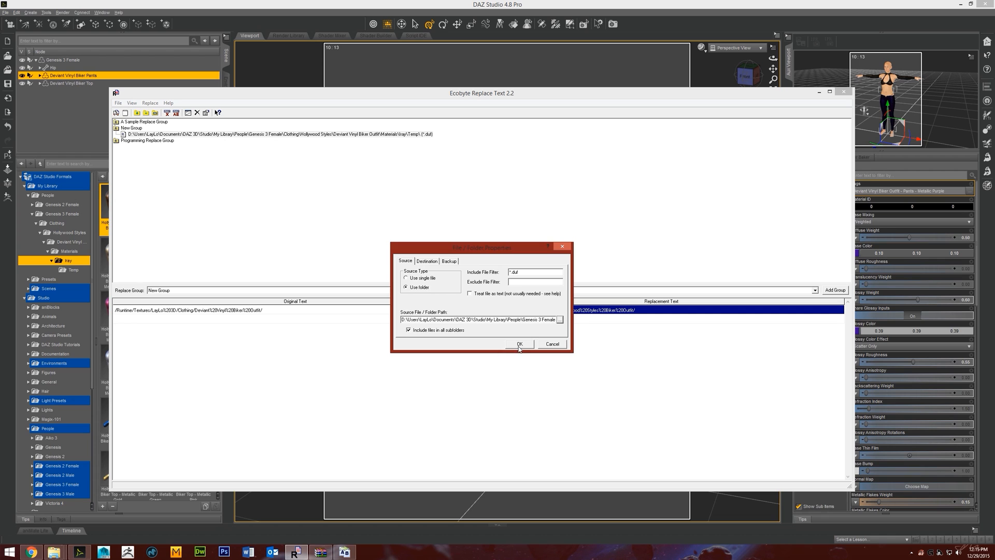
left_click_drag(509, 320, 609, 322)
left_click(520, 344)
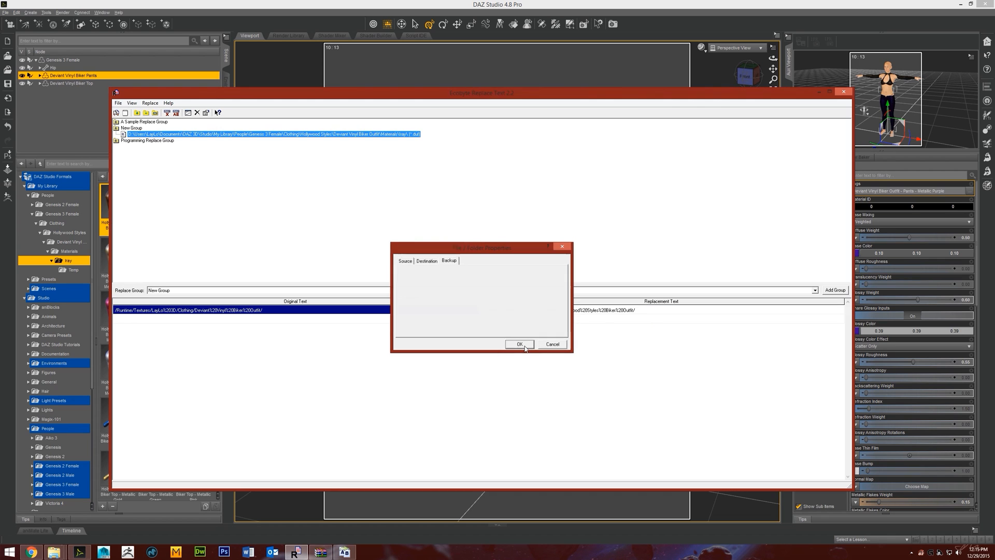
- Highlight Deviant Vinyl in the Pants surface's tag in DAZ Studio, and switch to the Iray folder in File Explorer
left_click(873, 197)
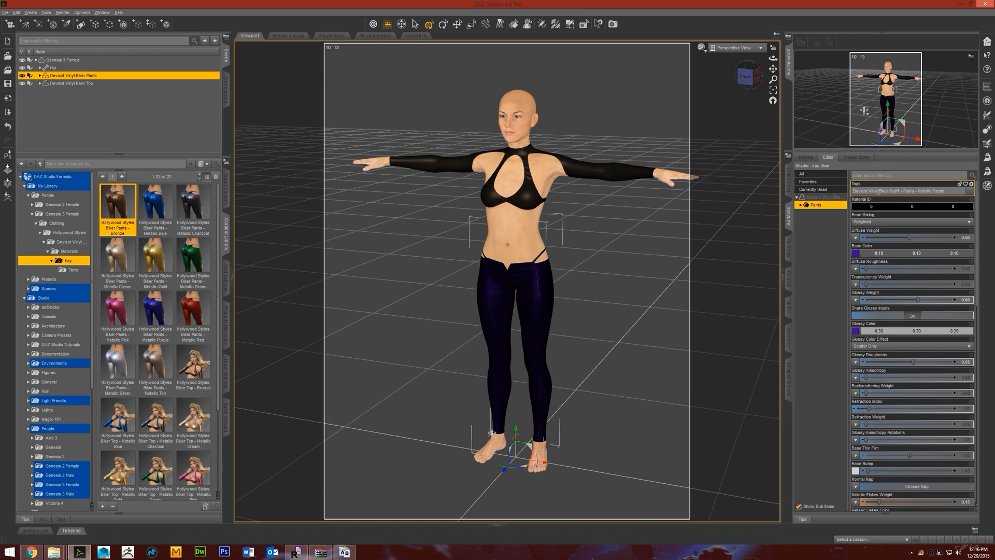
left_click_drag(875, 191, 851, 190)
mouse_move(53, 552)
left_click(133, 511)
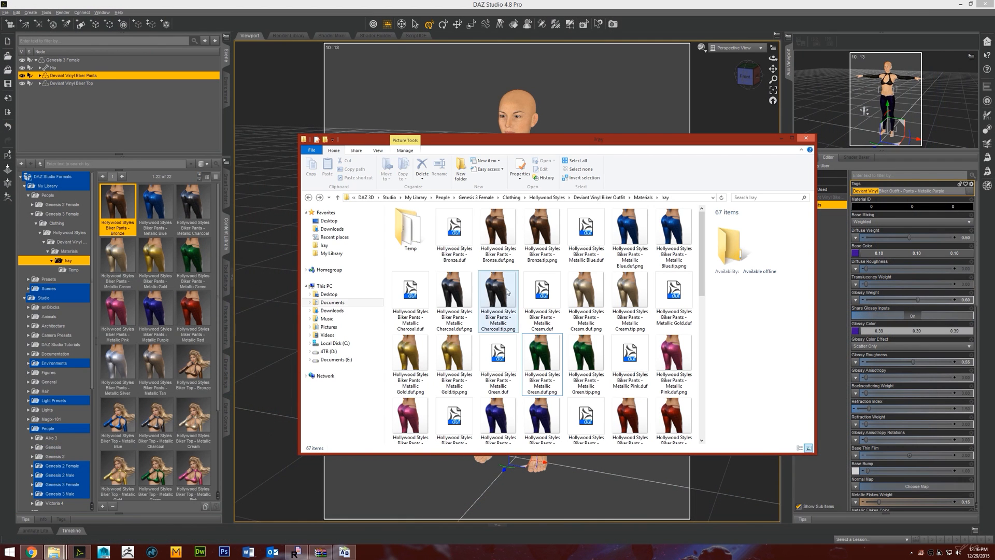
- Delete the Temp folder and open Hollywood Styles Biker Pants - Bronze.duf in Notepad
left_click(412, 230)
key("Delete")
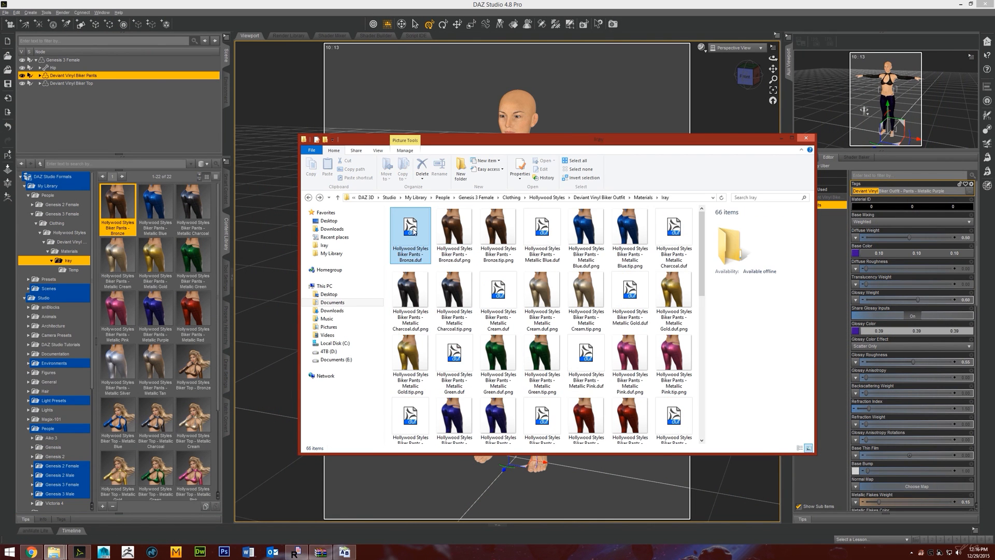
right_click(417, 243)
mouse_move(502, 259)
left_click(611, 264)
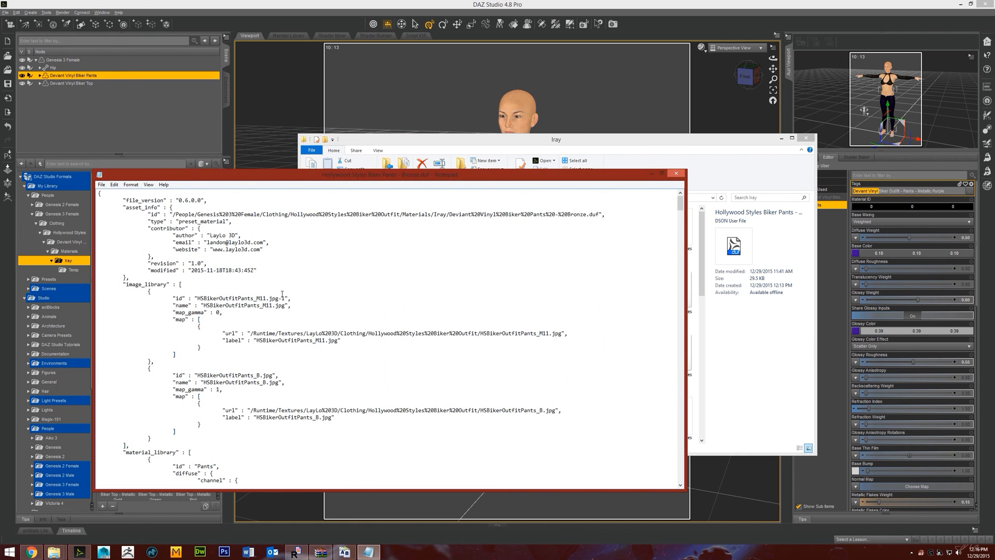
- Search the Bronze preset file for the text "Deviant Vinyl"
mouse_move(680, 204)
left_mouse_down()
mouse_move(680, 481)
mouse_move(683, 194)
left_mouse_up()
left_click(114, 185)
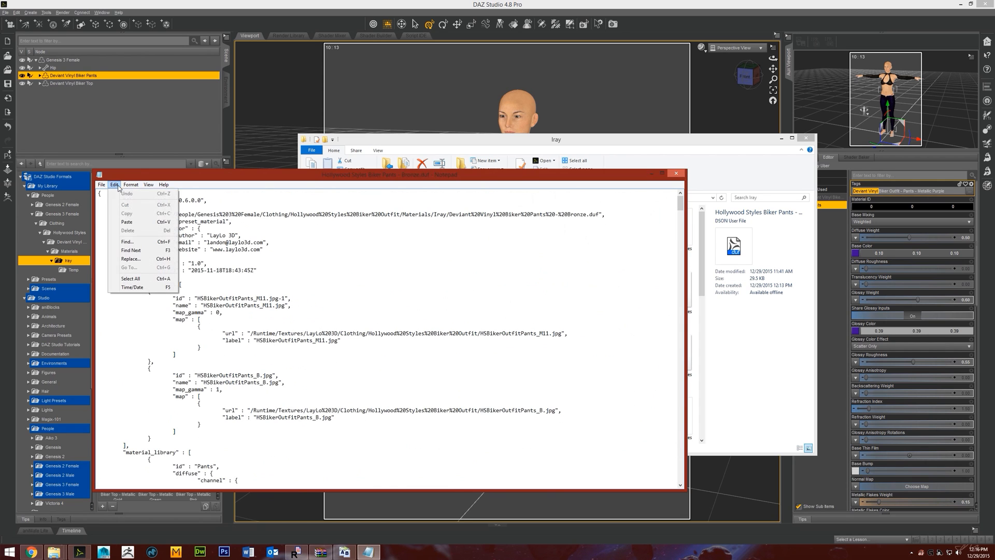
left_click(129, 242)
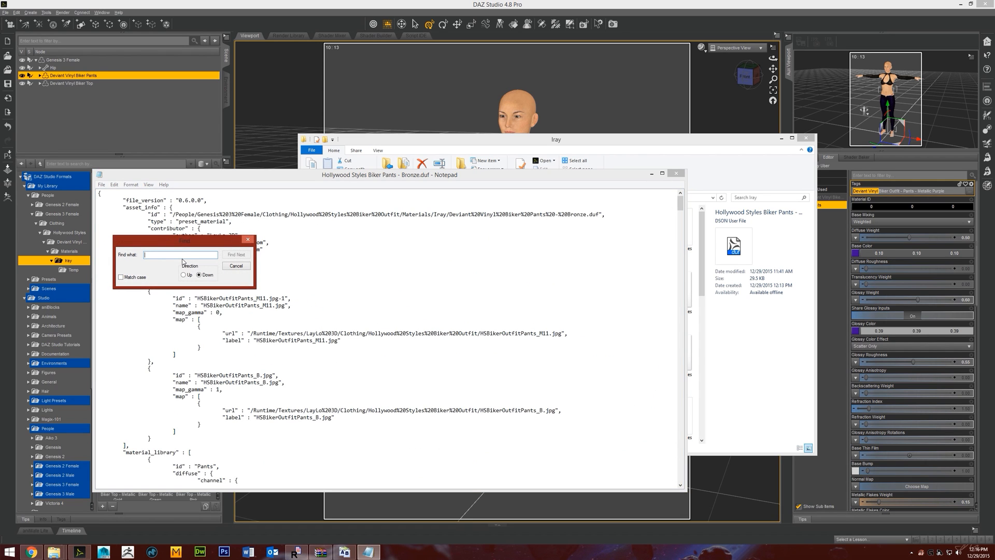
type("Deviant Vinyl")
left_click(237, 255)
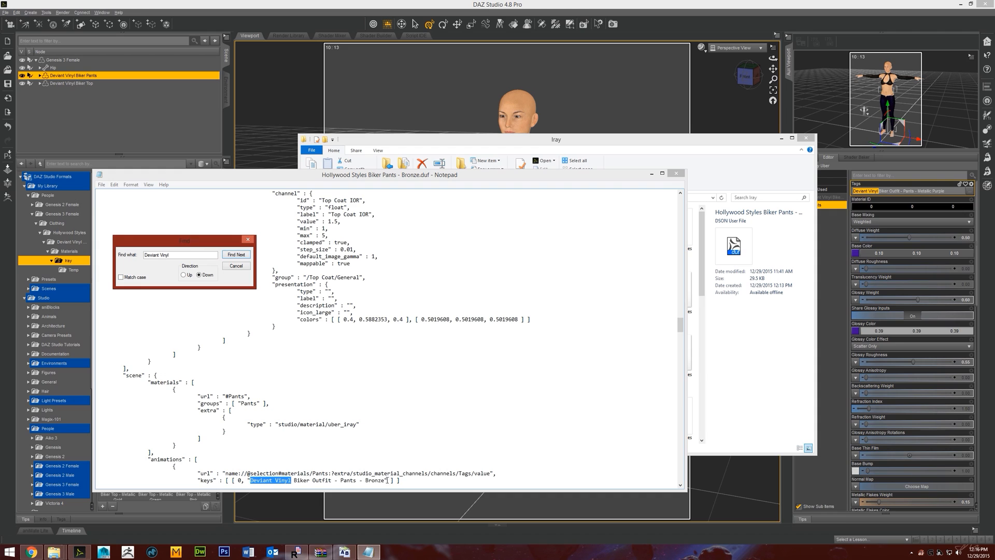
- Copy the search term "Deviant Vinyl" and close the search
left_click(853, 191)
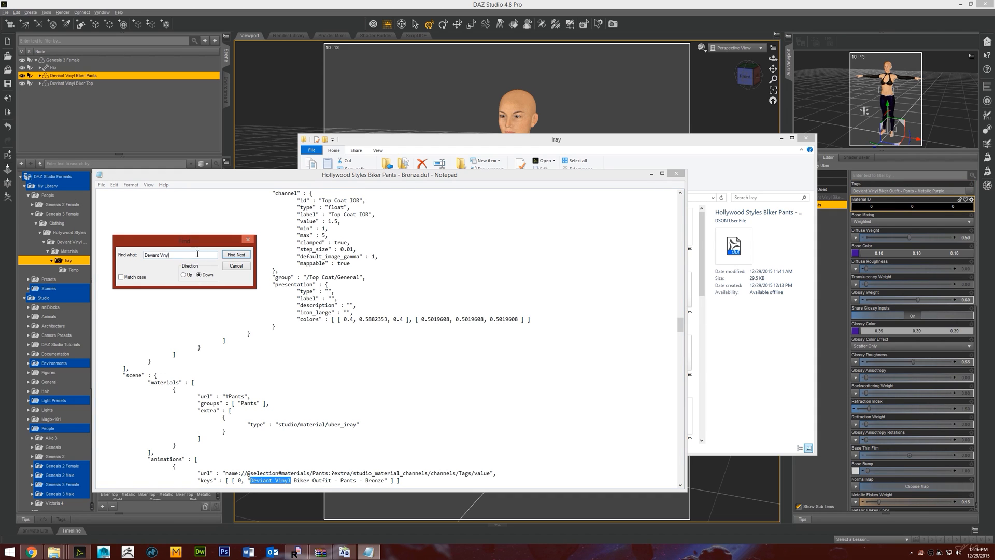
right_click(168, 255)
left_click(260, 323)
left_click(260, 323)
scroll(353, 443, "down", 3)
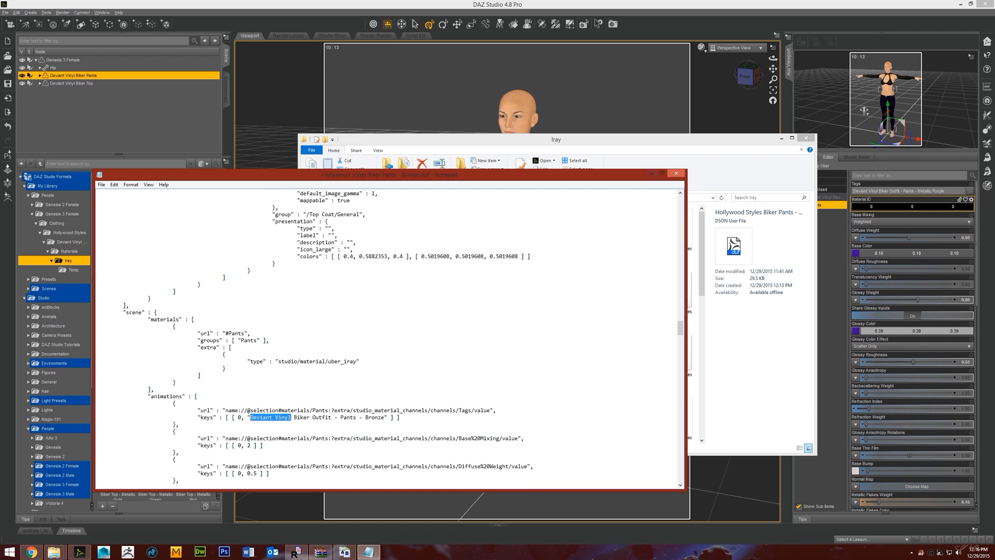
- Switch to Ecobyte Replace Text and replace the New Group's original text with "Deviant Vinyl"
left_click(294, 552)
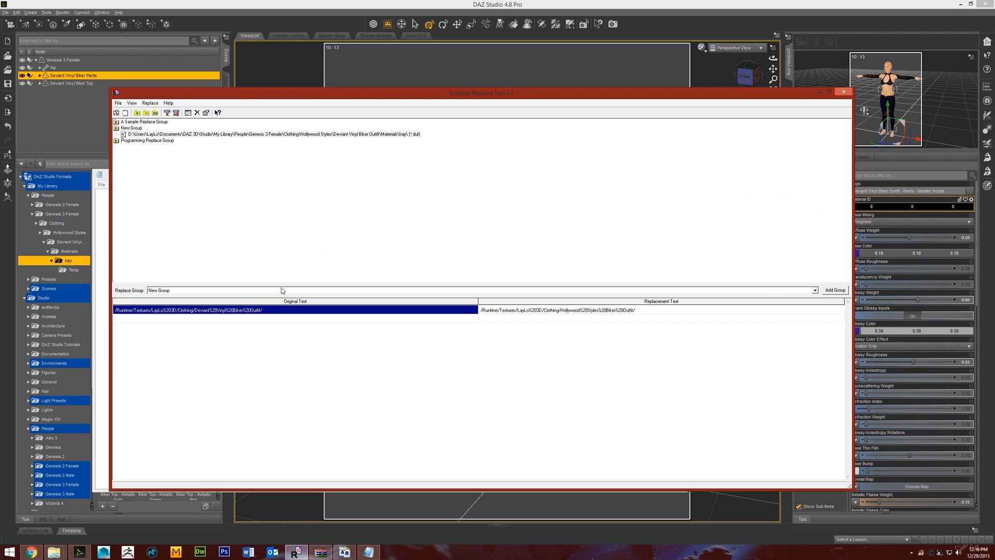
left_click(215, 311)
left_click_drag(272, 307, 140, 309)
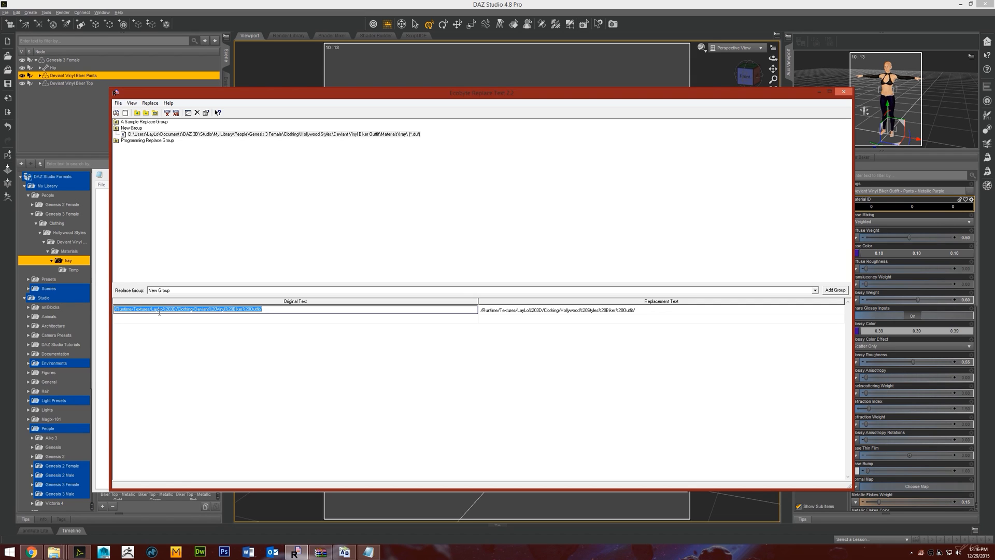
right_click(159, 313)
left_click(213, 371)
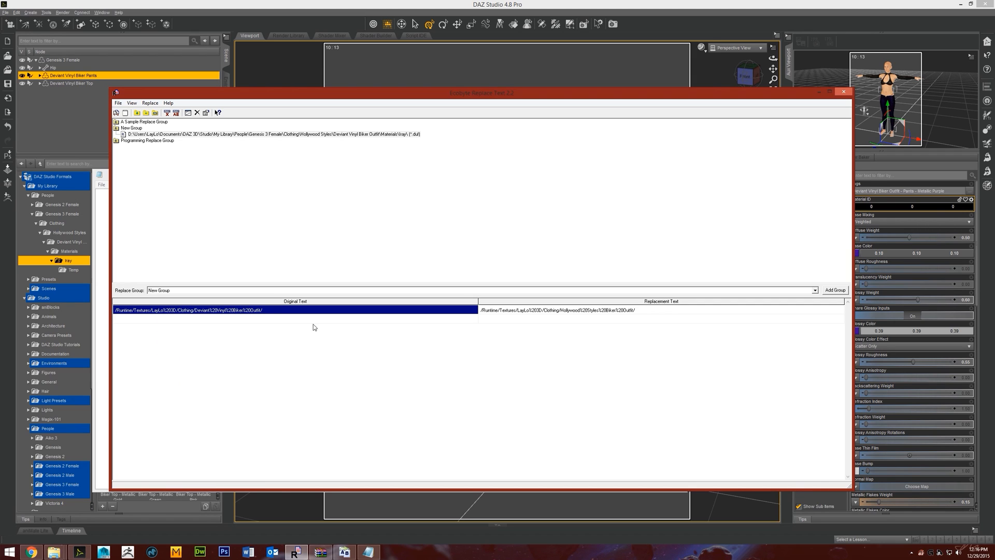
left_click(276, 309)
left_click_drag(271, 309, 44, 306)
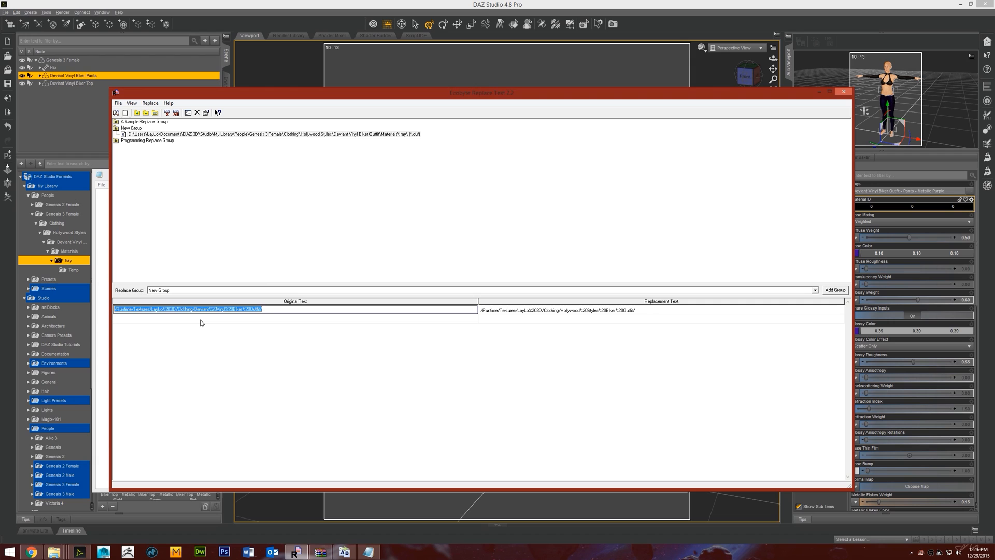
key("ctrl+v")
- Set the replacement text for "Deviant Vinyl" to "Hollywood Styles"
left_click(564, 308)
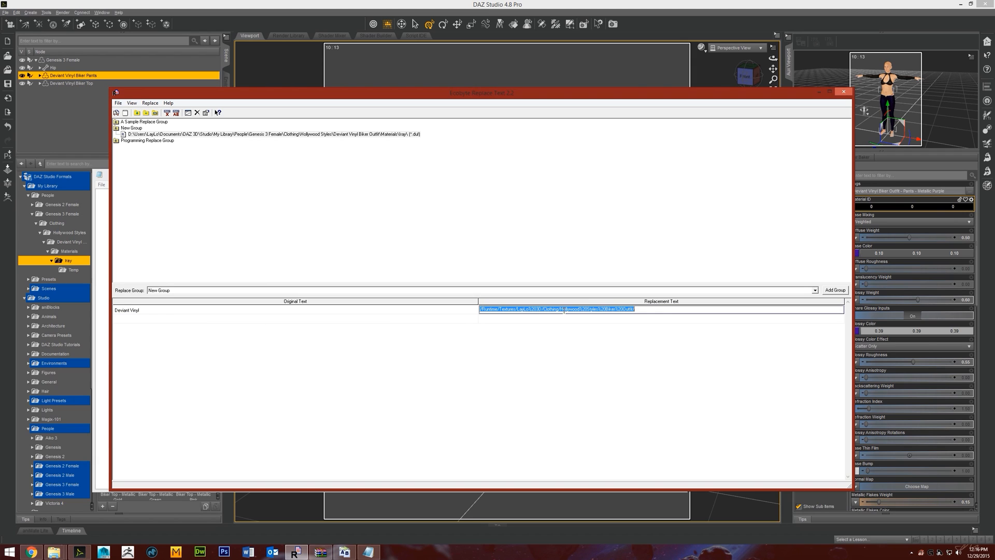
type("Hollywood Styles")
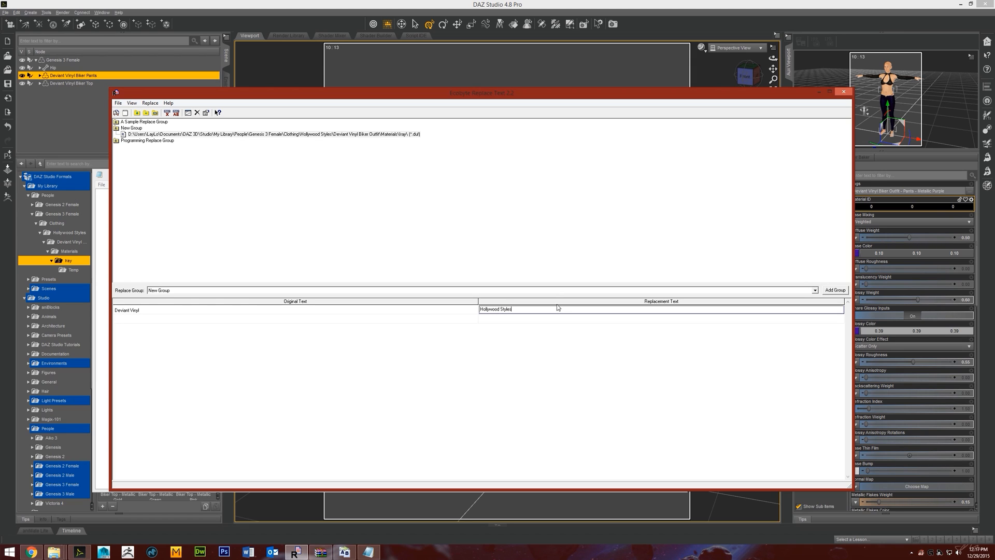
key("Return")
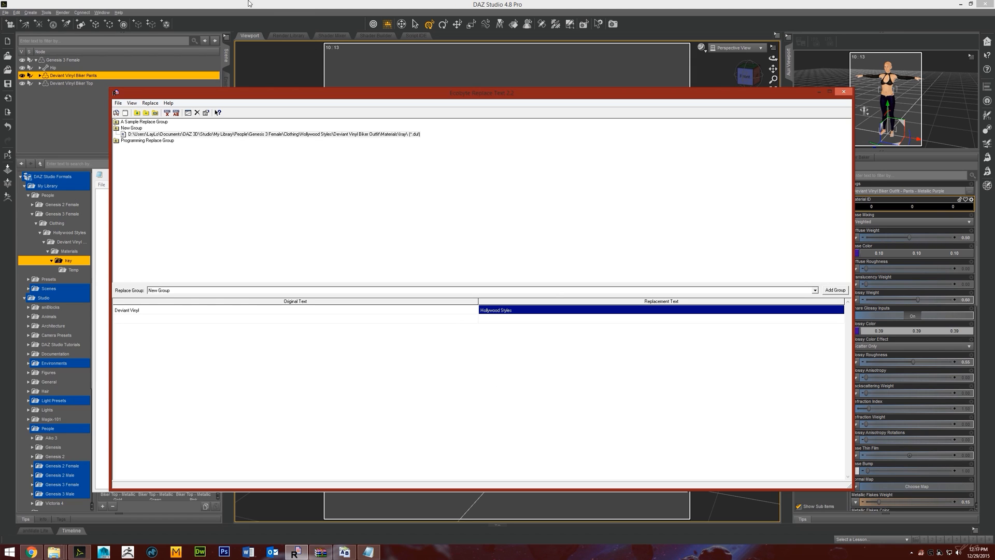
- Check the Iray materials folder's preset files and run the text replacement on its .duf files
left_click(196, 135)
mouse_move(54, 552)
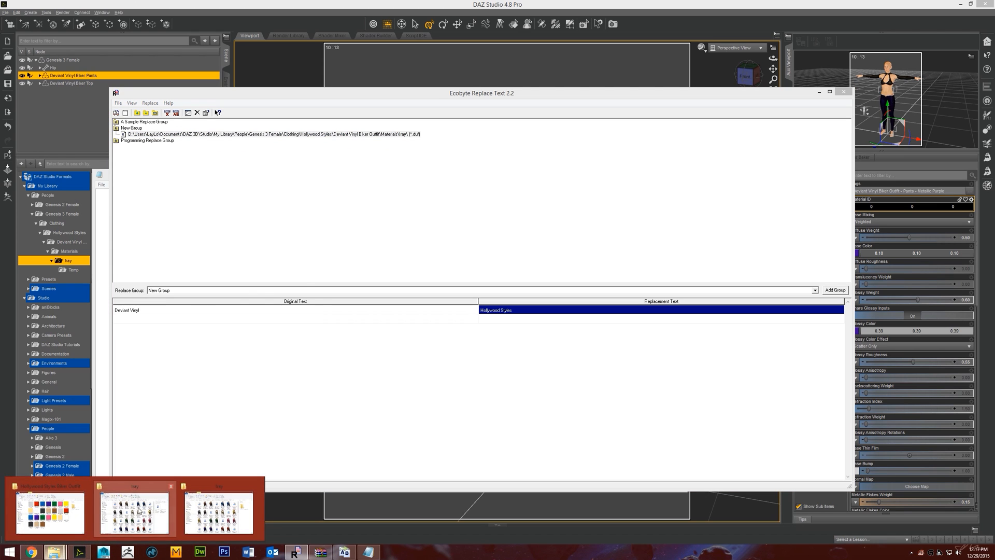
left_click(138, 511)
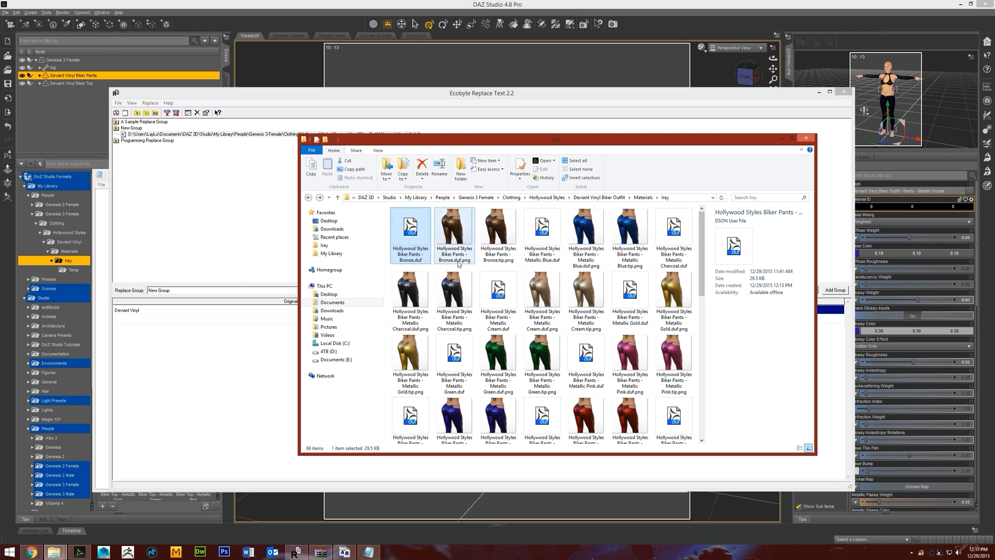
left_click(202, 356)
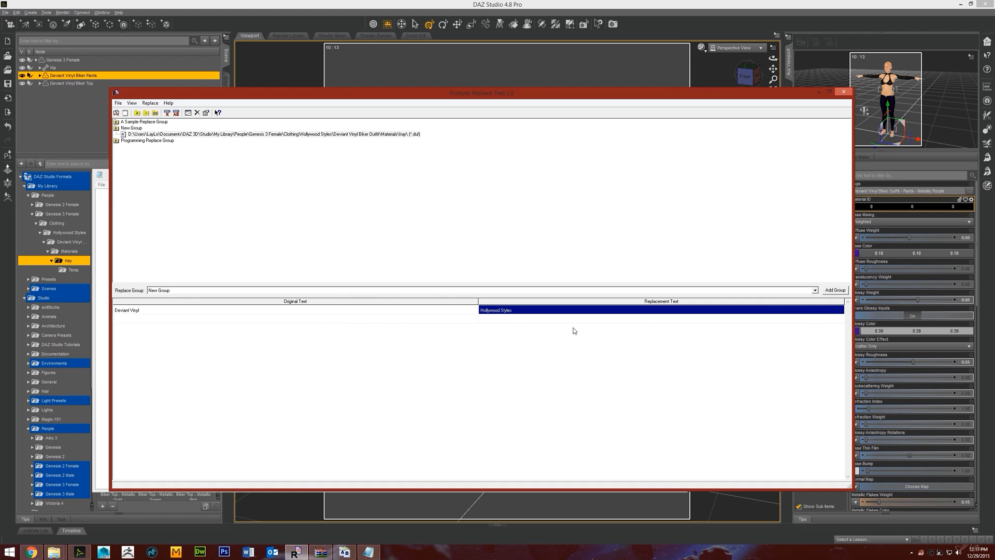
left_click(116, 113)
left_click(505, 304)
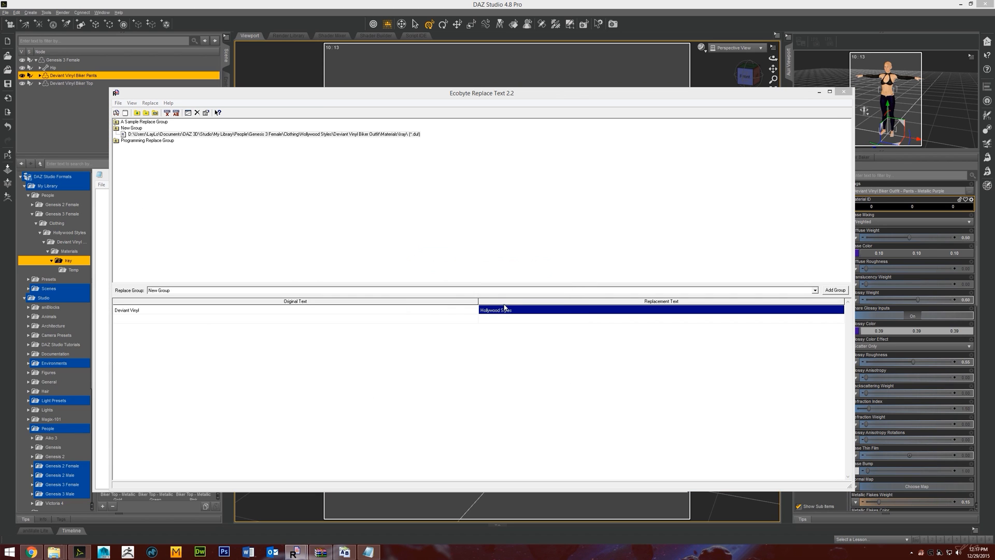
- Return to DAZ Studio and refresh the Iray materials folder in the content library
left_click(67, 266)
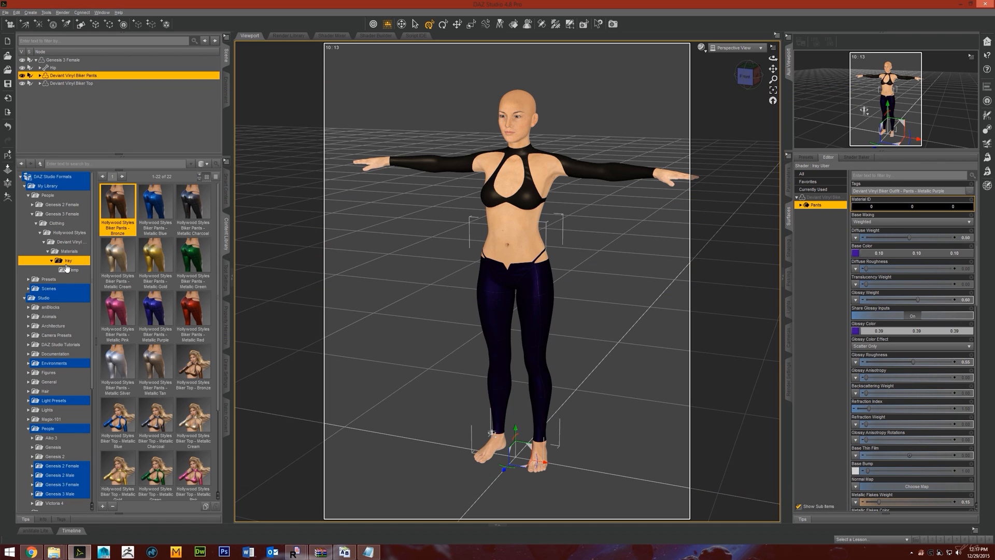
right_click(137, 238)
left_click(157, 250)
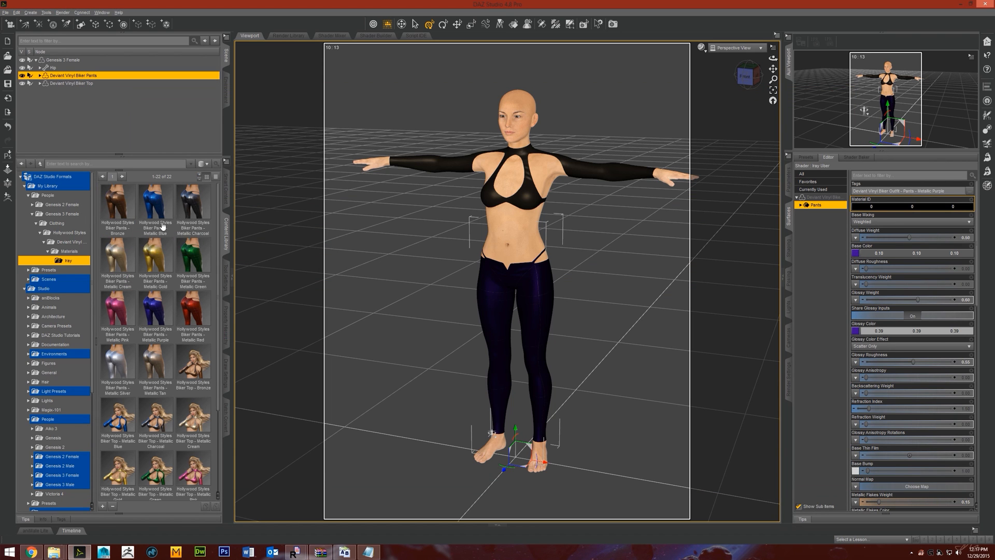
- Test the Bronze, Metallic Blue, Metallic Charcoal and Metallic Gold presets on the biker pants
left_click(111, 195)
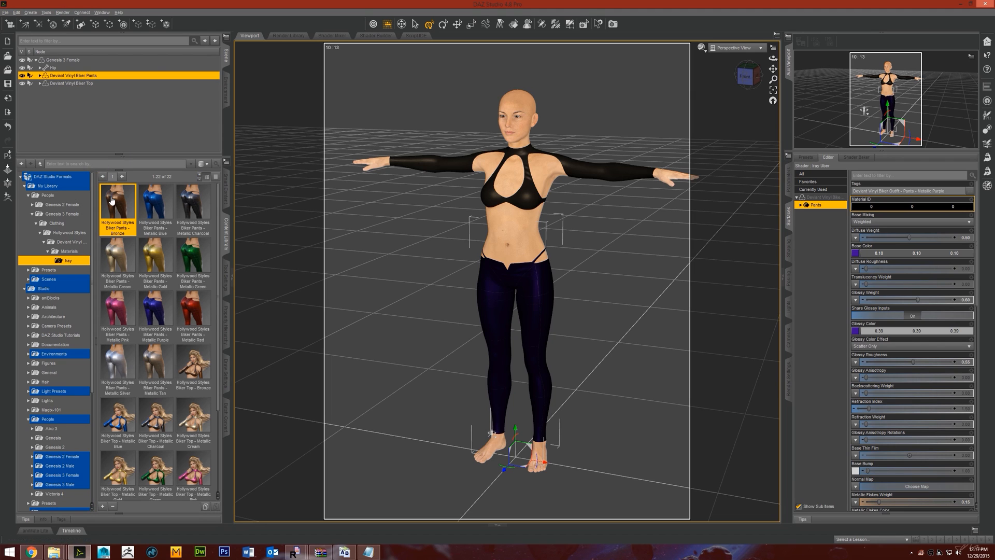
double_click(132, 208)
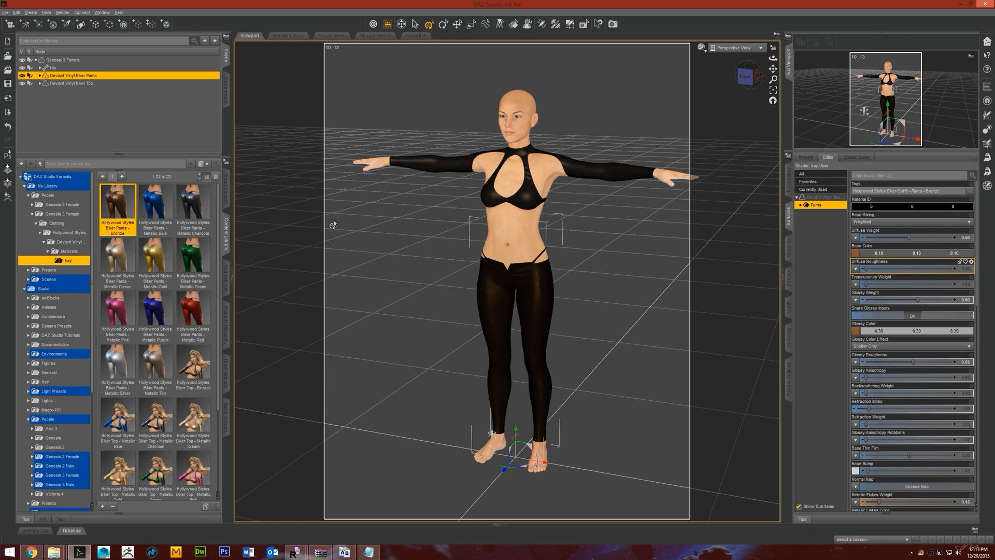
double_click(153, 233)
double_click(193, 207)
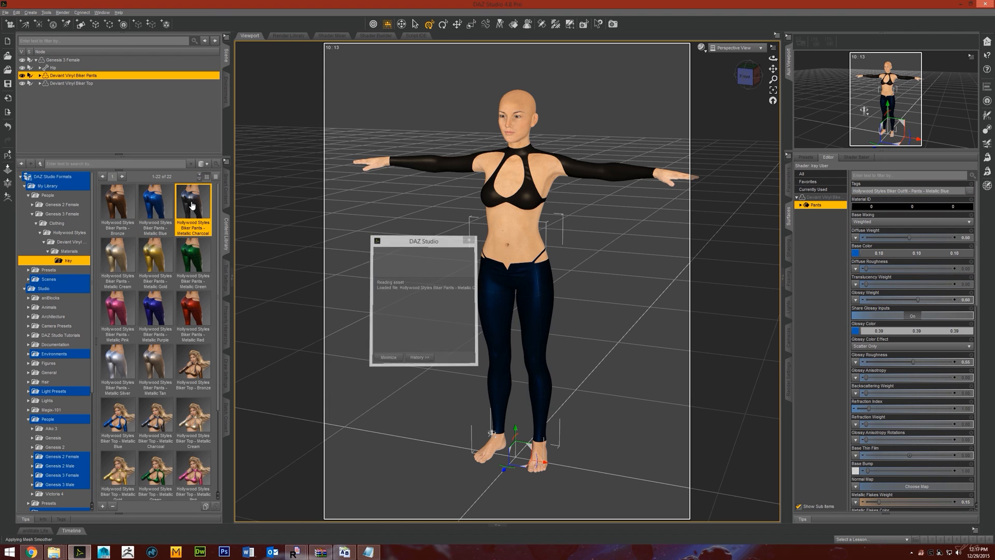
double_click(139, 256)
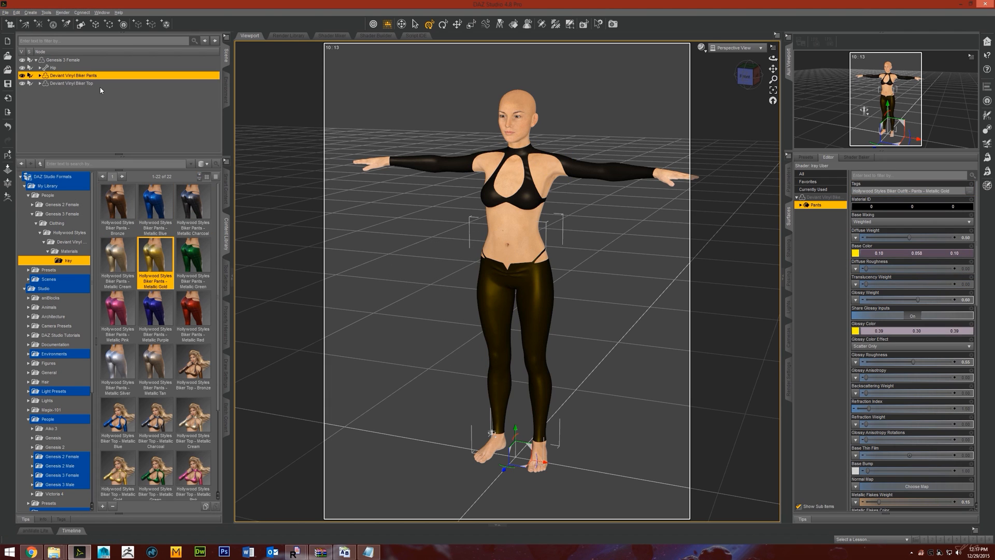
- Apply the Hollywood Styles Biker Top - Bronze preset to the biker top and show its Top surface properties
left_click(72, 83)
scroll(145, 361, "down", 2)
double_click(195, 264)
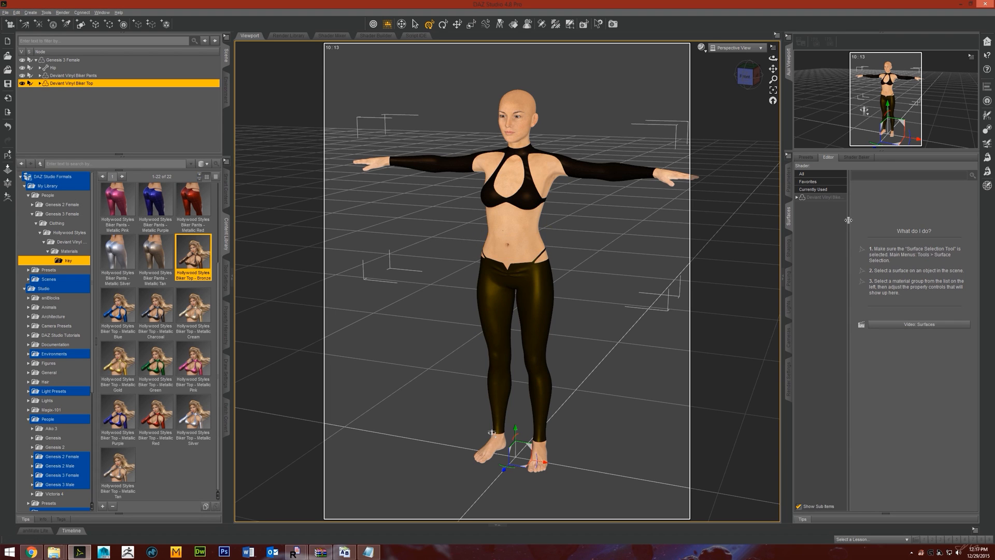
left_click(798, 197)
left_click(825, 206)
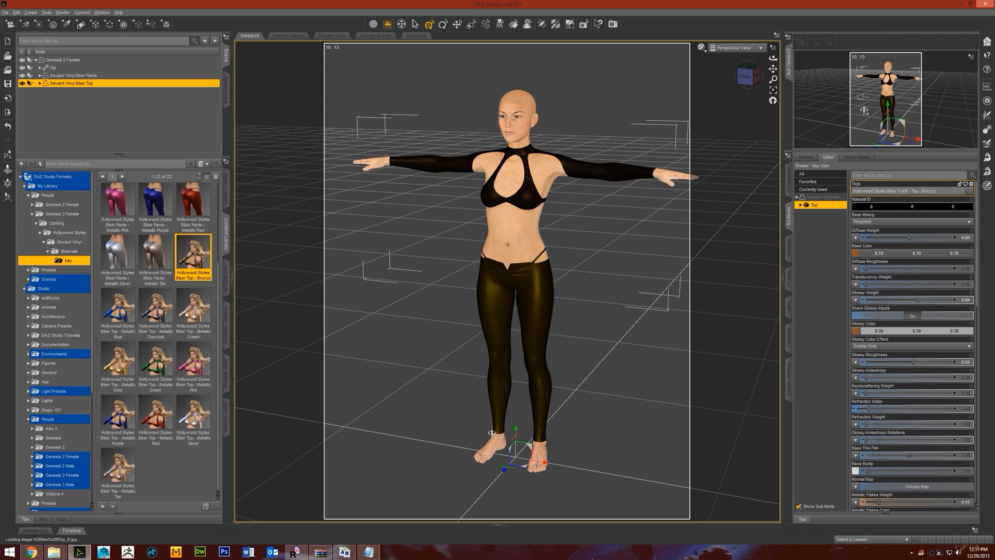
- Try the Metallic Blue, Metallic Charcoal, Metallic Cream and Metallic Gold presets on the biker top
double_click(118, 307)
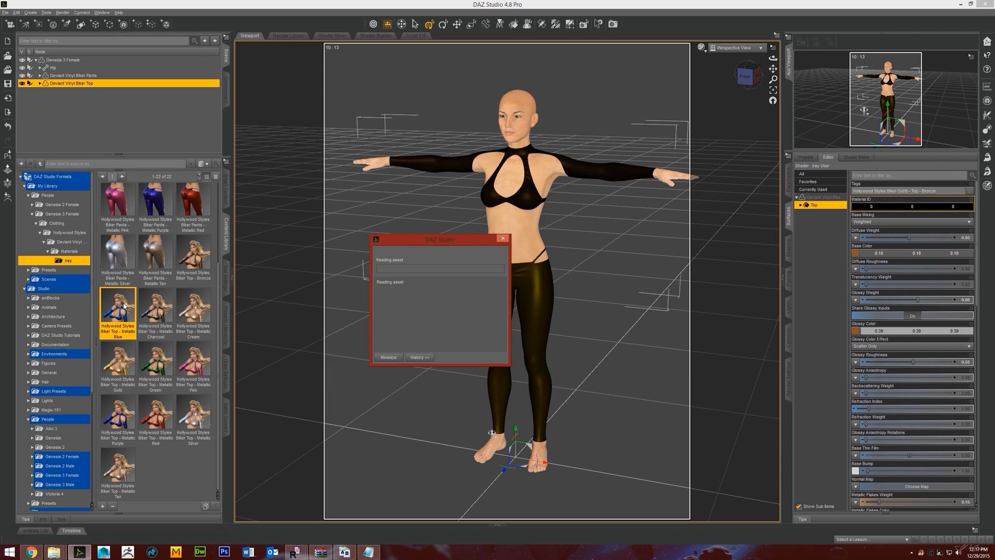
double_click(155, 307)
double_click(204, 308)
double_click(129, 363)
- Review the Iray presets and the wearables in the parent outfit folder, ending back in the Iray folder
scroll(165, 376, "up", 2)
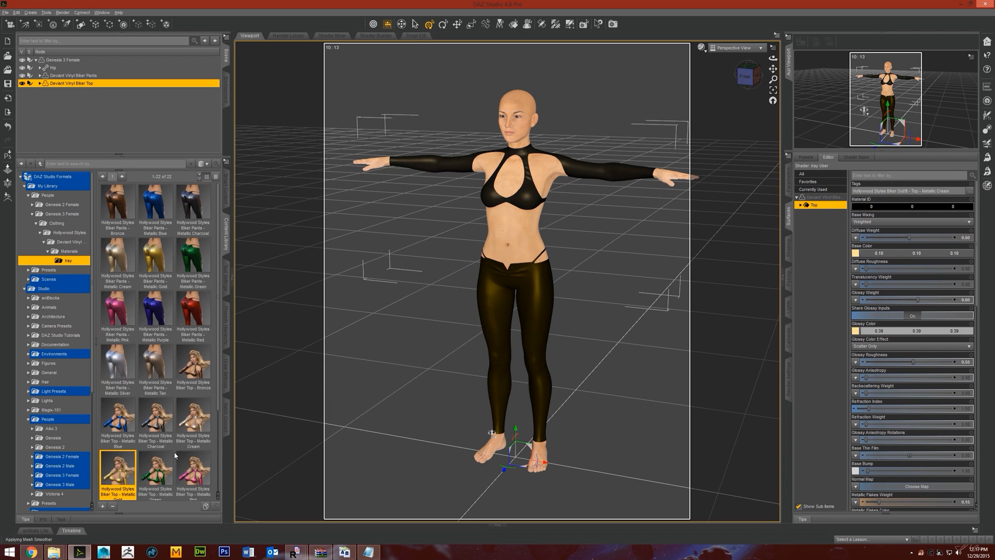
scroll(164, 377, "down", 2)
scroll(155, 363, "up", 2)
mouse_move(110, 247)
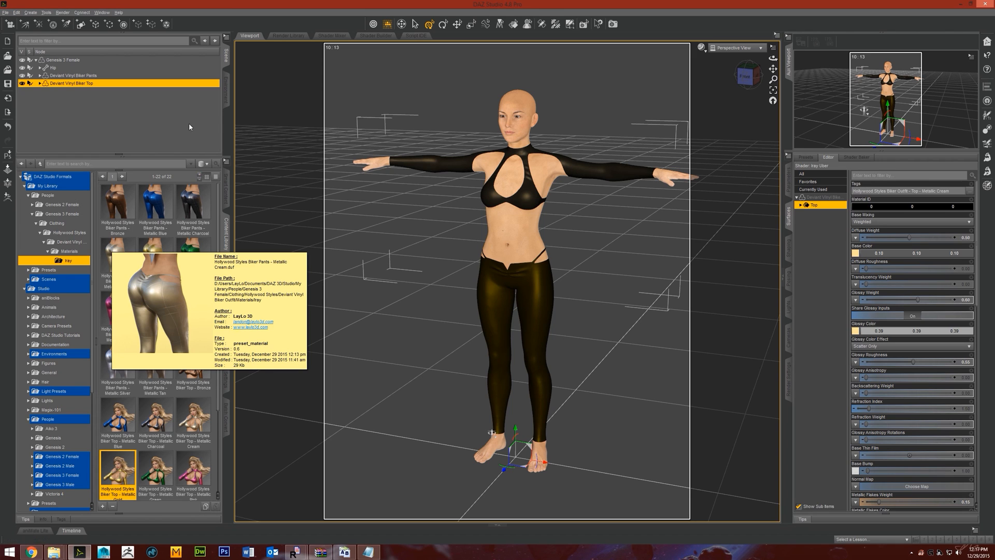
double_click(111, 248)
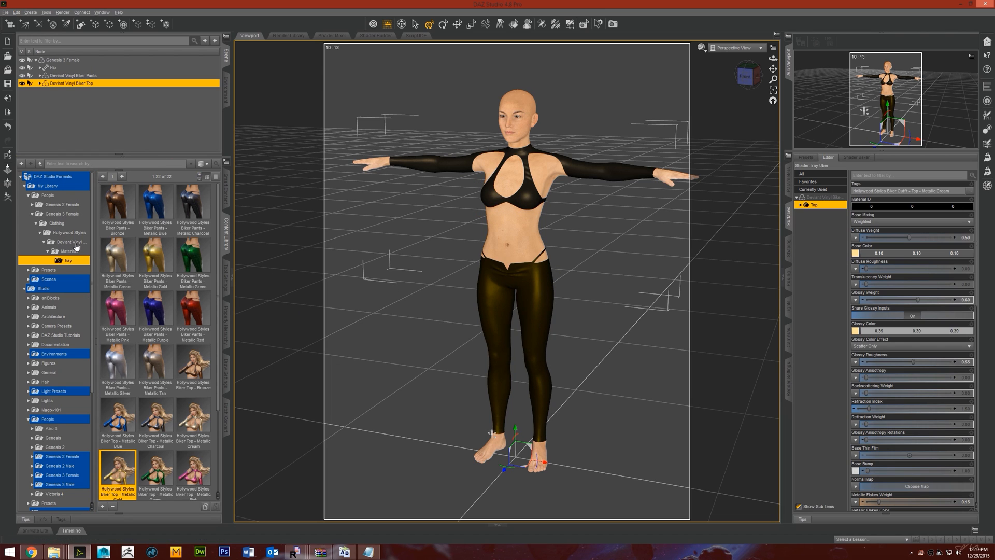
left_click_drag(154, 202, 506, 270)
left_click(76, 242)
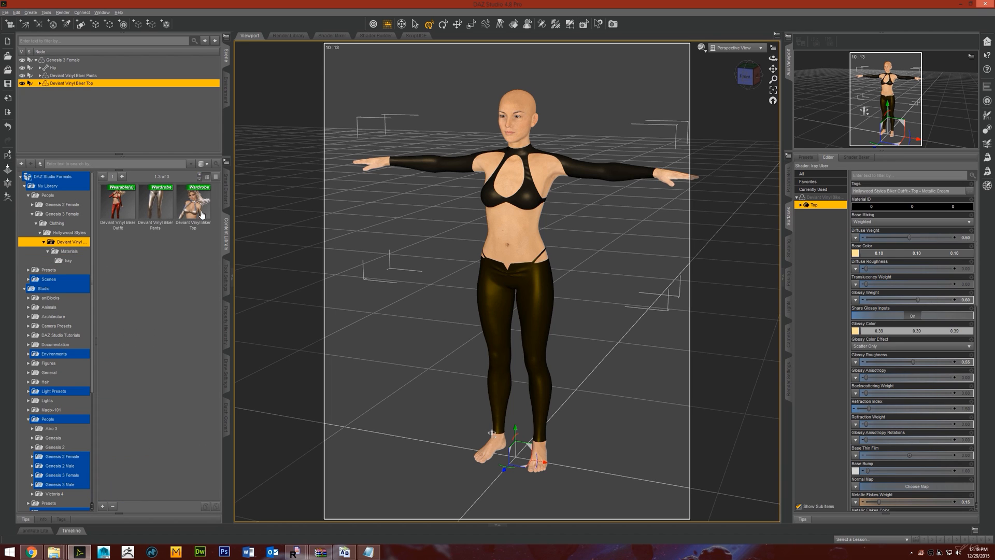
left_click(70, 260)
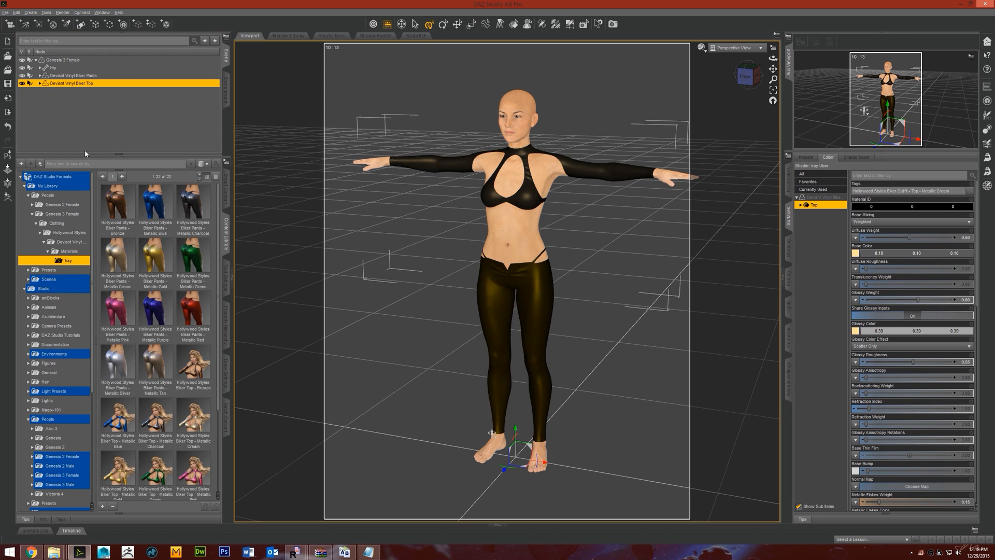
- Apply the Hollywood Styles Biker Top - Metallic Tan preset to the biker top and select the biker pants
scroll(144, 414, "down", 3)
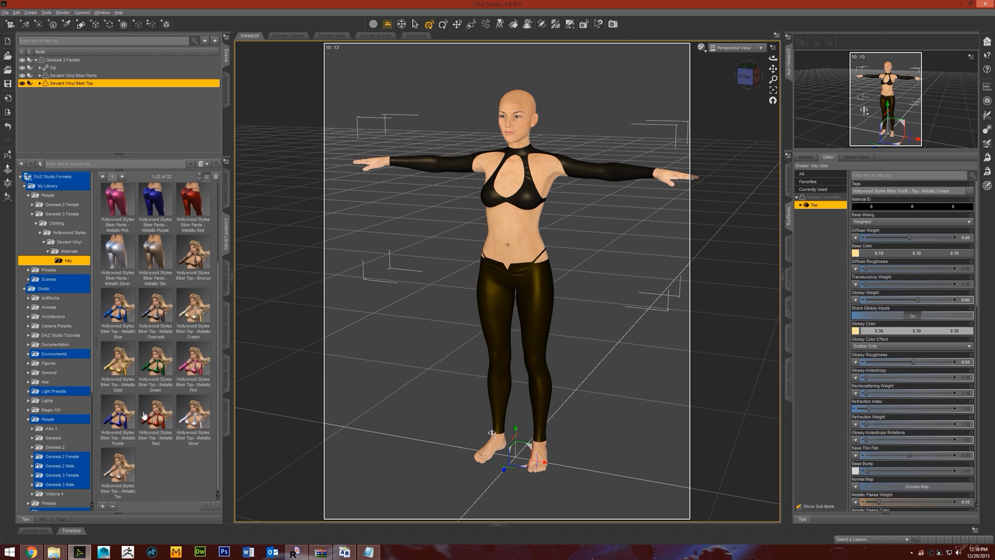
double_click(124, 475)
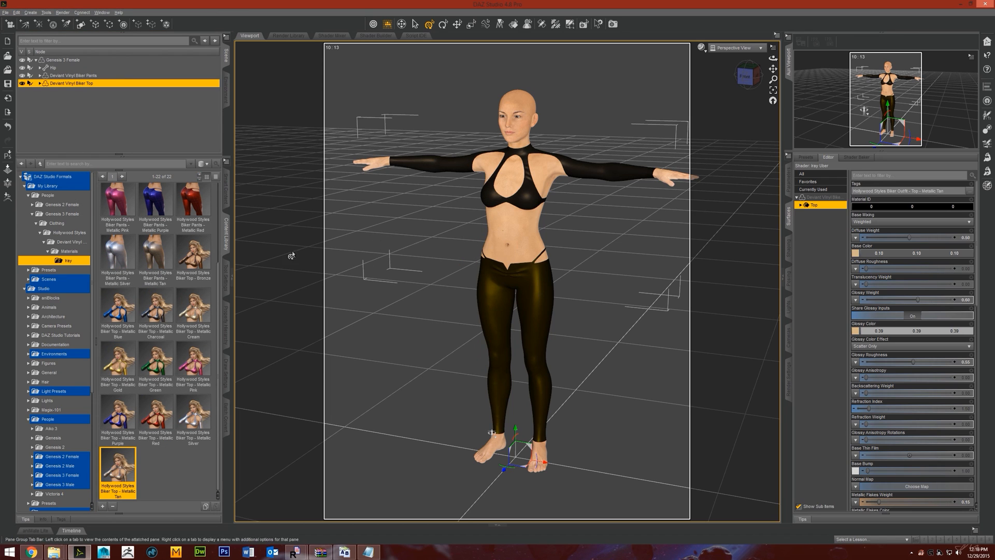
left_click(88, 76)
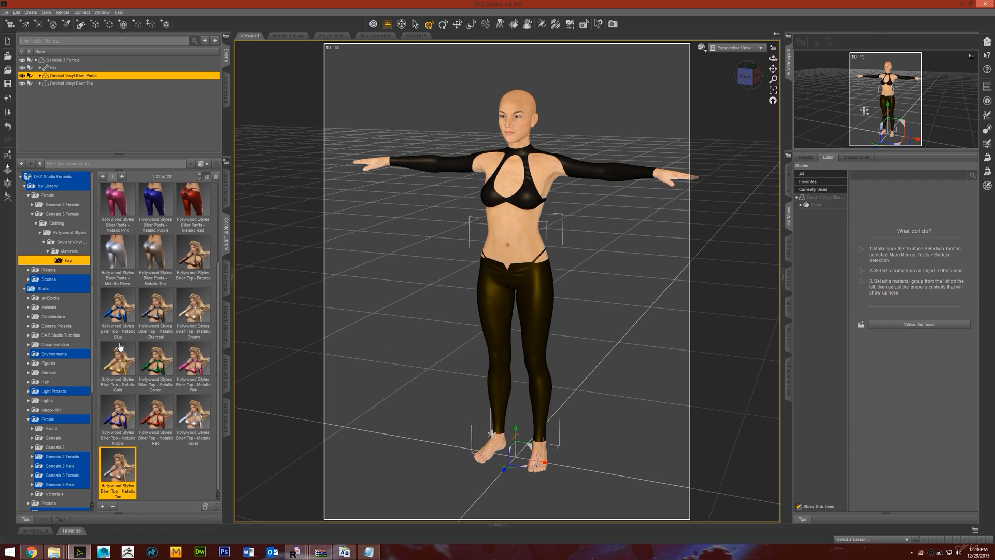
- Apply the Hollywood Styles Biker Pants - Metallic Tan preset to the biker pants and rename their scene node Hollywood Styles Biker Pants
scroll(120, 347, "up", 3)
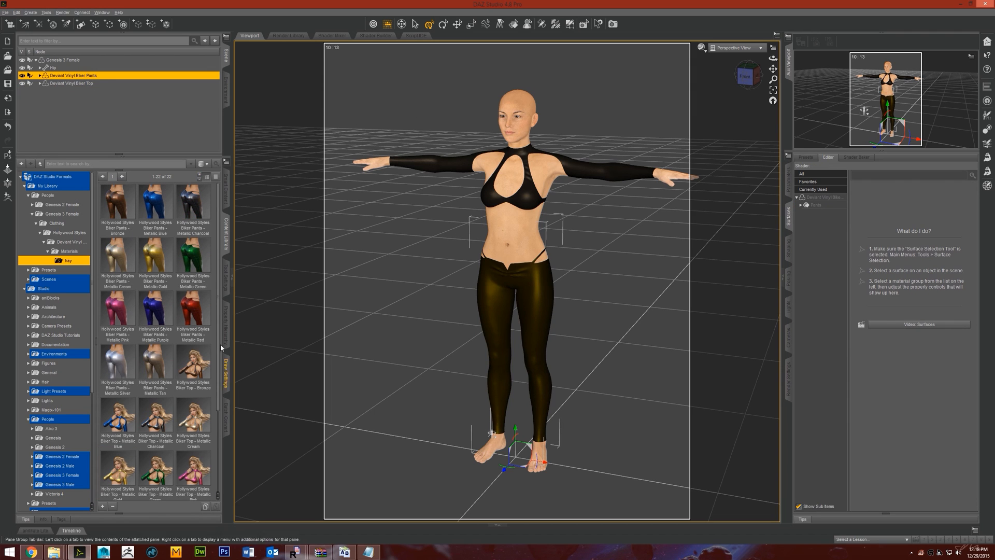
double_click(157, 371)
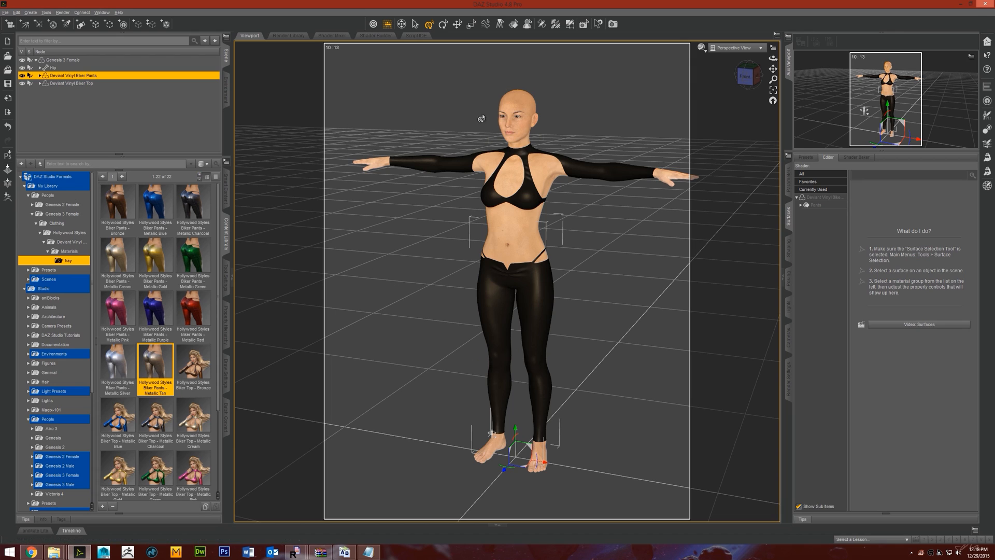
double_click(99, 75)
left_click_drag(75, 76, 13, 81)
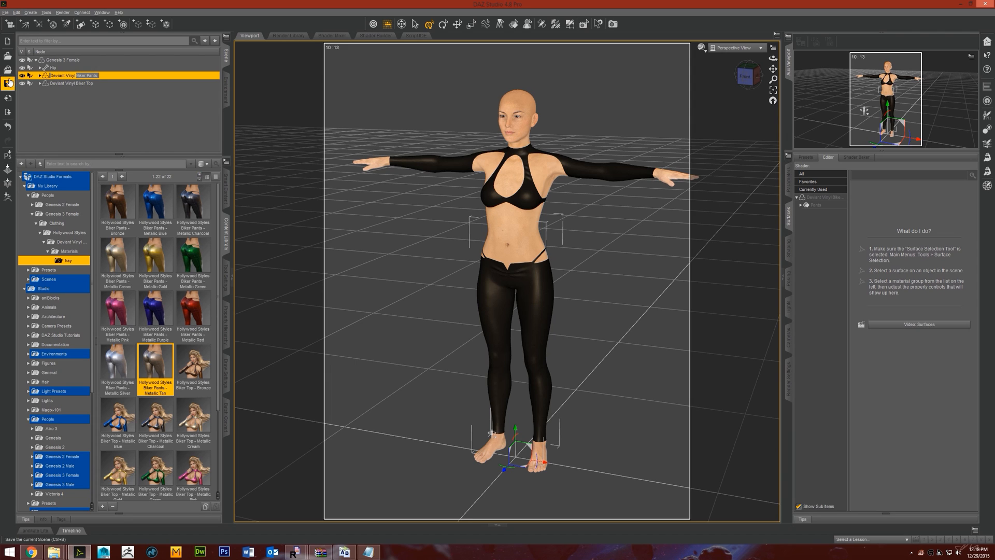
type("Hollywood")
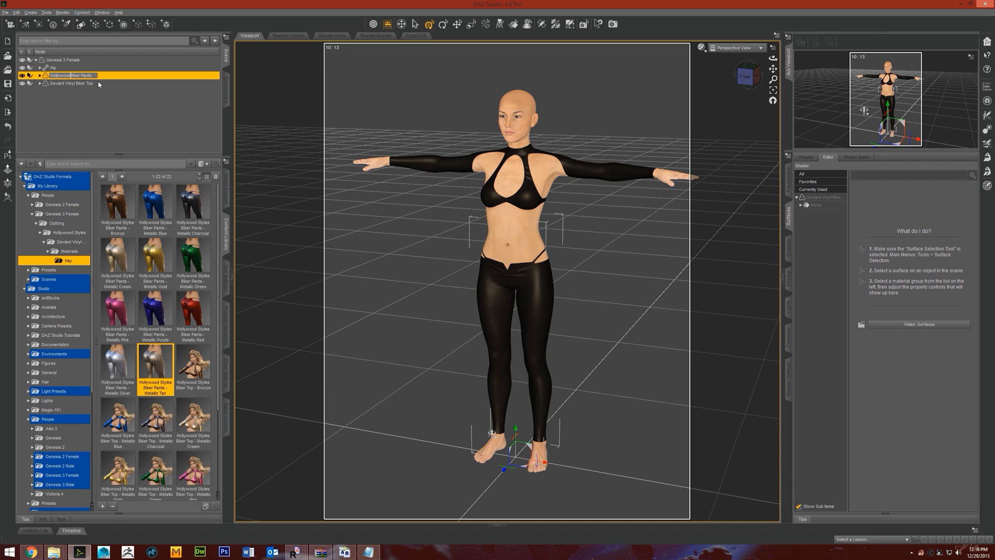
type(" Styles")
key("Return")
- Rename the Deviant Vinyl Biker Top scene node as Hollywood Styles Biker Top
left_click(71, 83)
right_click(70, 82)
left_click(67, 91)
left_click(69, 86)
double_click(76, 83)
left_click_drag(76, 82, 32, 86)
key("BackSpace")
type("Hollywood StyBiker")
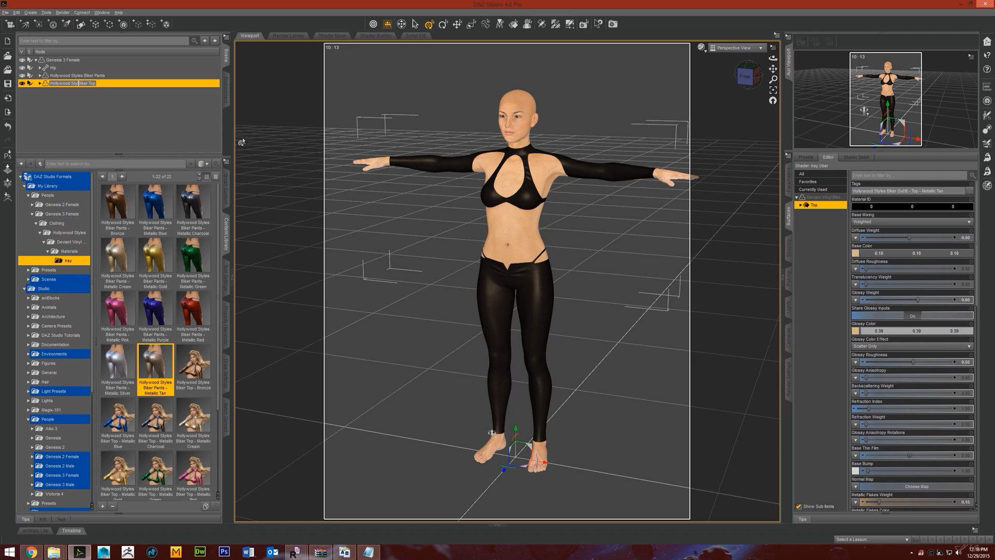
left_click(175, 137)
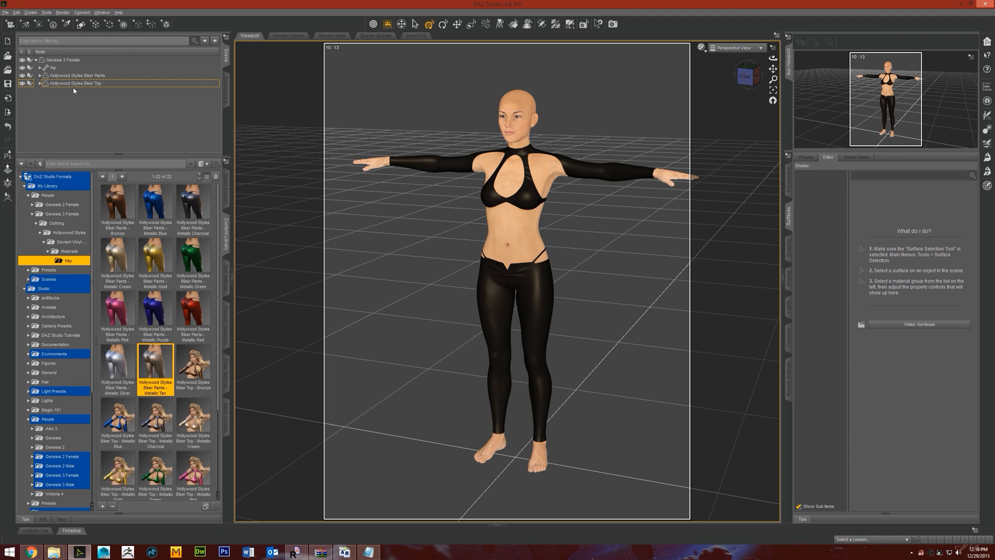
- Widen the surface list to check the full names of the renamed biker top and pants, ending with the pants selected
left_click(119, 83)
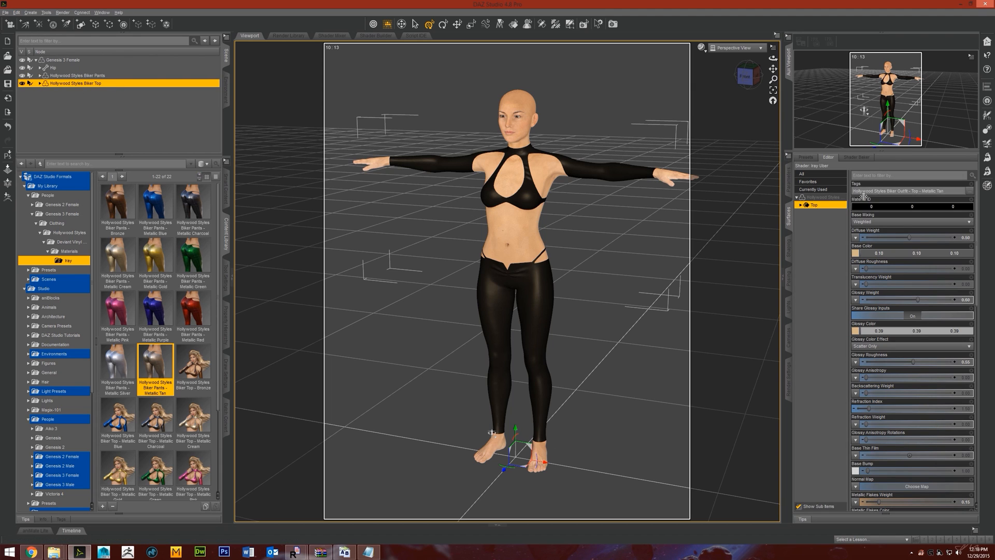
left_click(829, 198)
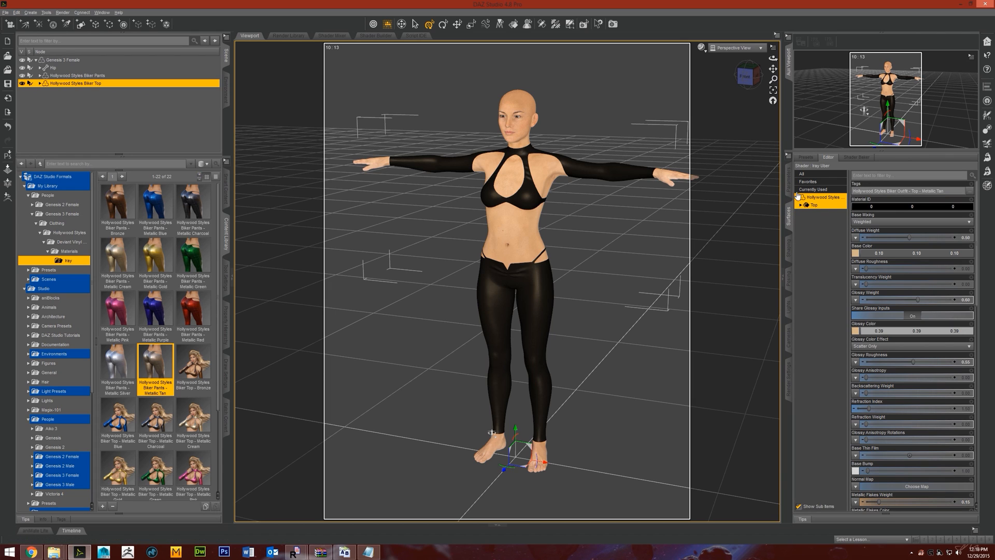
left_click_drag(848, 190, 872, 190)
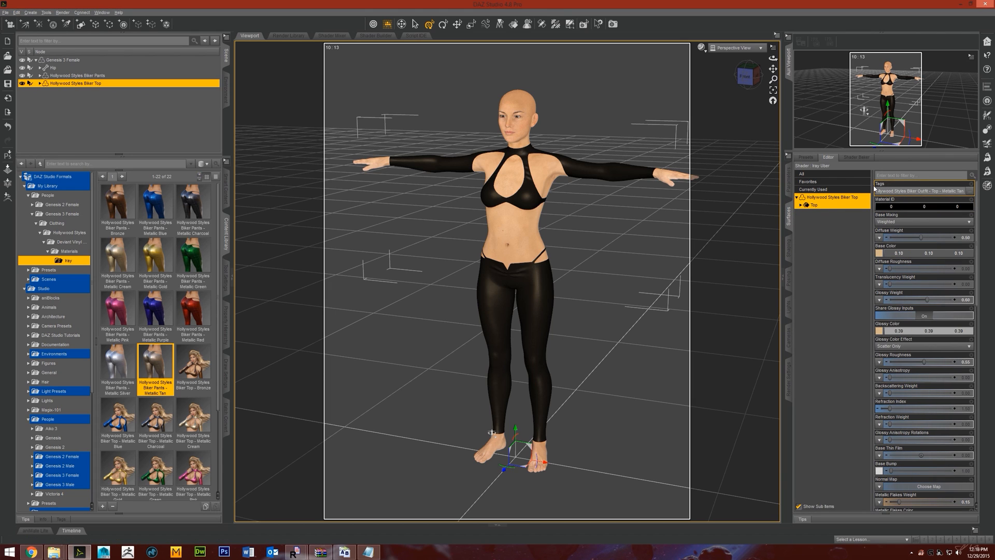
left_click(70, 75)
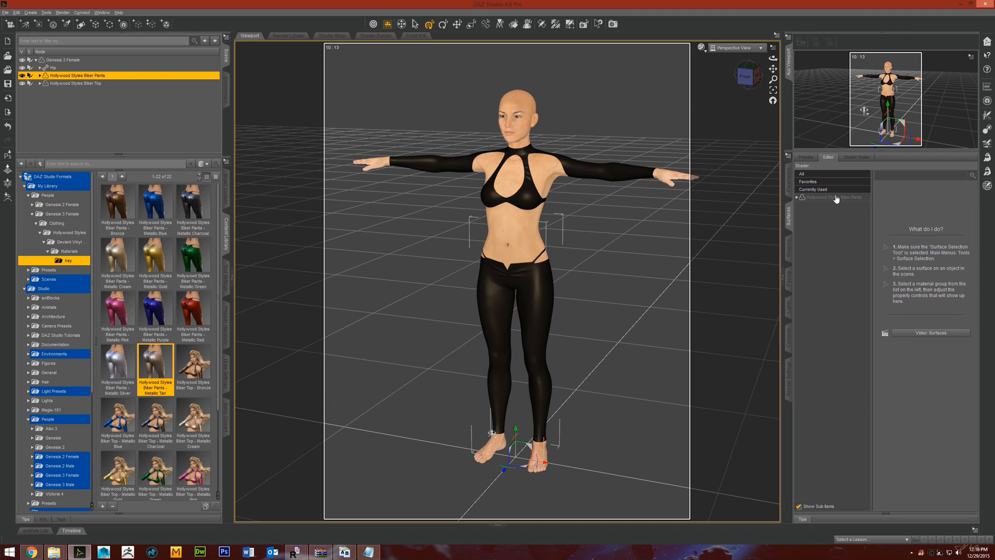
left_click(95, 83)
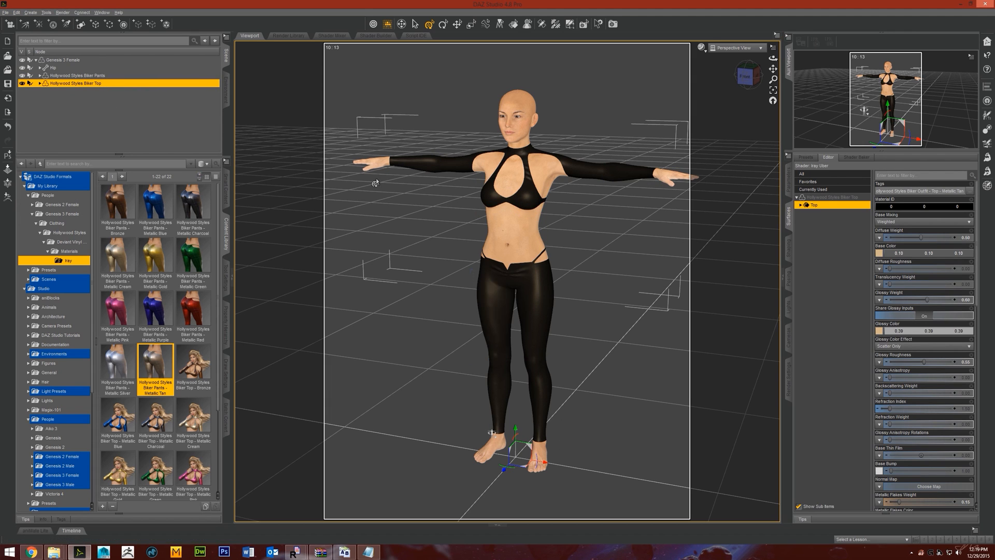
left_click(96, 76)
- Review the biker pants and top Iray presets in the content library and the Iray folder in File Explorer
left_click(6, 12)
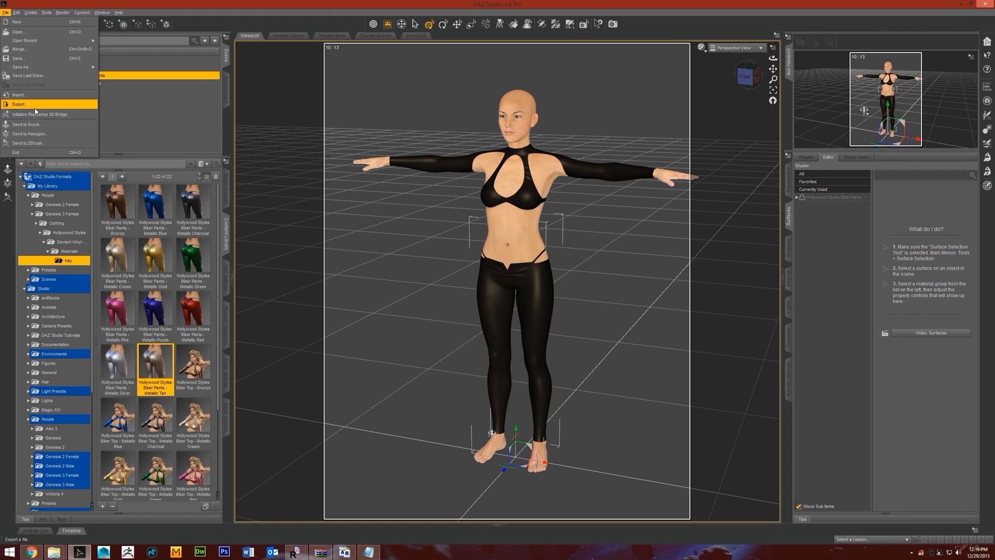
left_click(5, 13)
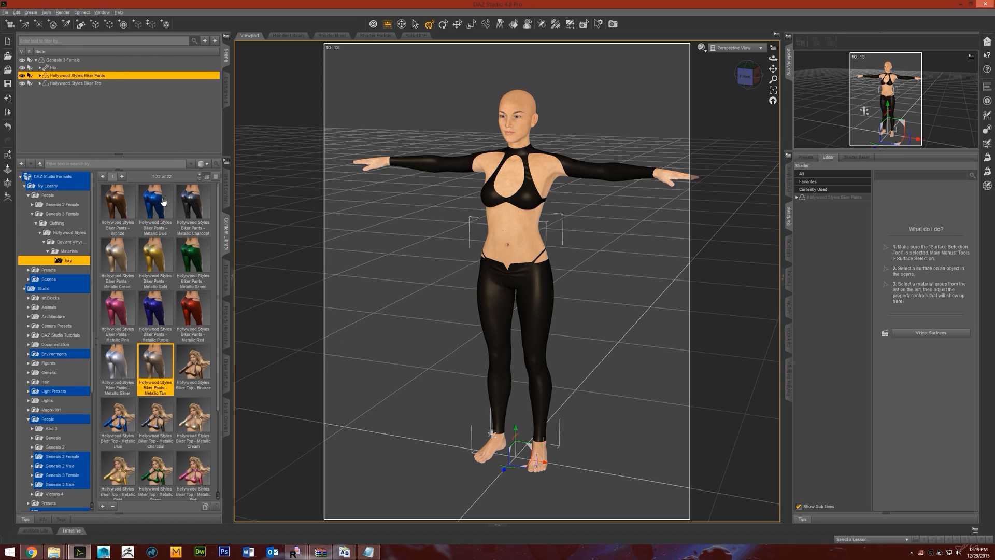
scroll(161, 217, "down", 1)
scroll(171, 213, "up", 1)
scroll(164, 383, "down", 2)
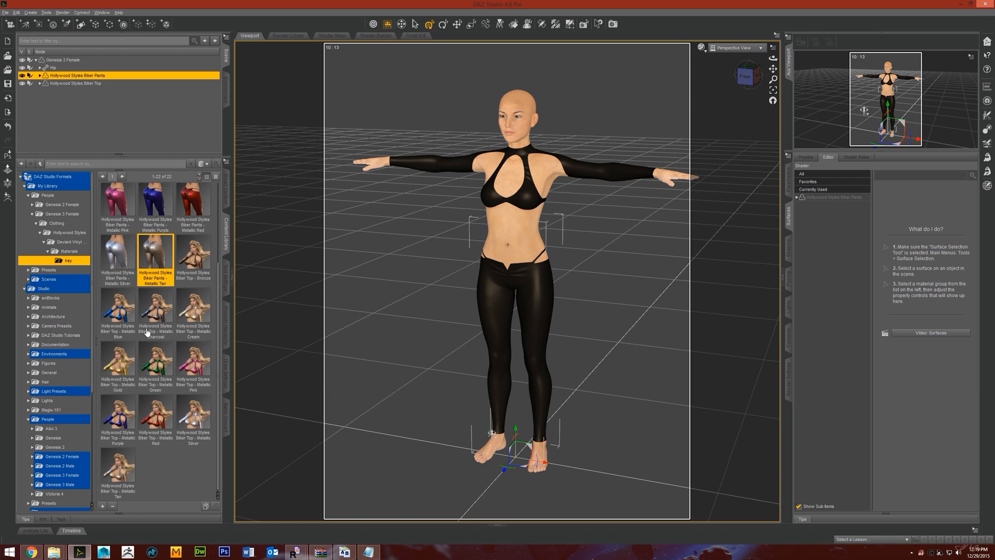
scroll(155, 386, "up", 2)
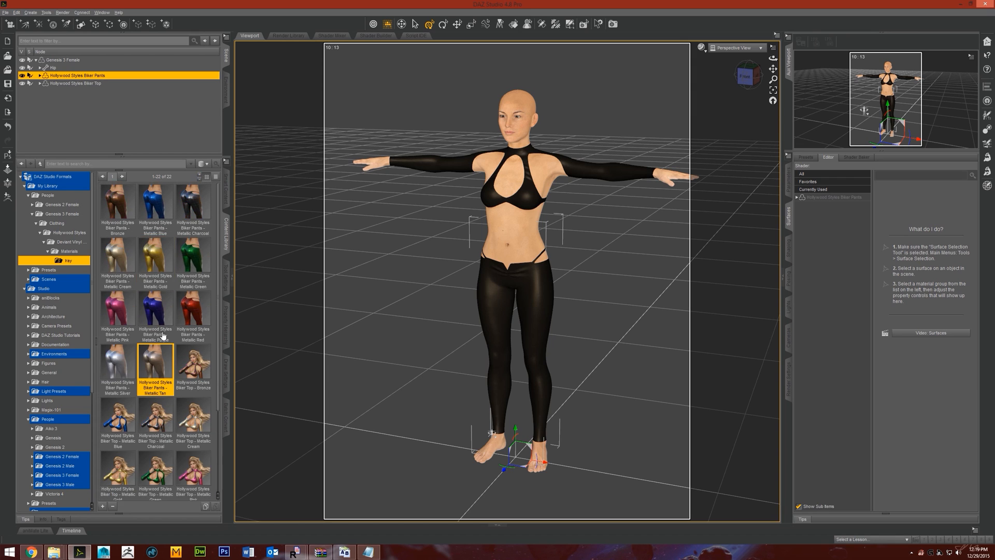
scroll(153, 336, "down", 2)
left_click(54, 551)
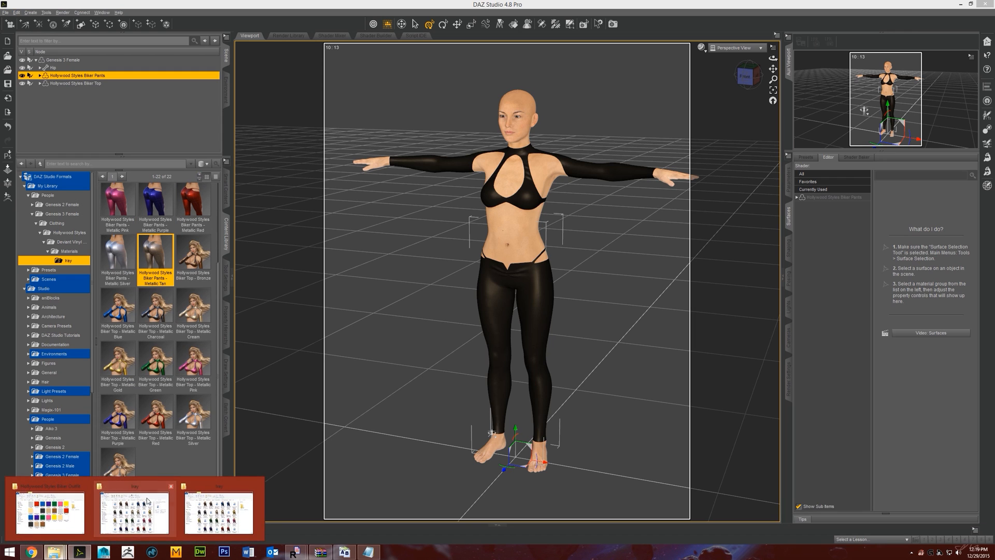
left_click(182, 297)
scroll(181, 293, "up", 2)
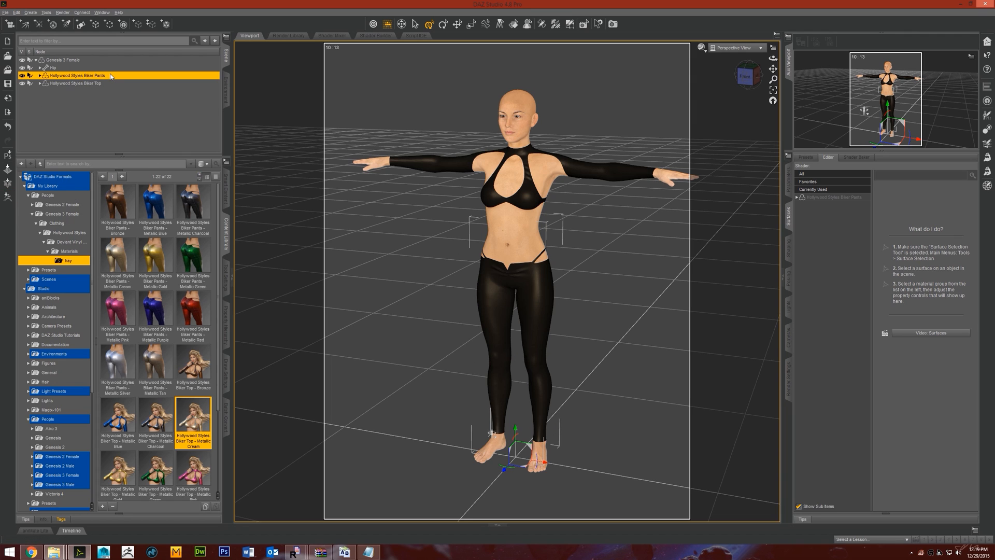
- Start saving the biker pants as a Figure/Prop asset and browse to the Genesis 3 Female Clothing folder
left_click(5, 12)
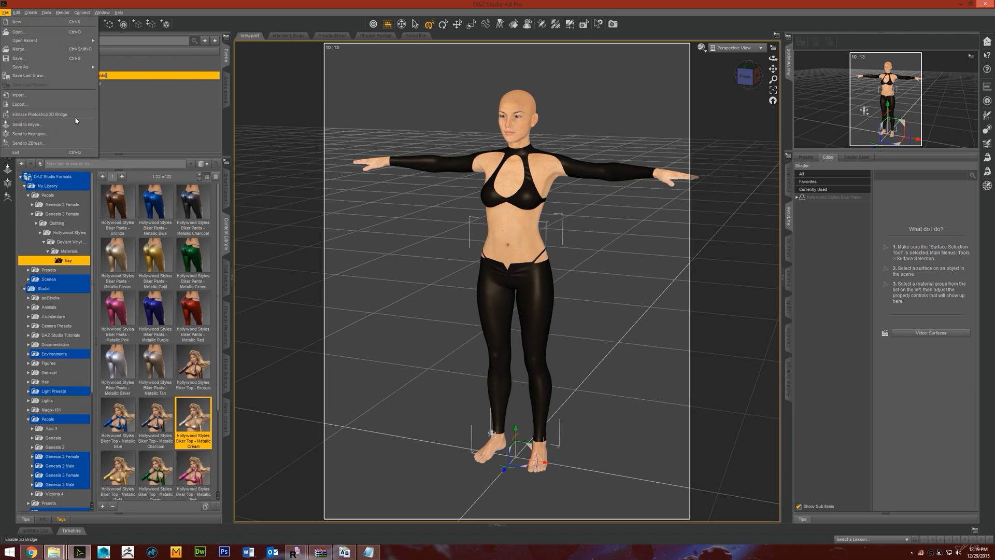
mouse_move(47, 67)
mouse_move(135, 228)
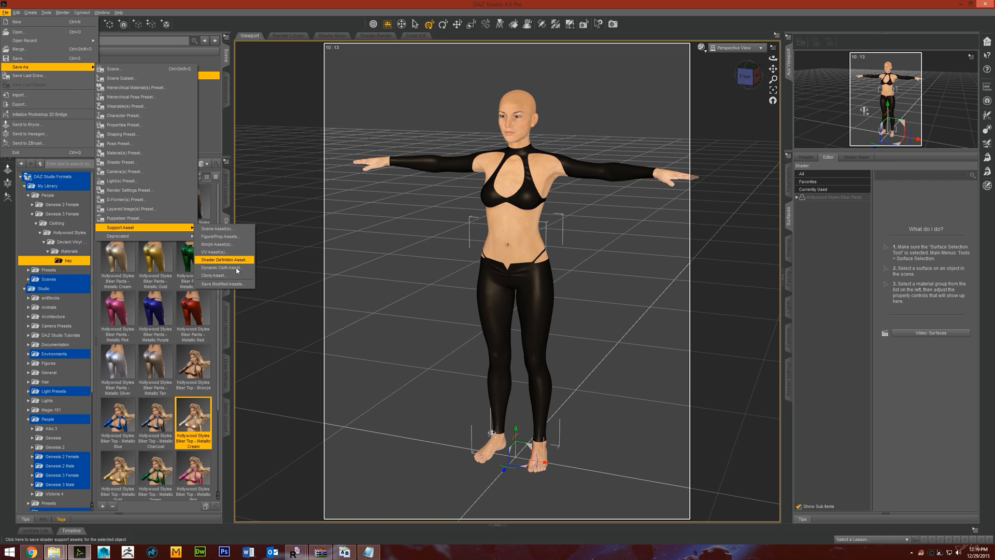
left_click(217, 228)
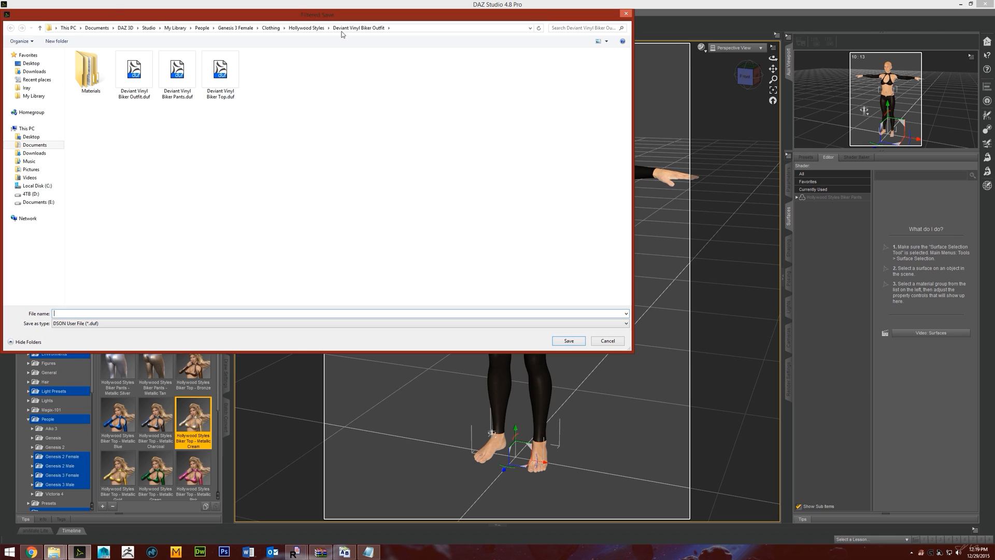
left_click(270, 27)
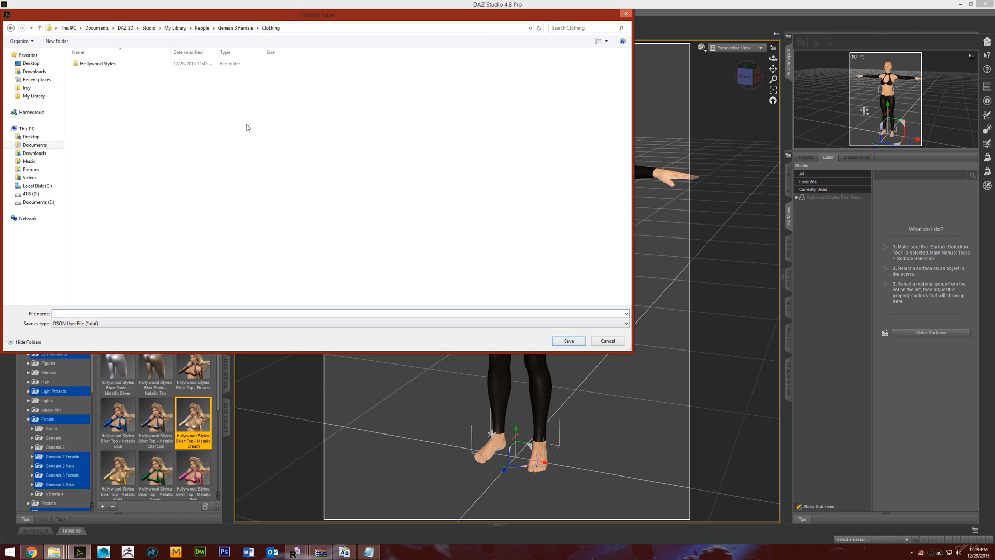
- Try to rename the Hollywood Styles folder as Hollywood Styles Biker Outfit
left_click(119, 66)
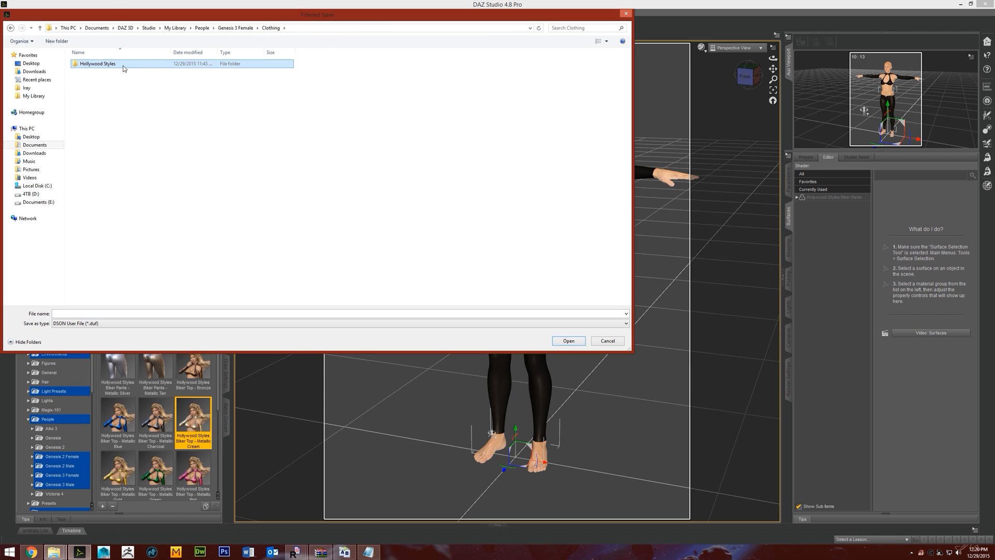
left_click(125, 64)
left_click(140, 131)
left_click(115, 65)
left_click(117, 64)
left_click(119, 63)
type("Biker Outfit")
key("Return")
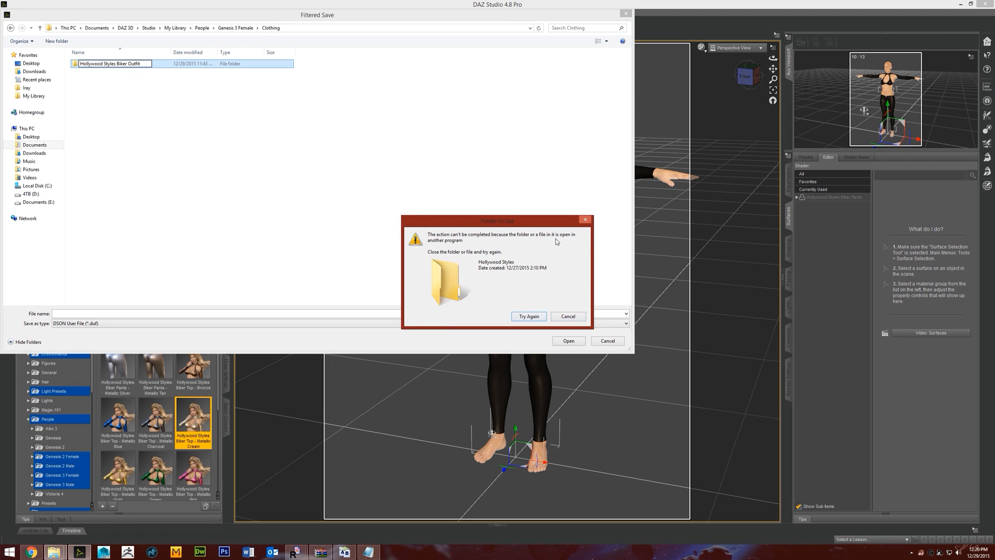
left_click(568, 316)
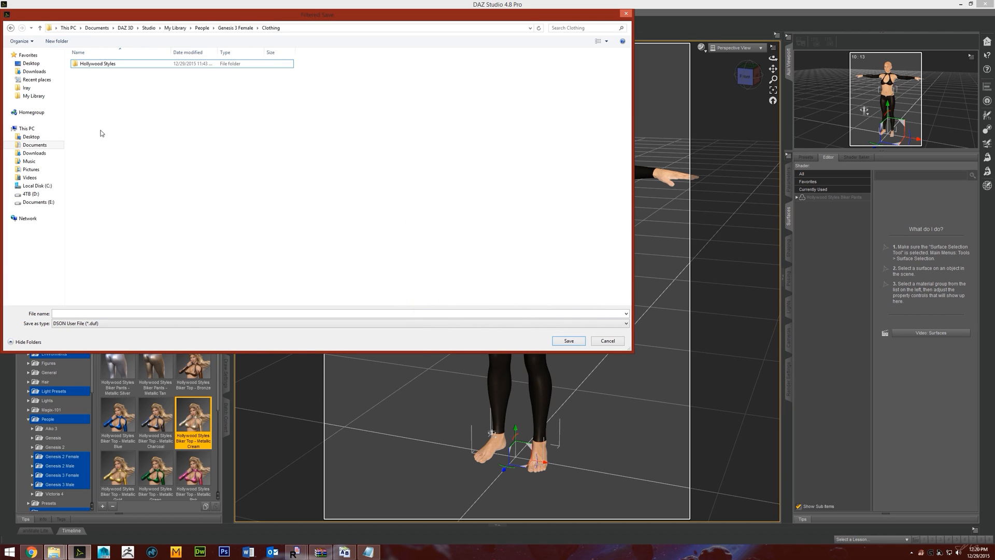
- Create a folder named Hollywood Styles Biker Outfit inside Clothing and open it
right_click(145, 106)
mouse_move(203, 189)
left_click(252, 188)
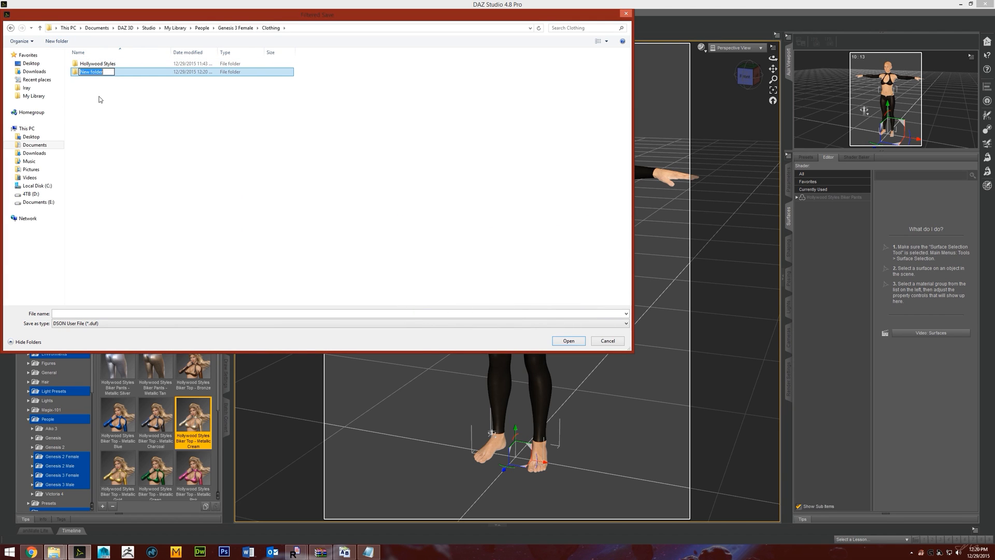
type("Hollywood Styles Boiker Outfit")
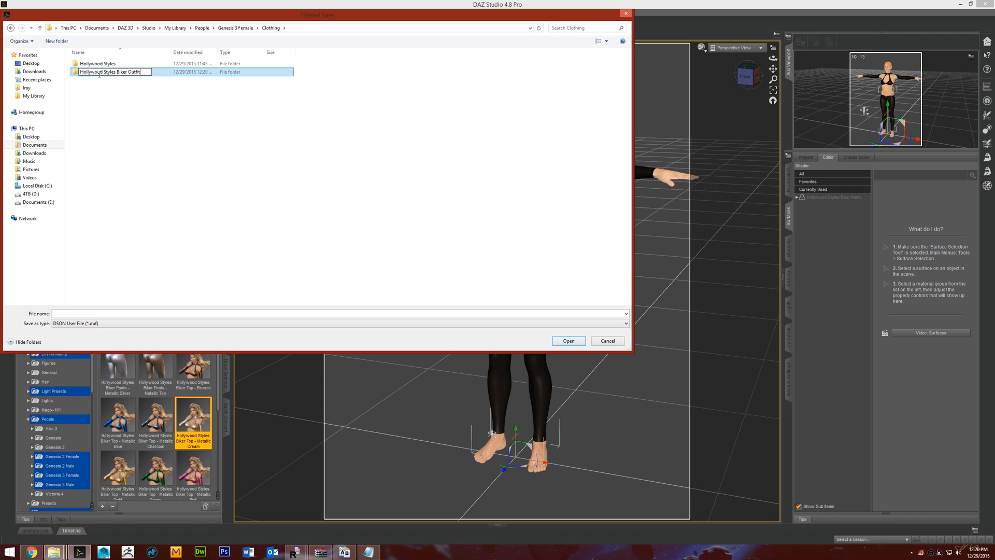
key("Return")
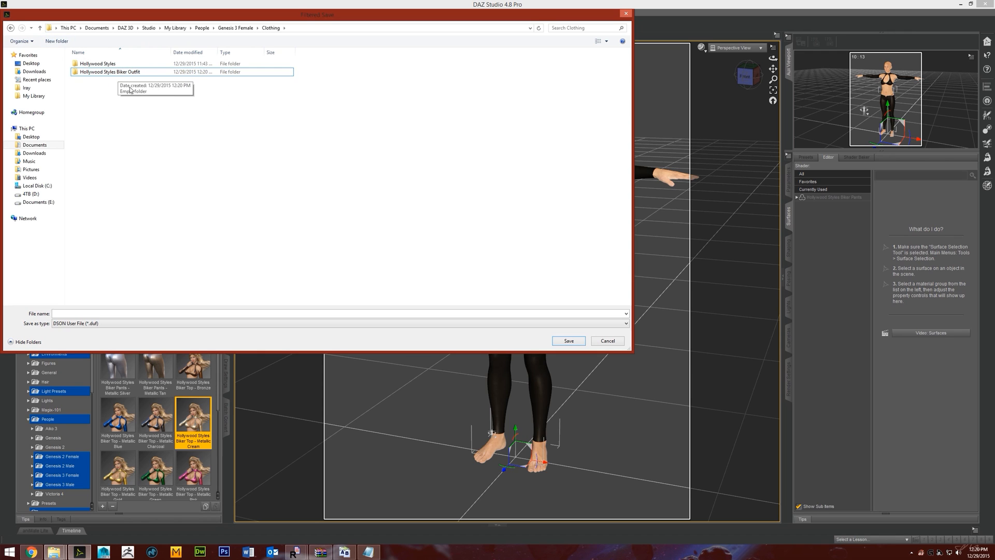
double_click(119, 73)
- Save the asset file in the new outfit folder as Hollywood Styles Biker Pants, copying the name for reuse
left_click(100, 314)
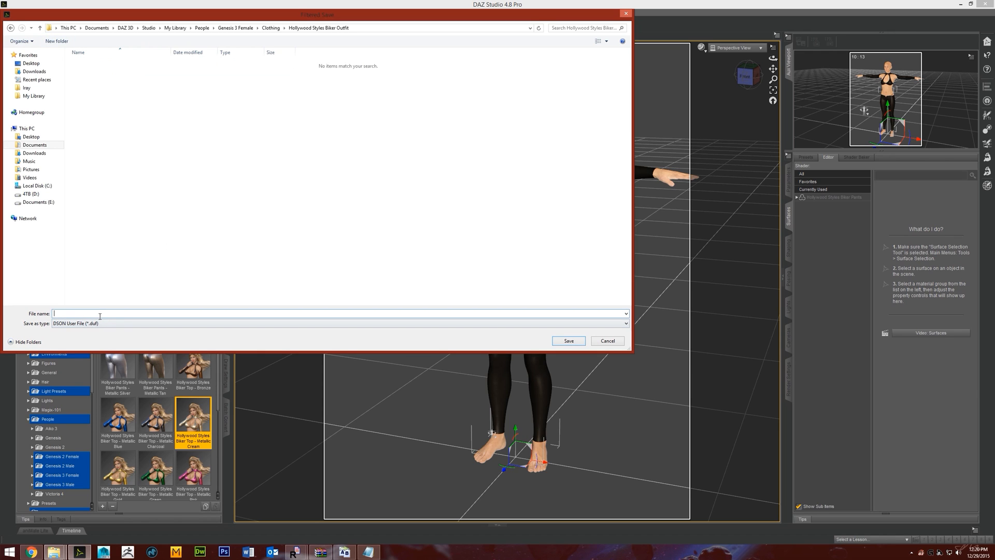
left_click_drag(345, 16, 459, 80)
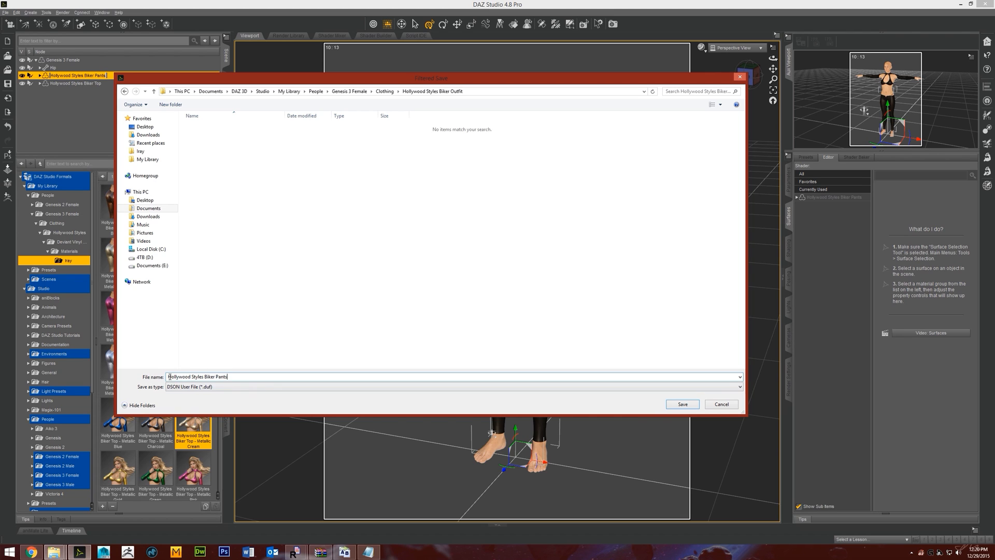
left_click_drag(228, 376, 194, 379)
right_click(203, 377)
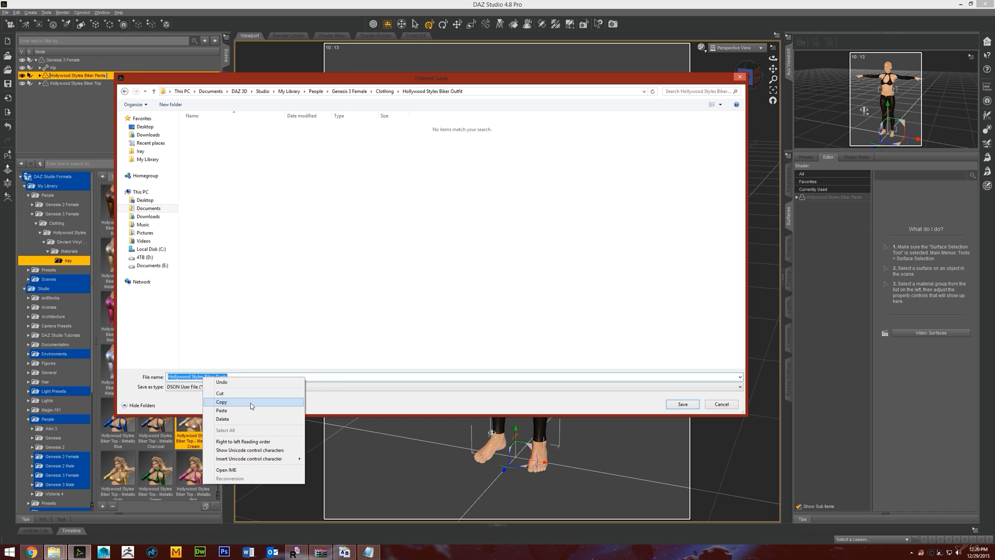
left_click(251, 402)
left_click(252, 377)
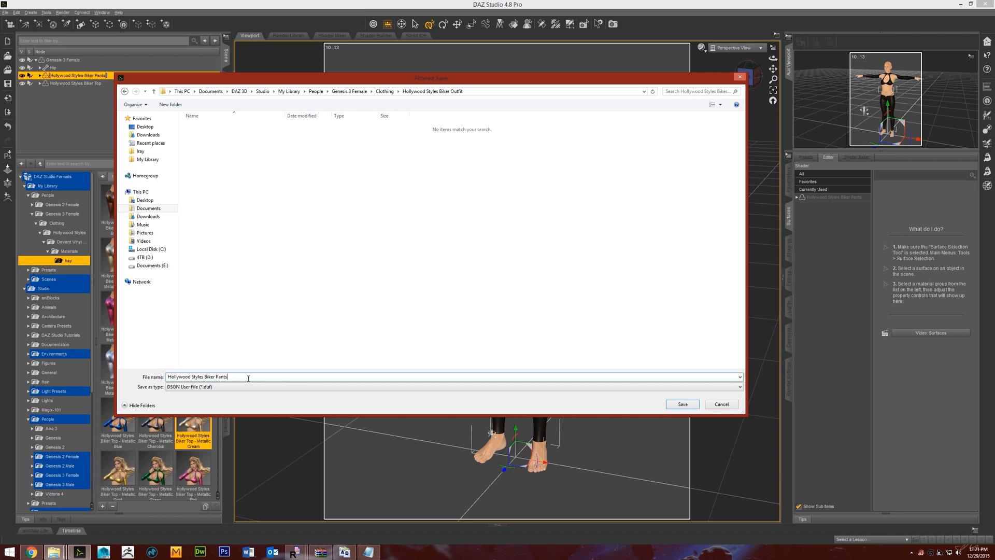
left_click(683, 404)
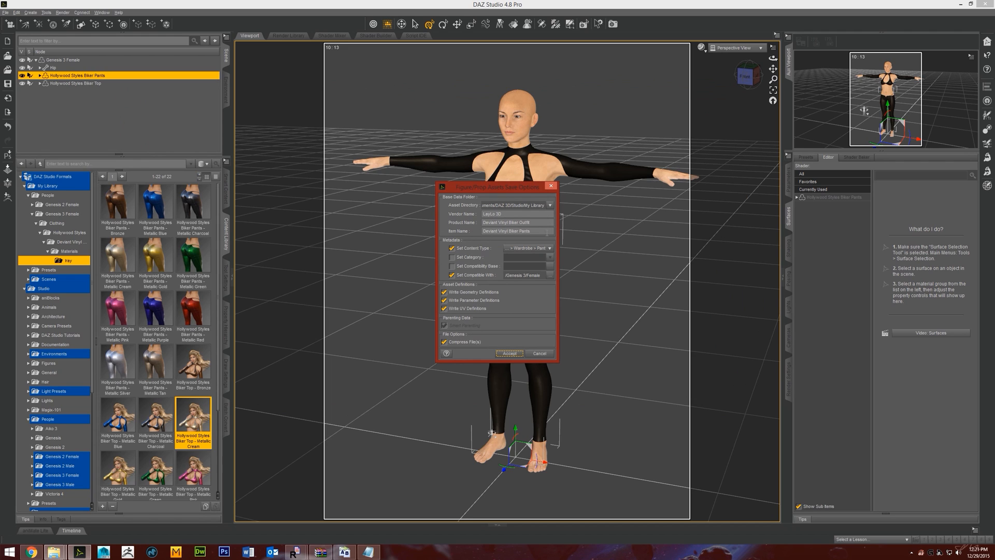
- Set the asset's item name to Hollywood Styles Biker Pants and its product name to Hollywood Styles Biker Outfit
left_click_drag(532, 231, 485, 229)
type("Hollywood Styles Biker Pants")
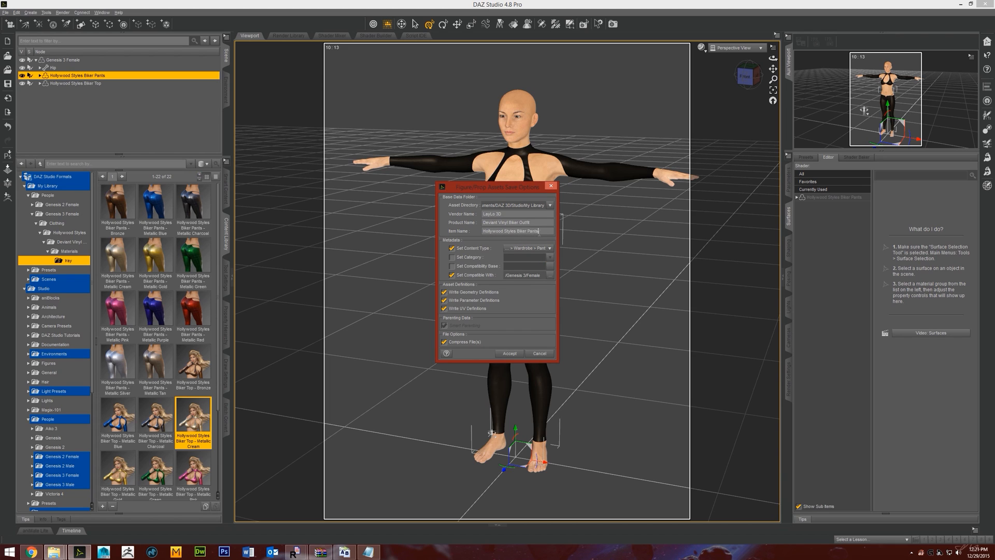
left_click_drag(530, 222, 483, 224)
left_click(519, 223)
type("Hollywood Styles Biker Pants")
- Enable the category metadata for the asset and set it to Default/Wardrobe/Pants
left_click(525, 249)
left_click(478, 262)
left_click(476, 259)
left_click(552, 258)
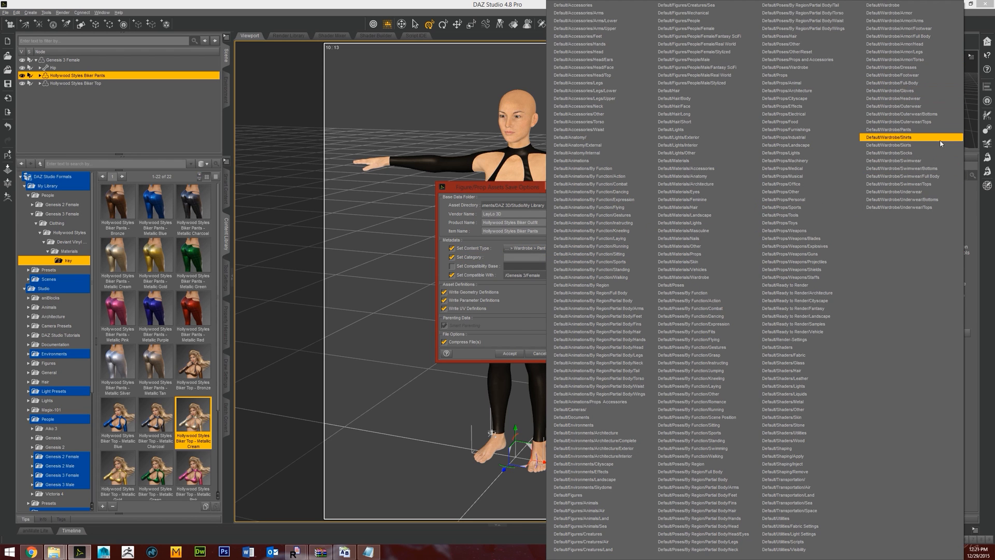
left_click(907, 129)
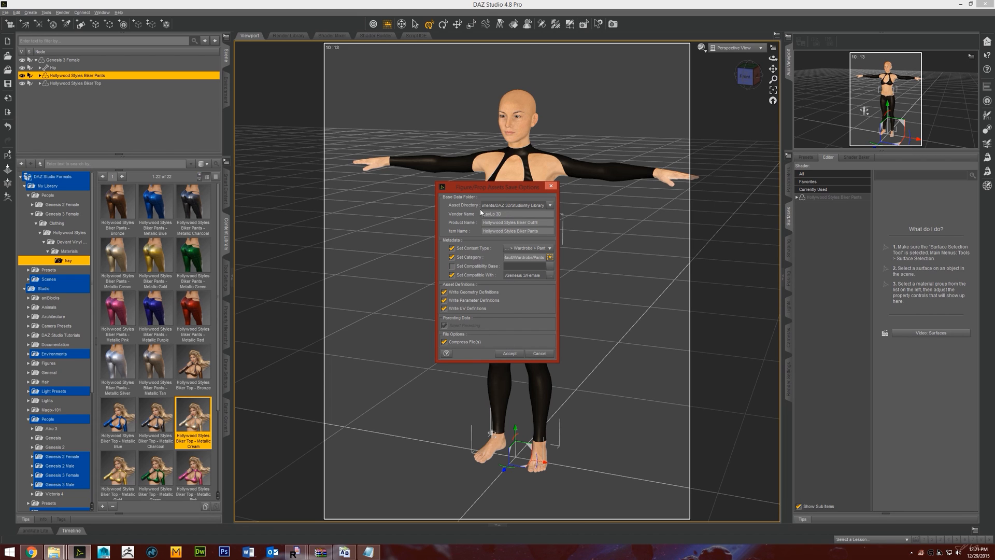
- Save the biker pants asset with My Library as its asset directory and the entered save options
left_click_drag(503, 205, 428, 207)
left_click(499, 206)
left_click(495, 208)
left_click(515, 210)
left_click(510, 353)
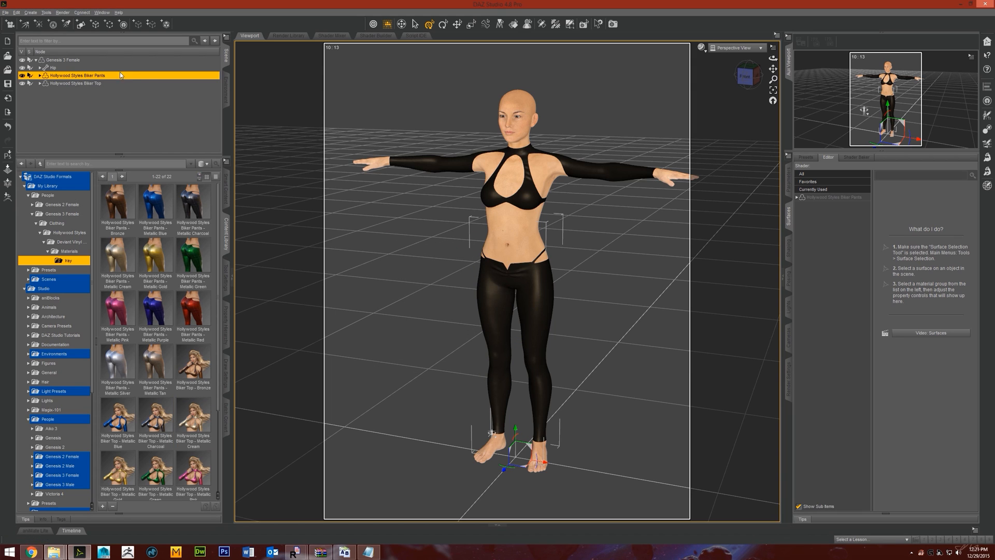
- Copy the name of the Hollywood Styles Biker Top node and leave that node selected in the scene
left_click(104, 85)
double_click(101, 84)
key("ctrl+c")
right_click(98, 85)
left_click(122, 117)
left_click(83, 77)
left_click(83, 83)
- Save the top as a Figure/Prop asset file named Hollywood Styles Biker Top in the Hollywood Styles Biker Outfit folder
left_click(7, 12)
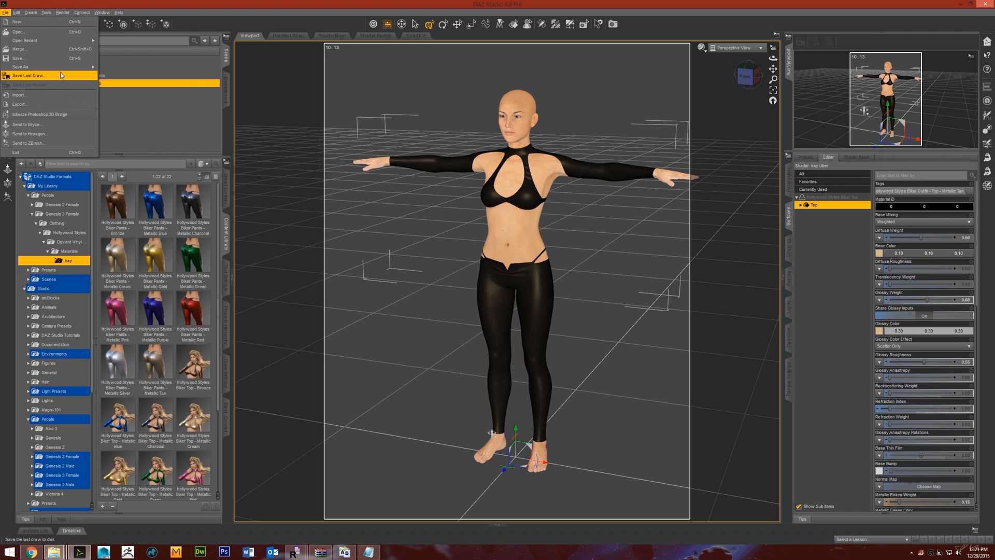
mouse_move(57, 67)
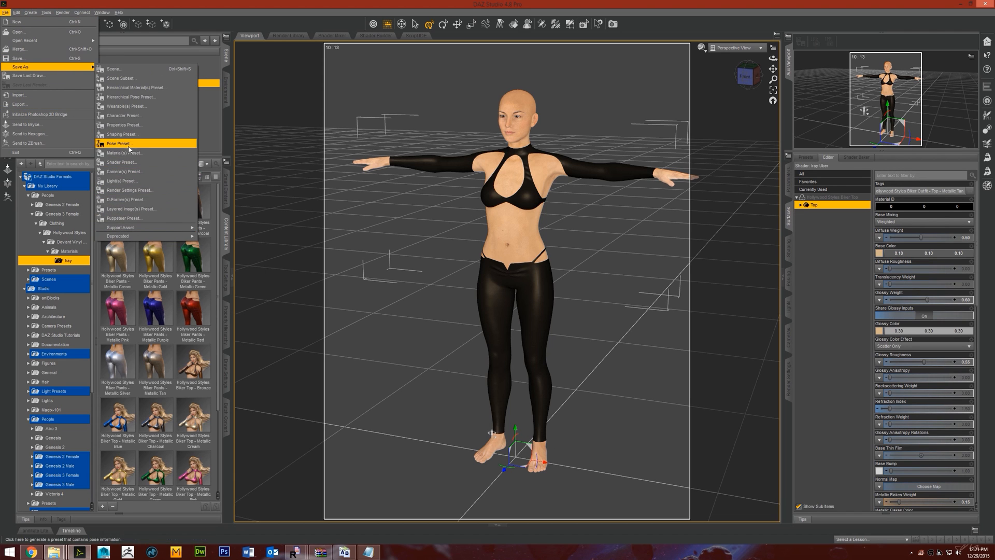
mouse_move(155, 227)
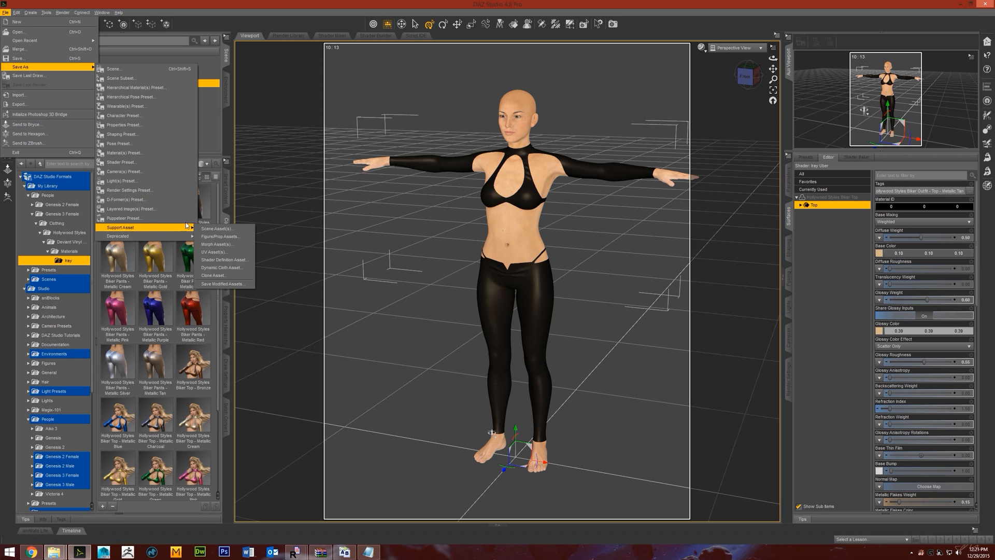
left_click(226, 237)
right_click(202, 377)
left_click(237, 410)
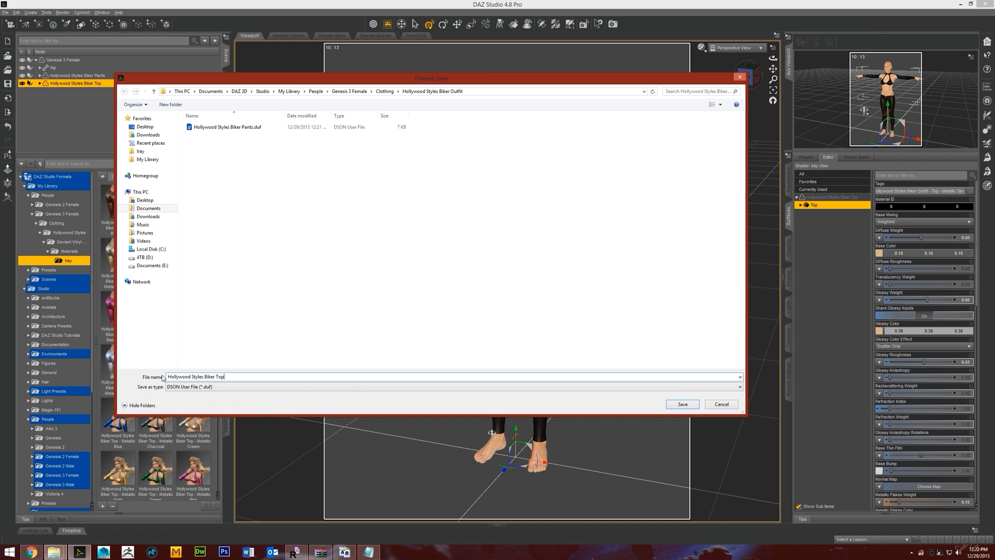
left_click(683, 404)
- Set the top asset's item name to Hollywood Styles Biker Top and its product name to Hollywood Styles Biker Outfit
left_click_drag(538, 231, 437, 226)
right_click(502, 231)
left_click(542, 270)
left_click(538, 222)
key("ctrl+v")
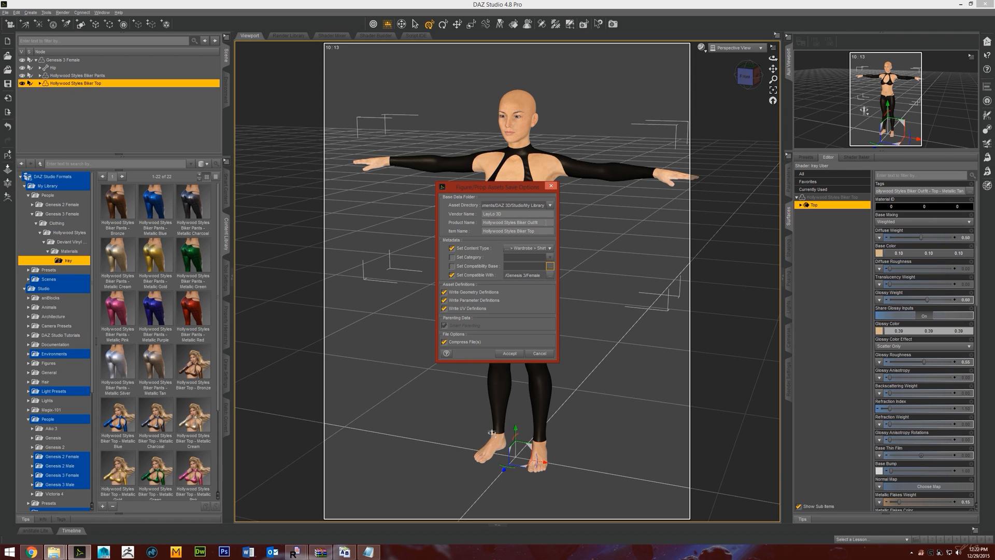
- Enable the category metadata for the top, set it to Default/Wardrobe/Shirts, and accept the save options
left_click(466, 257)
left_click(553, 263)
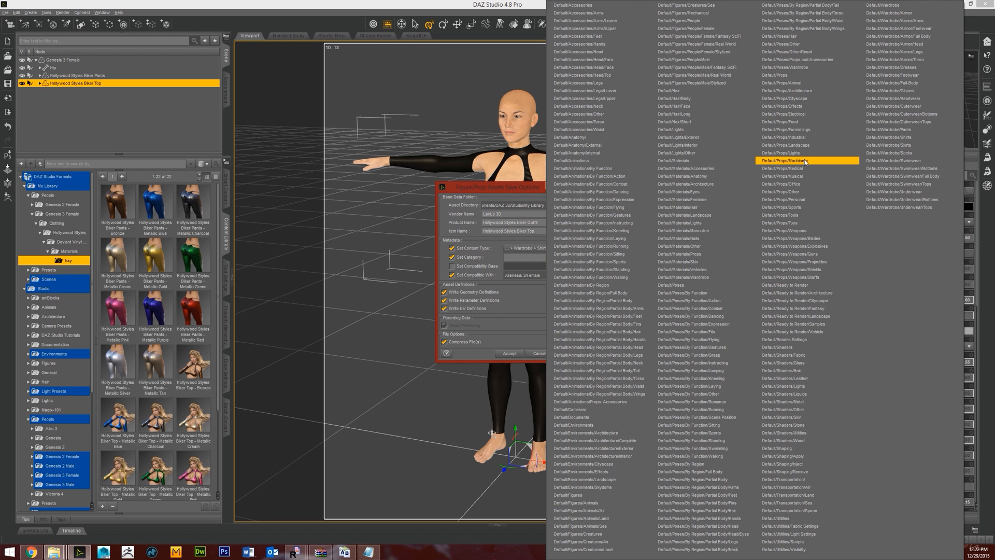
left_click(919, 139)
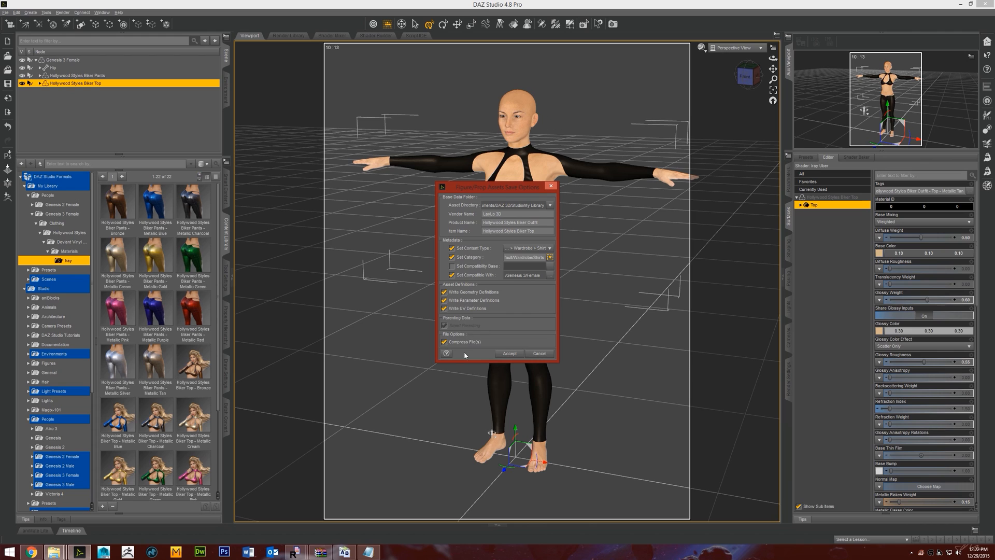
left_click(444, 300)
left_click(511, 354)
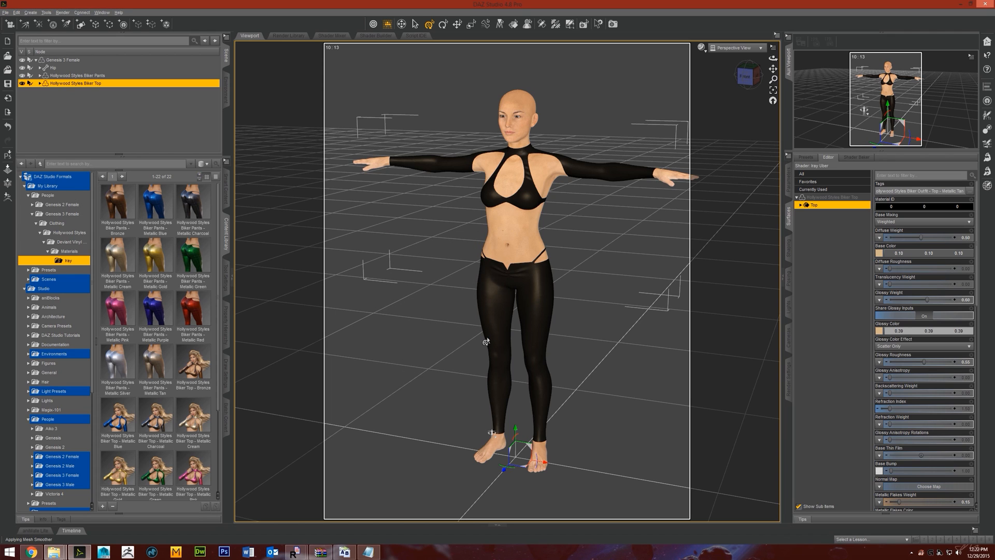
- Switch to File Explorer and open the Deviant Vinyl Biker Outfit folder inside Clothing/Hollywood Styles
left_click(54, 552)
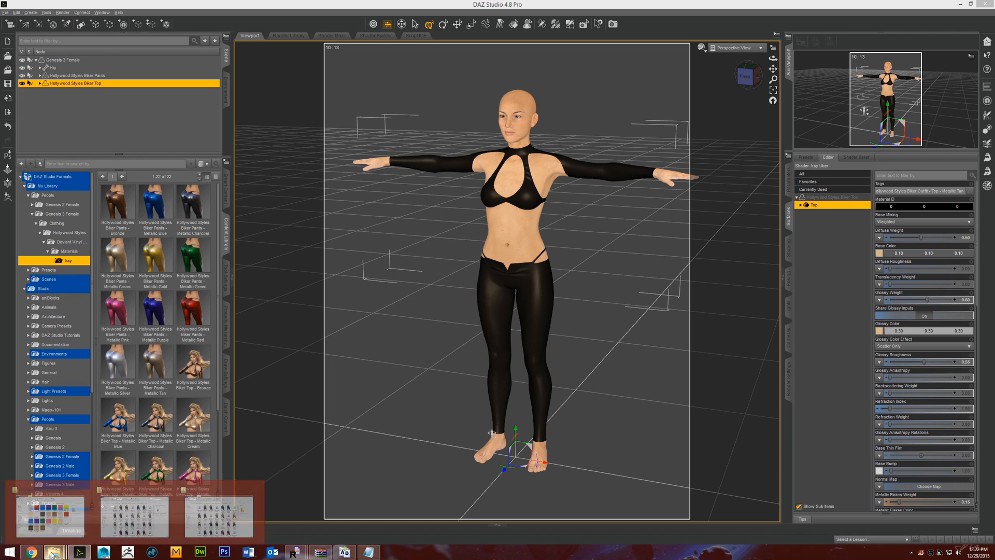
left_click(163, 513)
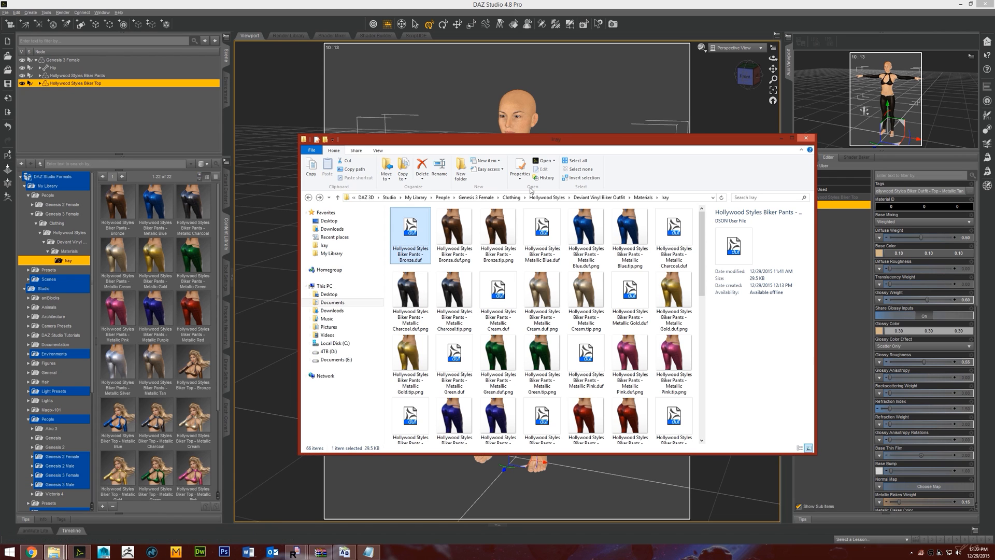
left_click(512, 197)
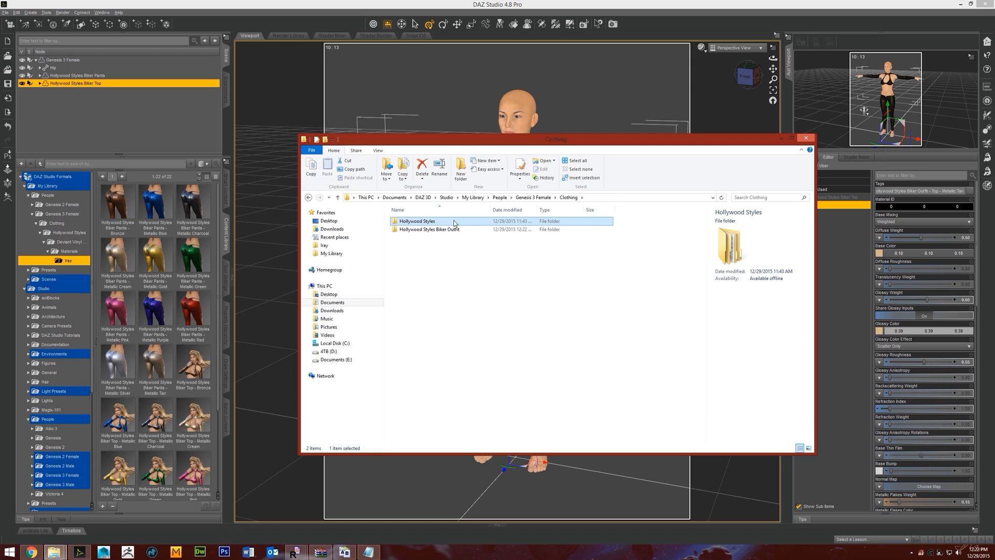
double_click(454, 222)
double_click(456, 222)
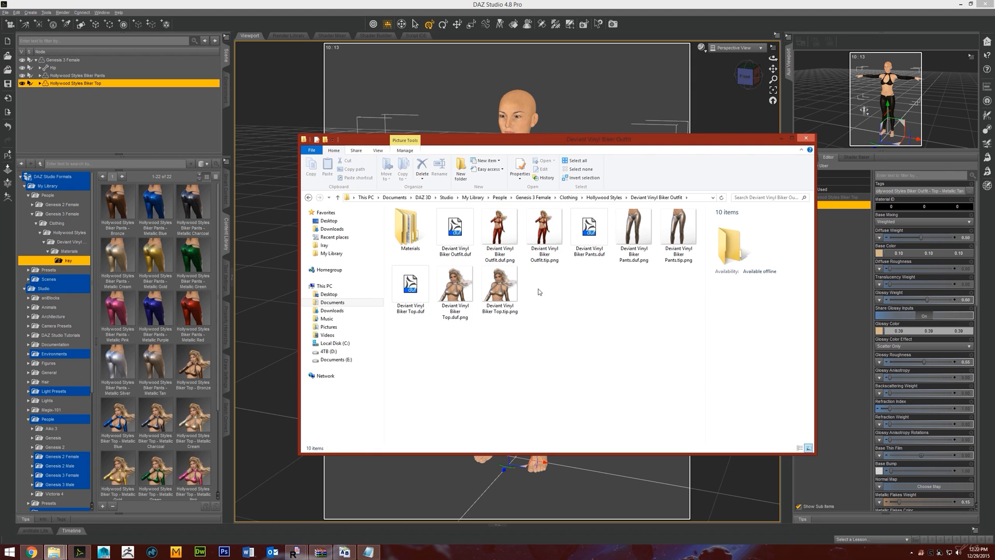
- Copy the Outfit, Pants and Top .duf.png and .tip.png thumbnail images from the Deviant Vinyl Biker Outfit folder
left_click(499, 230)
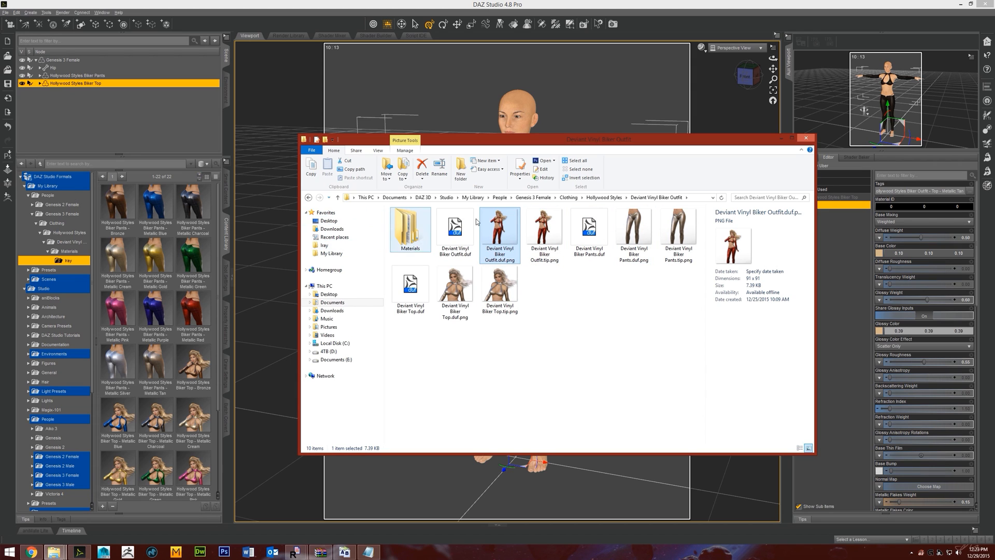
left_click(545, 234, "ctrl")
left_click(633, 234, "ctrl")
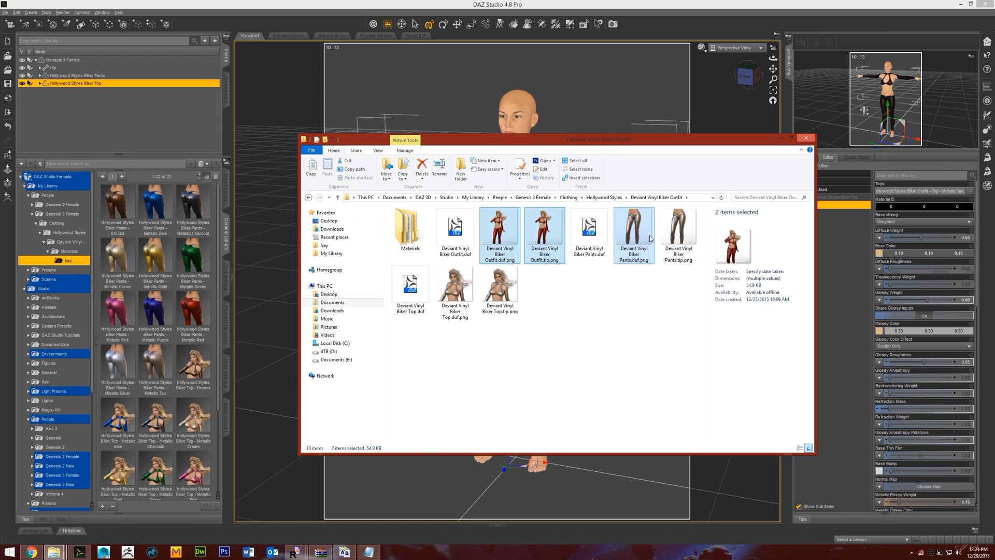
left_click(679, 233, "ctrl")
left_click(500, 288, "ctrl")
left_click(465, 297, "ctrl")
right_click(502, 281)
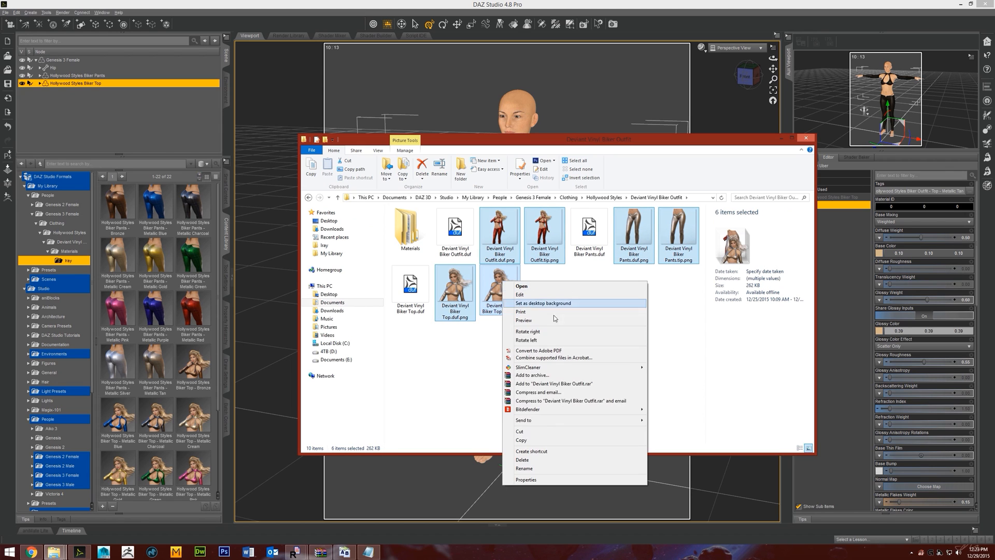
left_click(553, 438)
- Paste the copied thumbnail images into the Hollywood Styles Biker Outfit folder inside Clothing
left_click(308, 197)
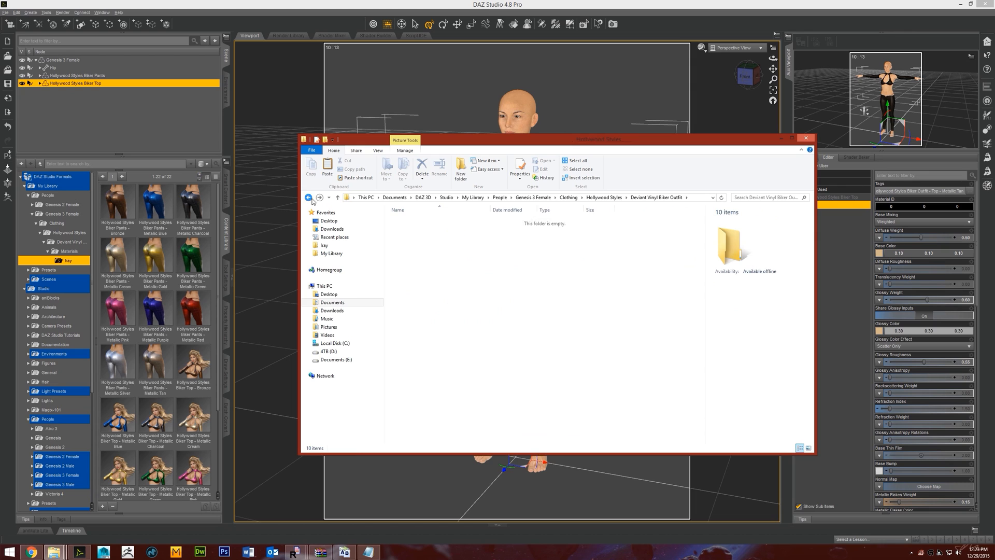
double_click(459, 231)
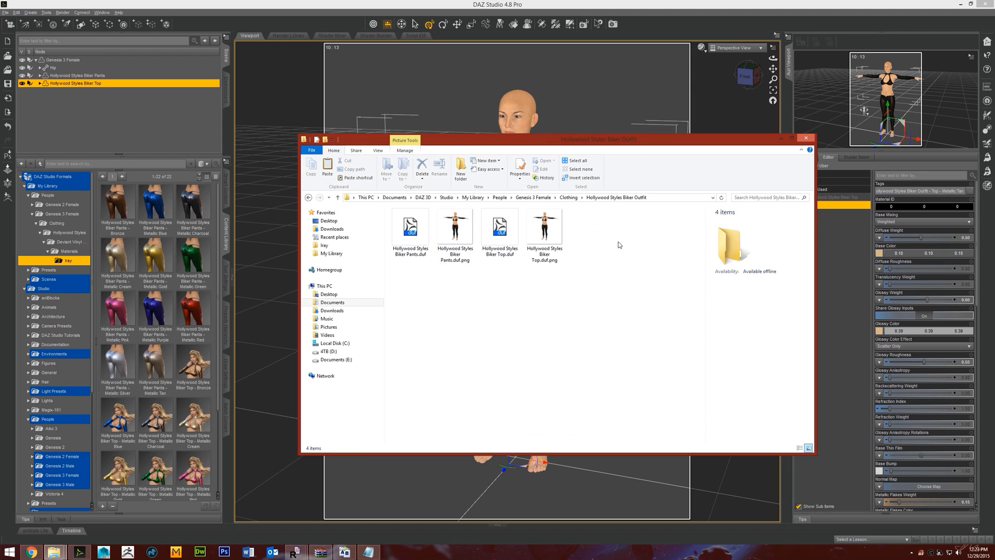
right_click(535, 307)
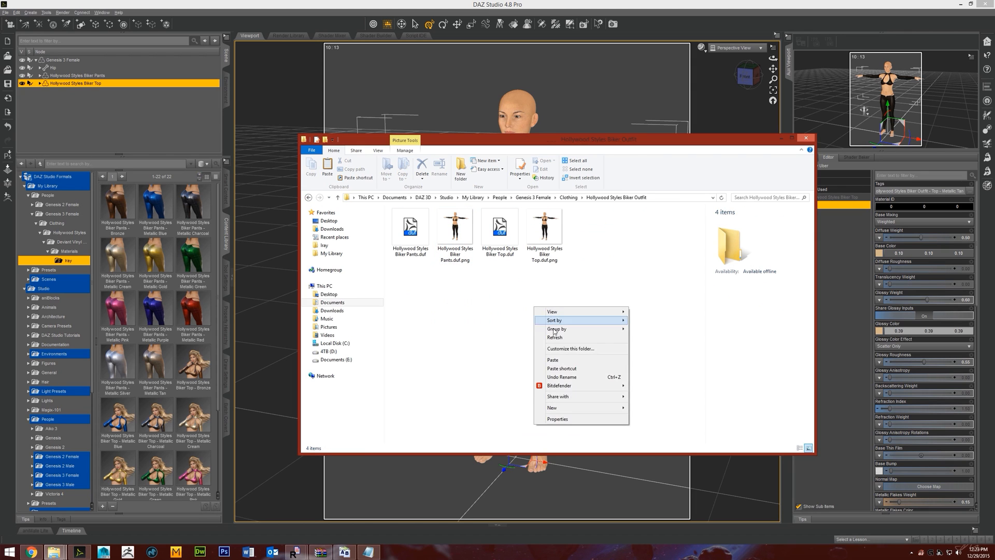
left_click(581, 363)
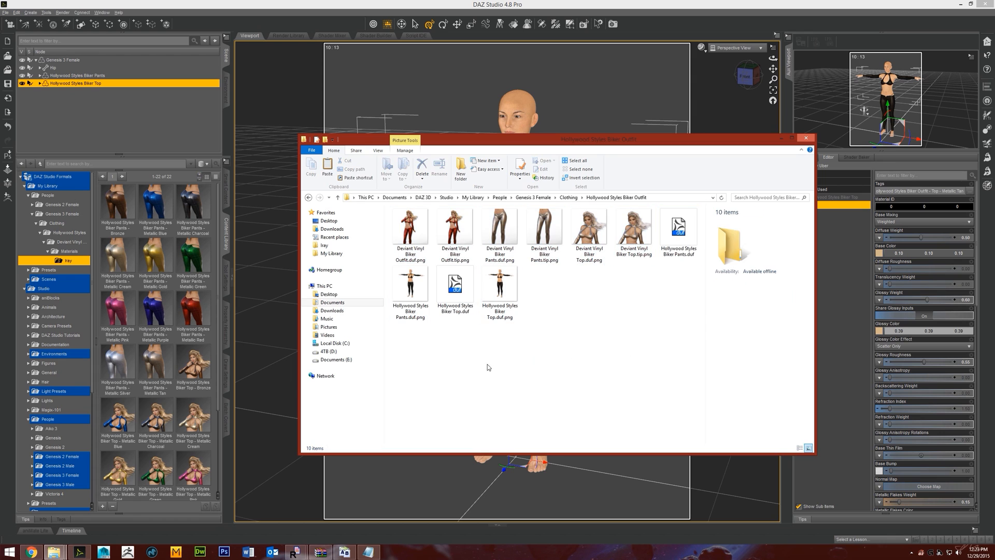
- Delete the auto-generated thumbnails Hollywood Styles Biker Top.duf.png and Hollywood Styles Biker Pants.duf.png
left_click(513, 288)
key("Delete")
left_click(415, 290)
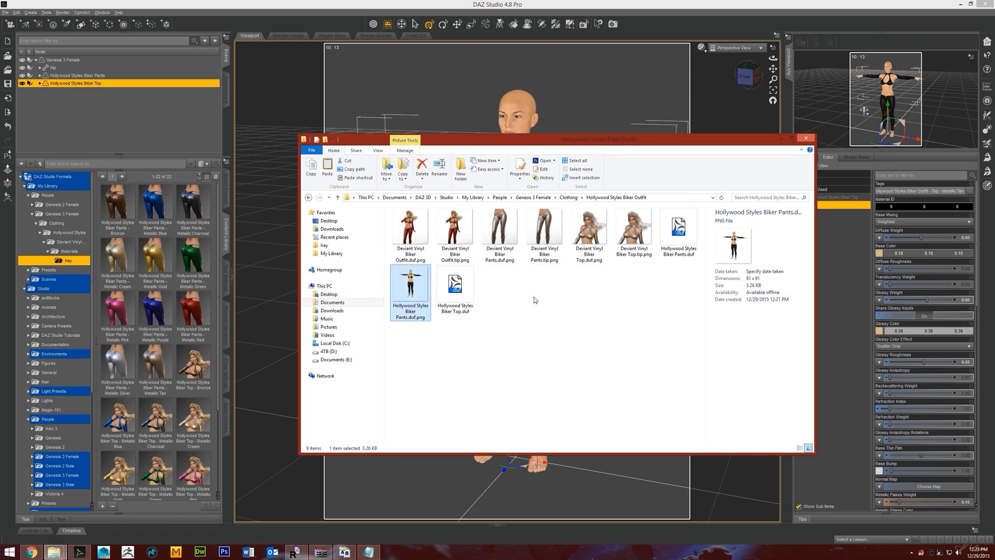
key("Delete")
left_click(344, 552)
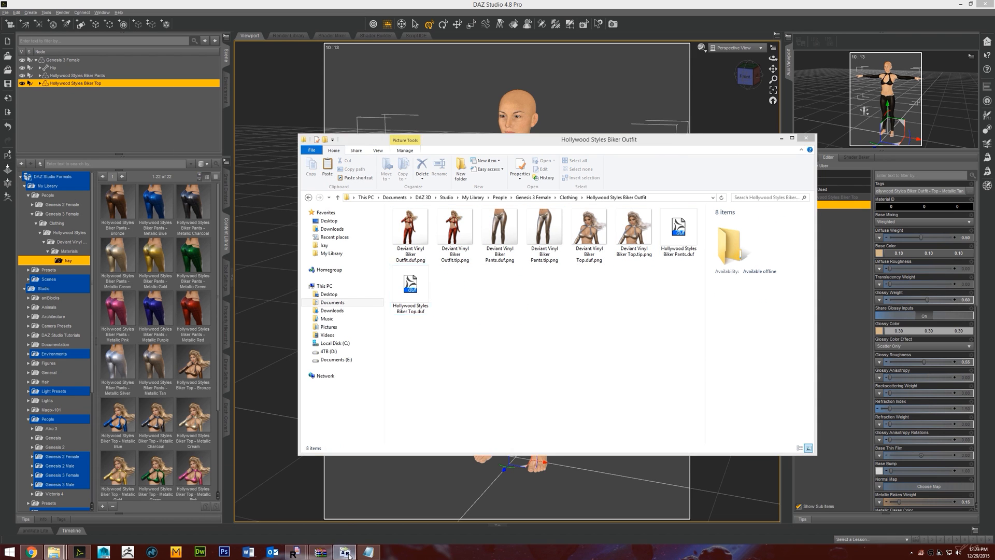
scroll(290, 176, "down", 5)
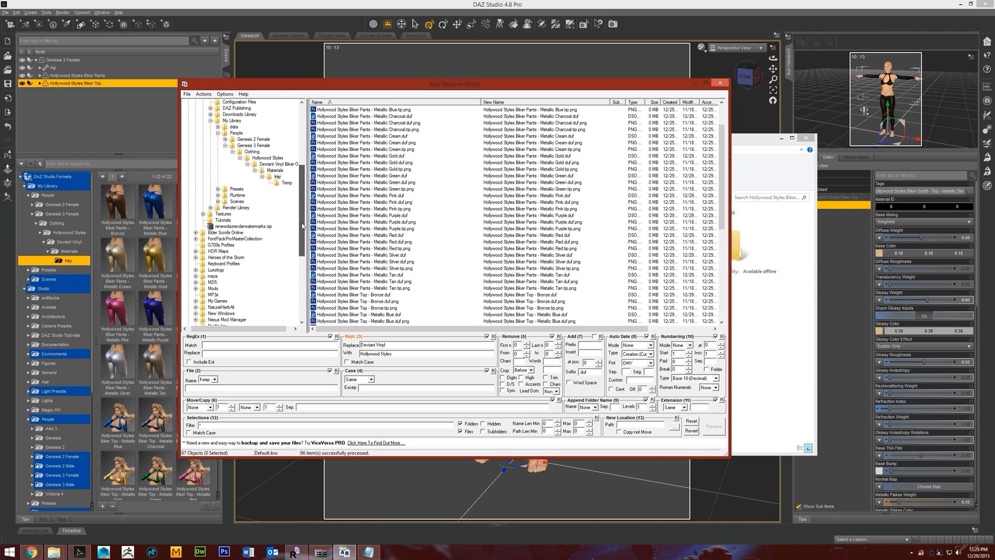
left_click(250, 209)
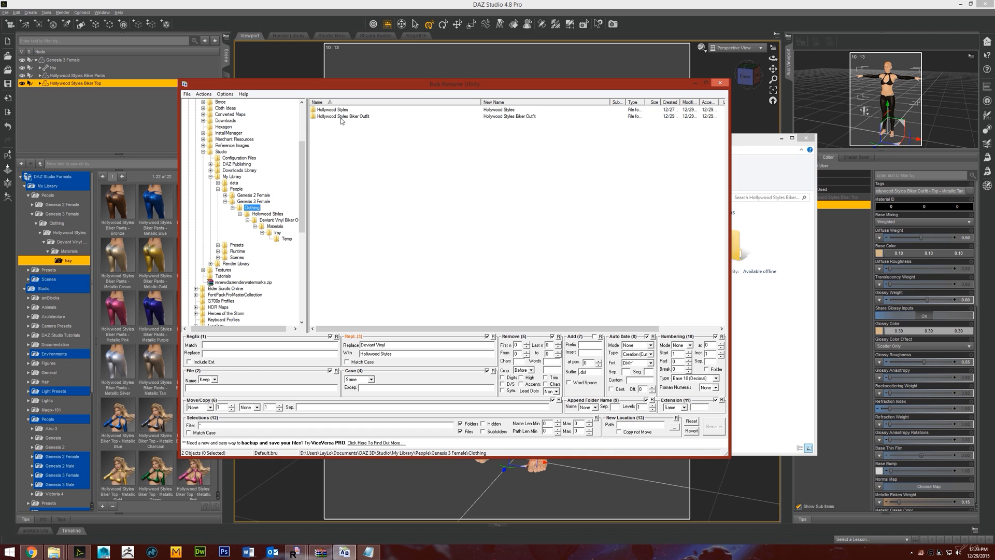
left_click(348, 118)
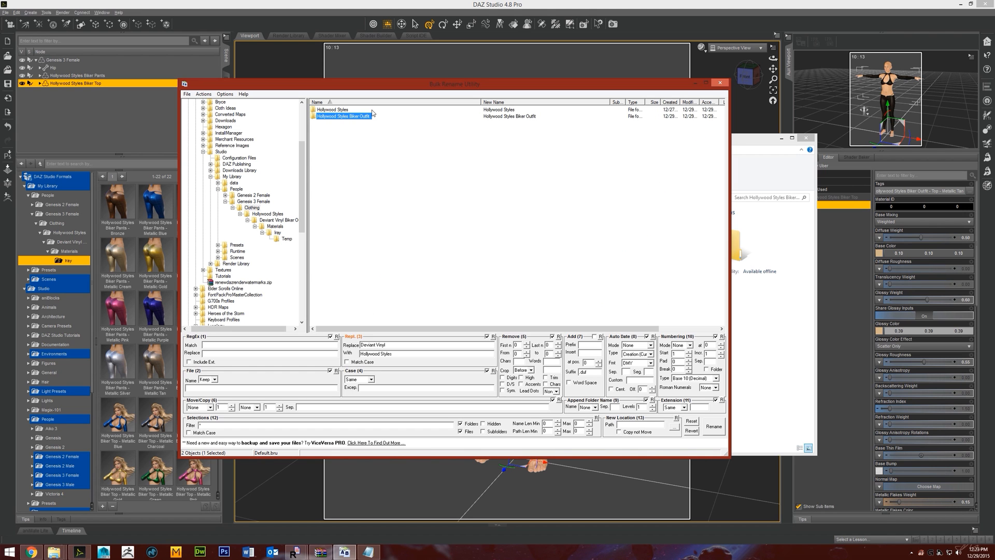
left_click(720, 83)
- Relaunch Bulk Rename Utility from the desktop and bring its window in front of DAZ Studio
left_click(960, 6)
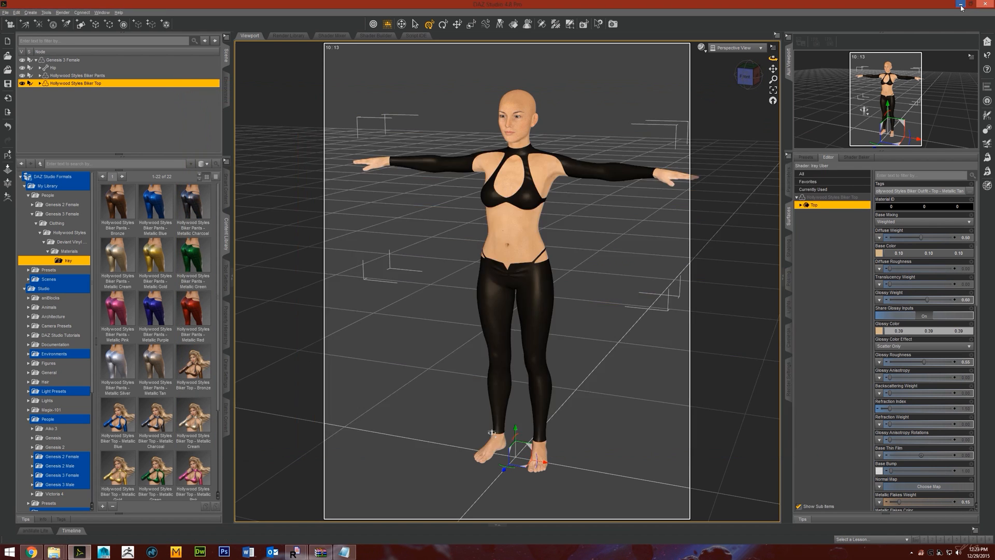
left_click(960, 6)
double_click(43, 96)
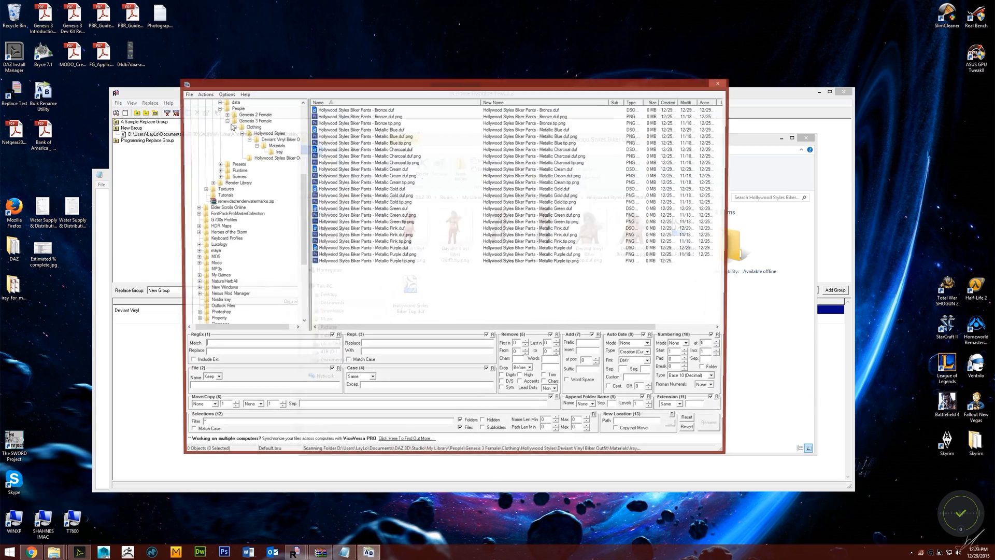
left_click(32, 552)
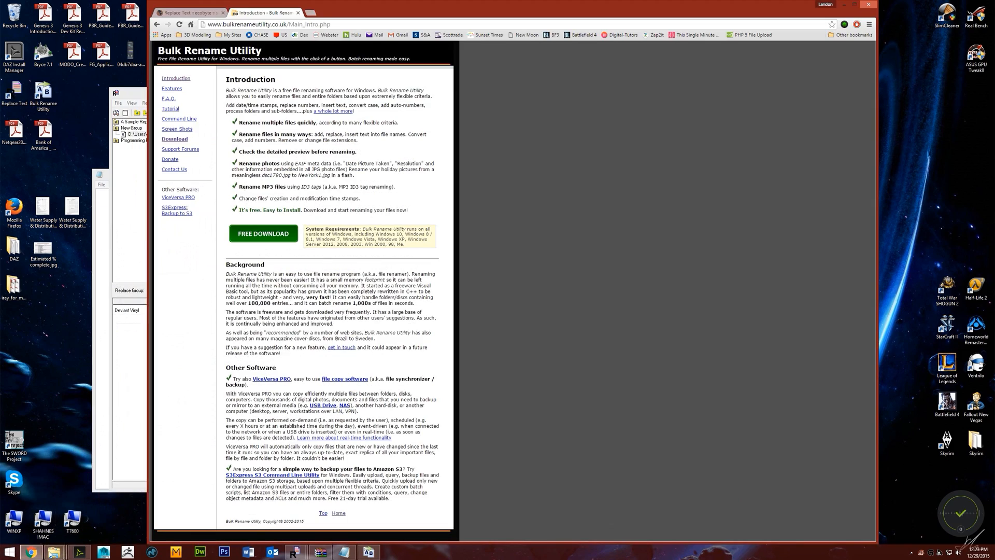
left_click(80, 552)
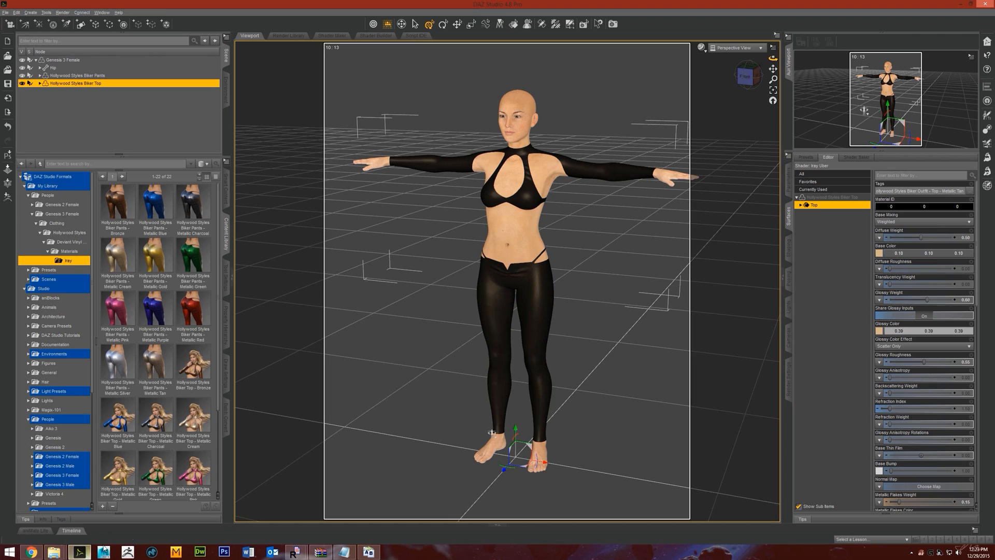
left_click(343, 552)
left_click(368, 552)
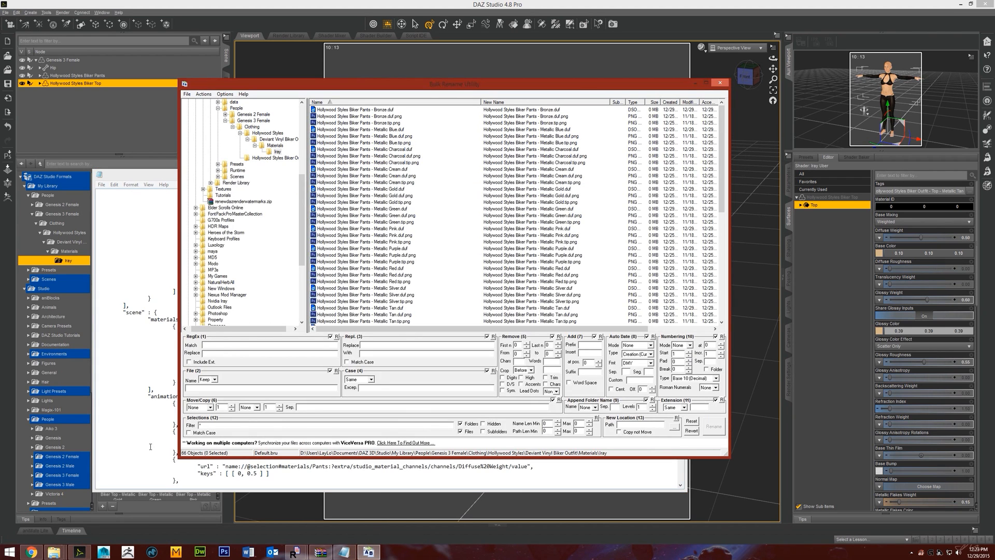
left_click(151, 446)
left_click(673, 184)
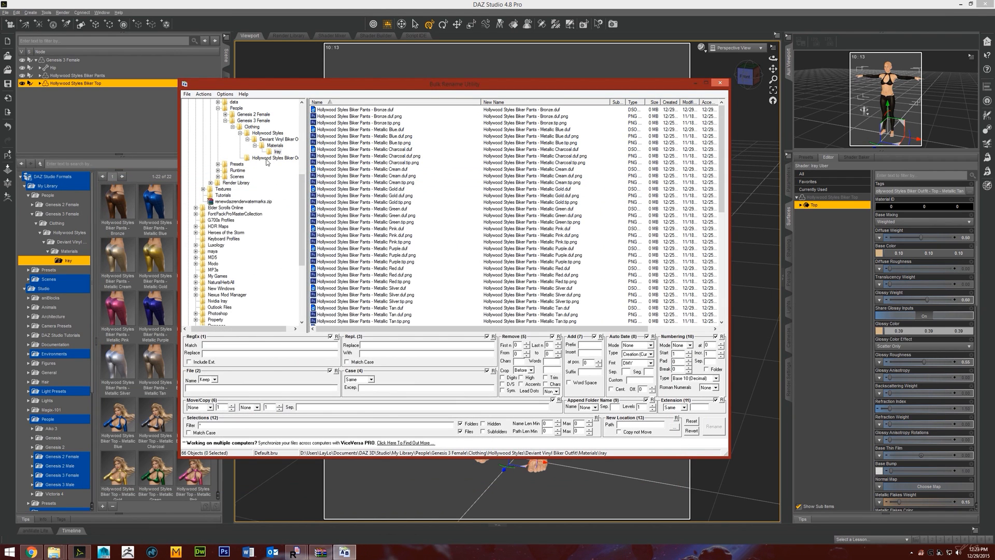
- Open the Hollywood Styles Biker Outfit folder inside Clothing in Bulk Rename Utility's folder tree
scroll(293, 177, "up", 5)
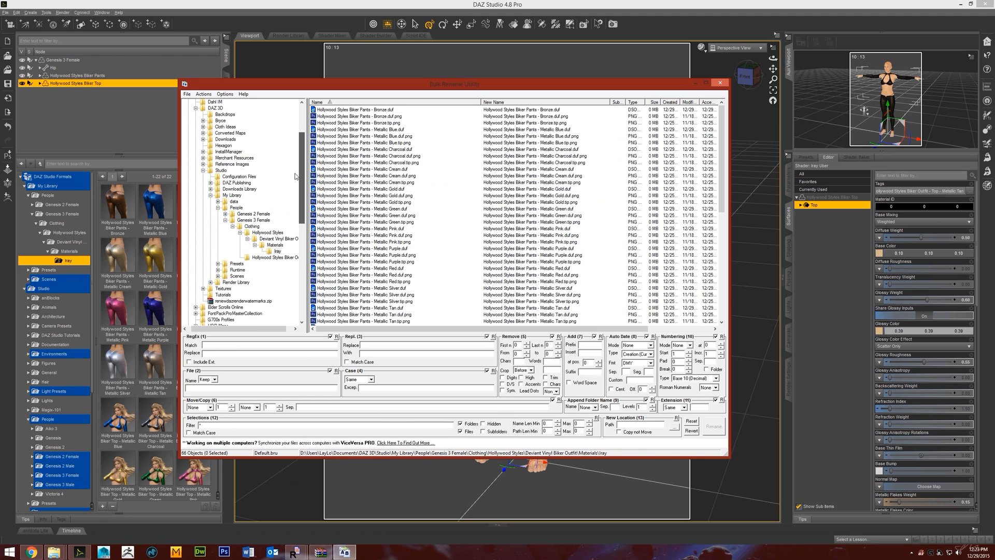
left_click_drag(264, 328, 272, 328)
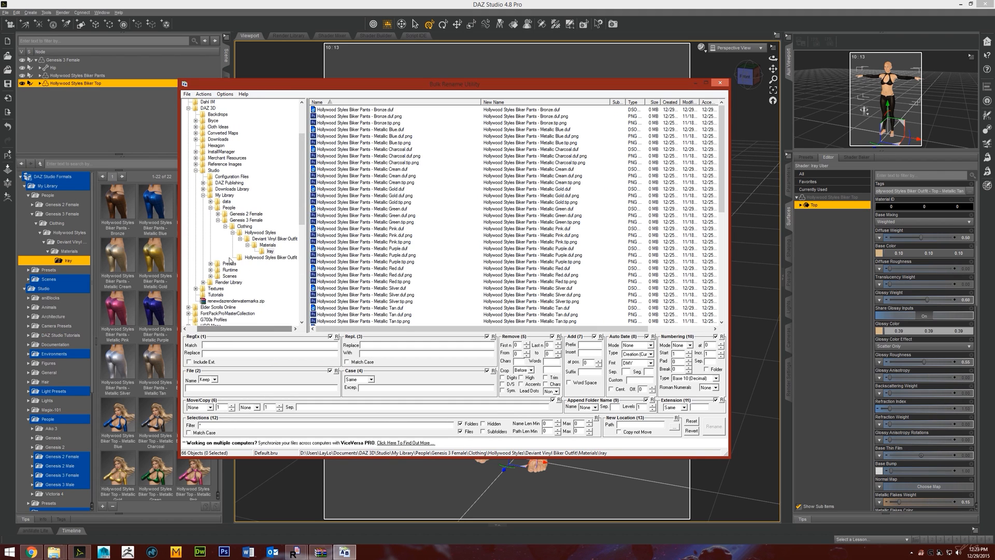
left_click(271, 258)
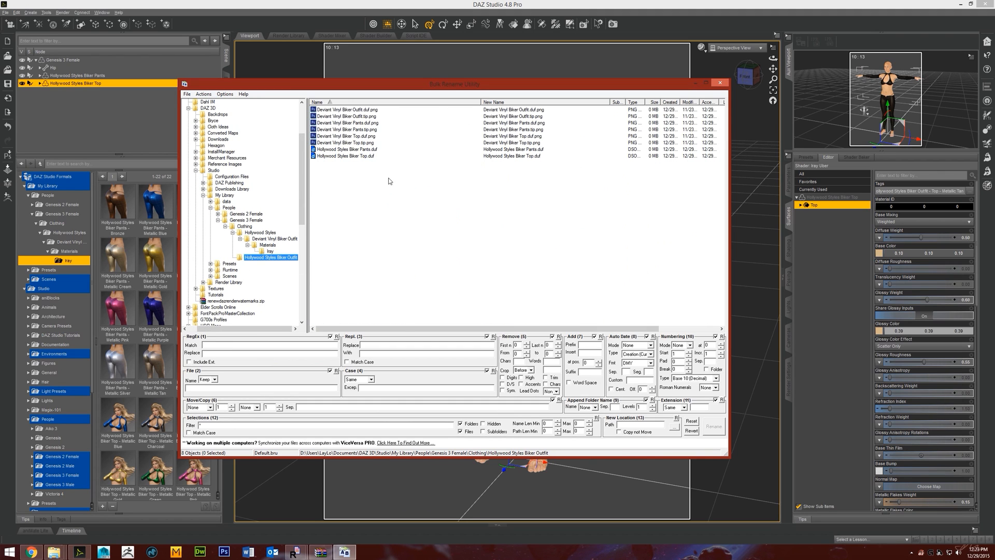
- Copy "Hollywood Styles" from the Biker Pants file name and set it as the replacement text for the bulk rename
left_click(339, 150)
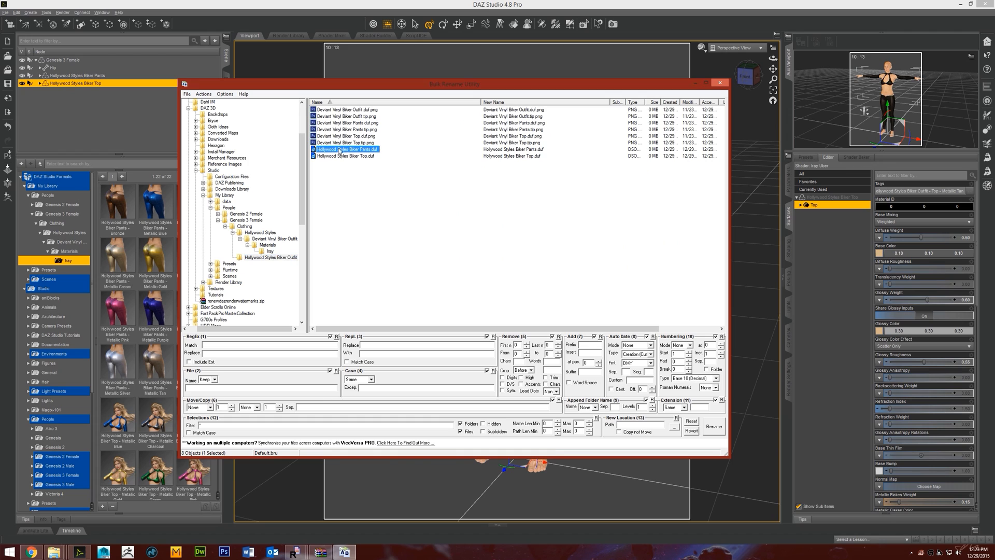
left_click(340, 150)
left_click_drag(349, 150, 289, 151)
key("ctrl+c")
left_click(384, 353)
key("ctrl+v")
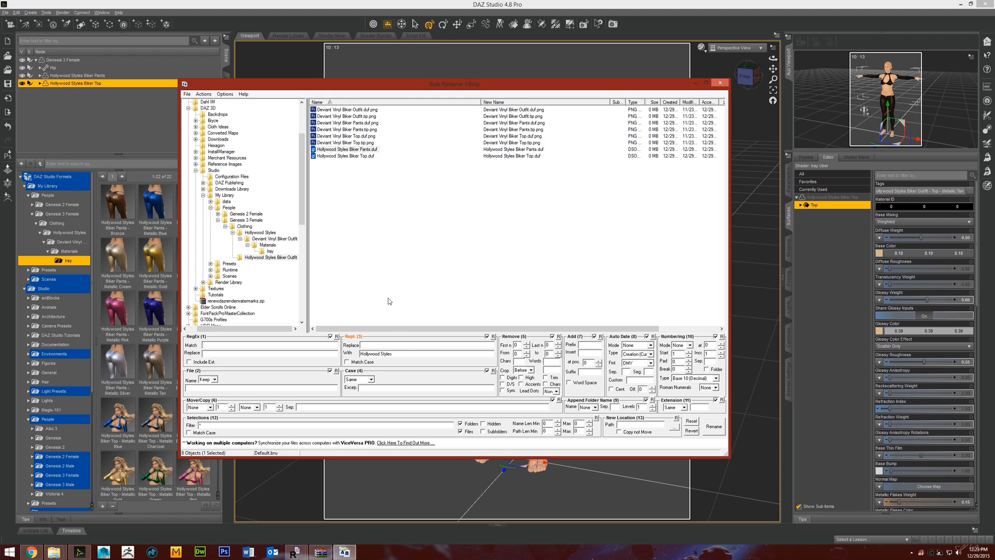
- Copy "Deviant Vinyl" from an Outfit thumbnail's file name and set it as the text the bulk rename replaces
left_click(334, 110)
left_click(343, 110)
left_click_drag(342, 110, 286, 115)
key("ctrl+c")
left_click(368, 345)
key("ctrl+v")
- Apply the rename to all six Deviant Vinyl Biker Outfit, Pants and Top thumbnail images
left_click(355, 111)
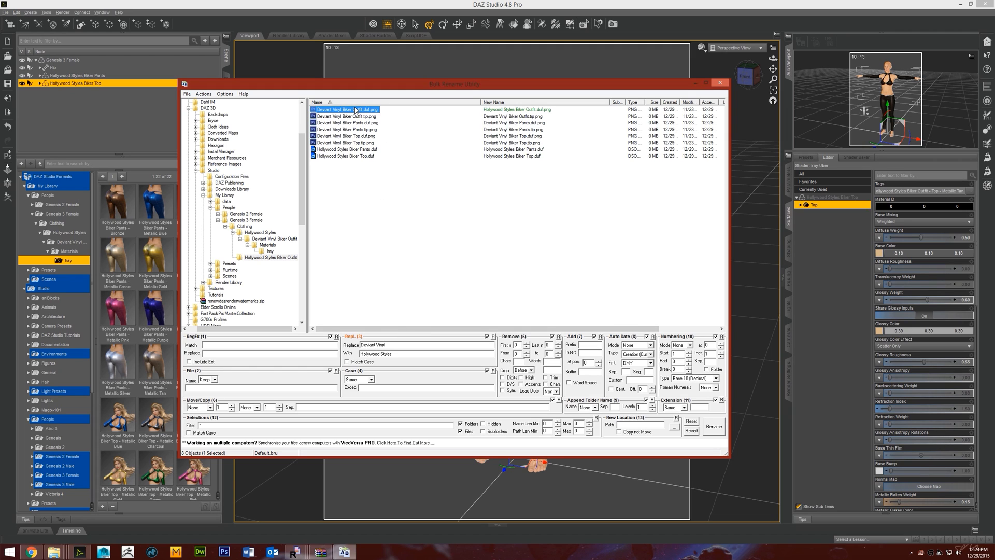
left_click(364, 143, "shift")
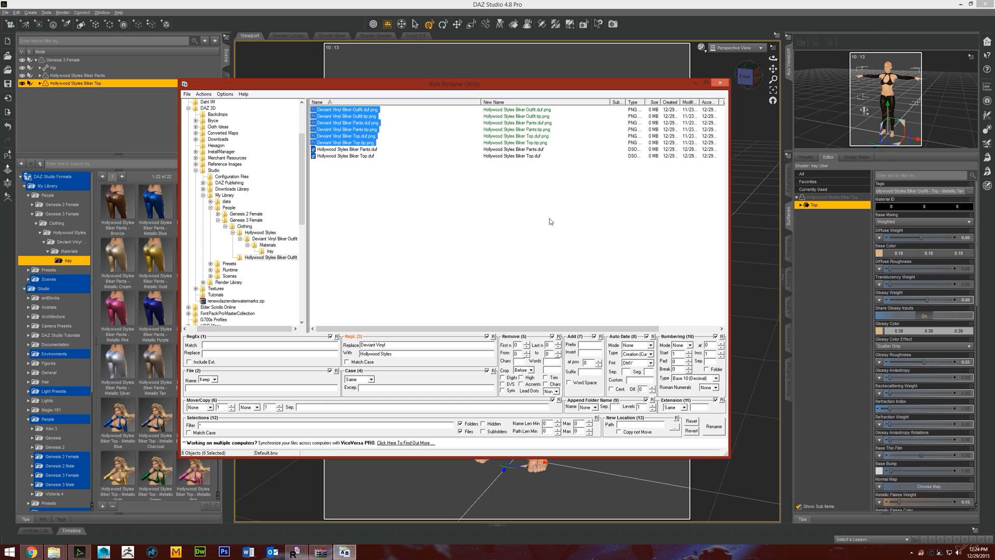
left_click(713, 426)
left_click(476, 307)
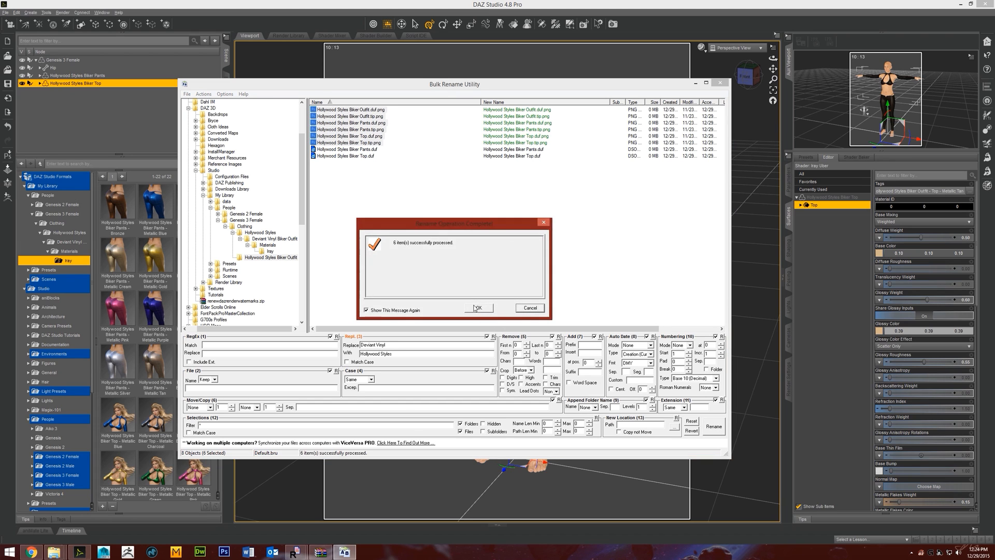
left_click(475, 307)
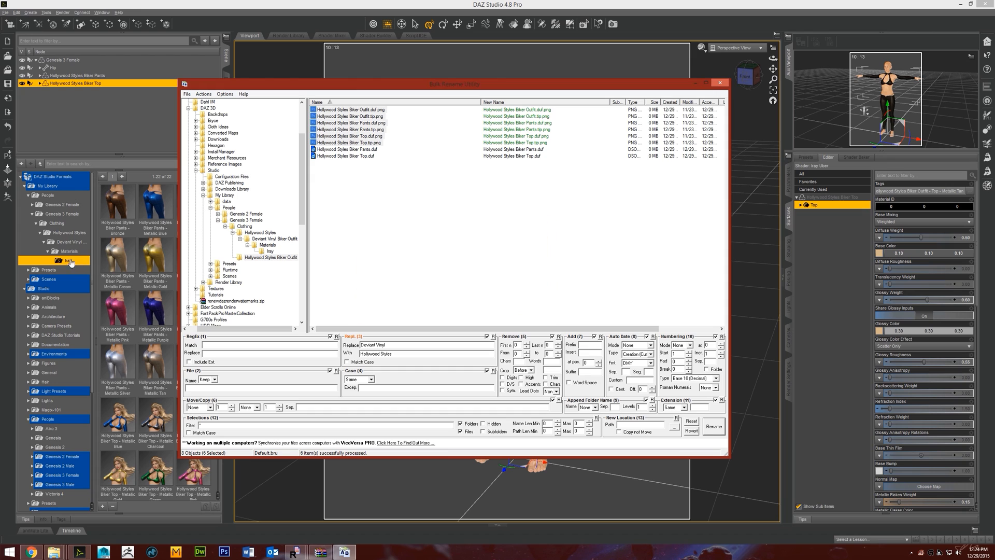
- In DAZ Studio, refresh Clothing to open its Hollywood Styles Biker Outfit content folder, and select Genesis 3 Female in the scene
left_click(71, 233)
left_click(57, 222)
right_click(67, 223)
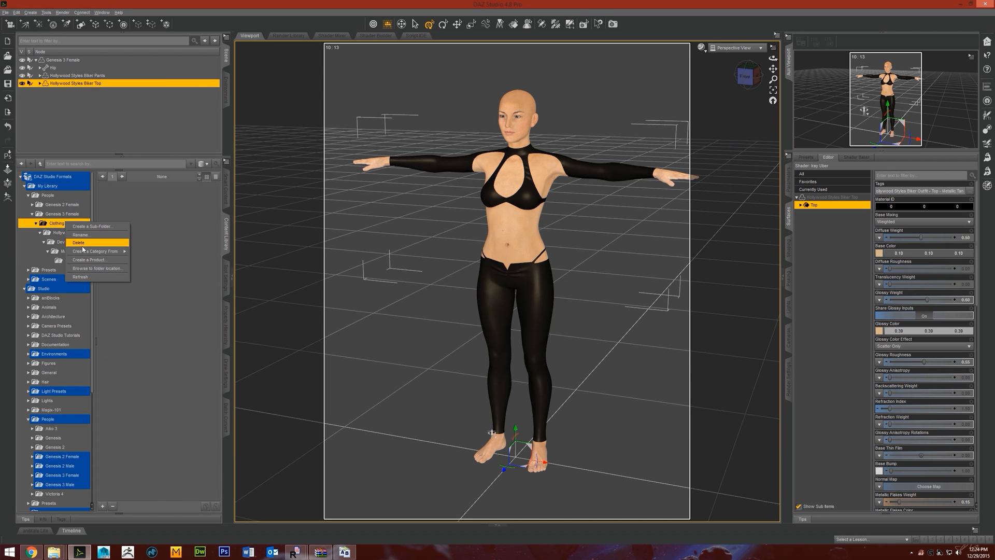
left_click(82, 277)
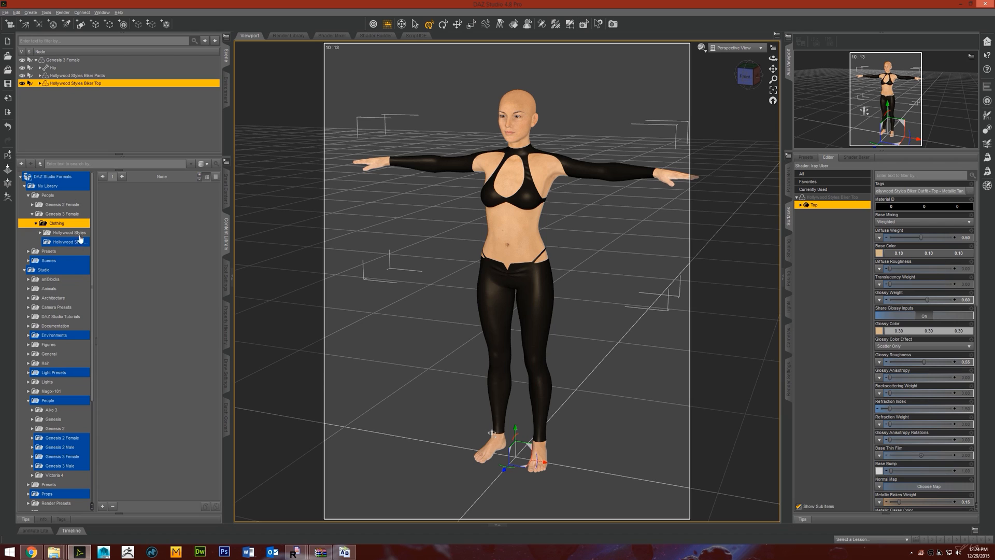
left_click(78, 242)
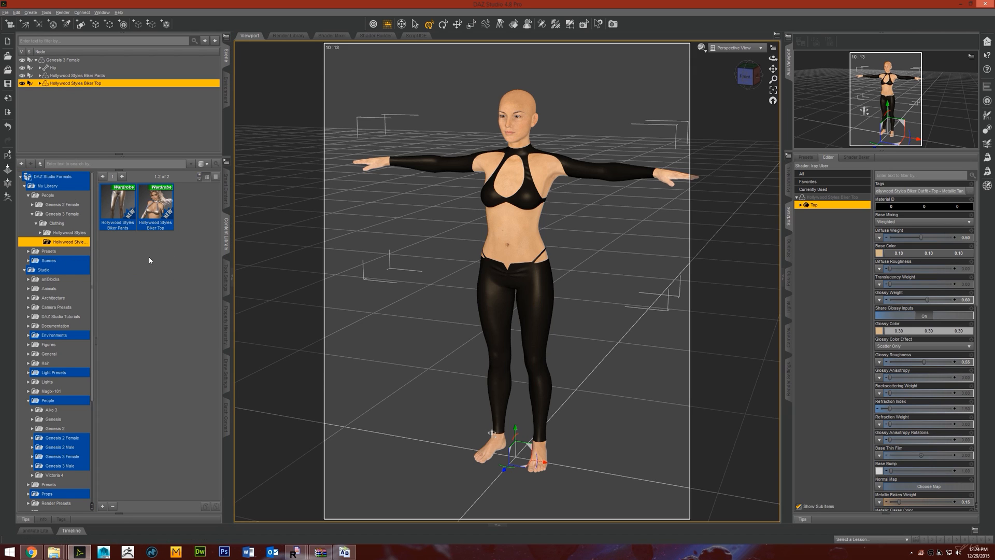
left_click(87, 60)
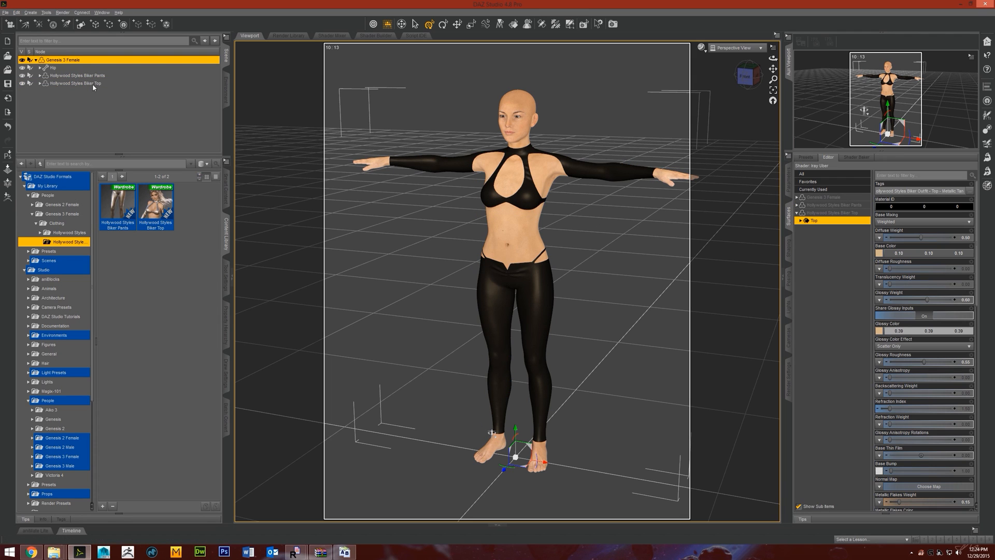
- Switch to the Hollywood Styles Biker Outfit folder in File Explorer and rename Hollywood Styles Biker Outfit.duf.png to Hollywood Styles Biker Outfit.duf1.png
left_click(54, 553)
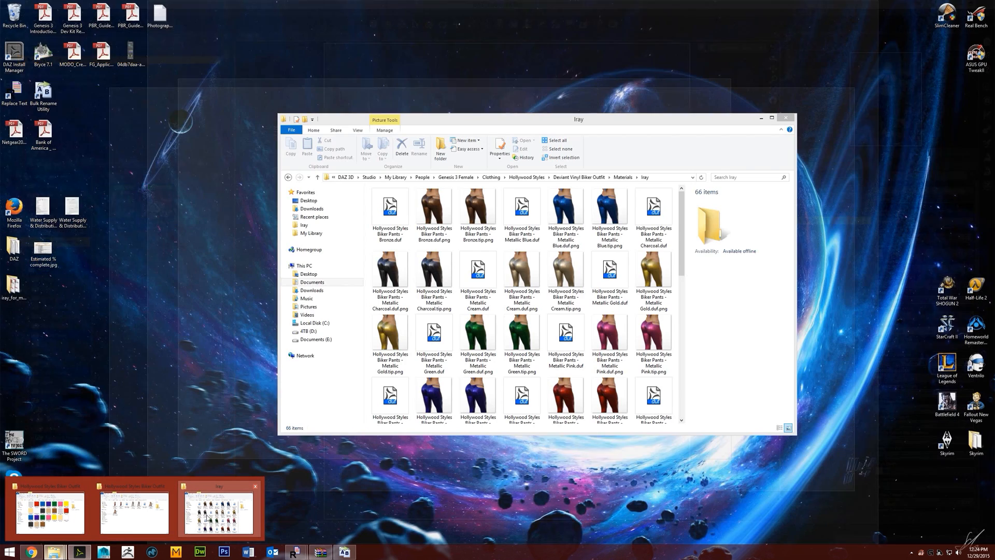
left_click(136, 513)
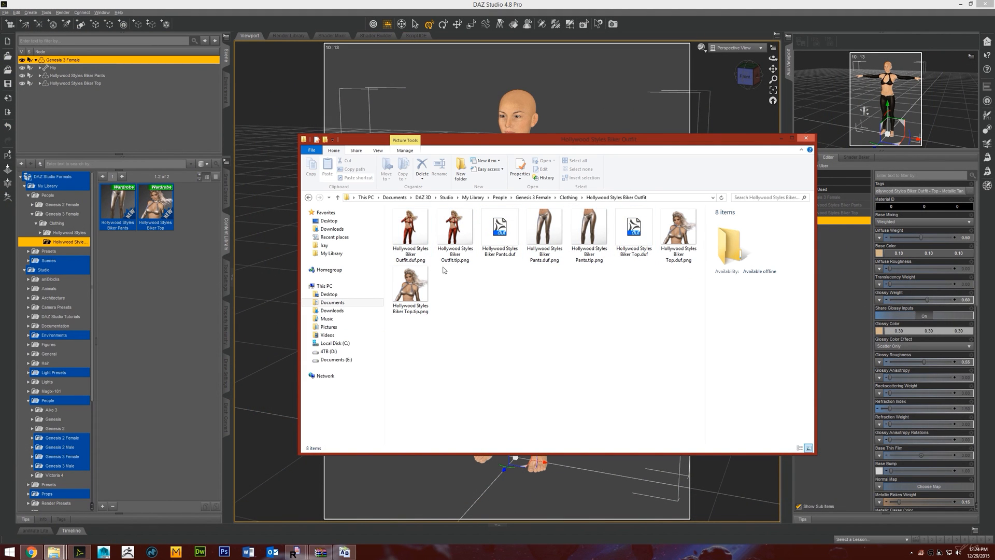
left_click_drag(471, 269, 415, 230)
left_click(433, 232)
left_click(449, 231)
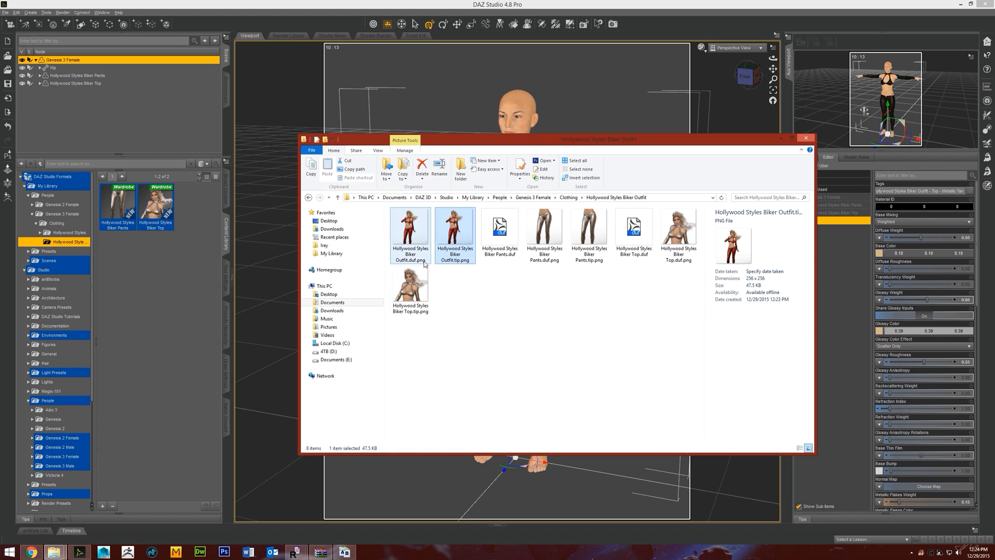
left_click(414, 220)
left_click(421, 262)
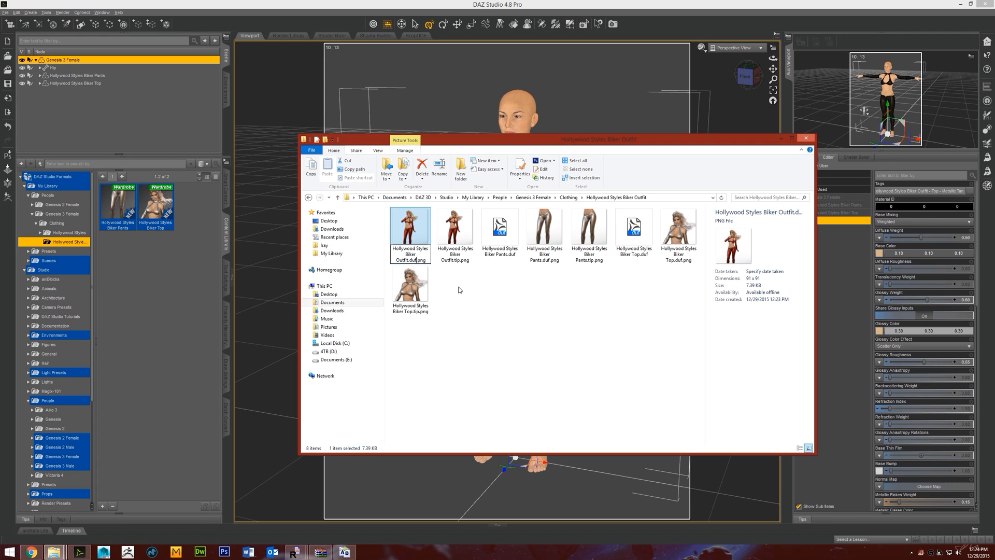
type("1")
key("Return")
- In DAZ Studio, start saving Genesis 3 Female's clothing as a Wearable(s) Preset in the Clothing > Hollywood Styles Biker Outfit folder
left_click(158, 256)
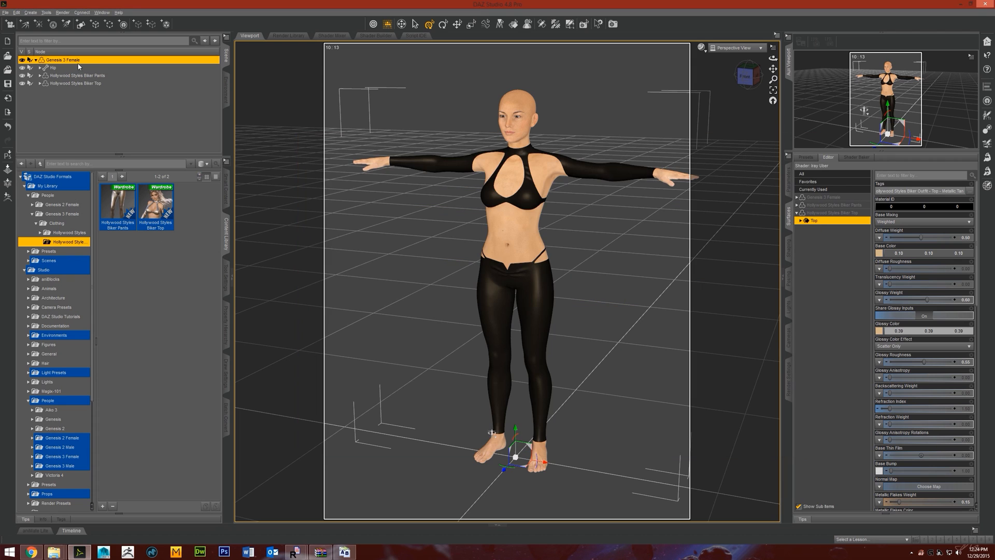
left_click(5, 12)
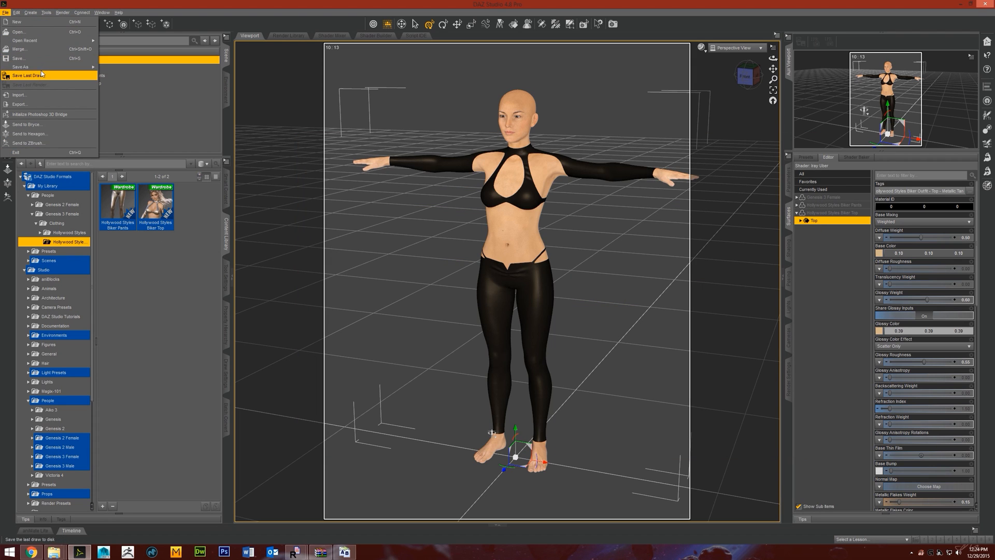
mouse_move(47, 67)
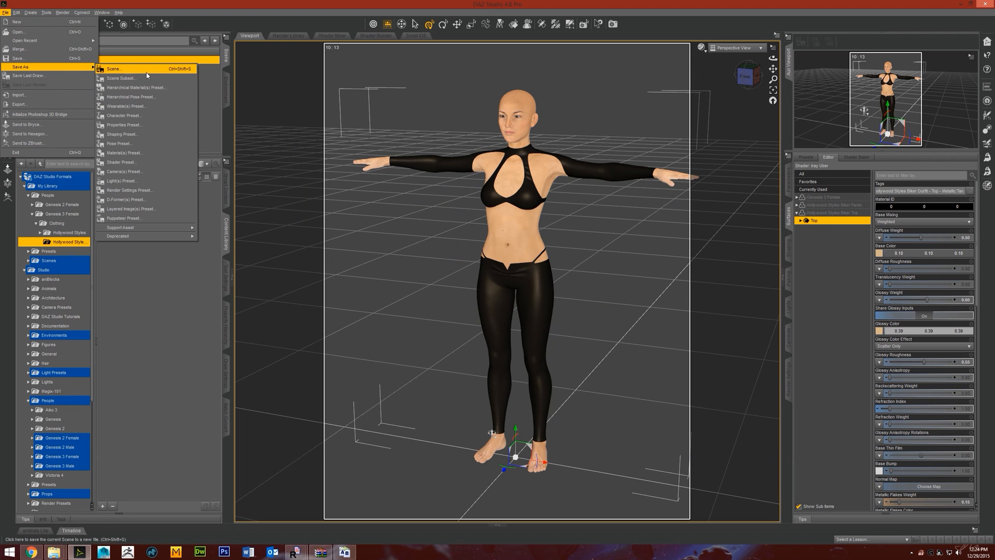
left_click(159, 106)
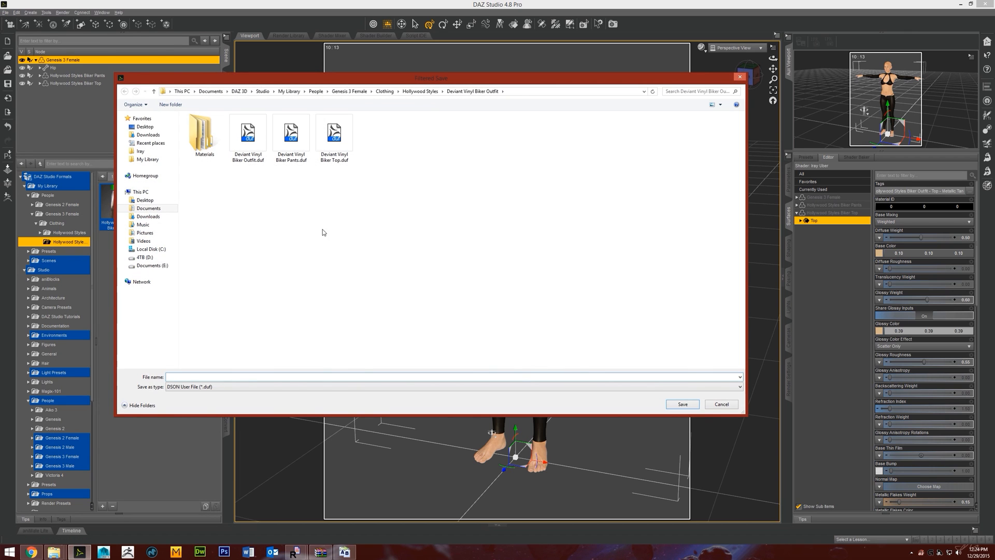
left_click(420, 91)
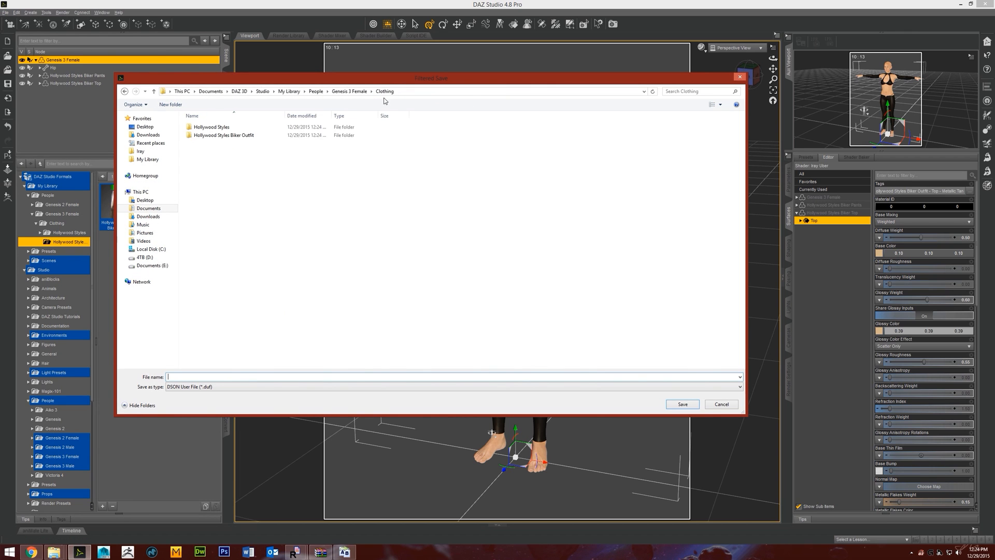
double_click(227, 136)
- Name the wearables preset file Hollywood Styles Biker Outfit.duf and save it
left_click(216, 162)
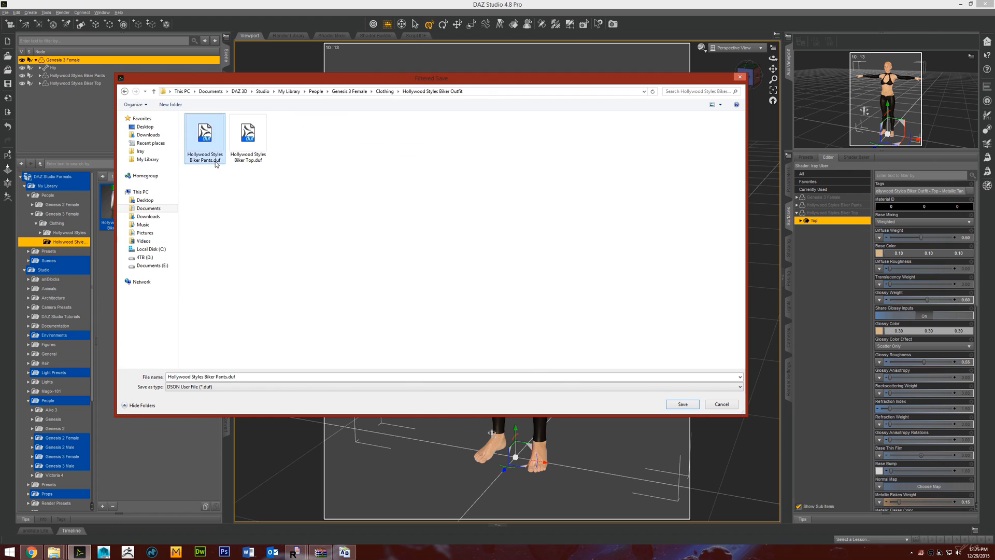
left_click(226, 377)
left_click(216, 377)
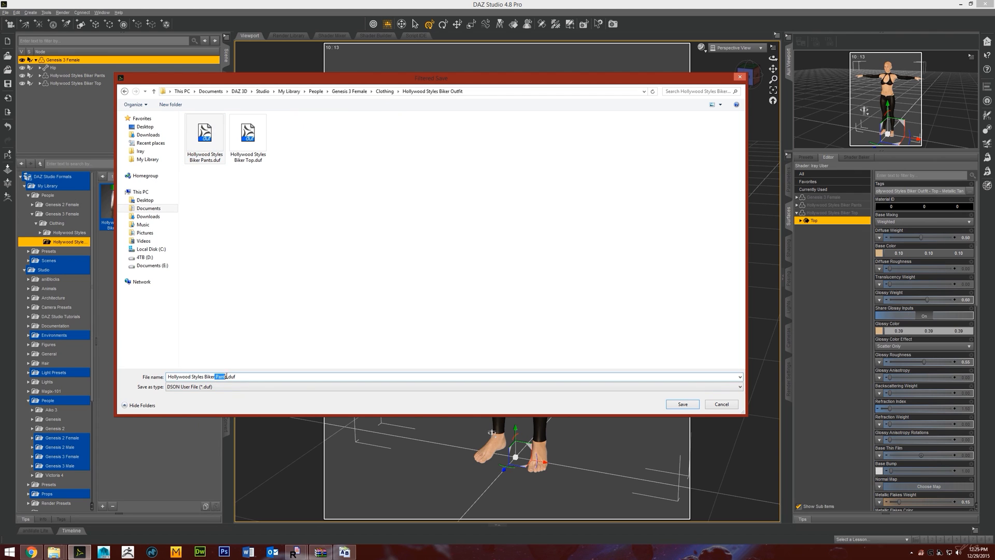
key("BackSpace")
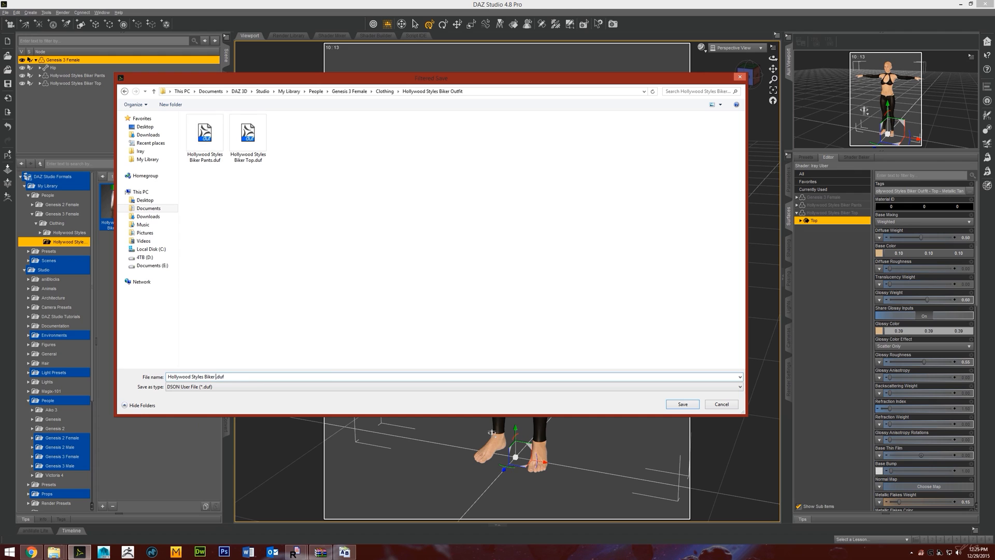
type("Outfit")
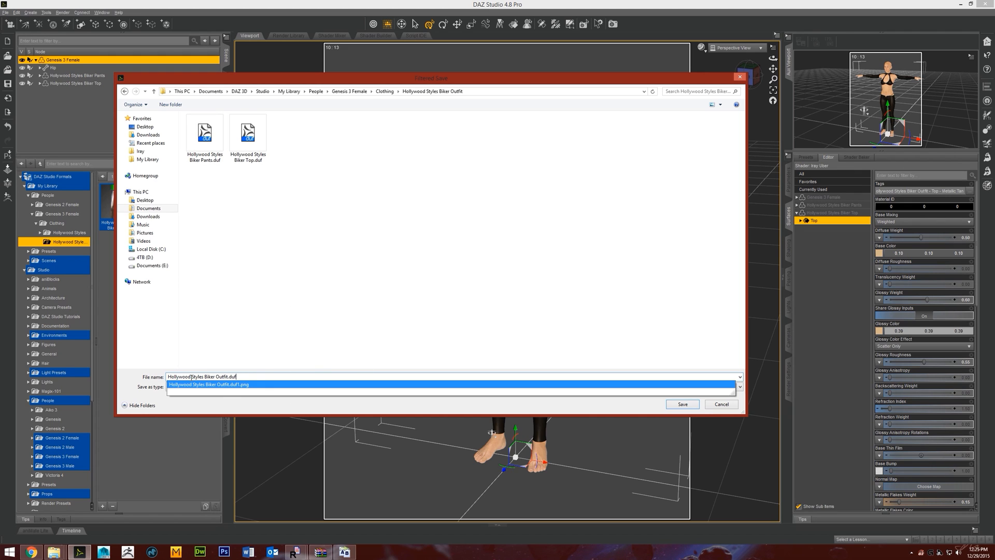
left_click(696, 407)
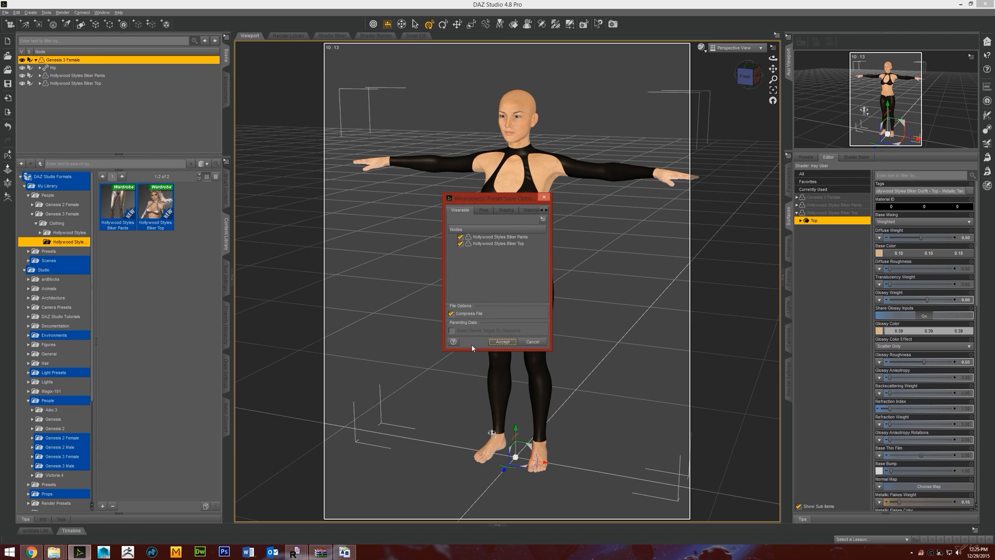
- Review the wearables preset's save options and accept them with the Biker Pants and Biker Top nodes included and compression on
left_click(476, 212)
left_click(506, 210)
left_click(532, 211)
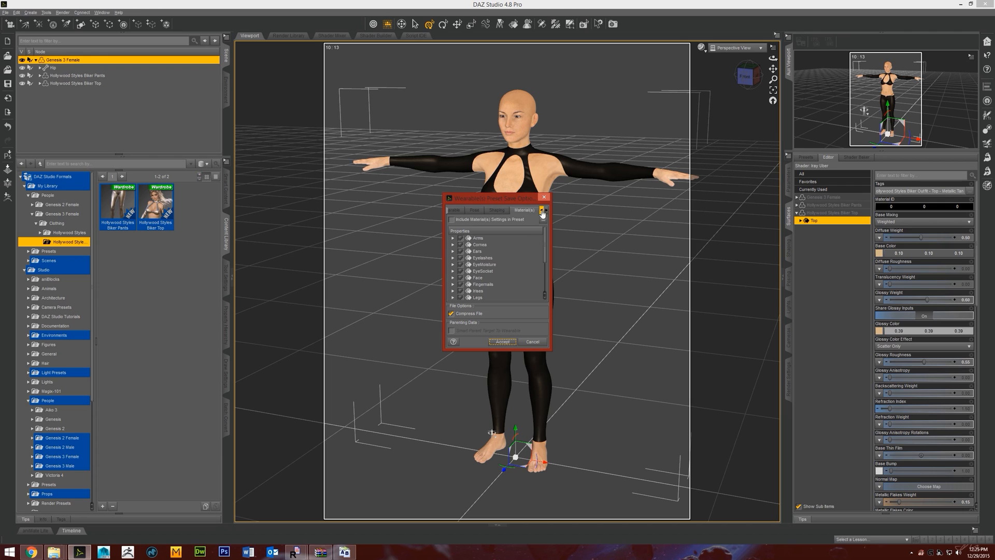
left_click(546, 211)
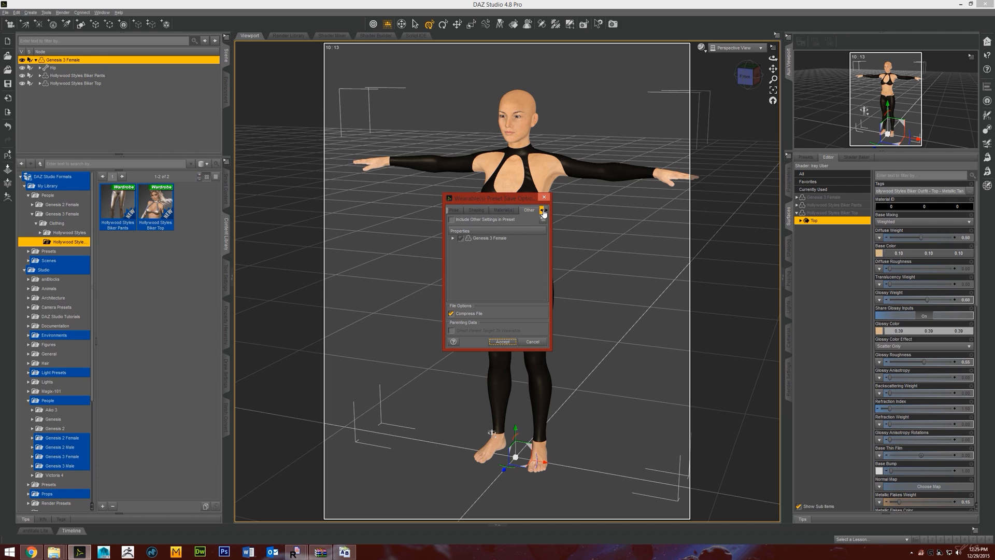
left_click(470, 210)
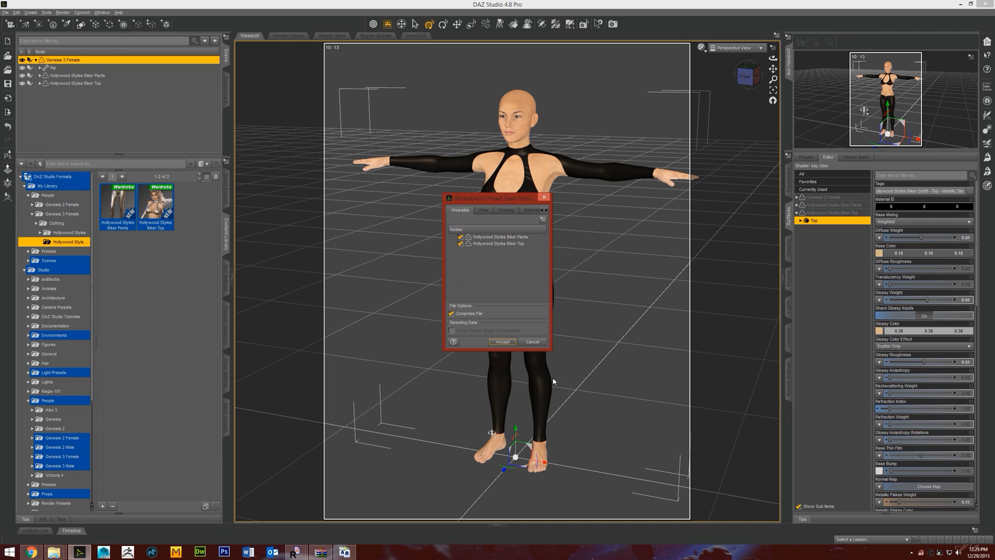
left_click(503, 342)
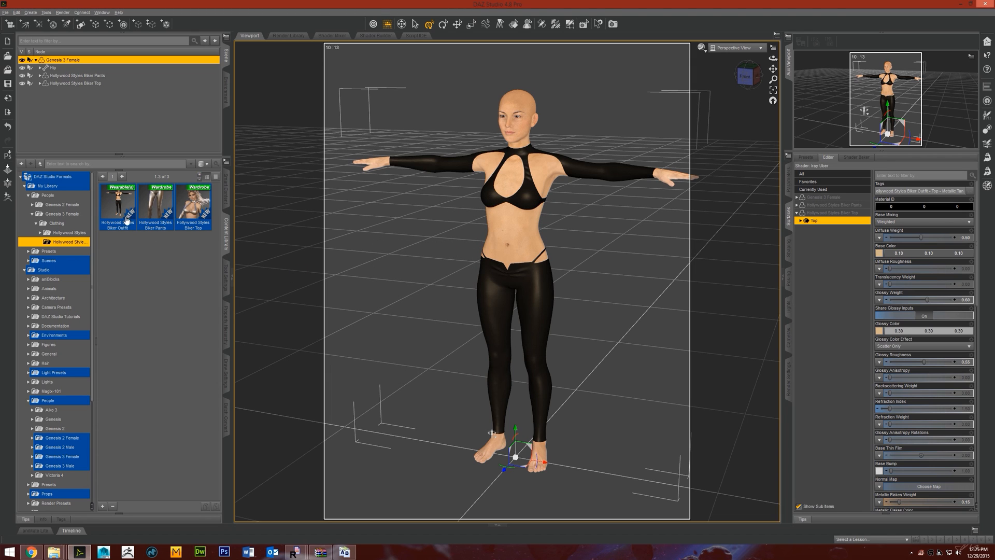
- In File Explorer, delete the auto-generated thumbnail Hollywood Styles Biker Outfit.duf.png and select Hollywood Styles Biker Outfit.duf1.png
left_click(54, 552)
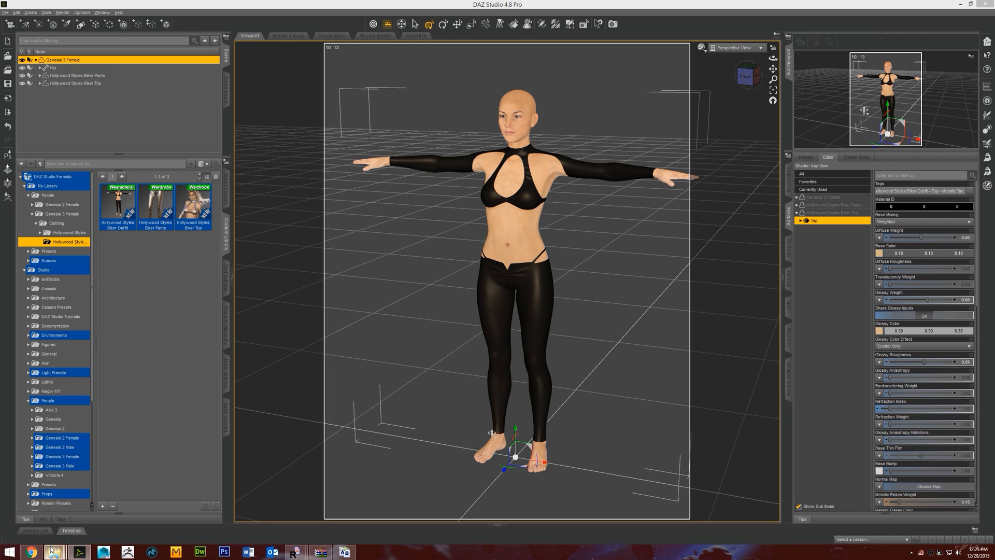
left_click(118, 507)
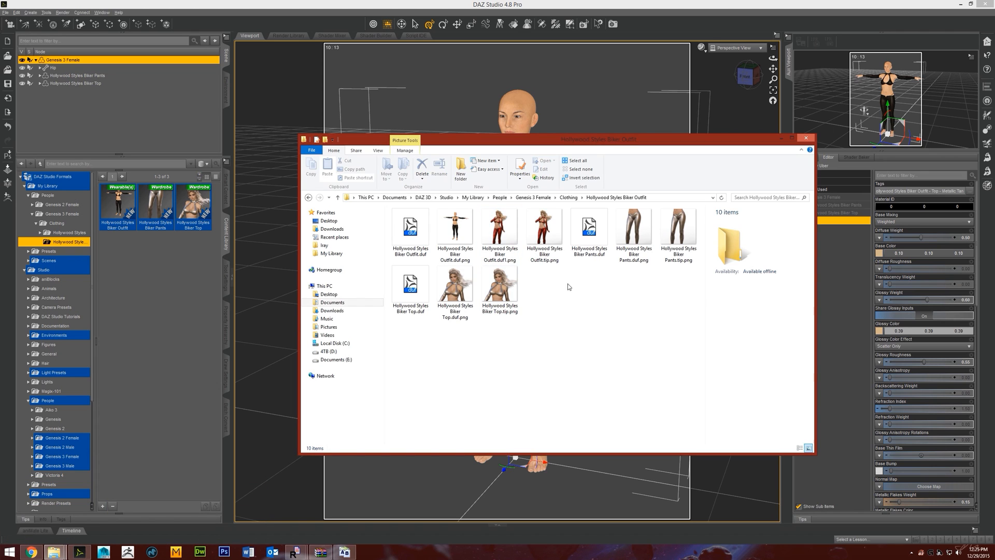
left_click(470, 244)
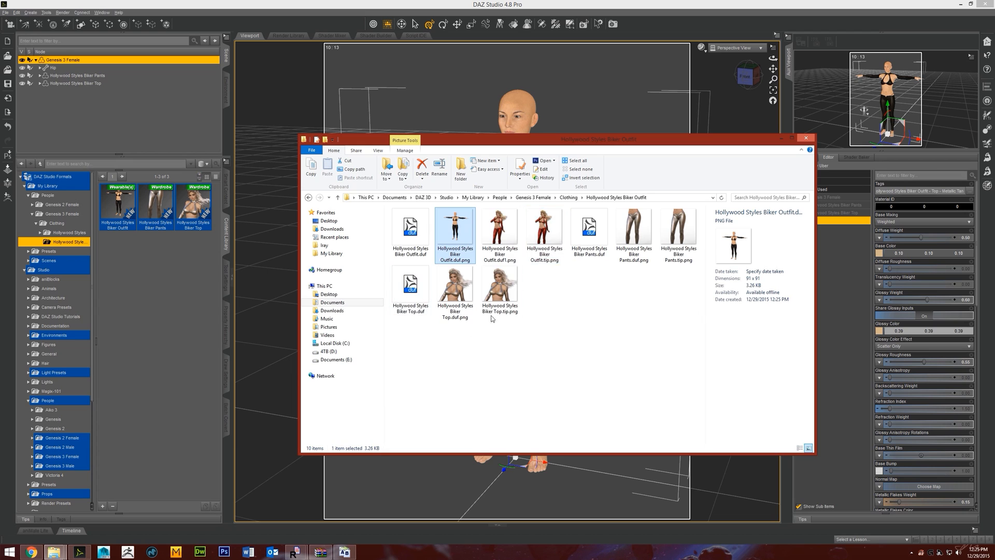
key("Delete")
left_click(455, 238)
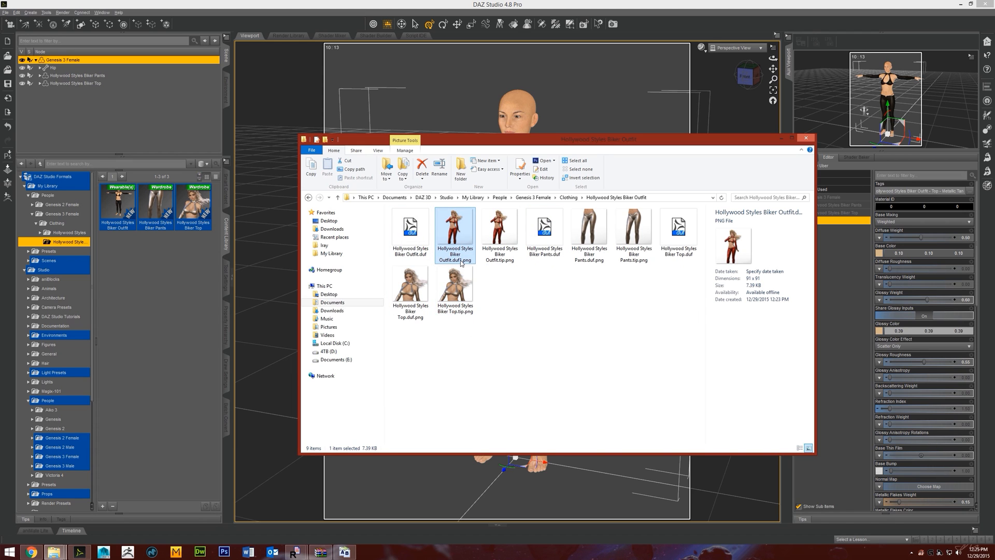
- Rename the thumbnail Hollywood Styles Biker Outfit.duf1.png to Hollywood Styles Biker Outfit.duf.png
left_click(455, 259)
left_click(462, 260)
key("BackSpace")
left_click(521, 317)
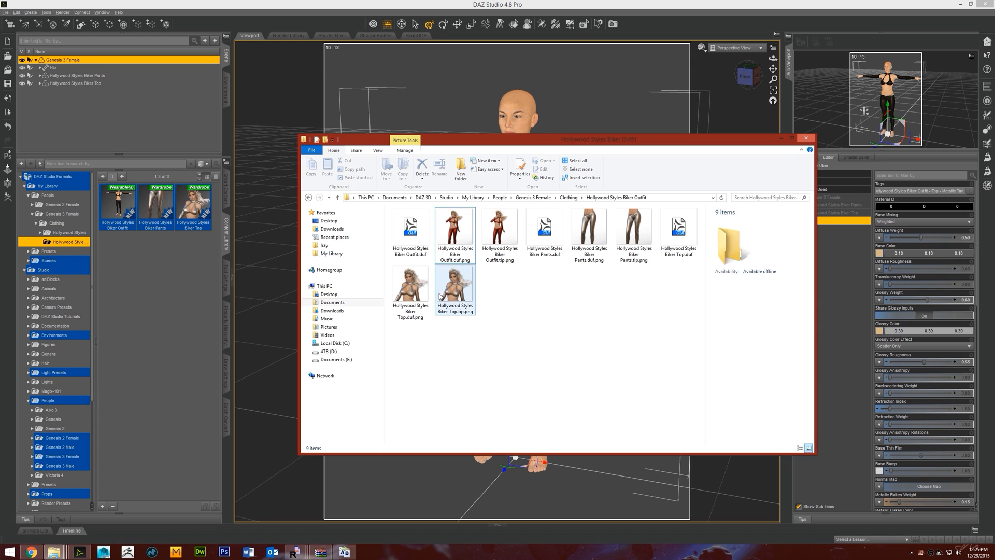
- Examine the .duf.png and .tip.png thumbnail files for the biker top and biker pants, checking back against DAZ Studio
left_click(414, 290)
left_click(449, 290)
left_click(610, 208)
left_click(618, 238)
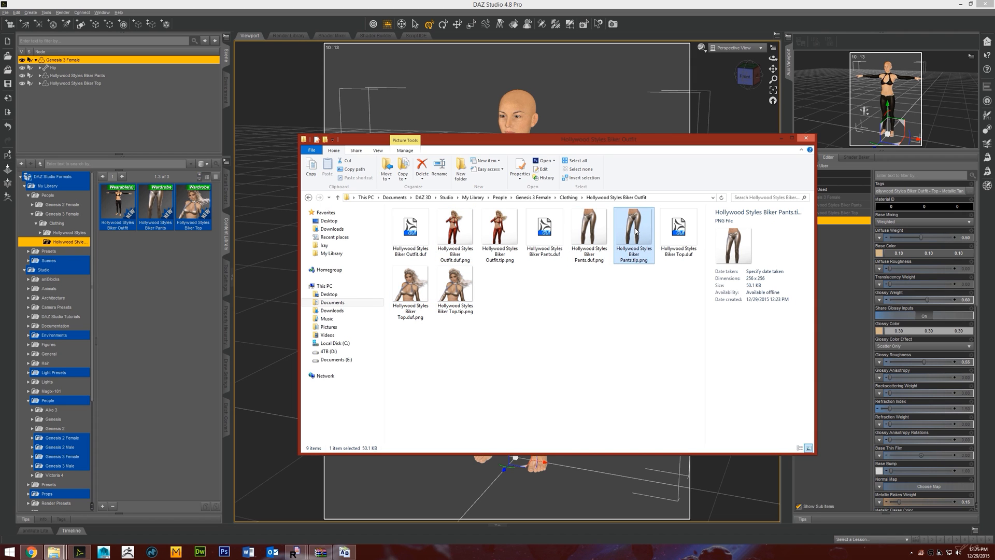
left_click(781, 138)
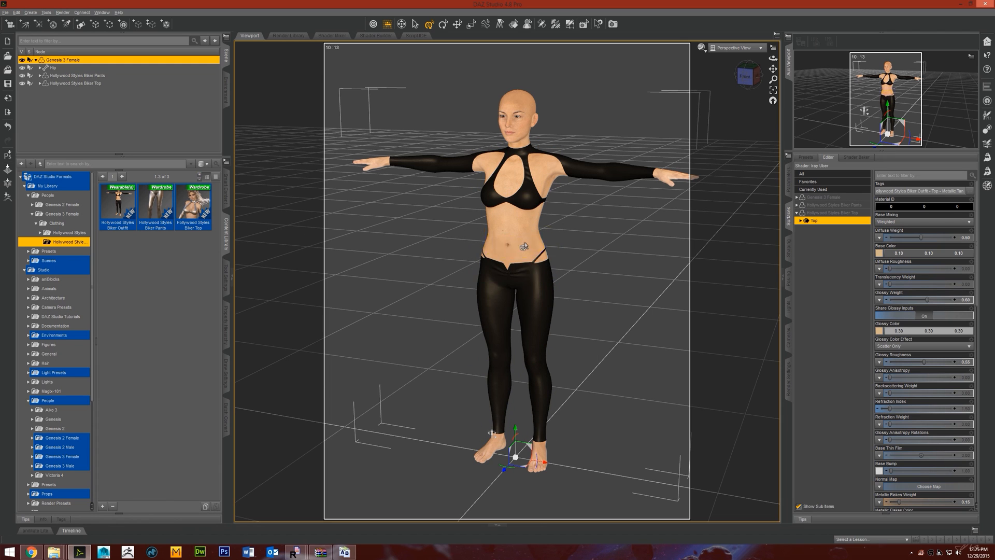
left_click(54, 552)
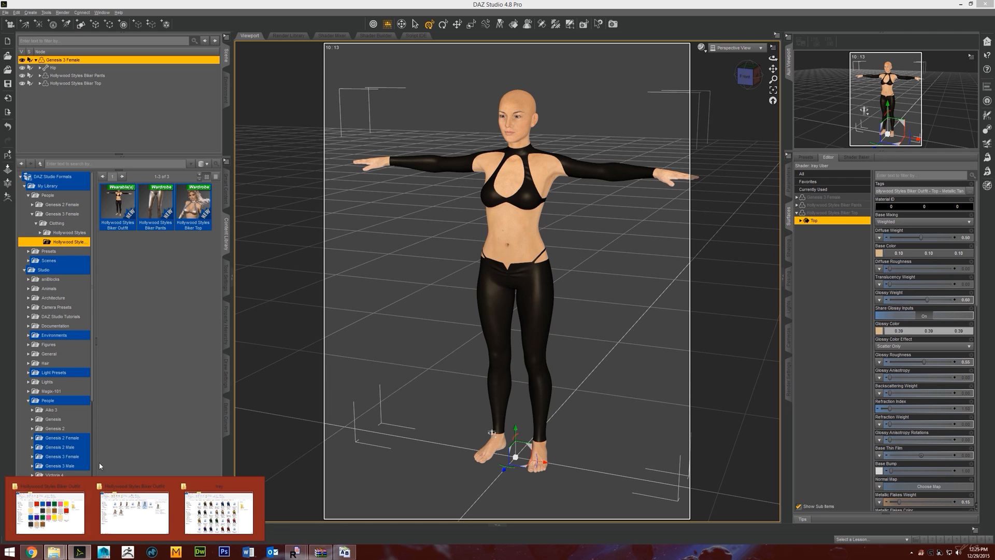
left_click(141, 517)
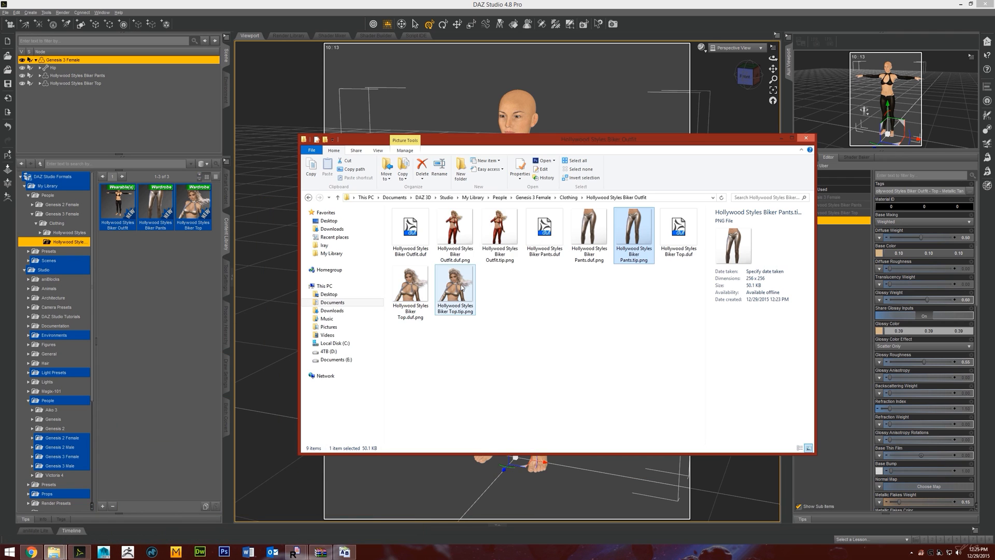
left_click(587, 228)
left_click(625, 230)
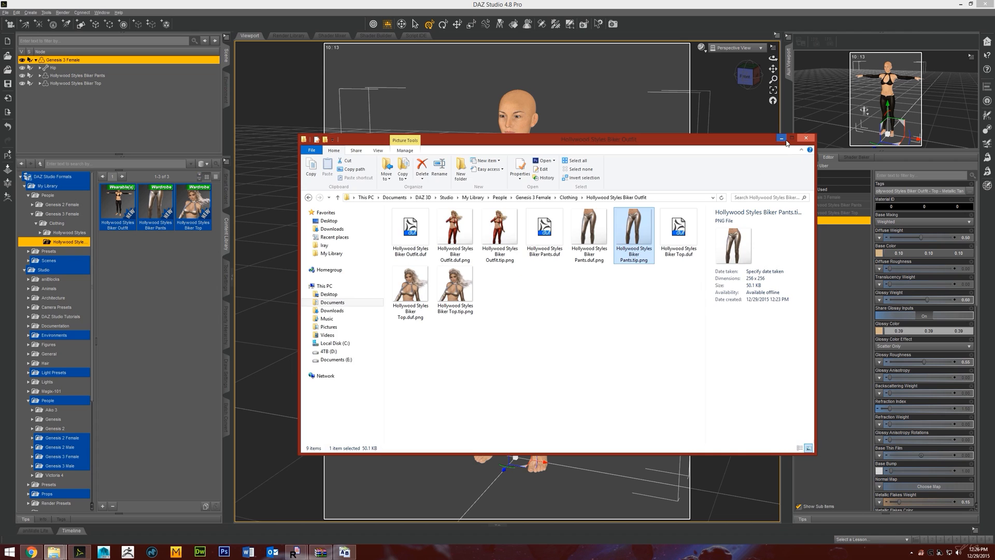
left_click(782, 139)
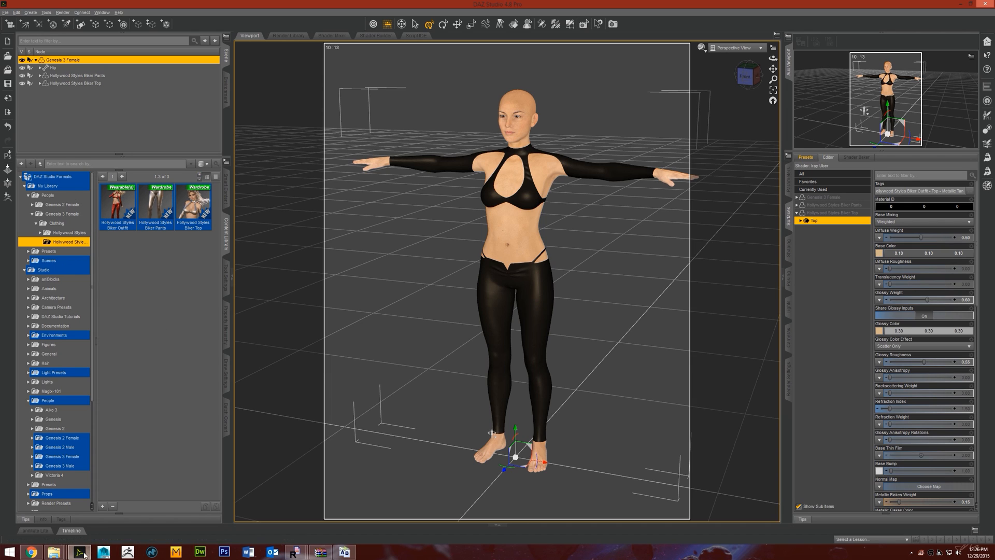
- In DAZ Studio's content library, examine the Iray materials under Hollywood Styles > Deviant Vinyl, and then the Hollywood Styles Biker Outfit folder
mouse_move(54, 552)
left_click(135, 511)
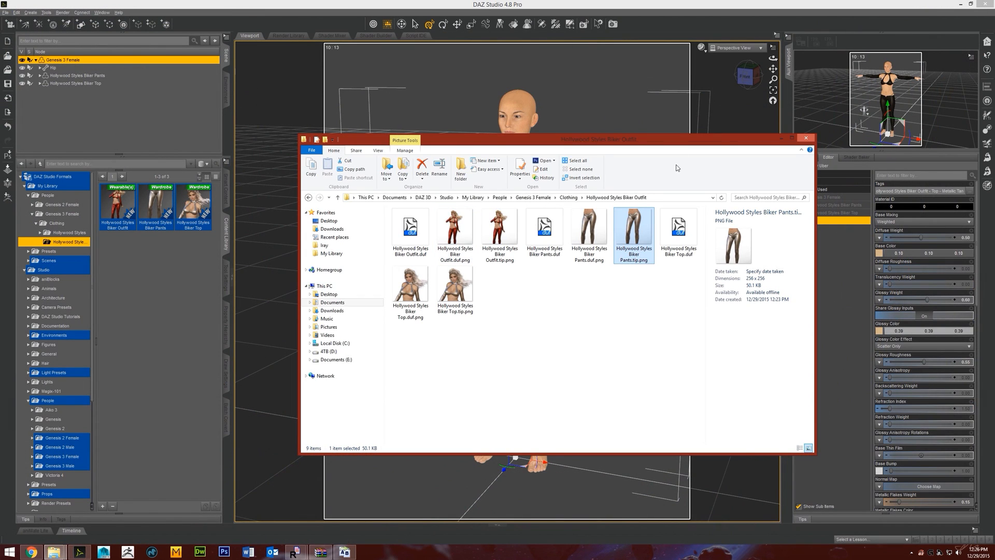
left_click(568, 197)
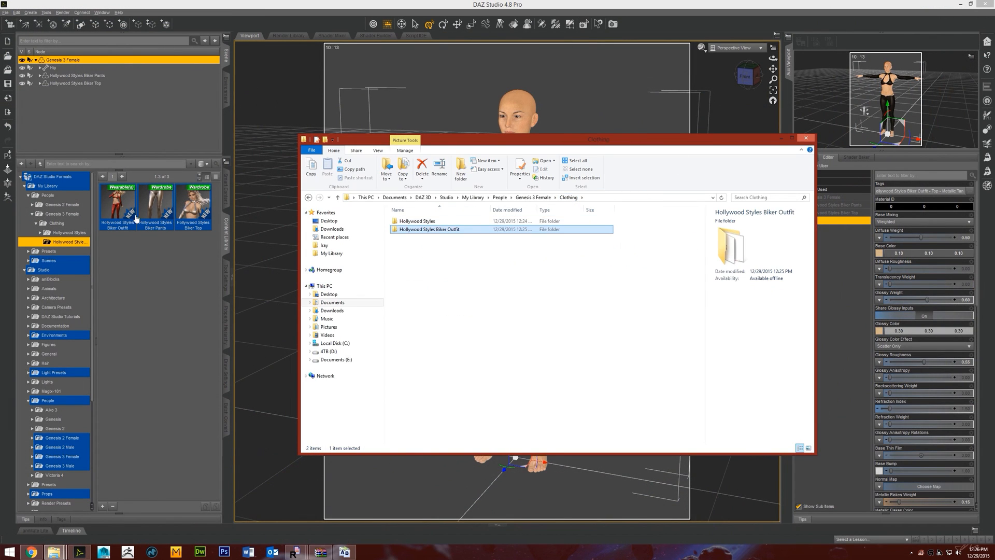
left_click(71, 244)
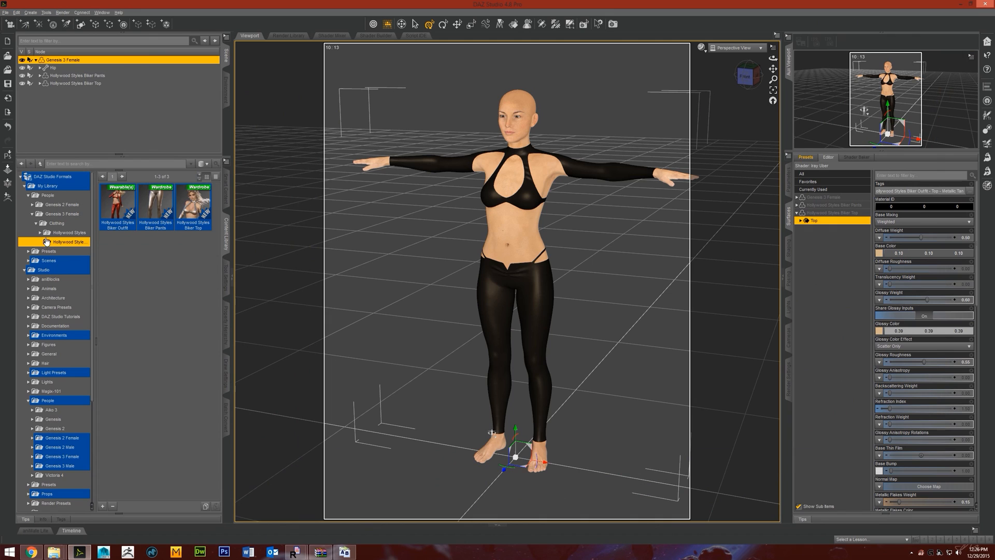
left_click(59, 235)
left_click(70, 242)
left_click(57, 233)
left_click(40, 232)
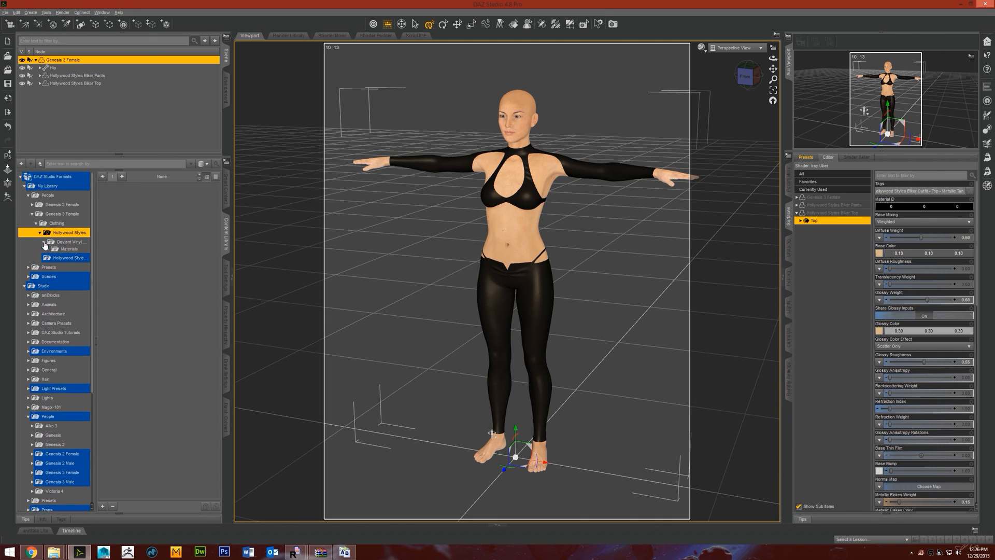
left_click(48, 249)
left_click(58, 260)
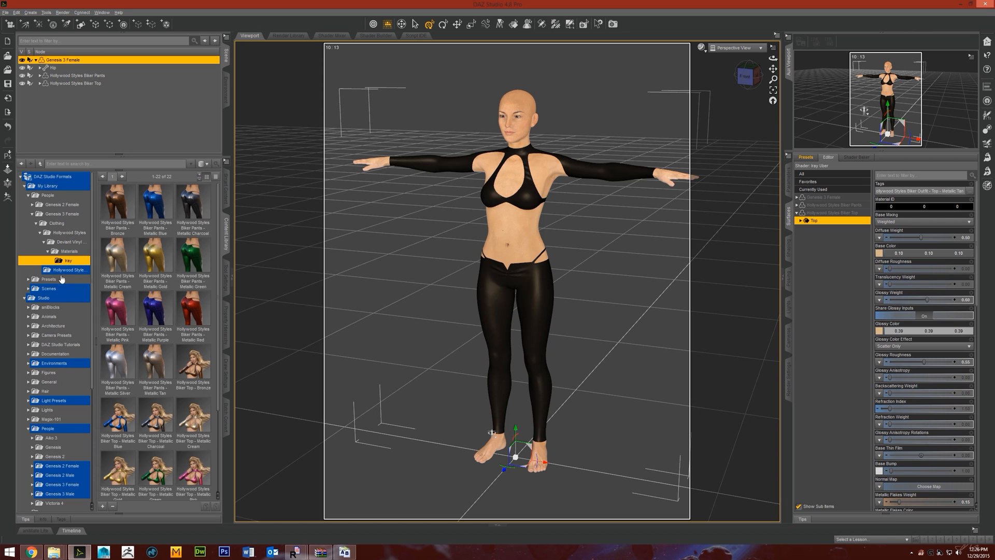
left_click(66, 271)
- In File Explorer, cut the Materials folder from Hollywood Styles > Deviant Vinyl Biker Outfit
left_click(53, 552)
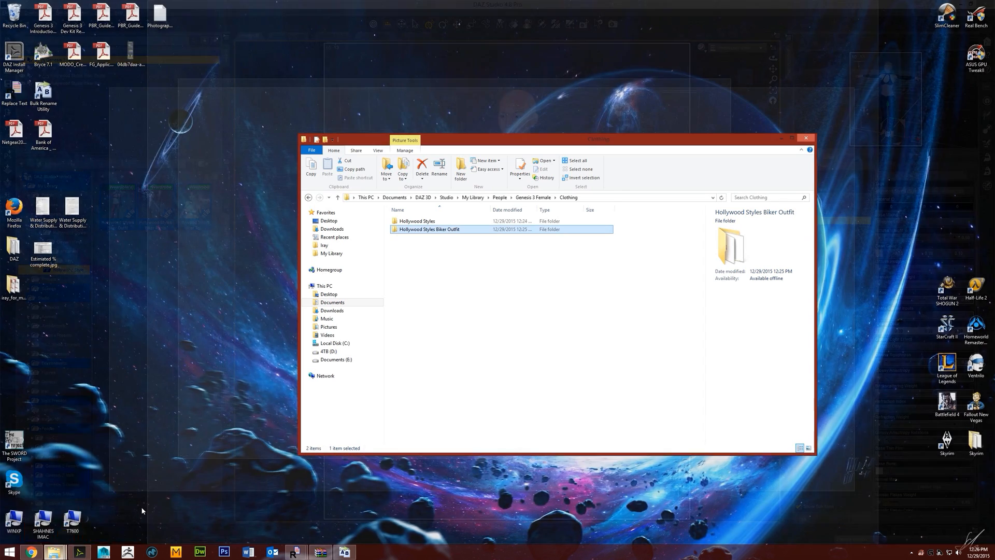
left_click(141, 508)
double_click(473, 221)
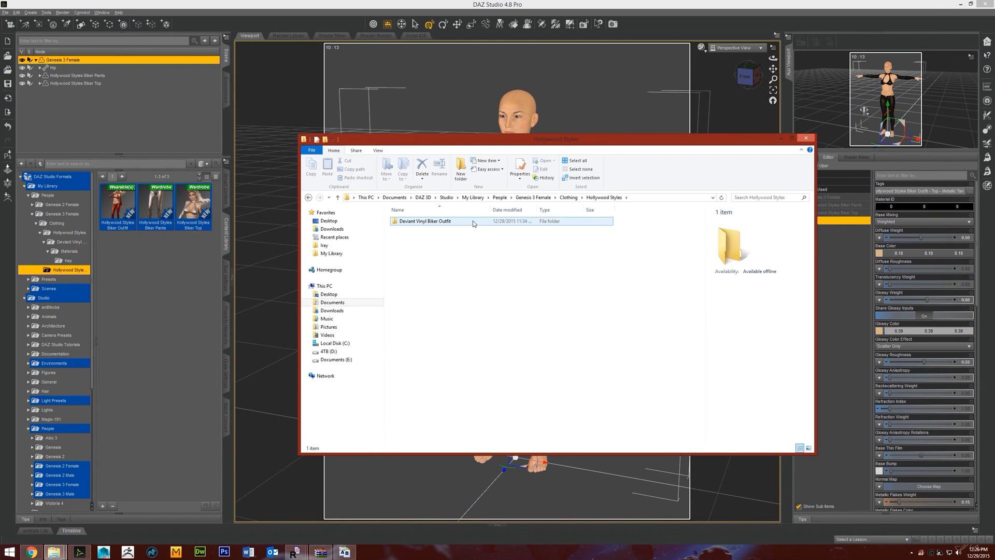
double_click(455, 223)
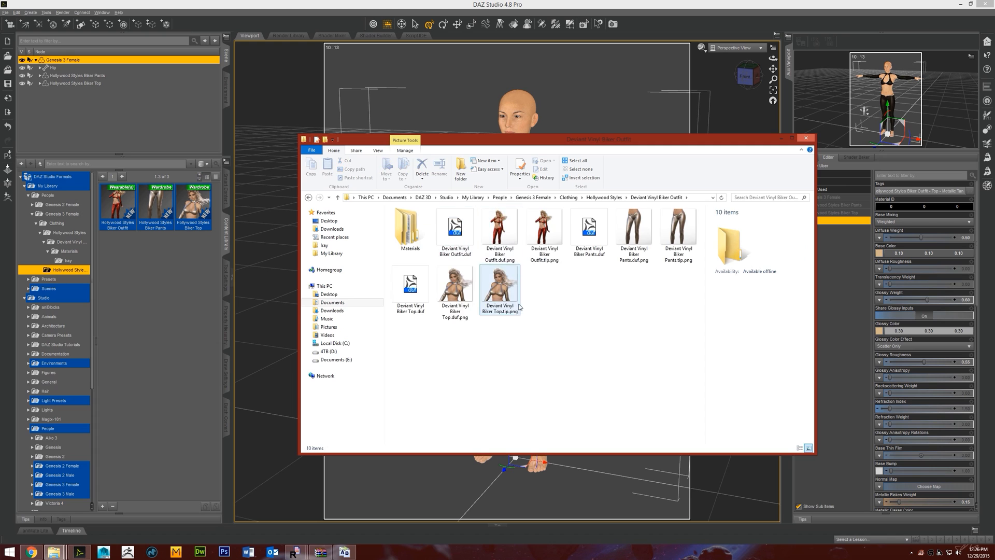
double_click(411, 230)
left_click(308, 197)
right_click(415, 235)
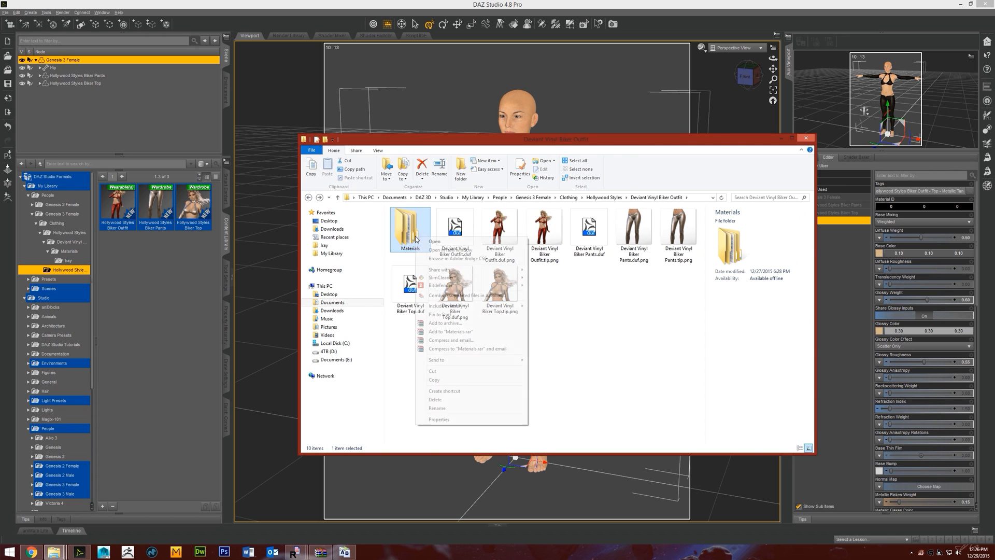
left_click(477, 376)
right_click(412, 228)
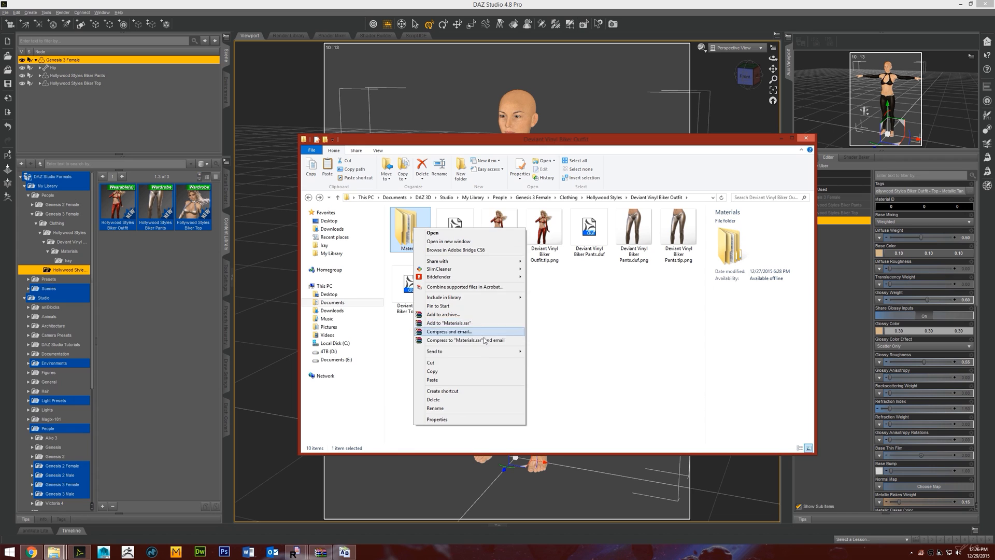
left_click(466, 364)
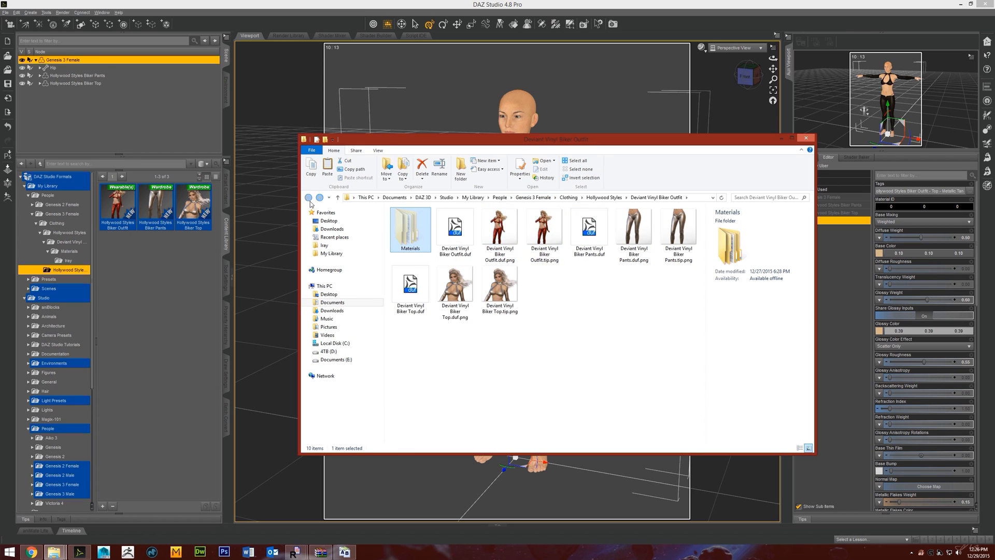
- Try to paste the cut Materials folder into the Clothing > Hollywood Styles Biker Outfit folder
left_click(308, 198)
double_click(459, 230)
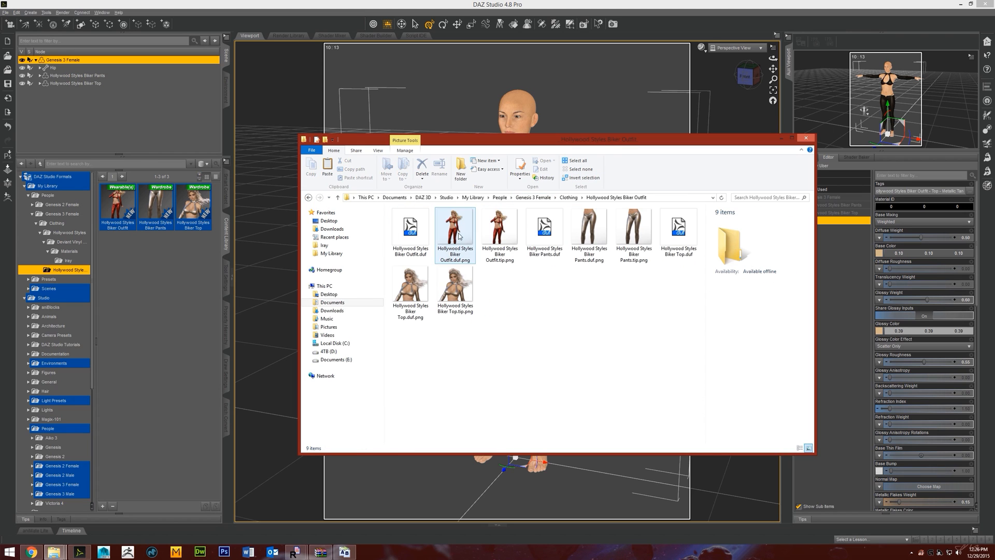
right_click(569, 305)
left_click(591, 358)
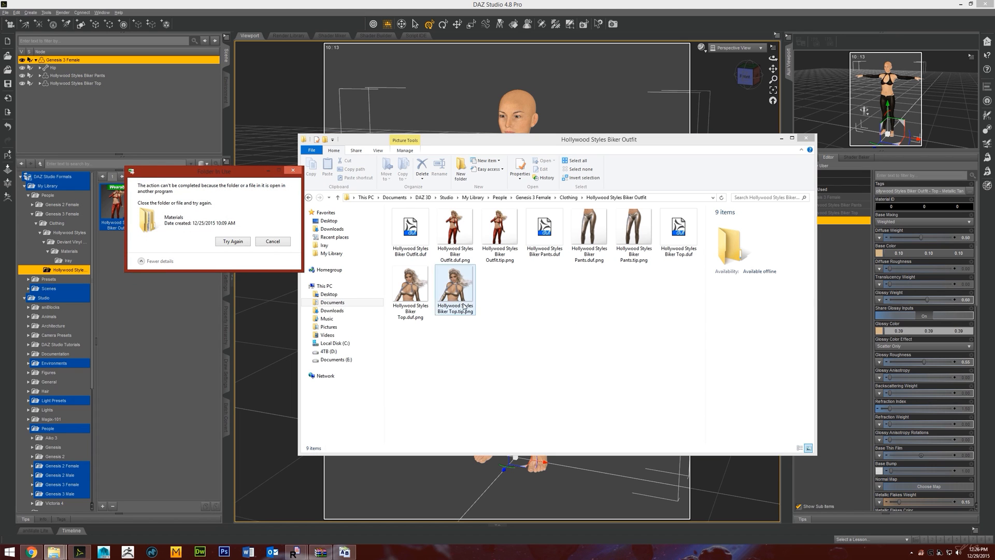
left_click(272, 241)
- Close the separate File Explorer window showing the Iray folder and check the paste option in Hollywood Styles Biker Outfit
mouse_move(74, 540)
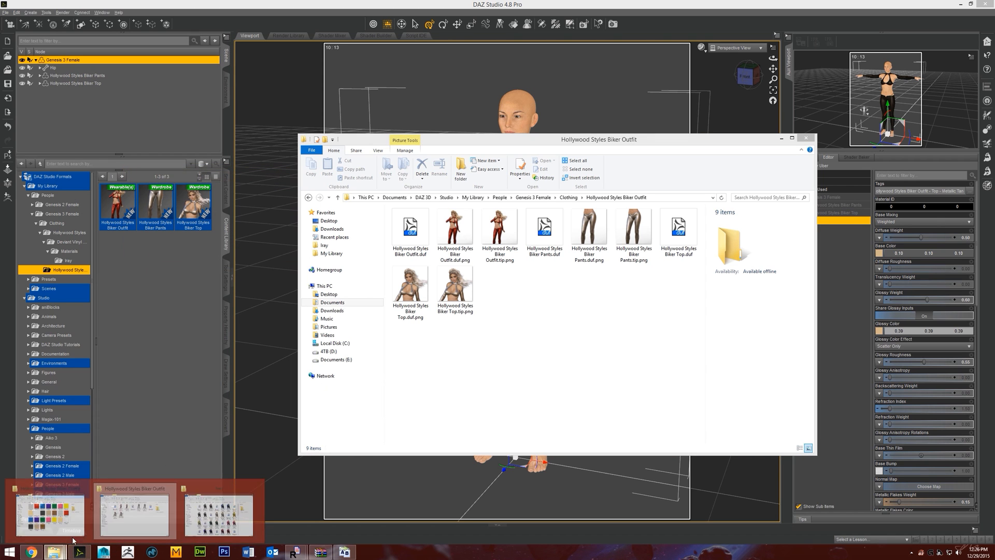
left_click(256, 489)
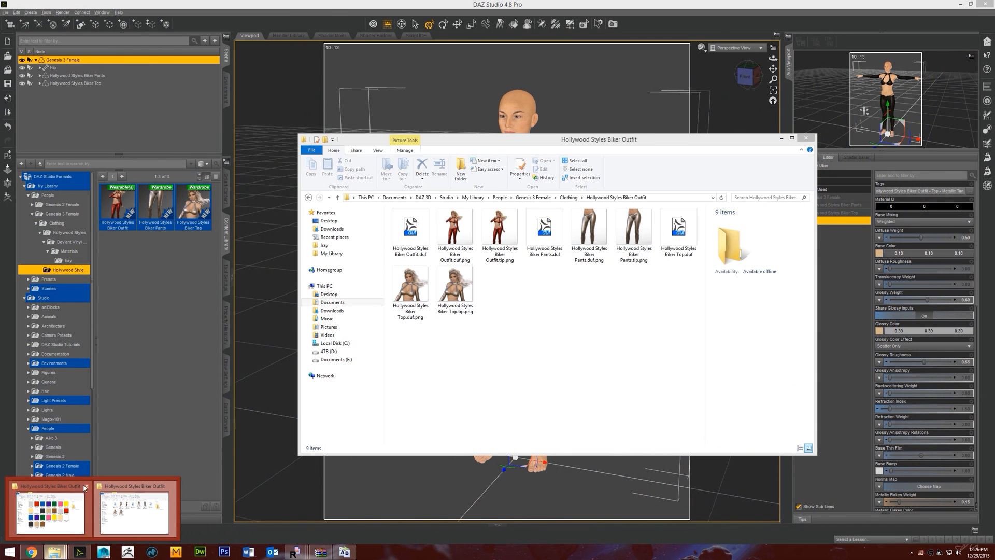
left_click(449, 367)
right_click(535, 289)
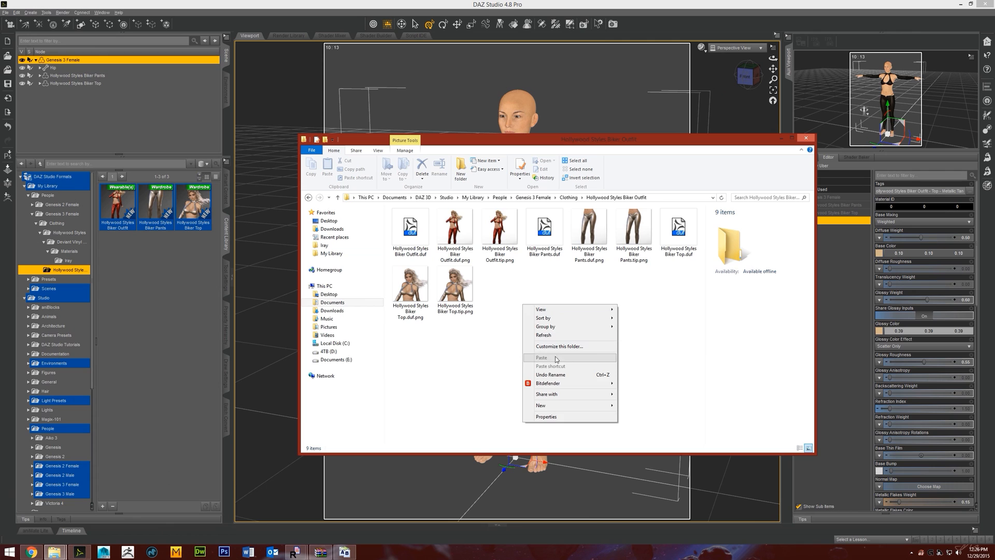
left_click(480, 319)
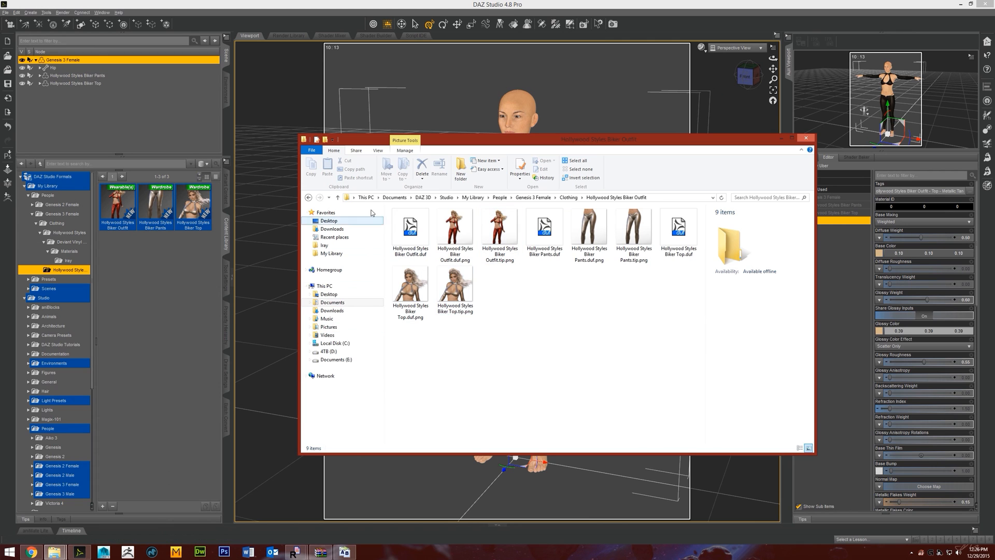
- Return to Hollywood Styles > Deviant Vinyl Biker Outfit and cut the Materials folder again
left_click(566, 198)
double_click(417, 221)
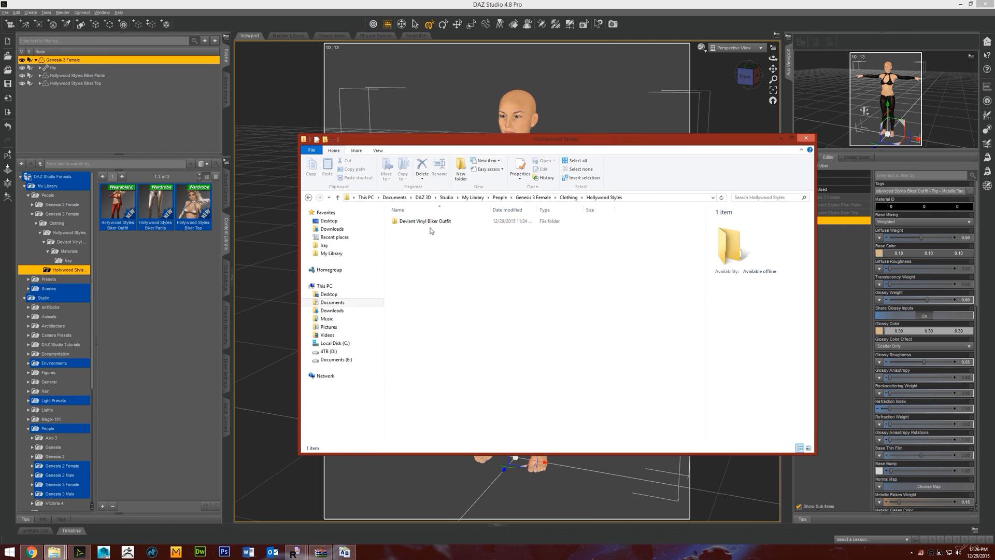
double_click(421, 221)
right_click(405, 240)
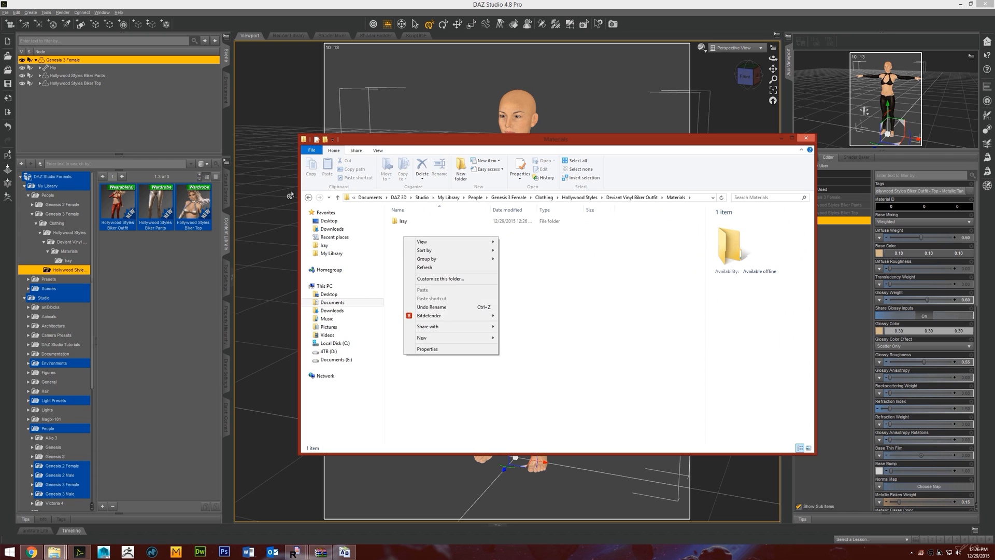
key("Escape")
right_click(420, 228)
left_click(441, 357)
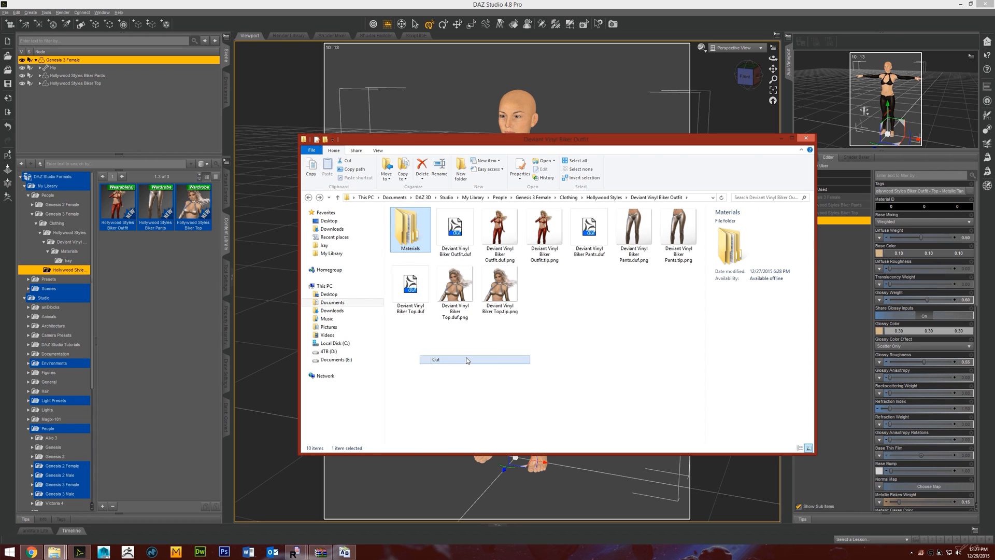
- Try again to paste the Materials folder into Hollywood Styles Biker Outfit, retrying the move once before cancelling it
left_click(588, 198)
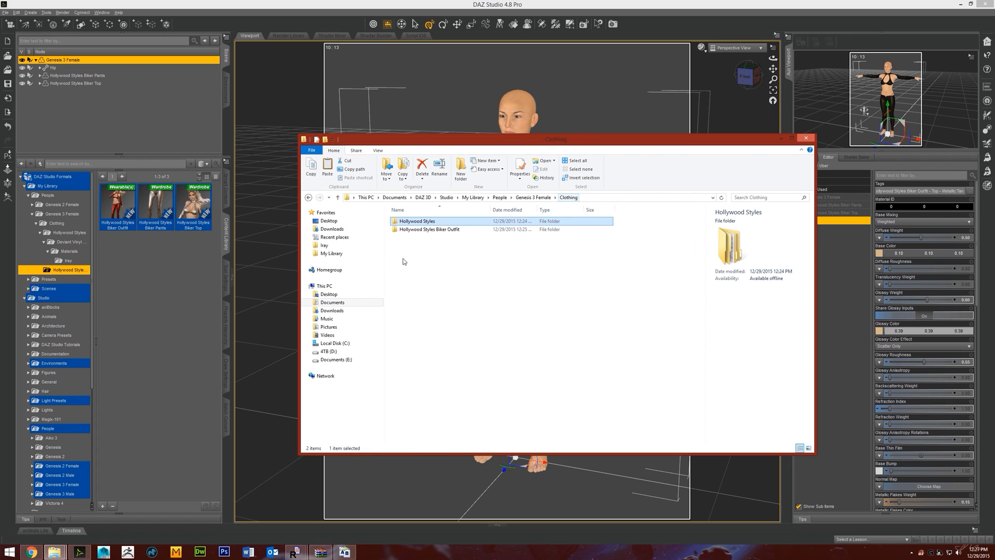
double_click(420, 232)
right_click(550, 307)
left_click(576, 357)
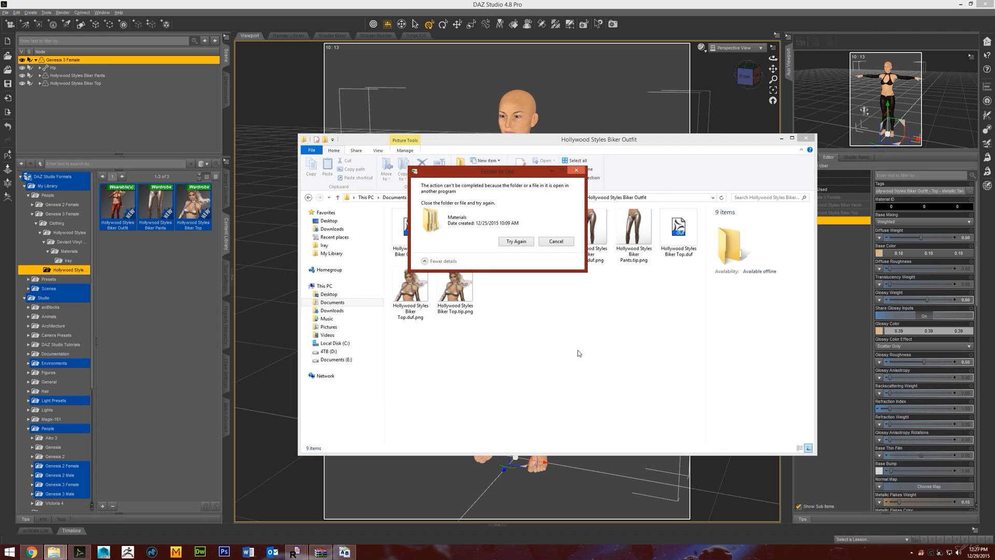
left_click(516, 241)
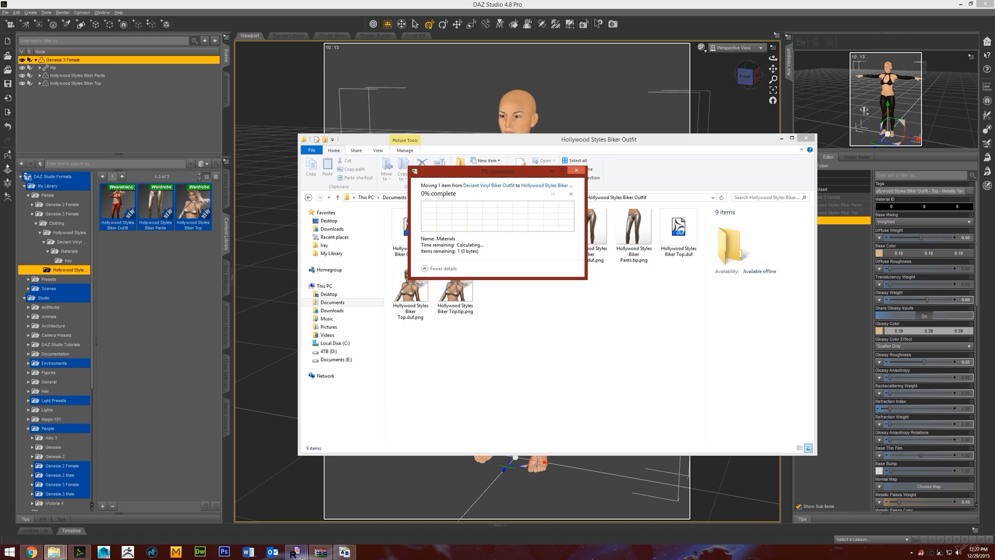
left_click(556, 241)
- Close Bulk Rename Utility and Ecobyte Replace Text without saving the file set changes, and bring up the WinRAR window
key("alt+Tab")
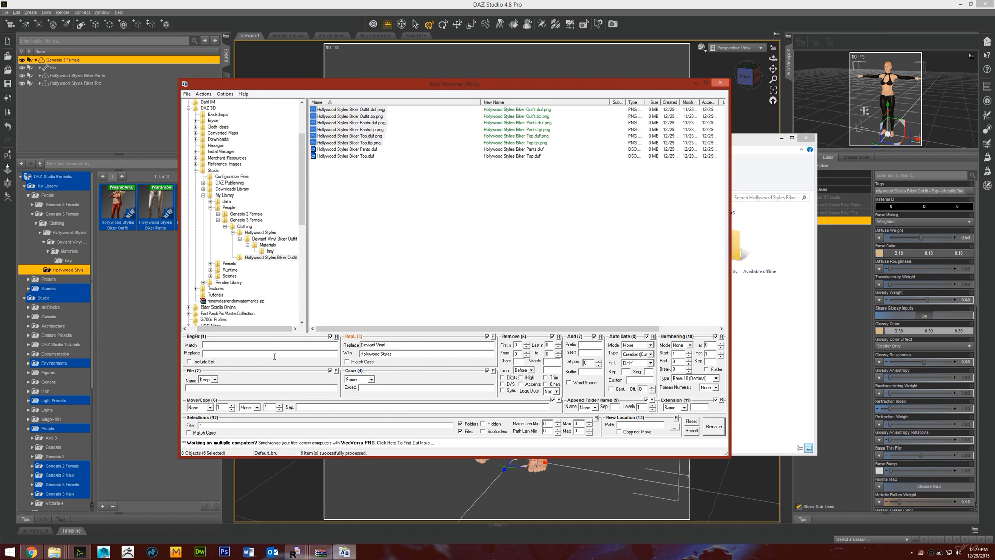
left_click(720, 83)
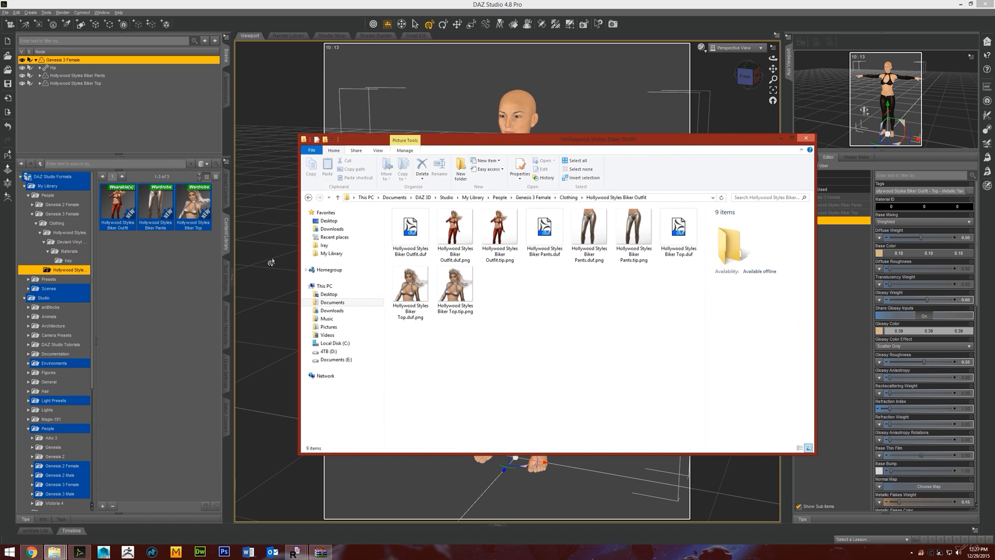
left_click(295, 551)
left_click(290, 486)
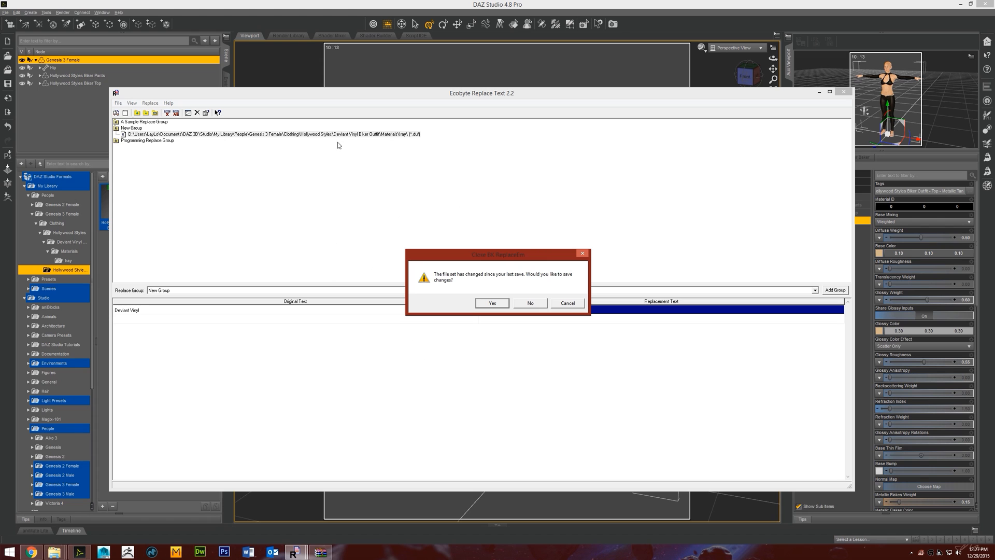
left_click(542, 304)
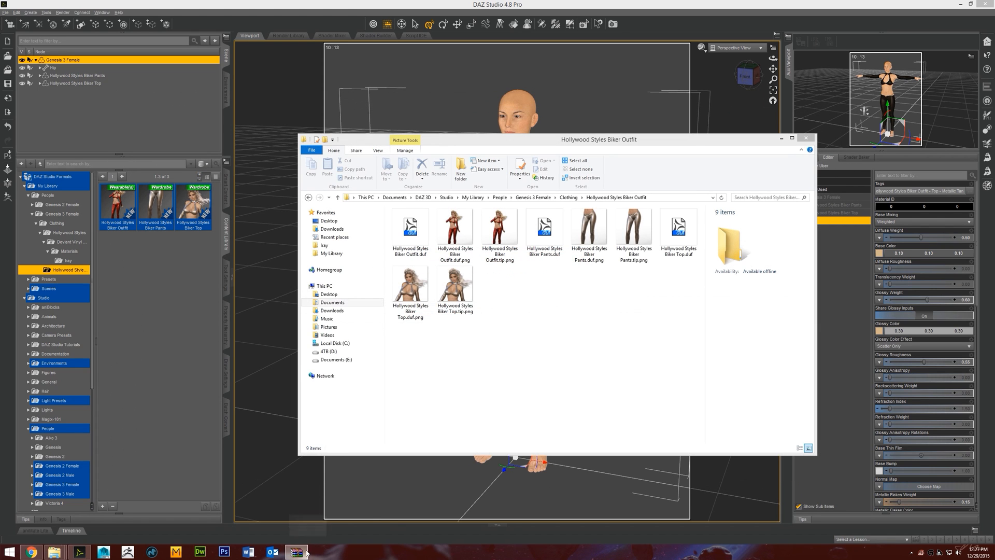
scroll(533, 278, "up", 3)
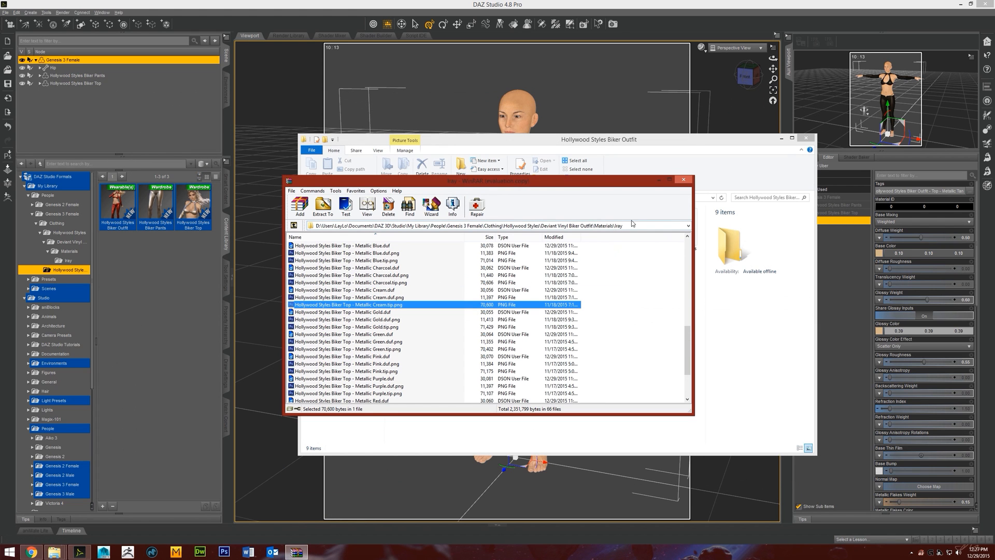
- Close the WinRAR window and cut the Materials folder from Hollywood Styles > Deviant Vinyl Biker Outfit
left_click(683, 180)
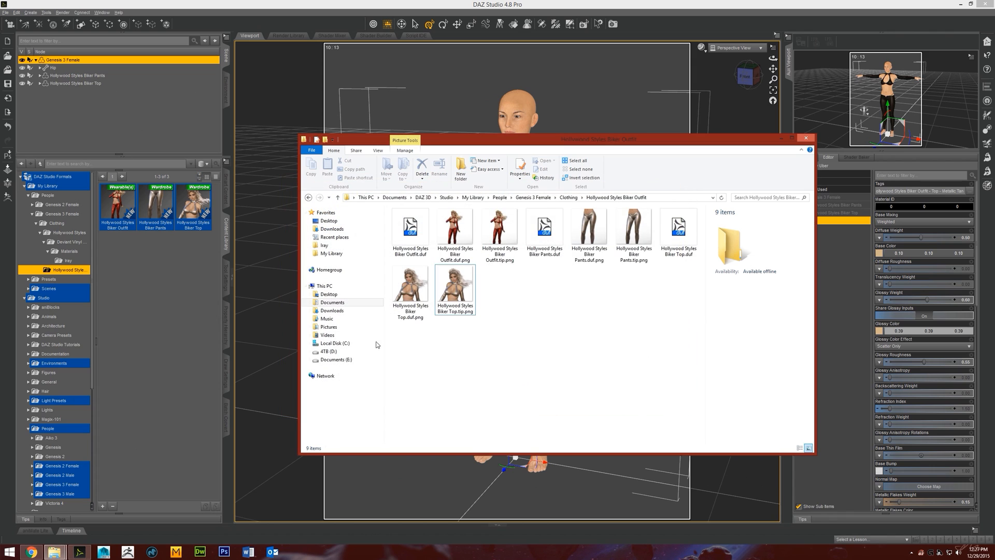
left_click(309, 197)
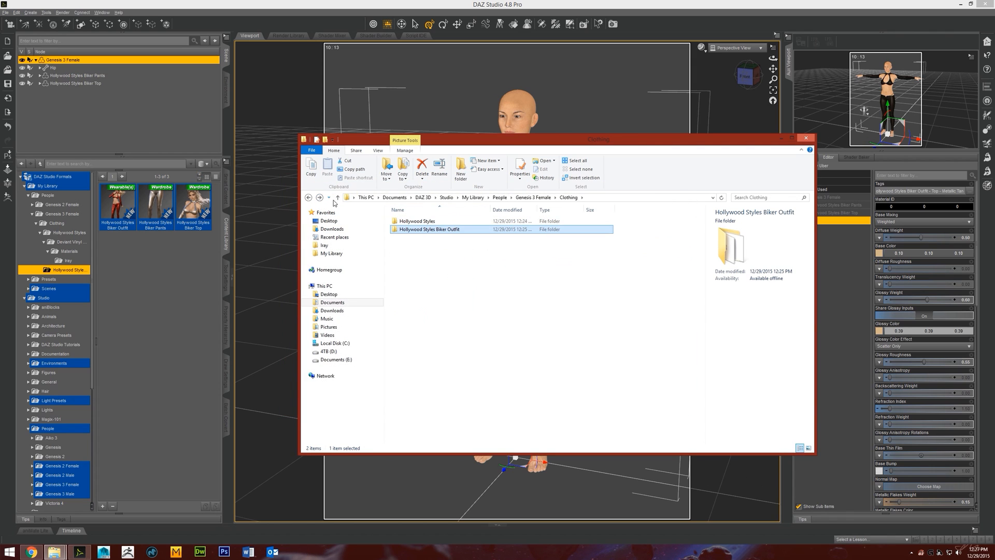
left_click(305, 198)
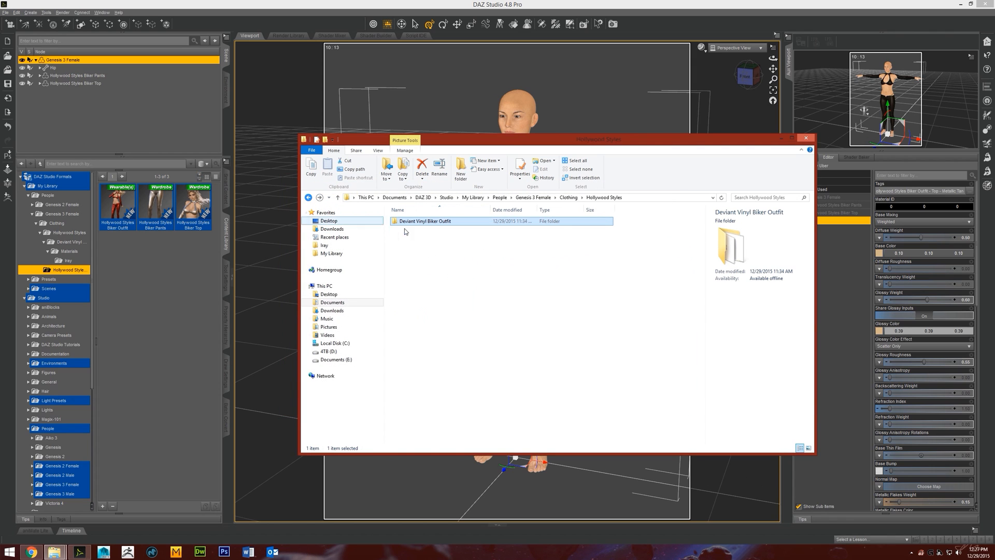
double_click(477, 223)
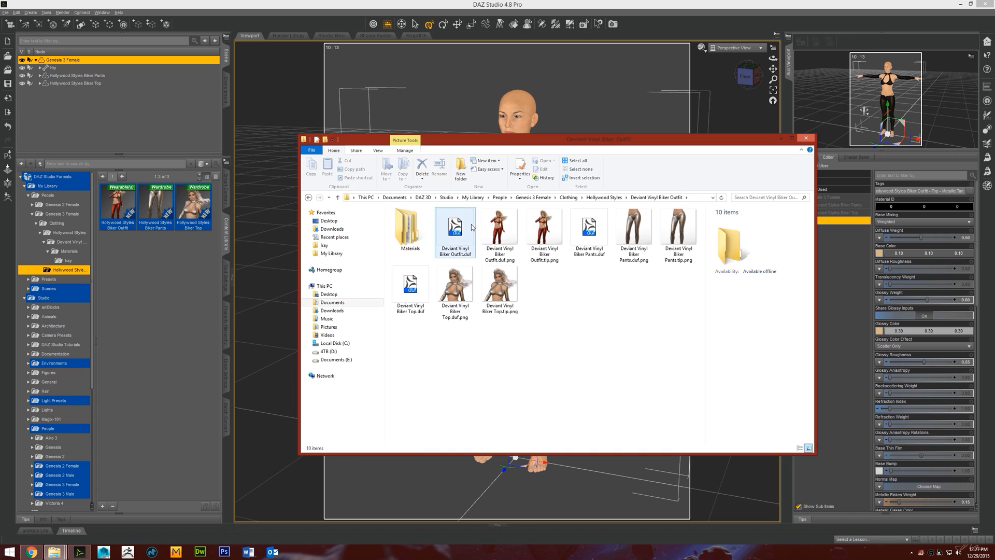
right_click(422, 227)
left_click(466, 362)
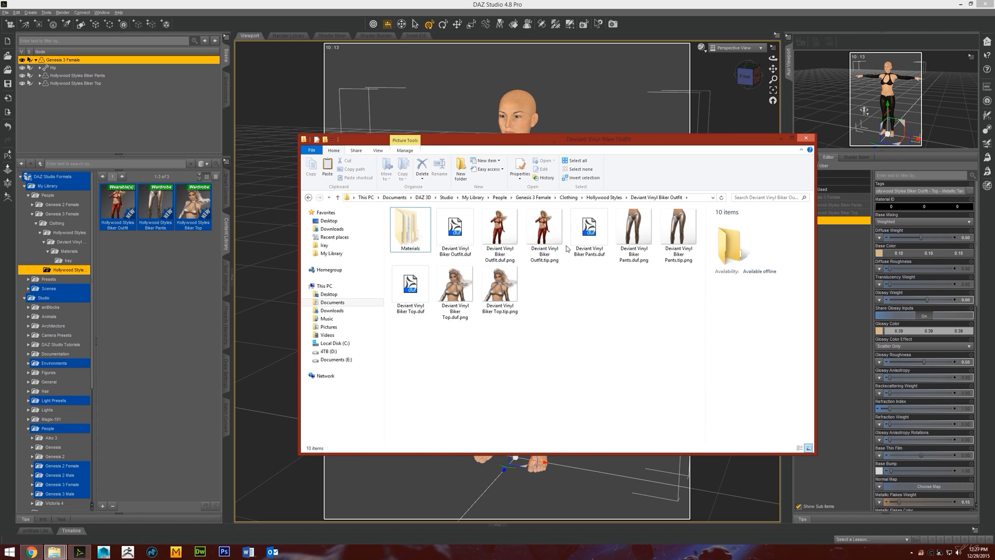
- Paste the Materials folder into Clothing > Hollywood Styles Biker Outfit
left_click(569, 198)
double_click(414, 231)
right_click(533, 302)
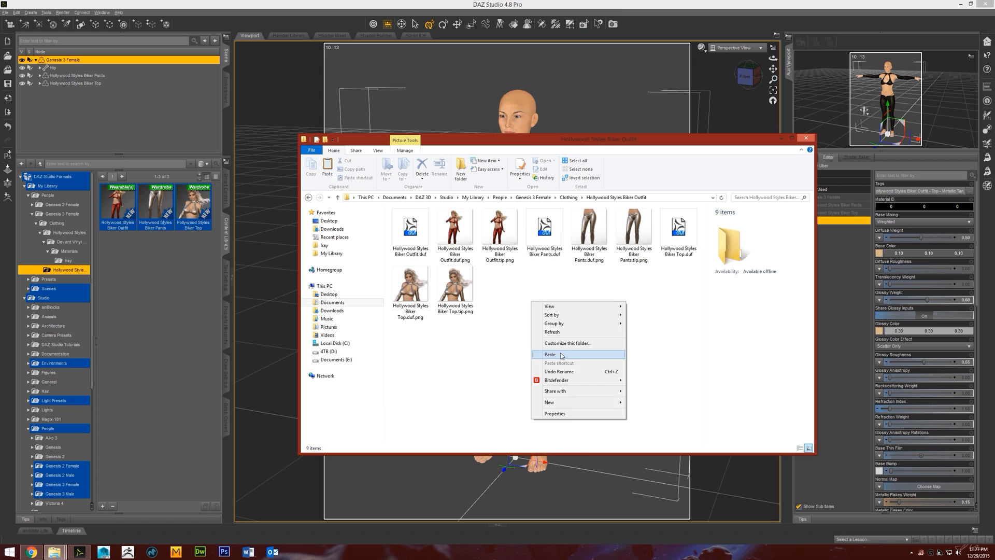
left_click(560, 356)
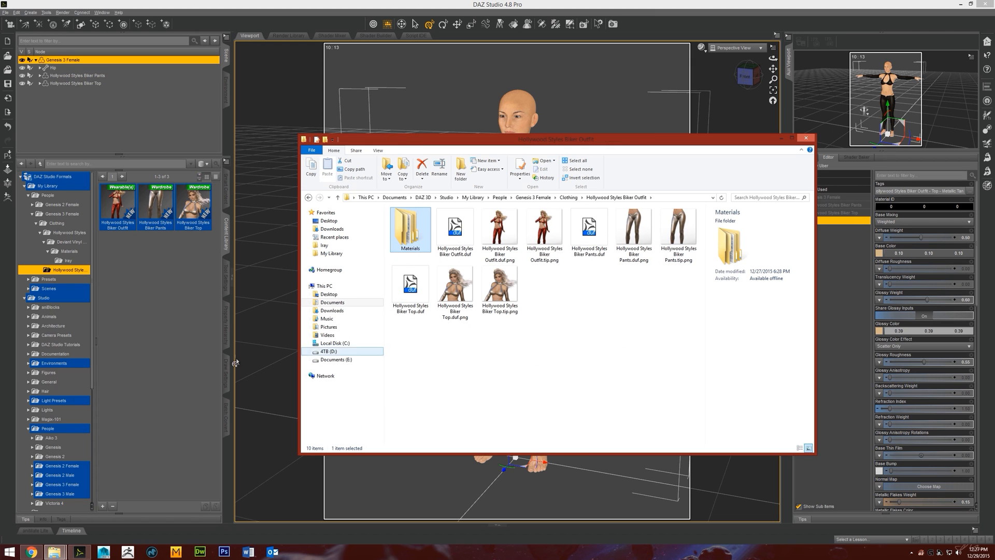
- Refresh Hollywood Styles Biker Outfit in DAZ Studio's Content Library and open its Materials > Iray subfolder
left_click(69, 273)
right_click(122, 258)
left_click(145, 280)
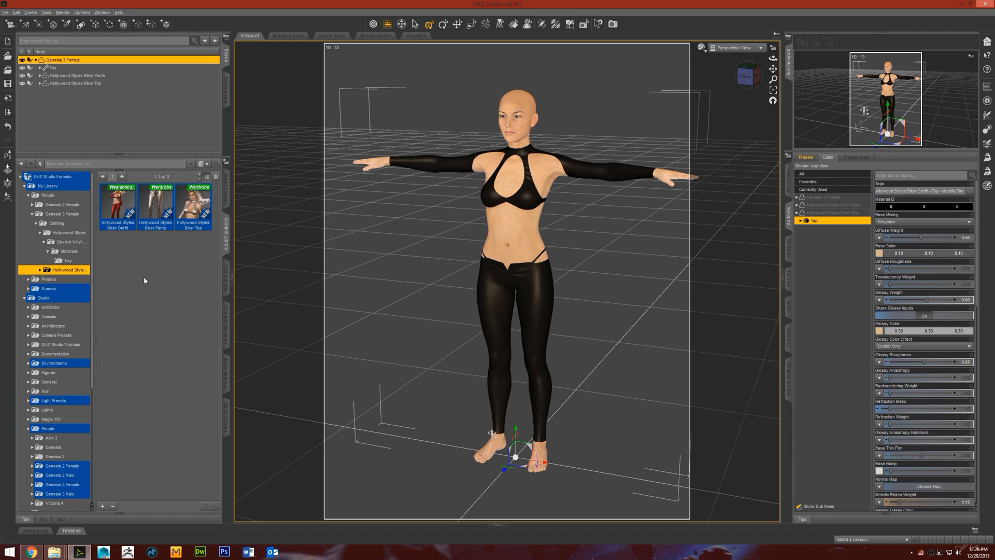
left_click(40, 270)
left_click(52, 281)
left_click(44, 279)
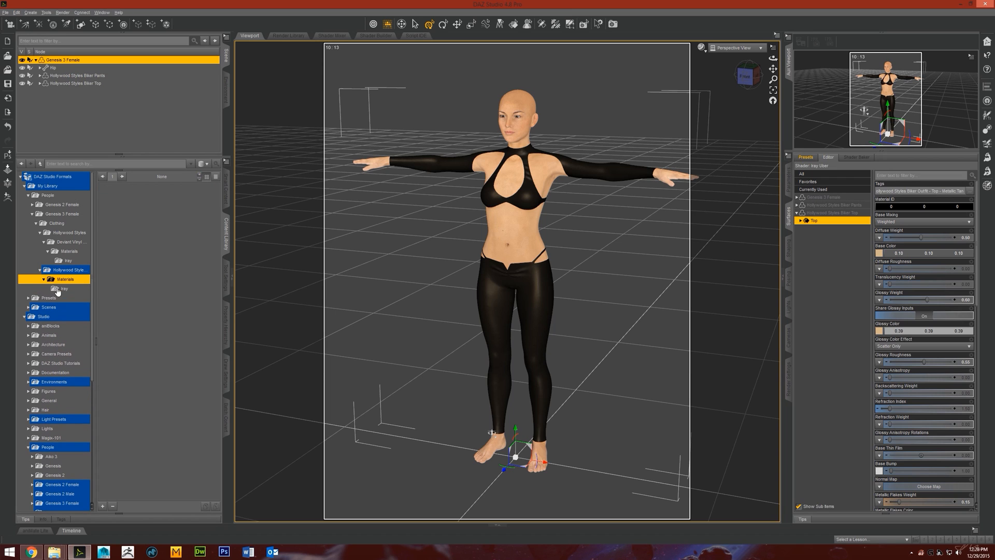
left_click(58, 289)
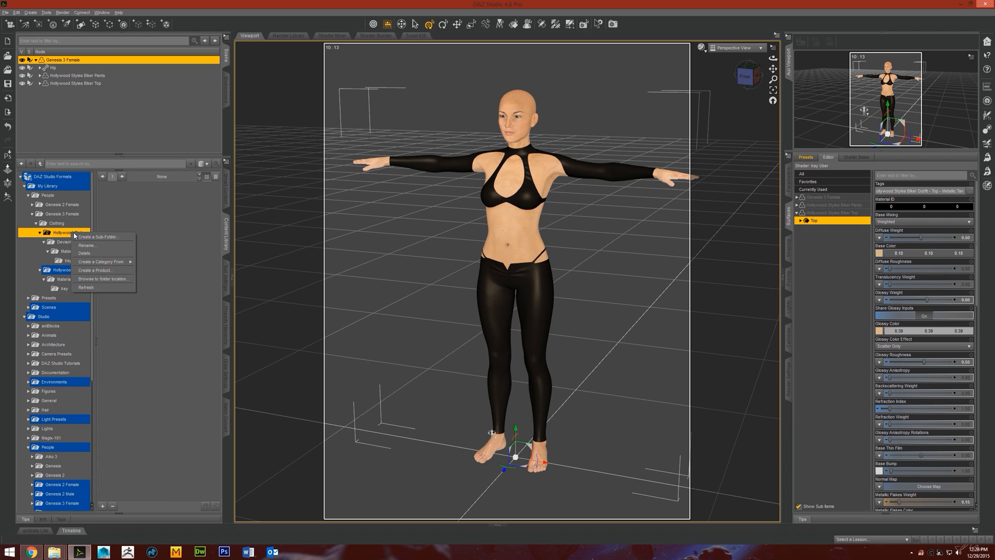
- Refresh the old Hollywood Styles library folder, collapse it, and select Materials under Hollywood Styles Biker Outfit
double_click(71, 242)
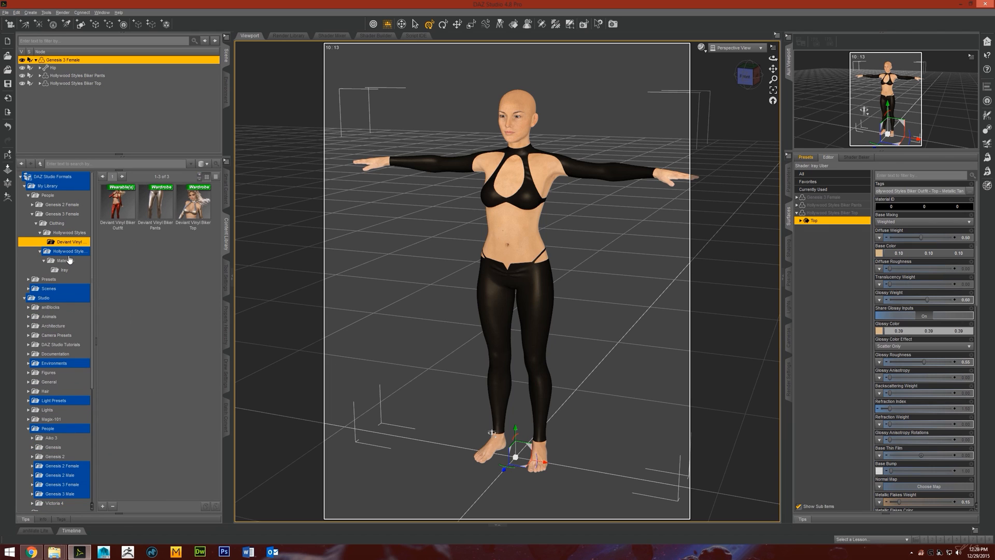
left_click(41, 233)
left_click(71, 259)
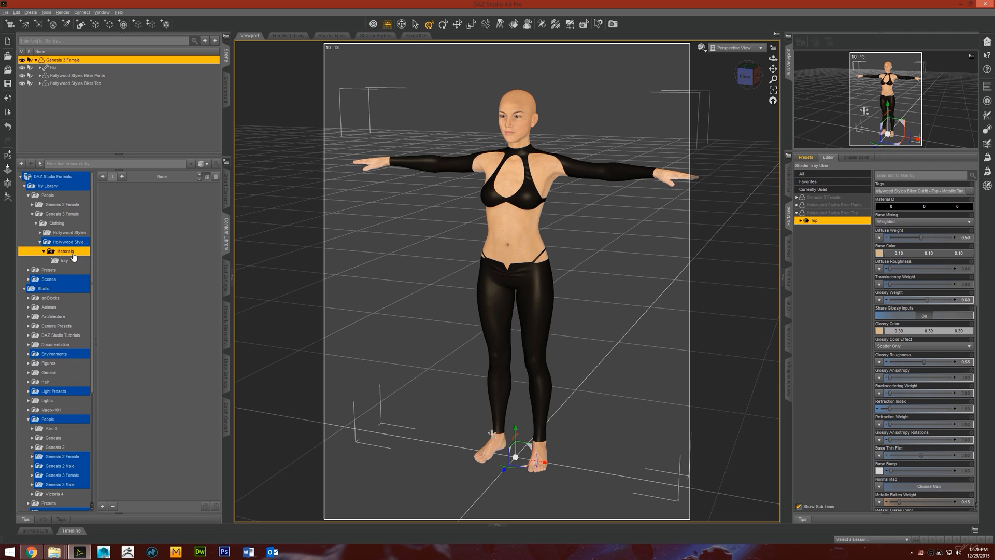
- Test the Iray presets on Hollywood Styles Biker Top by applying Bronze, Metallic Cream and Metallic Charcoal
left_click(83, 84)
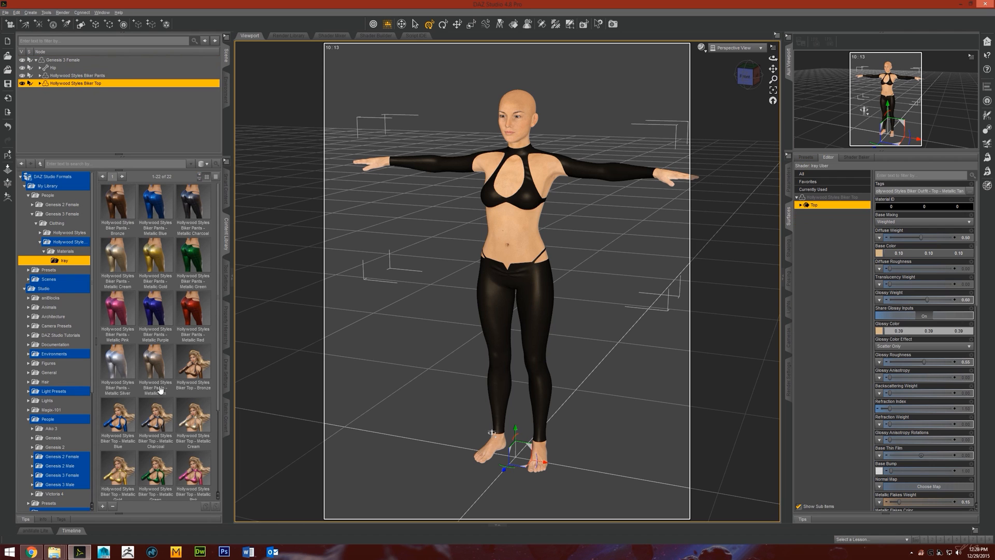
scroll(161, 390, "down", 2)
double_click(193, 257)
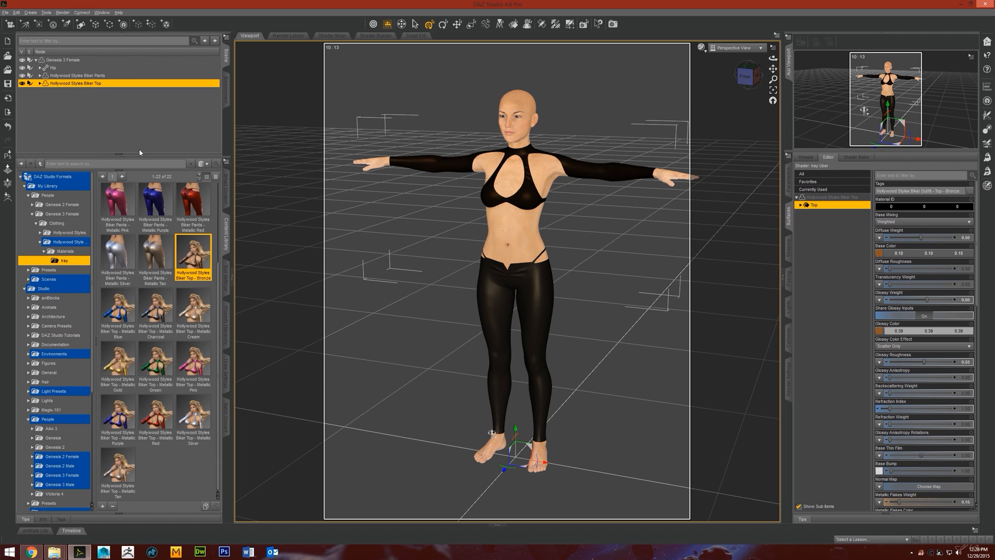
double_click(164, 339)
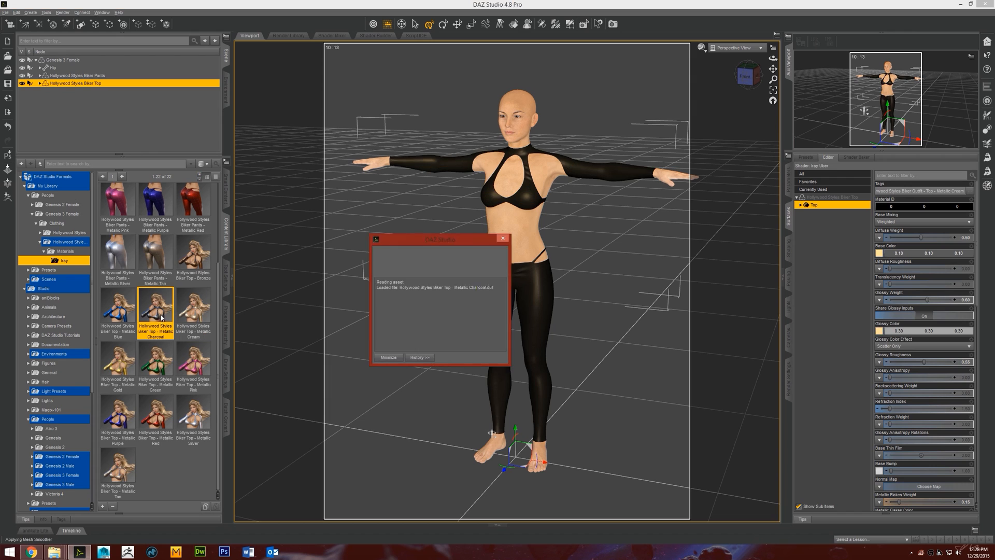
scroll(164, 339, "up", 2)
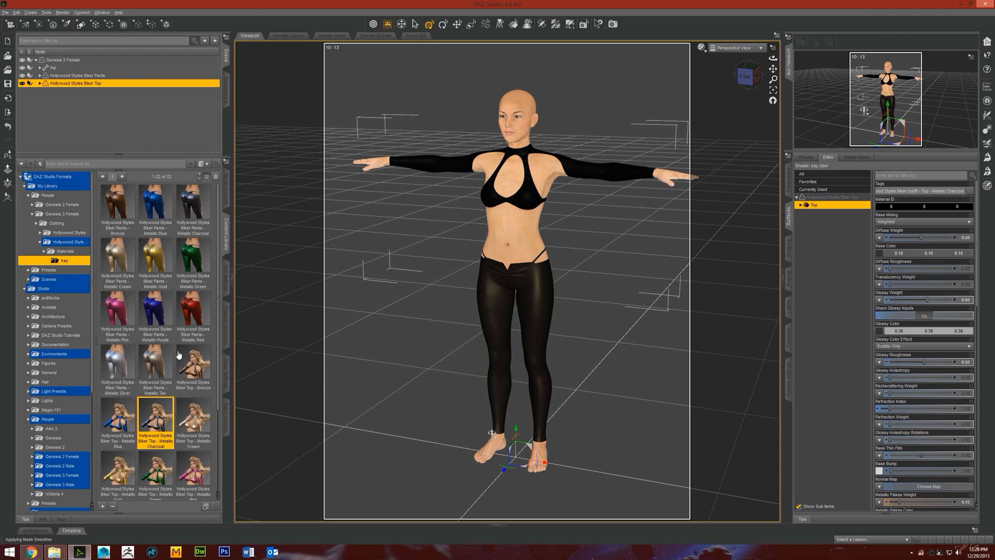
- Test the Iray presets on Hollywood Styles Biker Pants by applying Metallic Blue, followed by Metallic Green
left_click(138, 76)
double_click(155, 207)
left_click(179, 262)
double_click(173, 265)
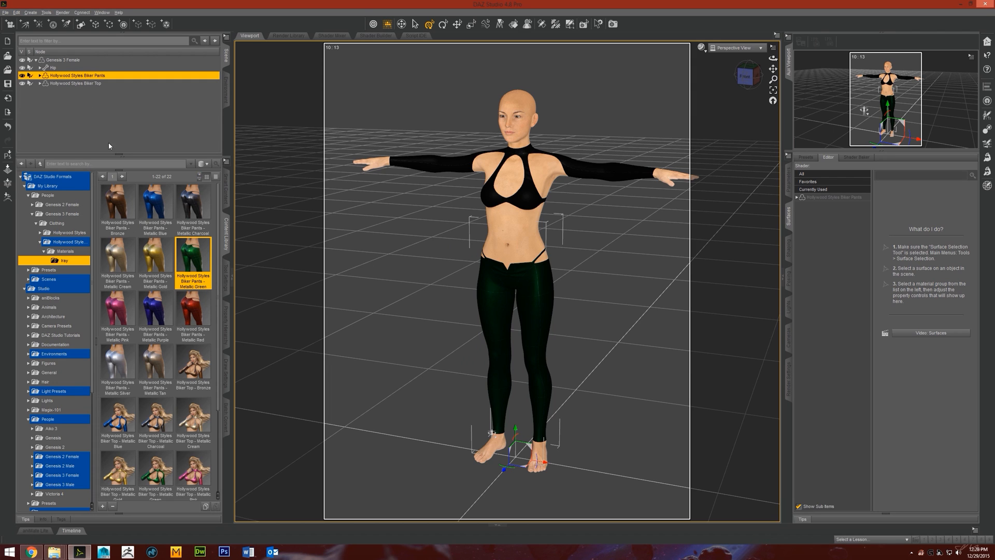
mouse_move(171, 280)
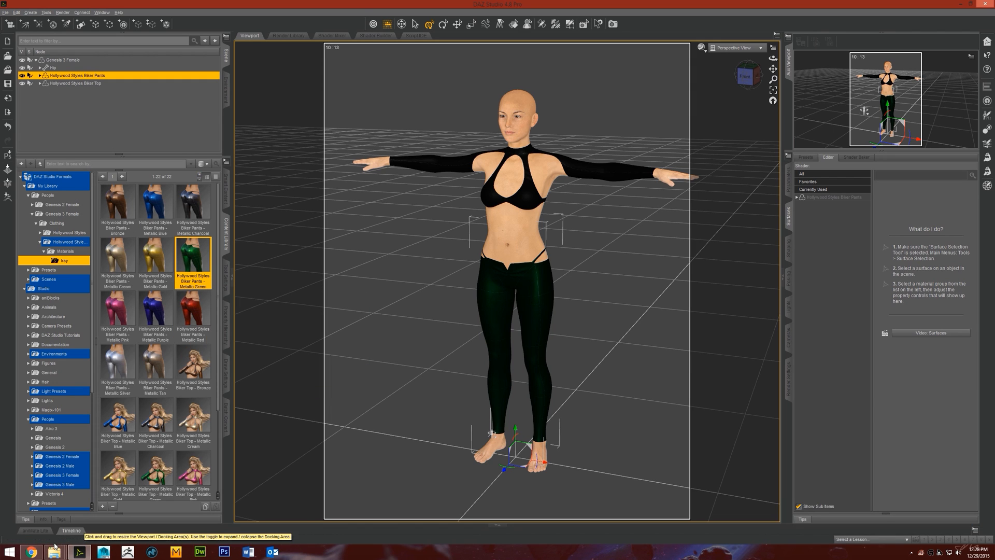
- Switch to File Explorer and check what remains in Clothing > Hollywood Styles > Deviant Vinyl Biker Outfit
mouse_move(54, 552)
left_click(144, 499)
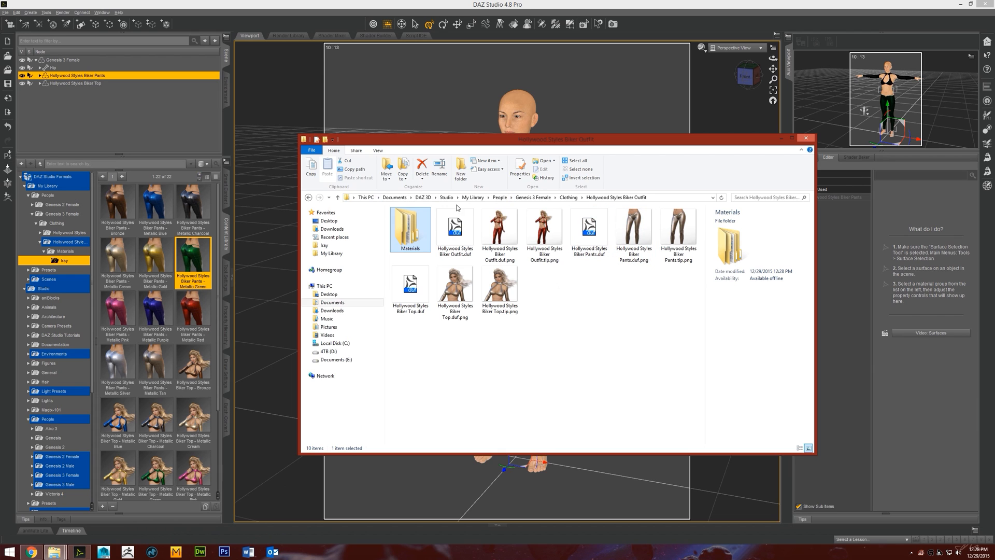
left_click(536, 291)
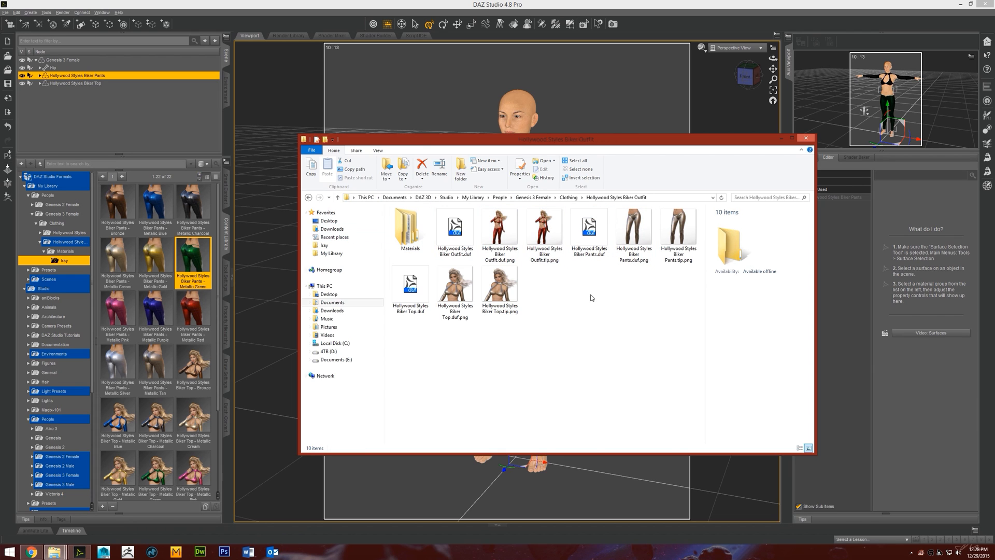
left_click(569, 198)
double_click(421, 222)
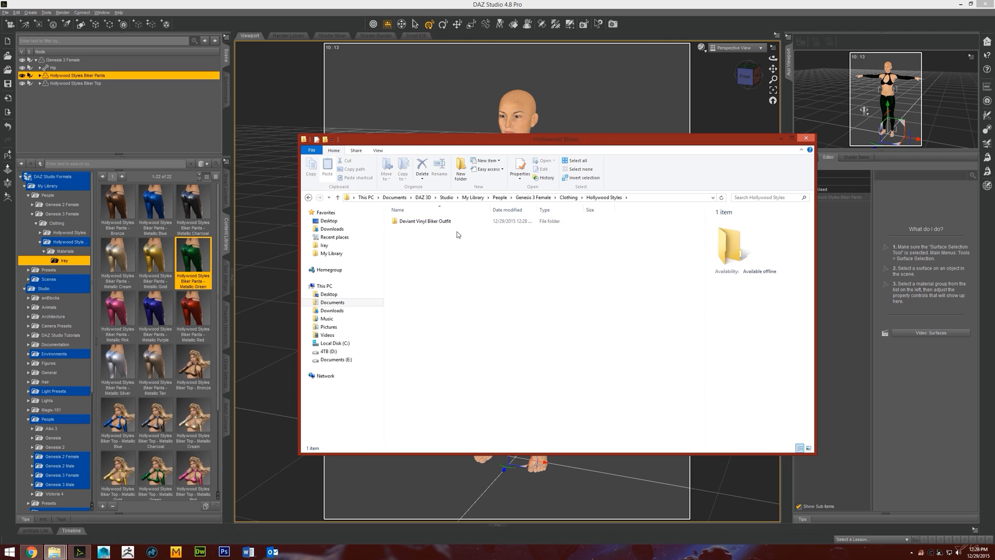
double_click(446, 221)
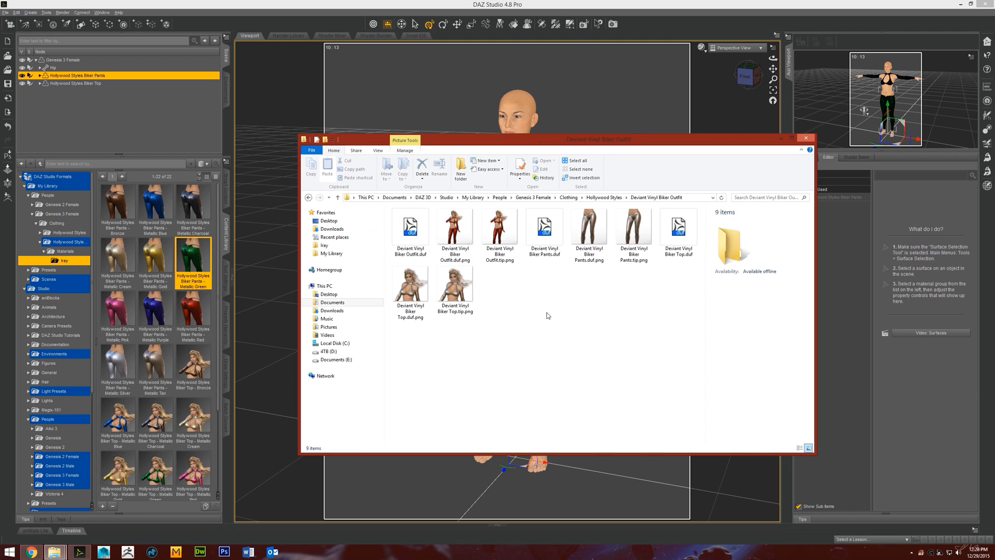
- Return to the Clothing folder and delete the old Hollywood Styles folder
left_click(308, 198)
left_click(308, 198)
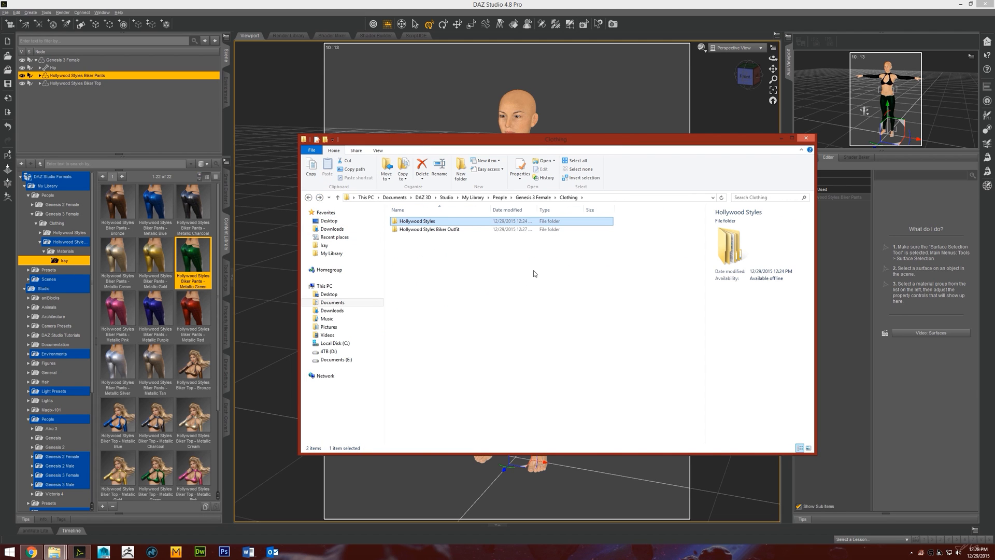
key("Delete")
- Switch back to DAZ Studio and refresh the Clothing folder in the Content Library
left_click(49, 242)
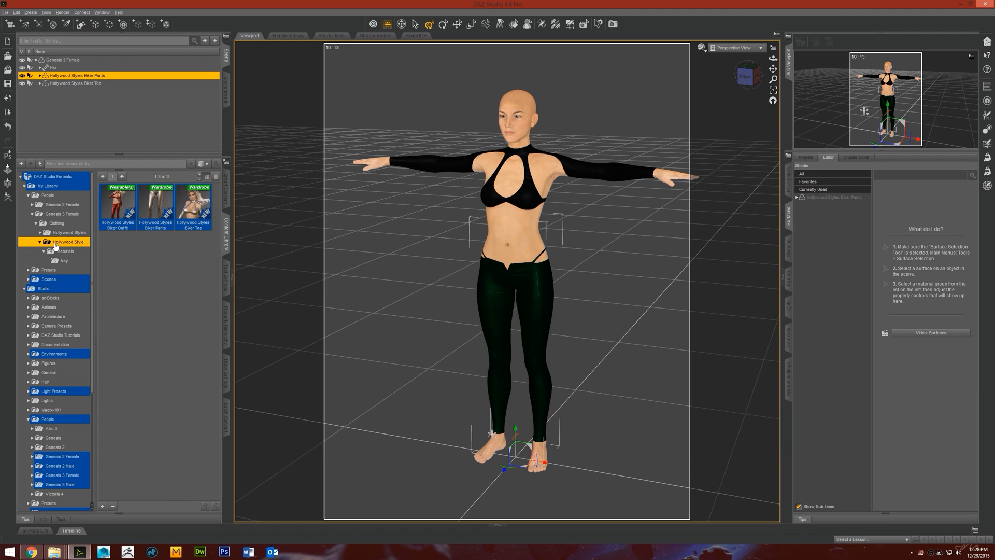
right_click(68, 224)
left_click(84, 279)
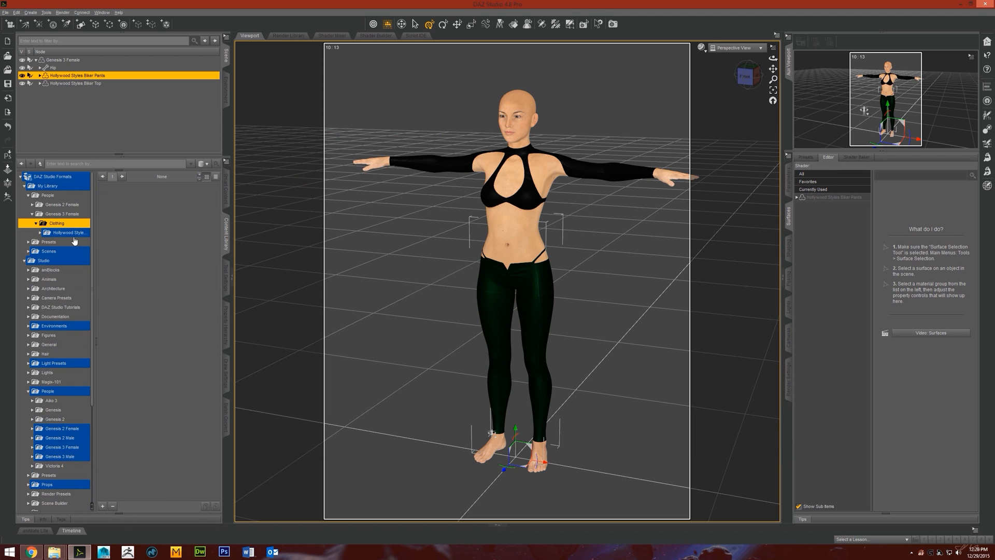
- Expand Hollywood Styles Biker Outfit > Materials in the Content Library and open the Iray subfolder
left_click(43, 234)
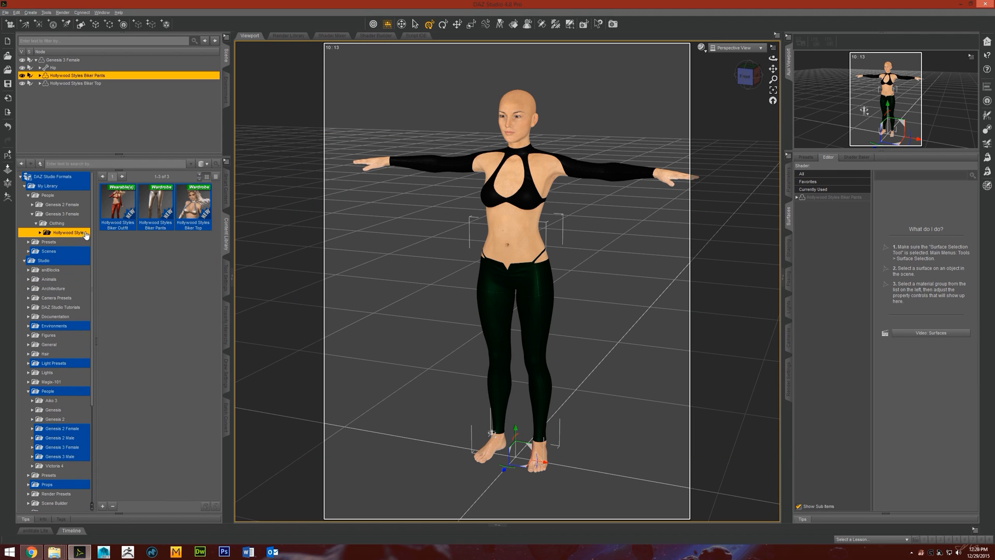
left_click(40, 233)
left_click(50, 242)
left_click(44, 243)
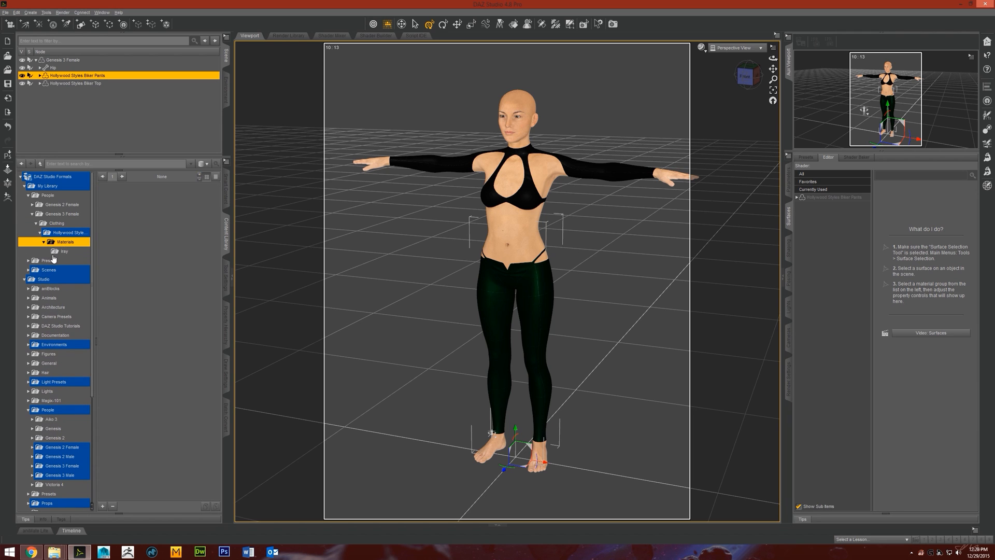
left_click(66, 251)
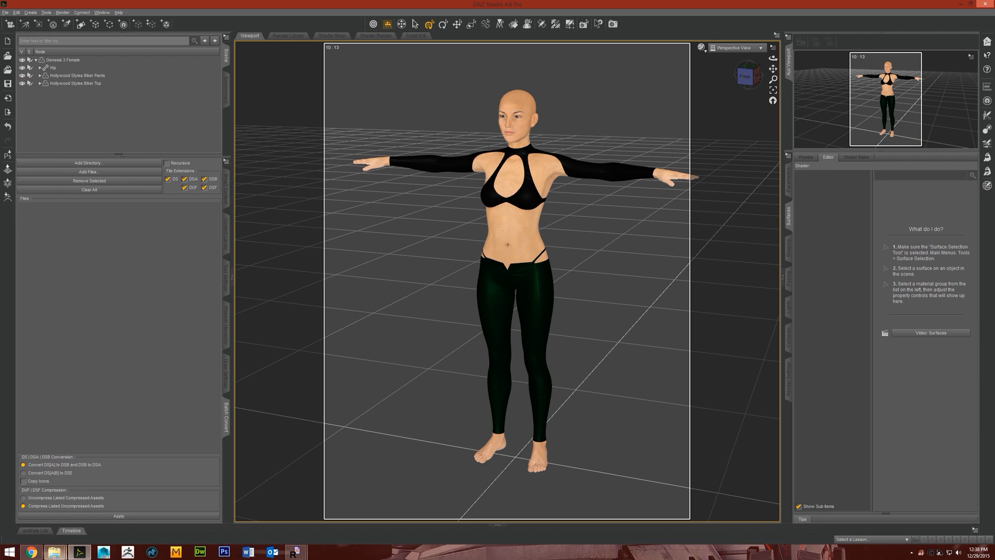
- View the data file in the Wicked Vinyl Pants_28722 folder in File Explorer, and return to DAZ Studio
left_click(55, 552)
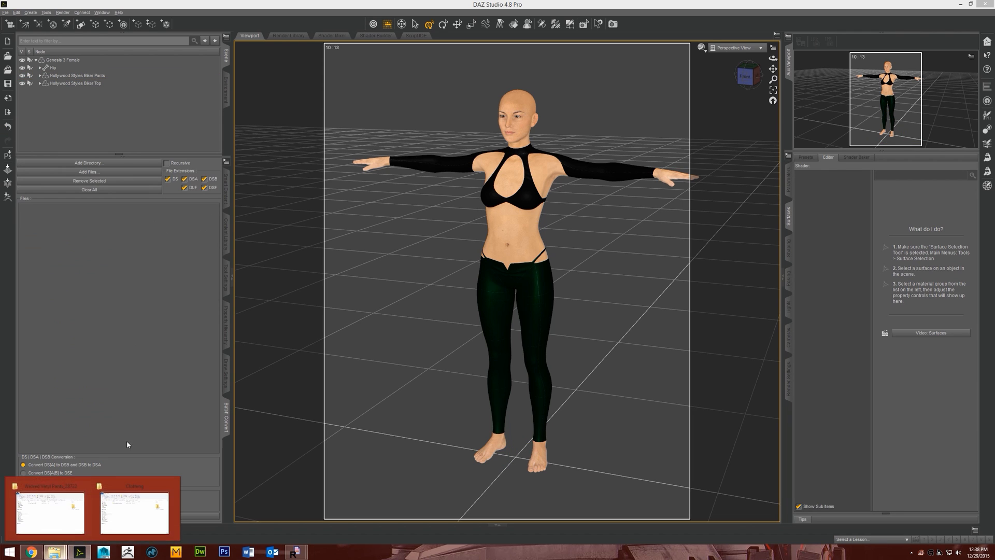
left_click(49, 511)
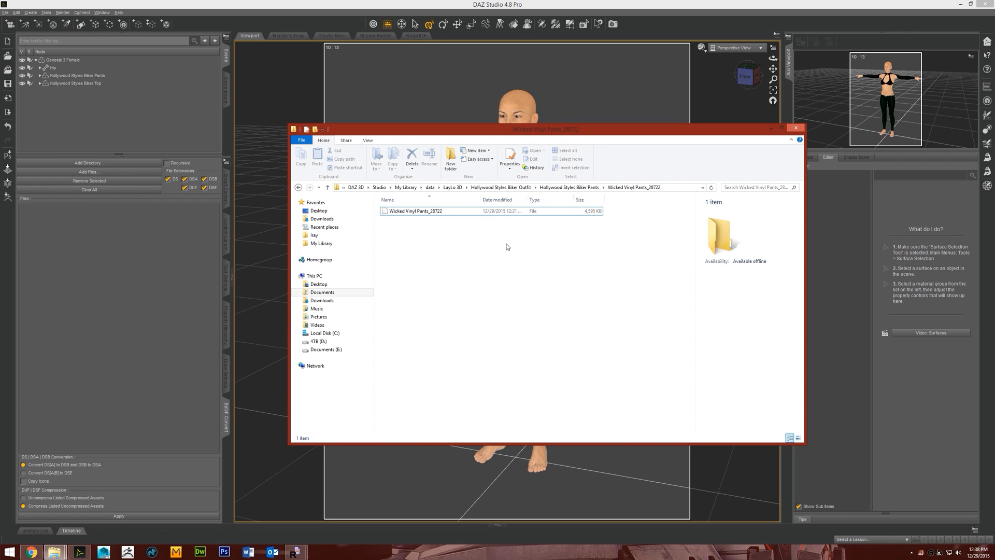
left_click(116, 247)
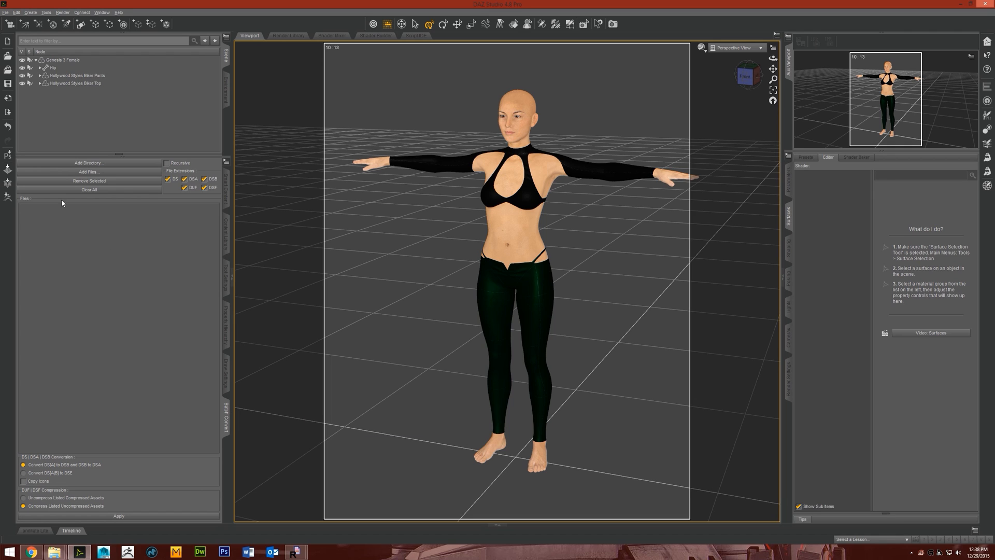
right_click(228, 456)
mouse_move(255, 459)
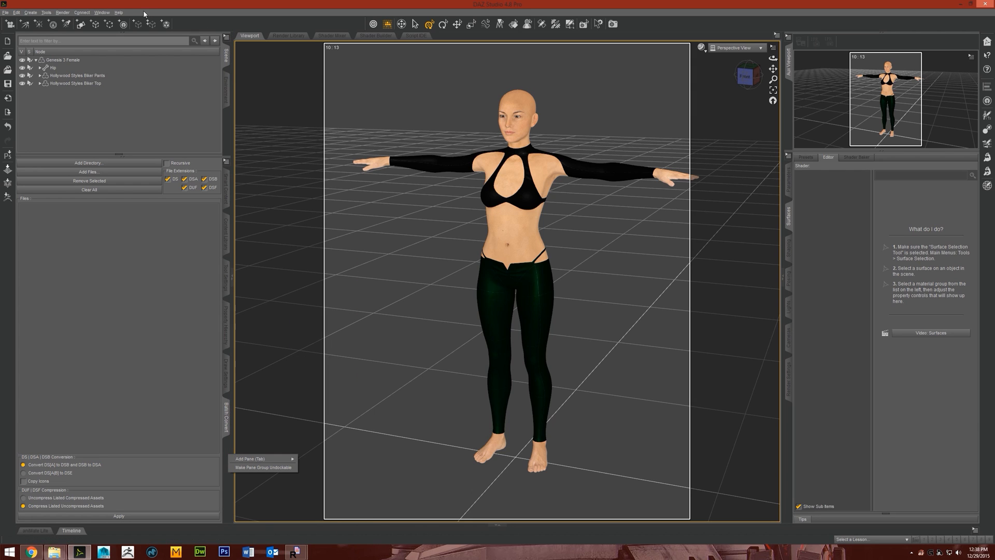
left_click(102, 12)
mouse_move(122, 24)
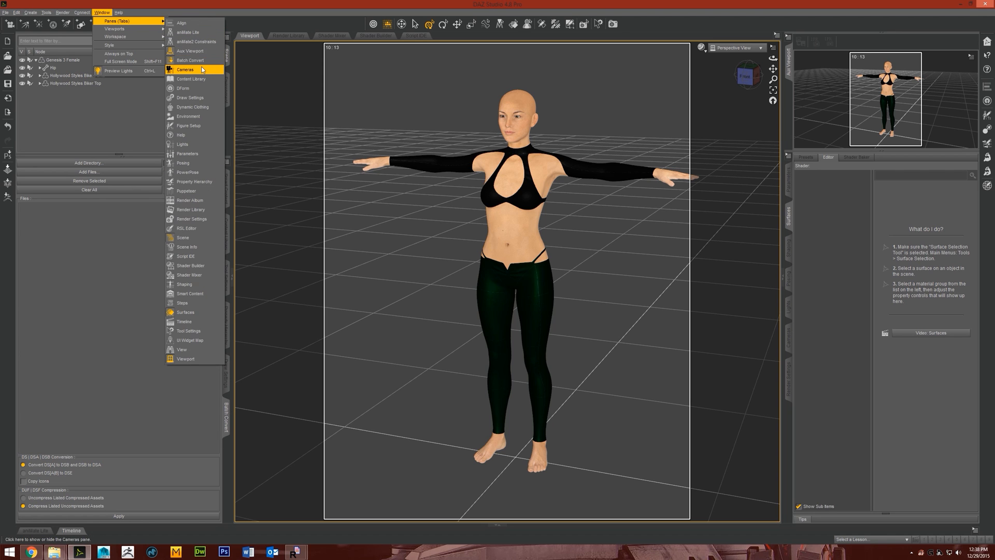
left_click(119, 12)
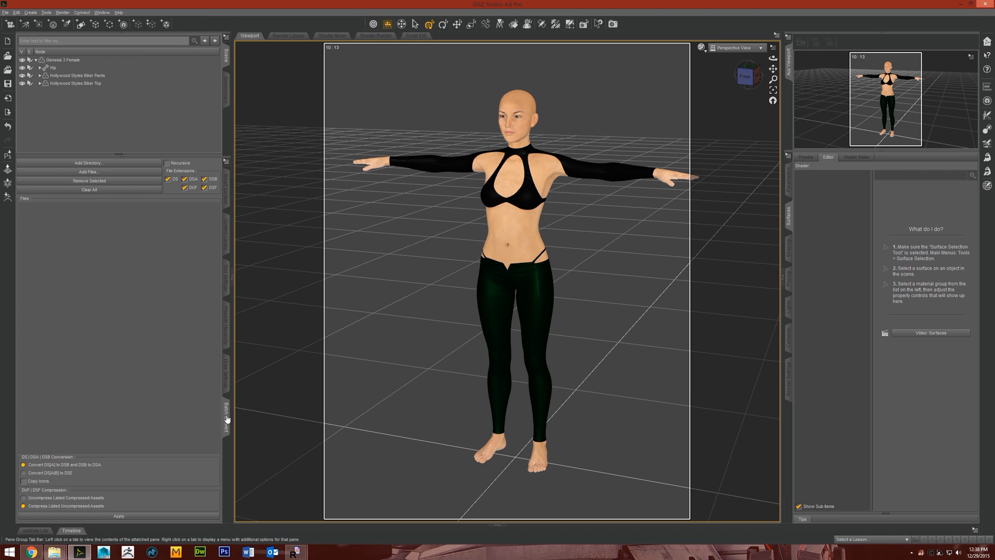
- Add the Iray folder from the My Library Hollywood Styles Biker Outfit > Materials path to the batch conversion list
left_click(88, 163)
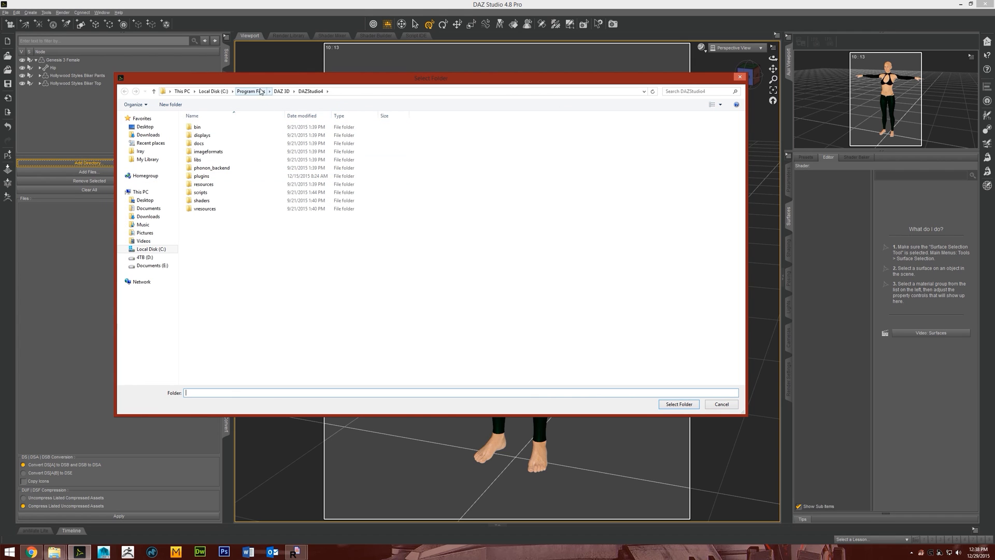
left_click(158, 161)
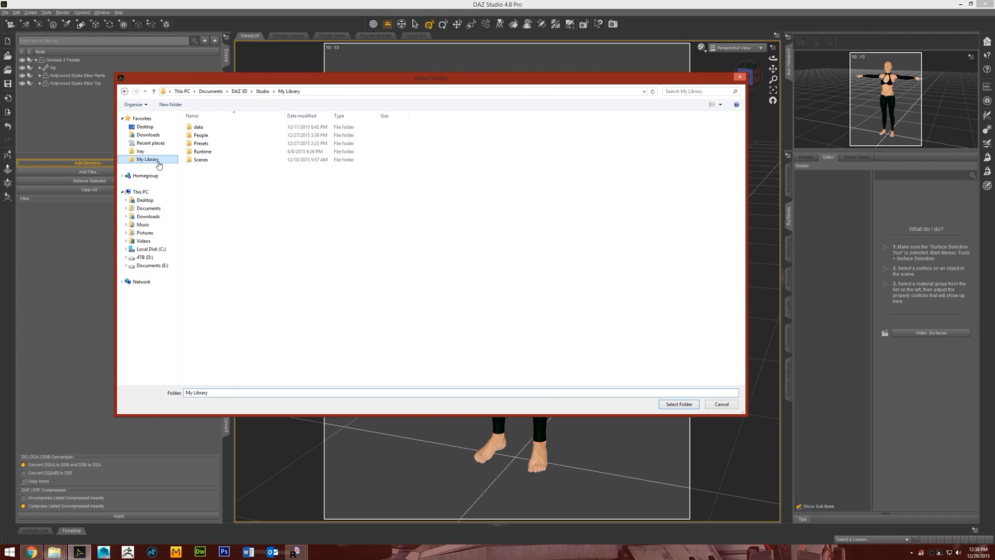
double_click(230, 135)
double_click(229, 135)
double_click(220, 127)
double_click(220, 127)
double_click(221, 135)
double_click(220, 127)
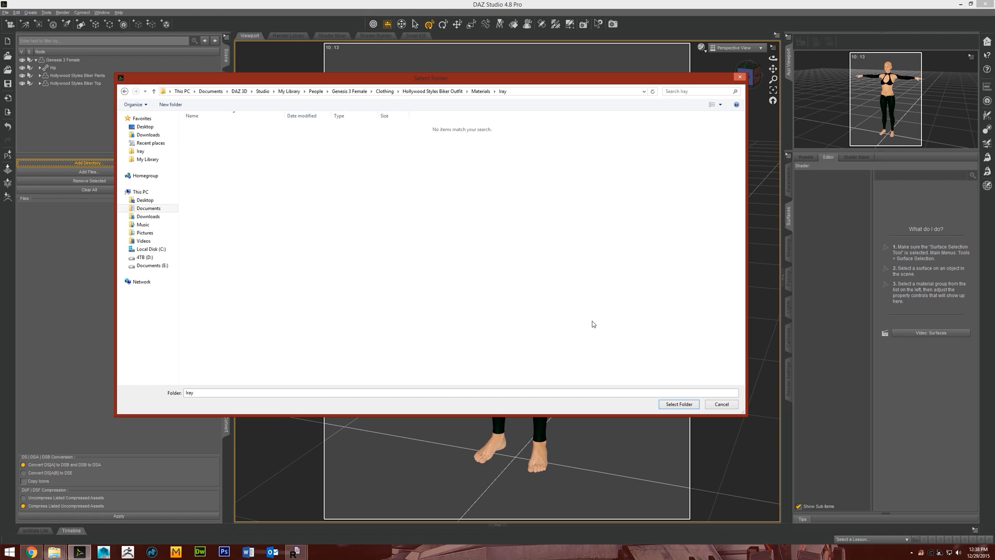
left_click(689, 407)
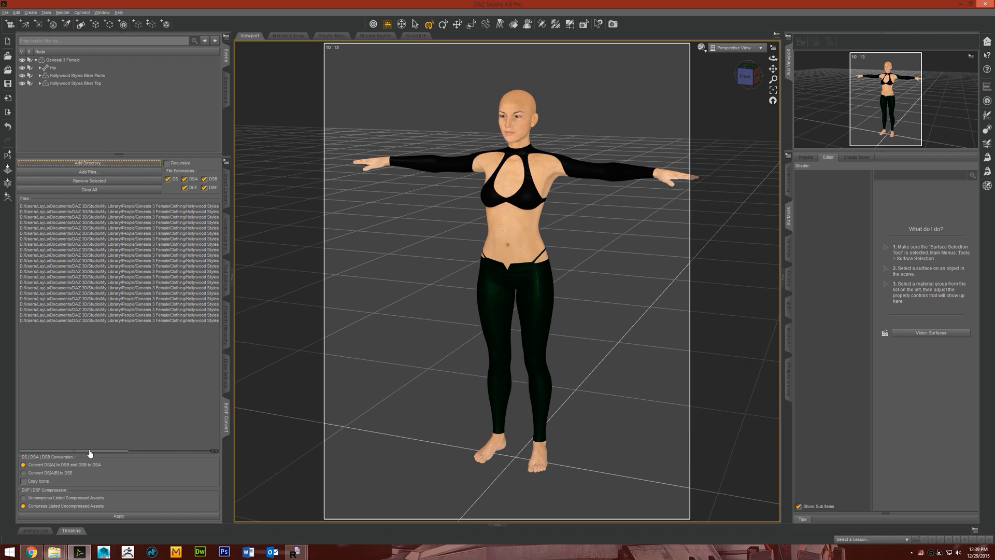
- Review the listed material file names and run the batch conversion with Compress Listed Uncompressed Assets
left_click_drag(89, 452, 188, 463)
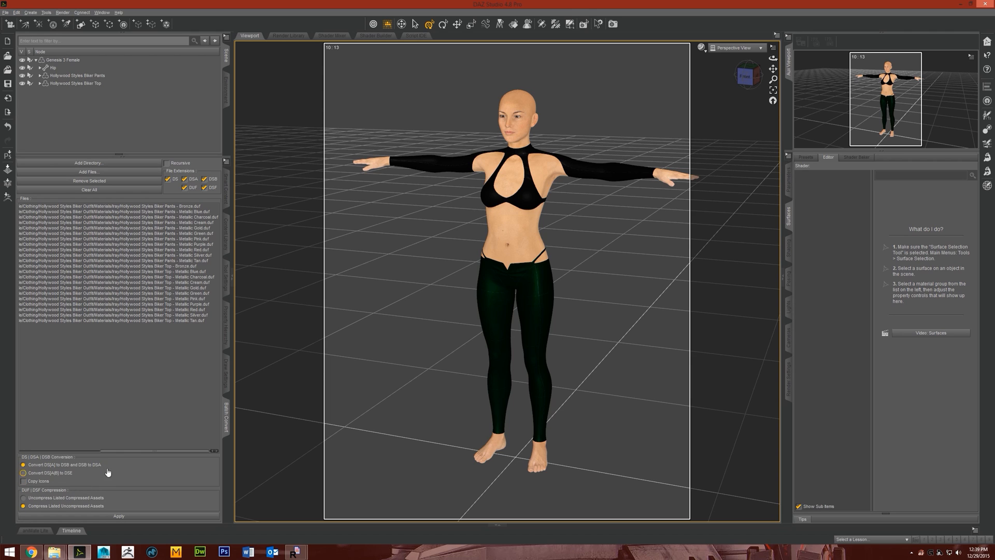
left_click(35, 506)
left_click(134, 517)
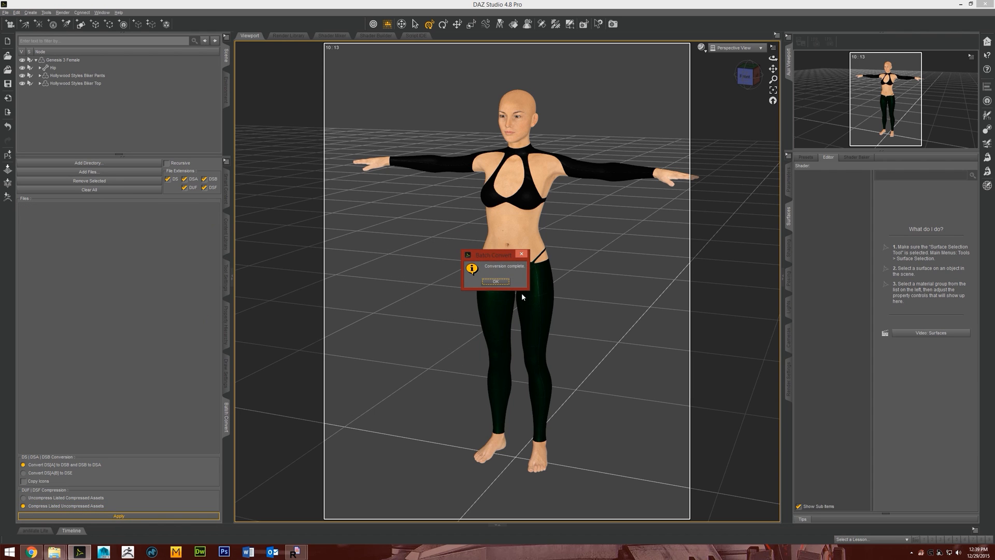
left_click(495, 281)
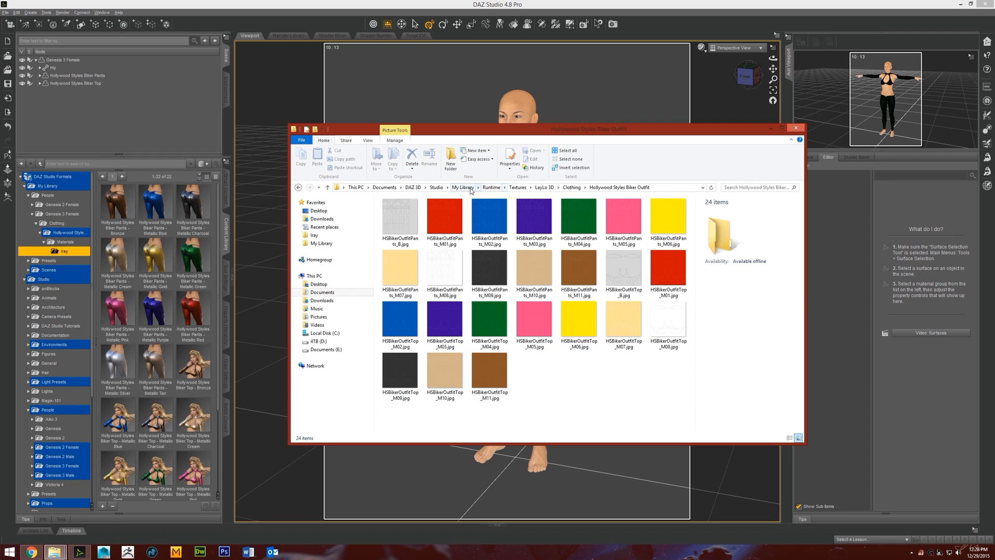
- In File Explorer, open the LayLo 3D folder inside My Library > data
left_click(463, 187)
double_click(424, 213)
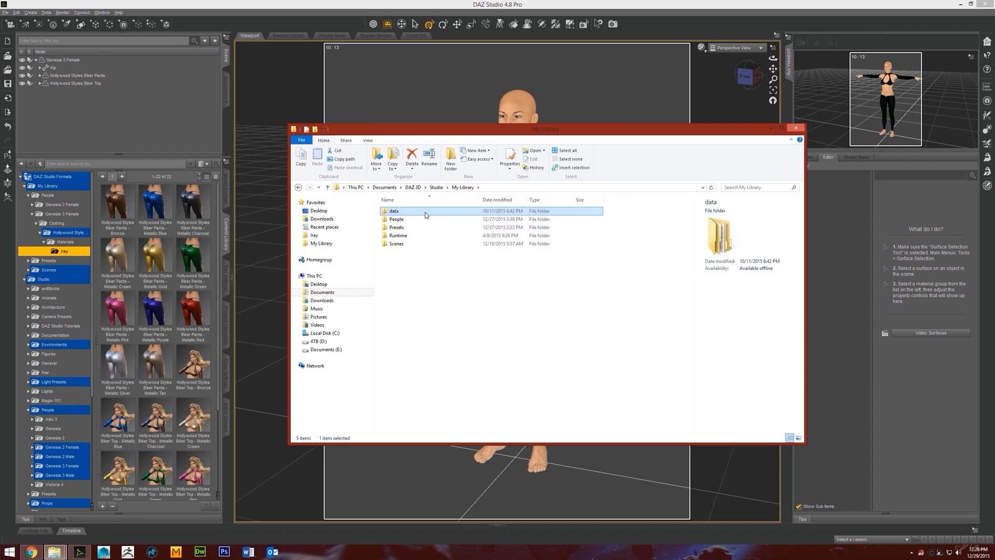
double_click(421, 230)
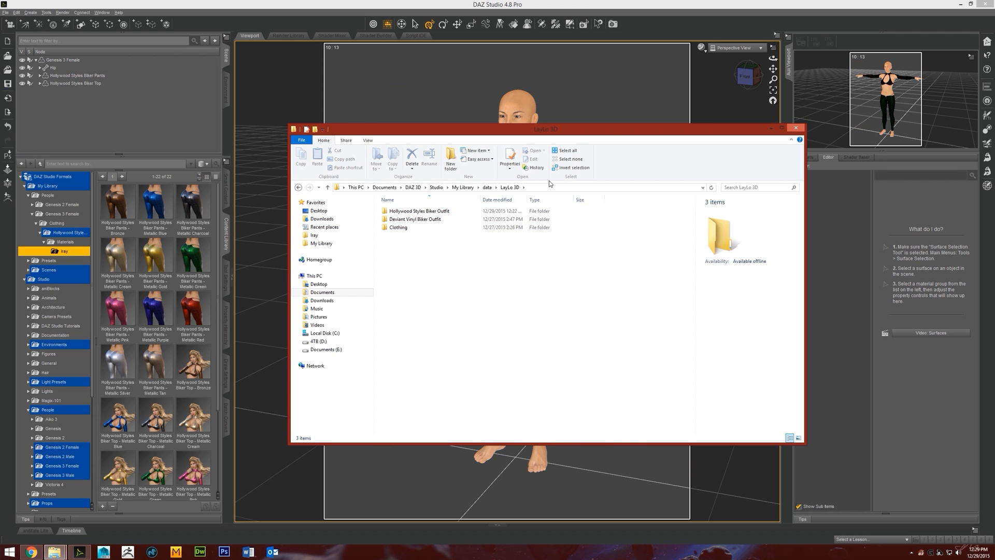
left_click(673, 32)
left_click_drag(496, 199, 495, 200)
mouse_move(57, 552)
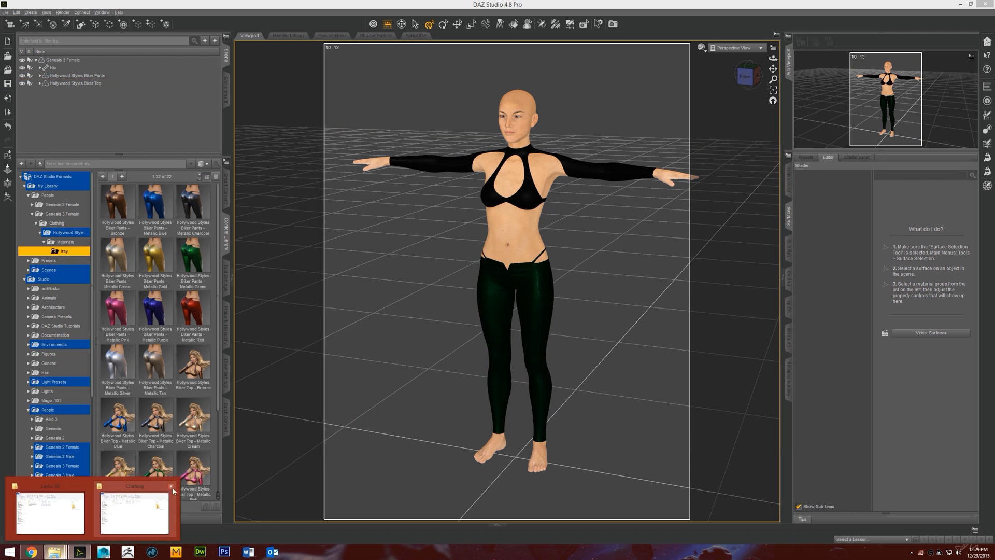
left_click(75, 509)
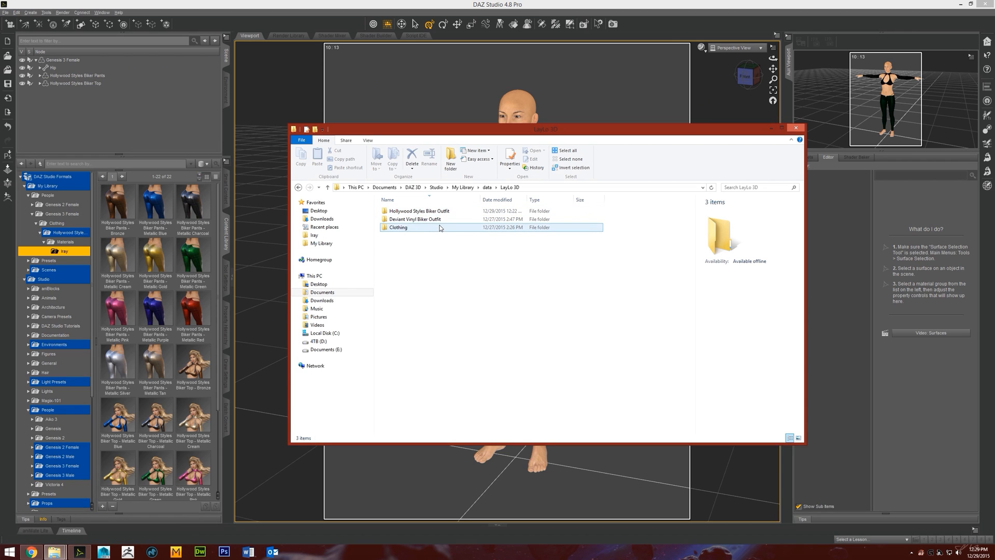
- Reopen LayLo 3D from My Library > data, look inside the Deviant Vinyl Biker Outfit folder and delete that folder
left_click(298, 187)
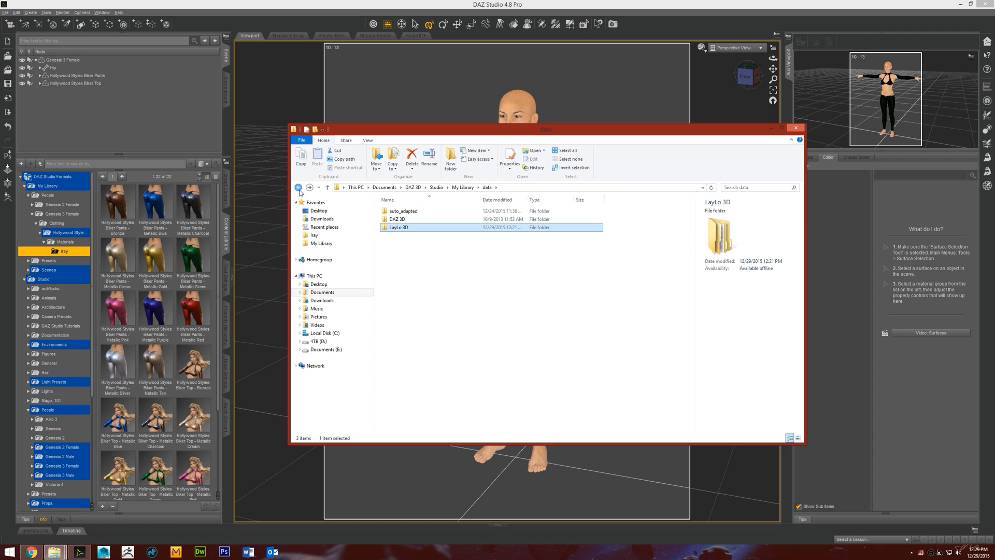
left_click(298, 188)
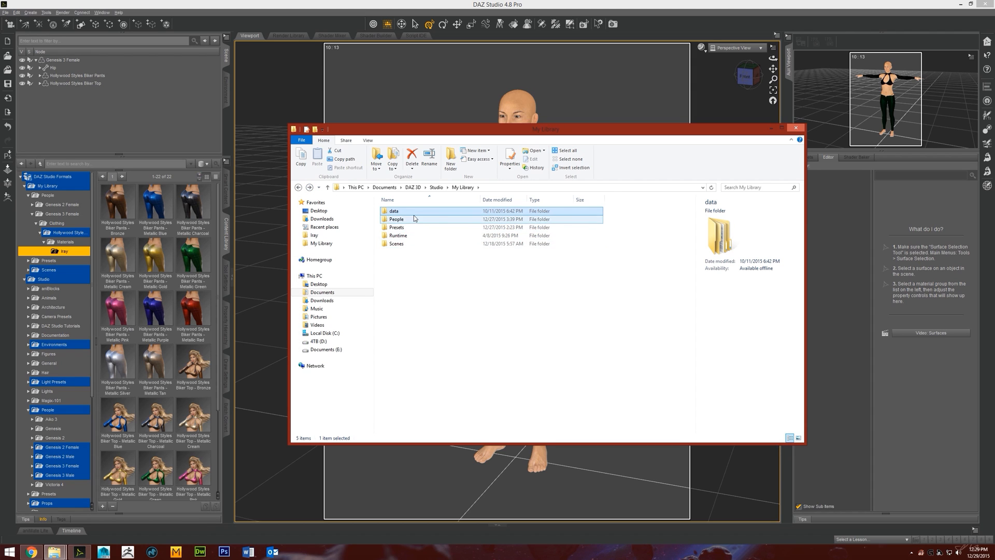
double_click(420, 211)
double_click(423, 228)
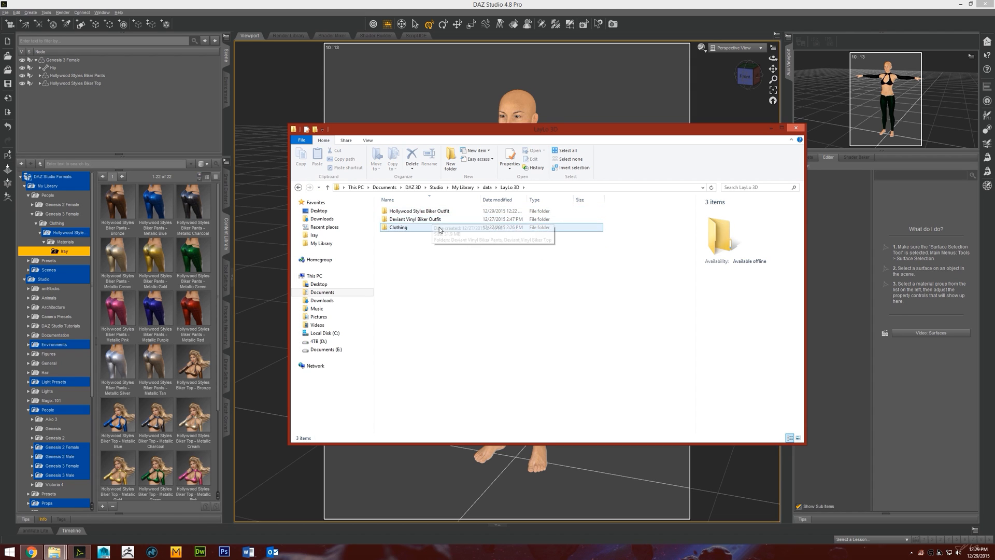
left_click(434, 220)
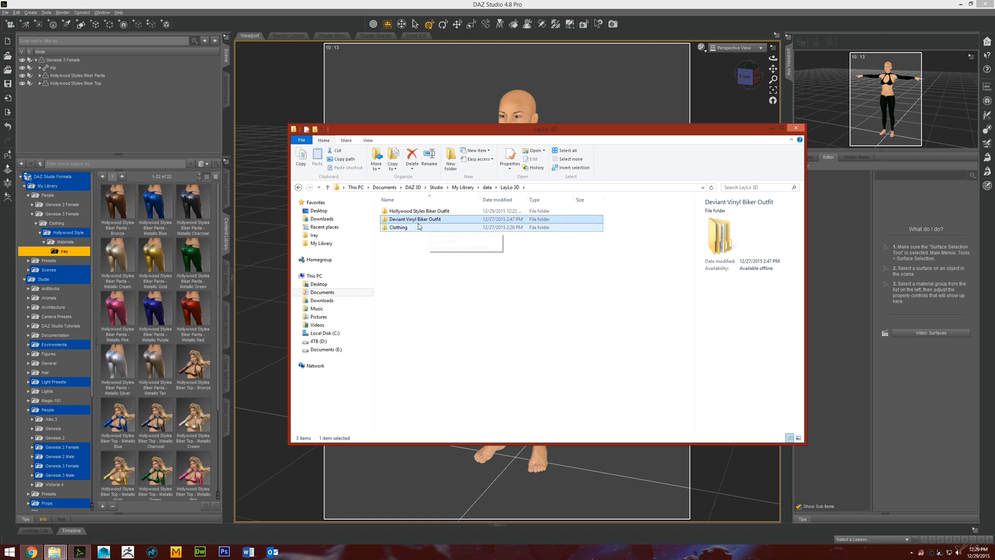
left_click(443, 212)
double_click(435, 220)
left_click(299, 187)
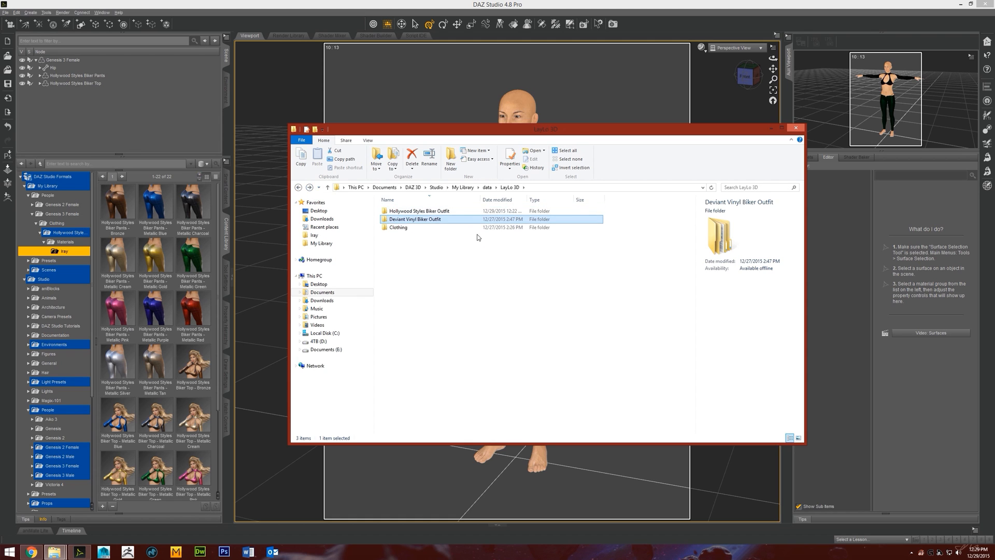
- Inspect the Hollywood Styles Biker Pants data folder and return to the data folder
left_click(447, 211)
double_click(447, 211)
double_click(446, 212)
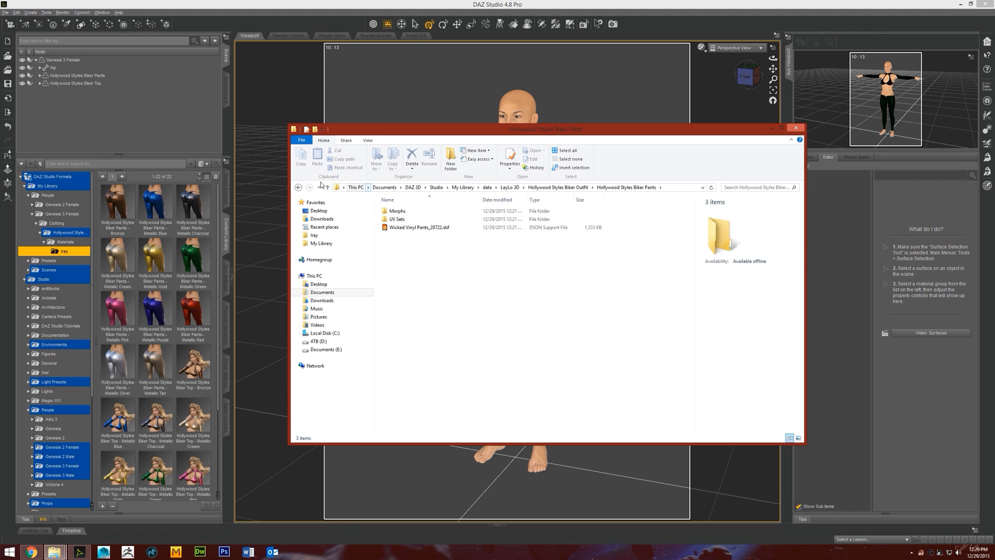
left_click(299, 188)
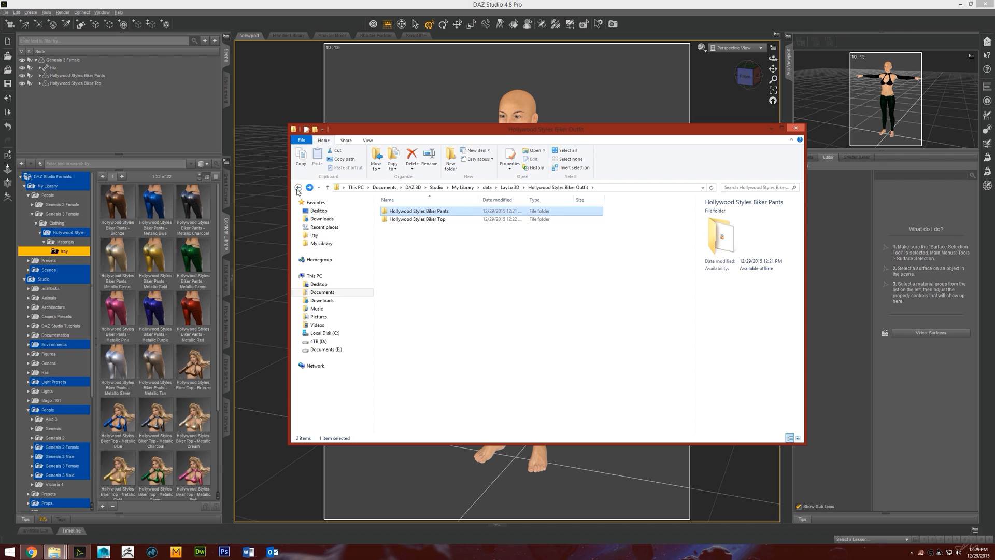
left_click(299, 188)
left_click(299, 188)
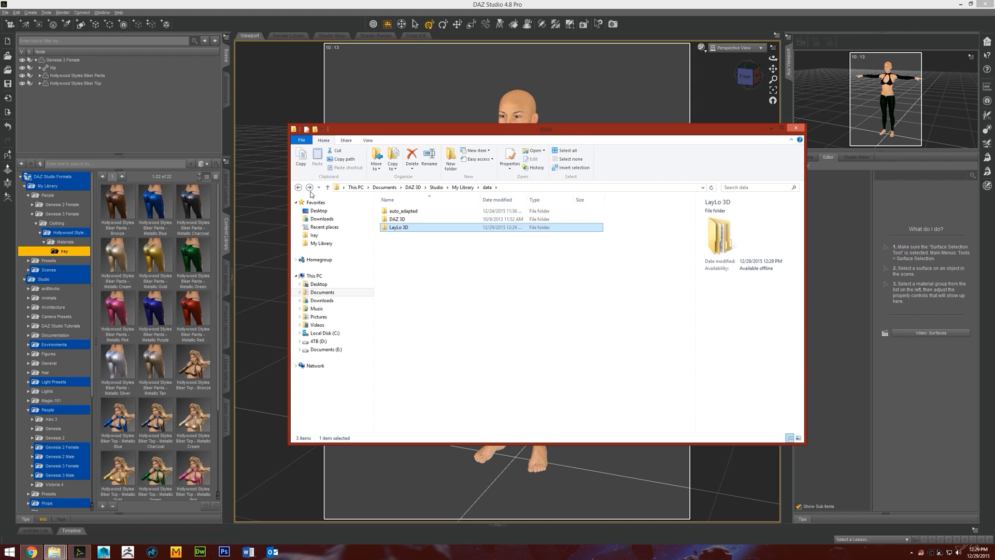
- Open LayLo 3D > Hollywood Styles Biker Outfit > Hollywood Styles Biker Pants and select Wicked Vinyl Pants_28722.dsf
double_click(412, 229)
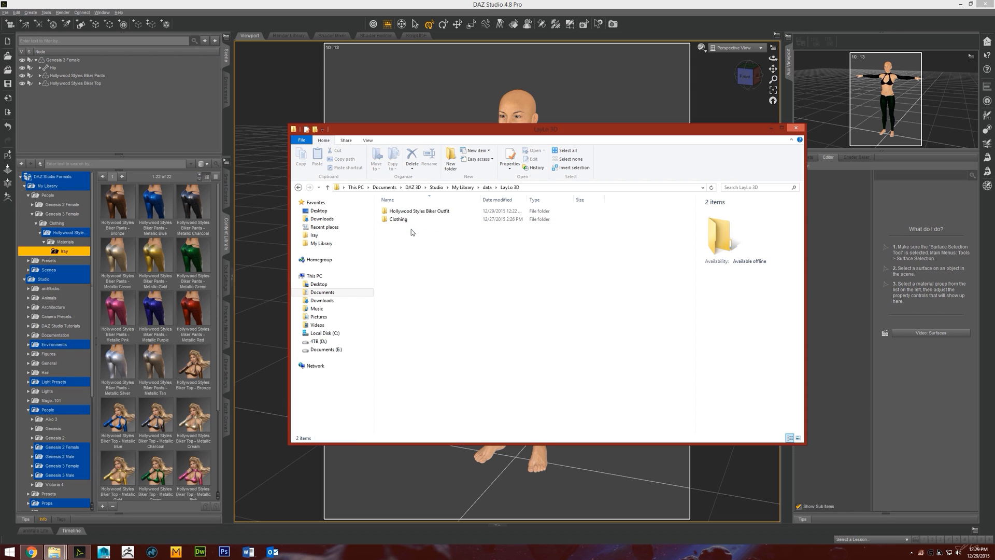
double_click(429, 211)
double_click(447, 213)
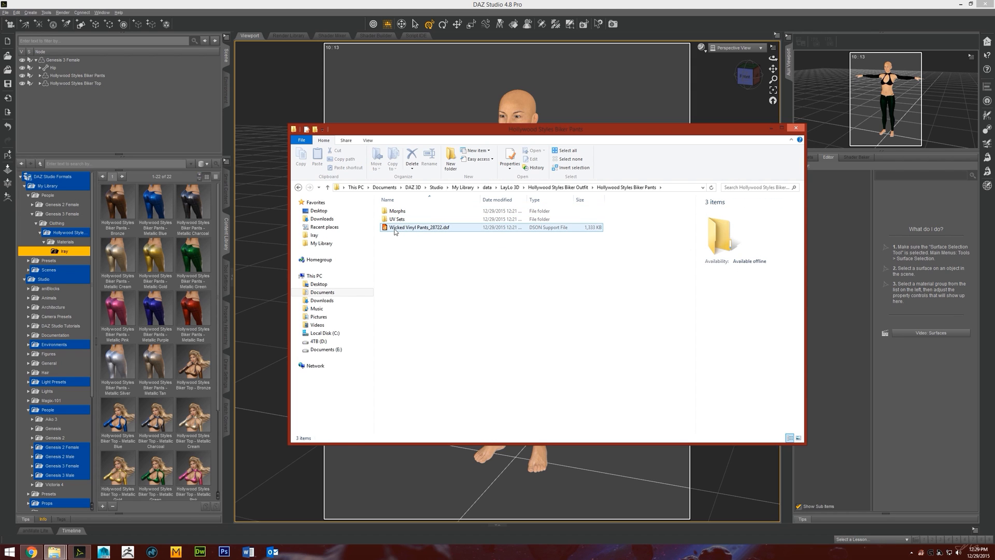
left_click(395, 228)
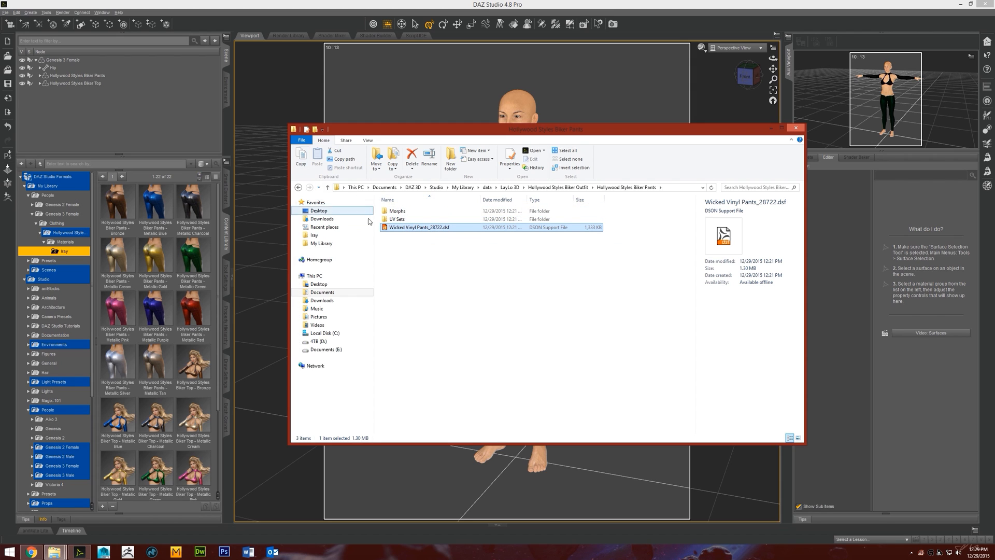
- Check the DSF file name in the Hollywood Styles Biker Top folder and go back into the Hollywood Styles Biker Pants folder
left_click(298, 188)
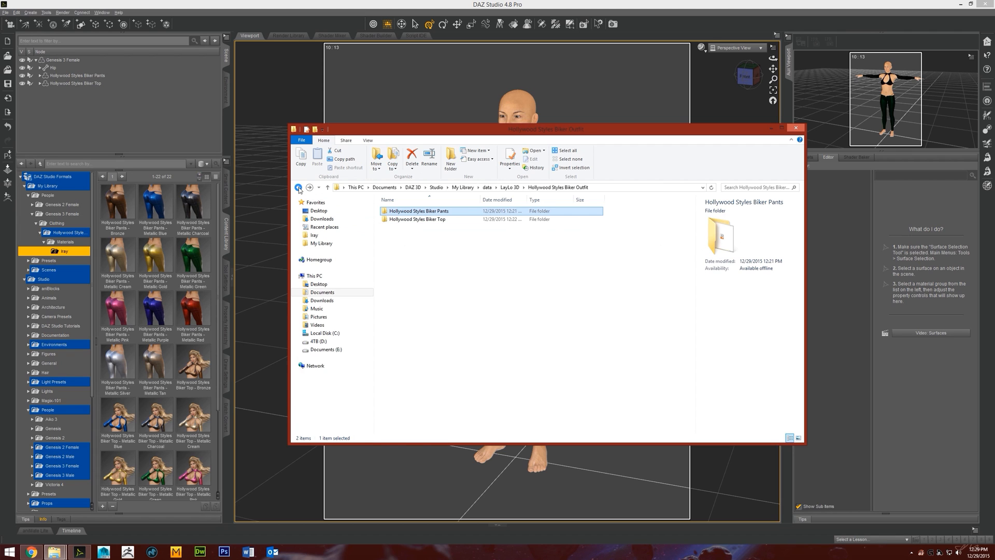
double_click(420, 219)
left_click(415, 231)
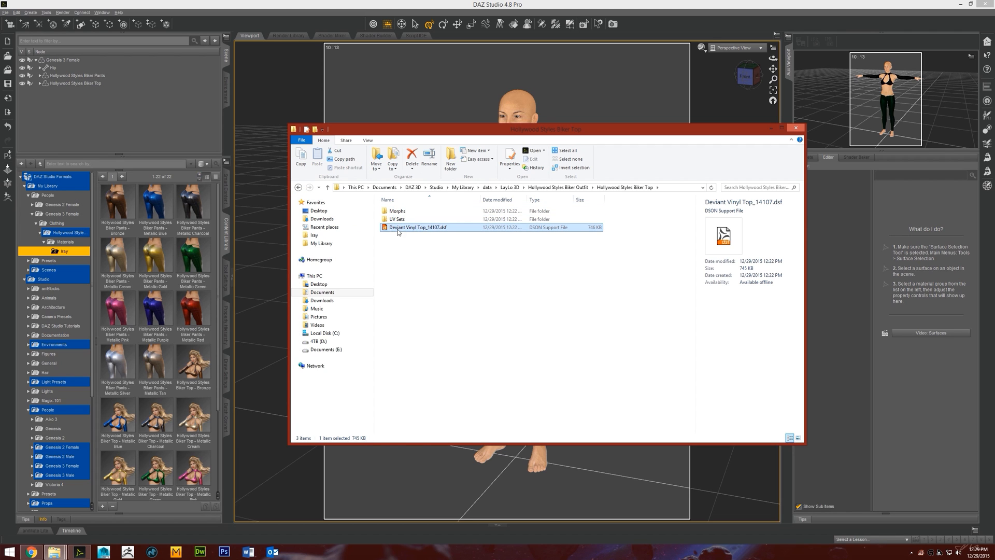
left_click(298, 187)
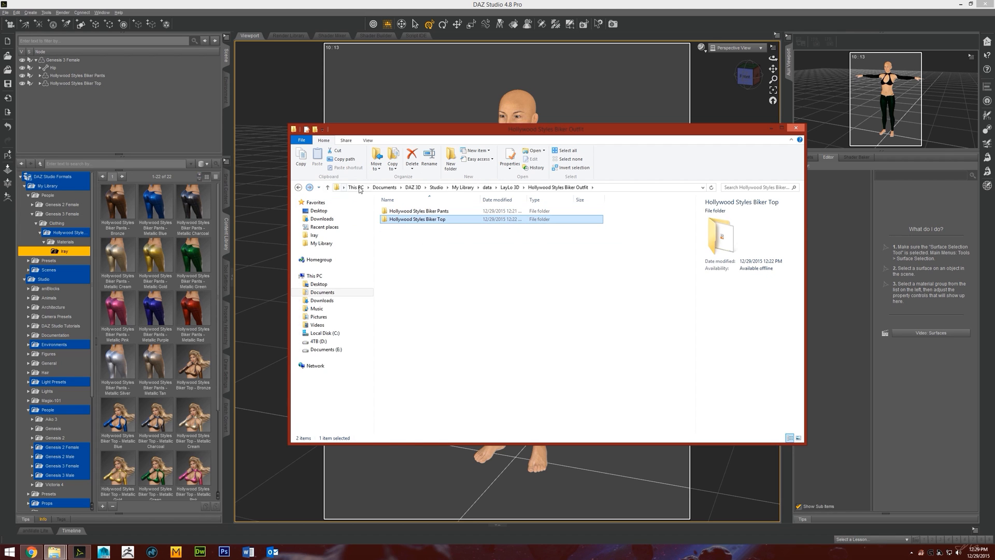
double_click(420, 211)
left_click(425, 232)
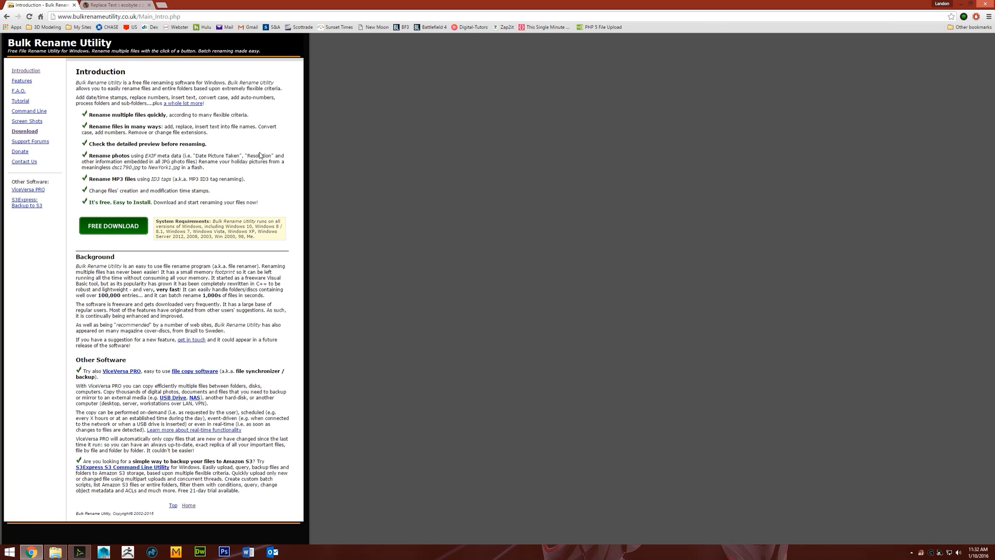
- Look over the Bulk Rename Utility introduction page in the web browser
left_click_drag(322, 492, 156, 65)
left_click(418, 297)
left_click_drag(213, 168, 210, 190)
left_click(362, 221)
left_click_drag(190, 17, 63, 17)
left_click(510, 173)
- Switch to the ecobyte Replace Text page and look through its description and download section
left_click(129, 7)
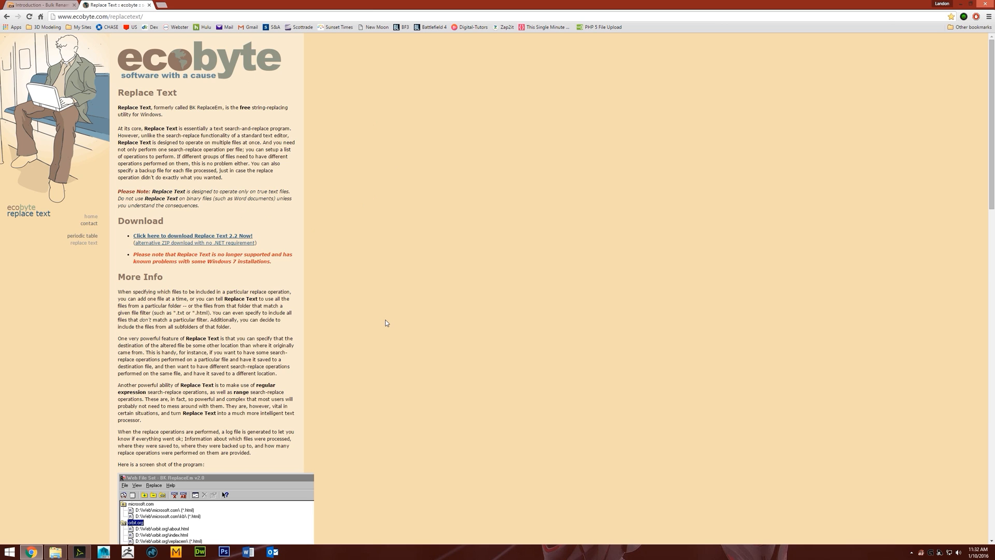
scroll(385, 323, "down", 4)
scroll(373, 460, "up", 4)
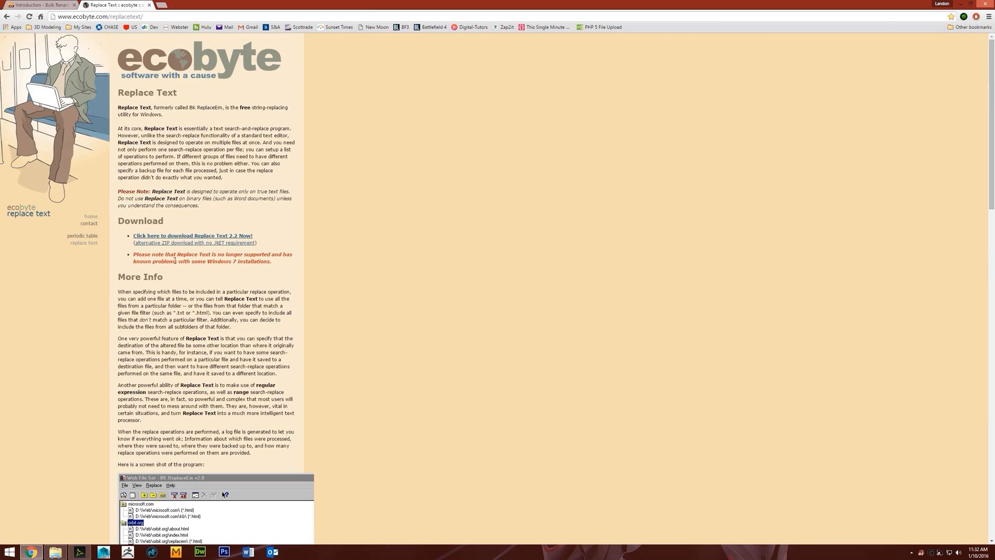